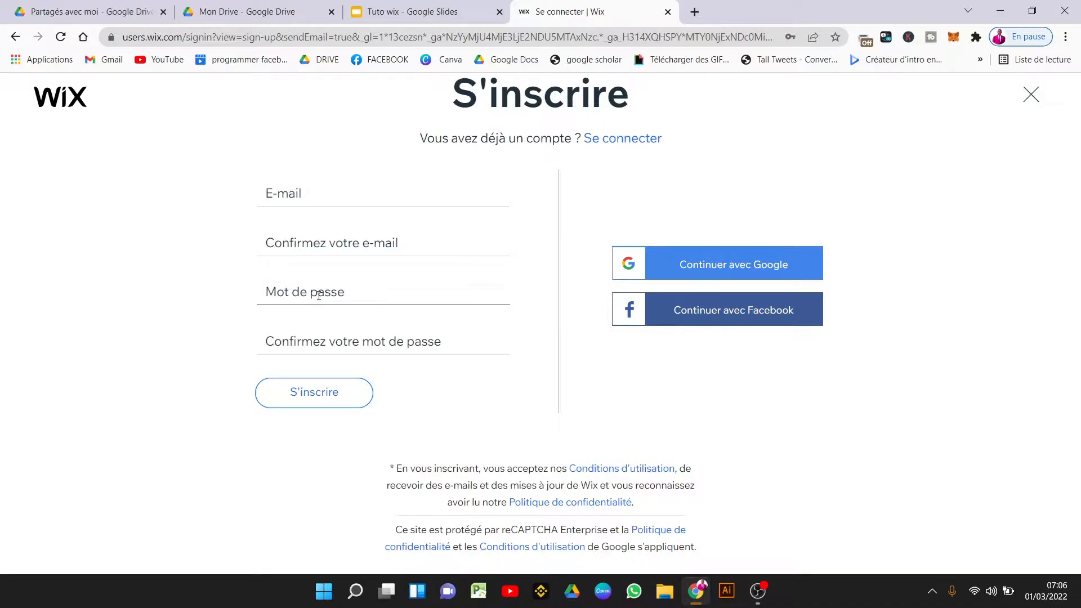
Sign in to Wix with the Google account and save the password in the browser.
click(345, 340)
click(221, 363)
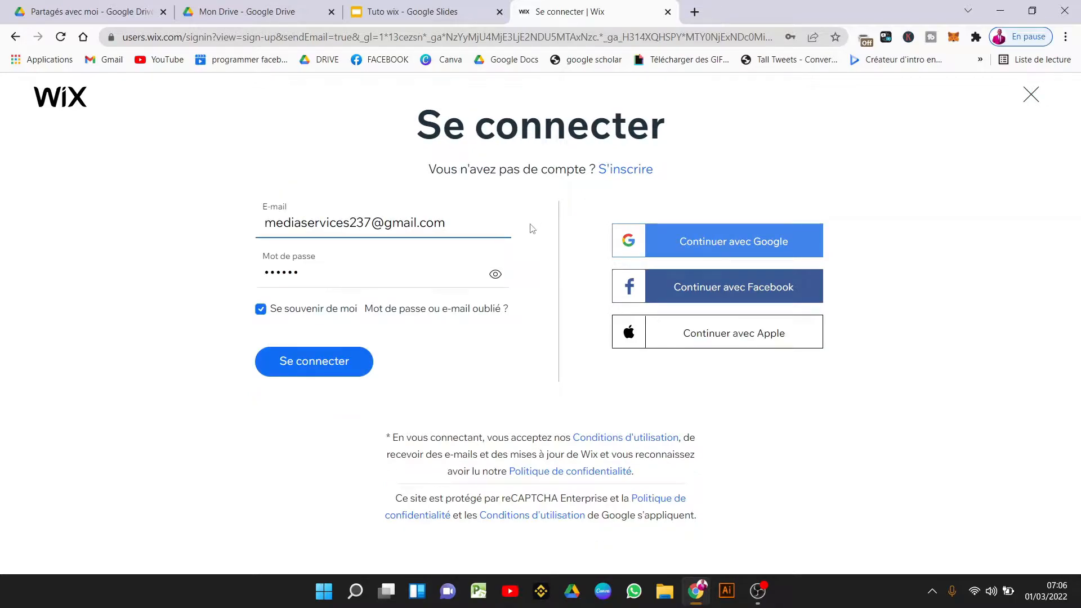
click(747, 244)
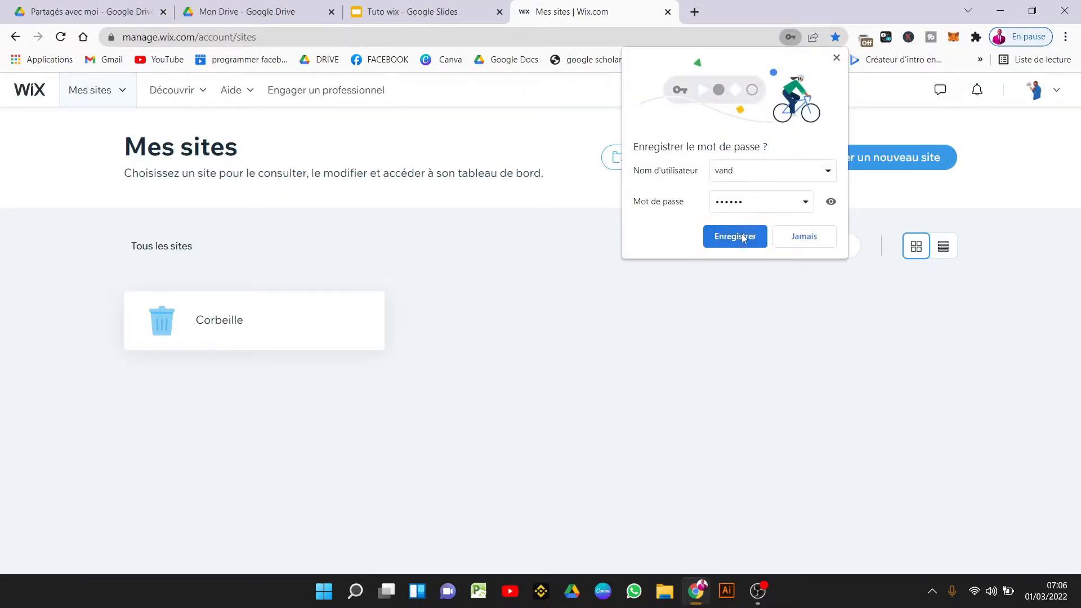
click(741, 235)
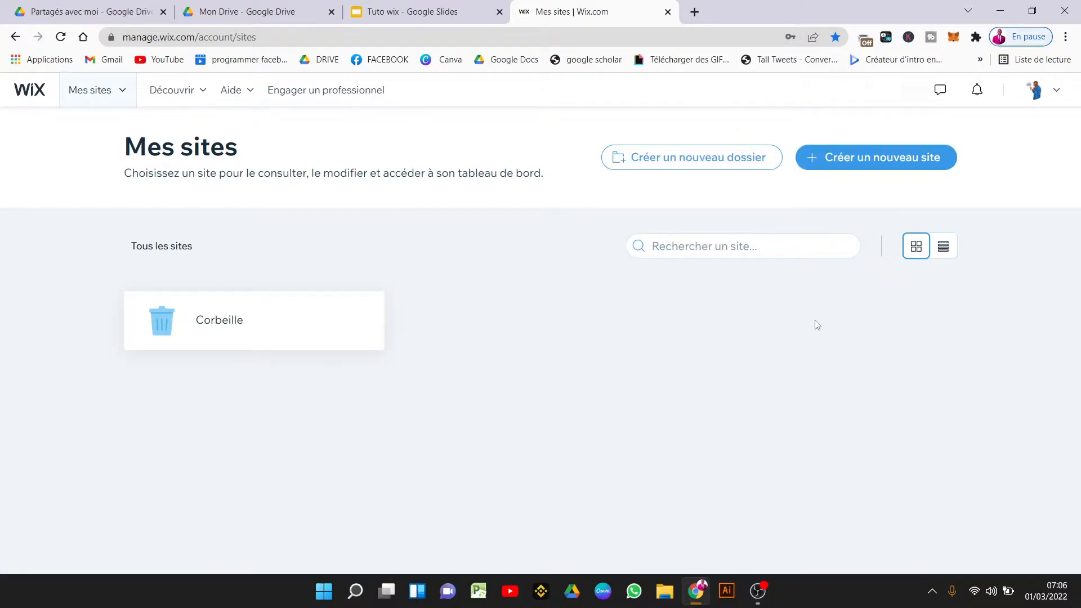
Start creating a new site from the Mes sites page.
click(1048, 92)
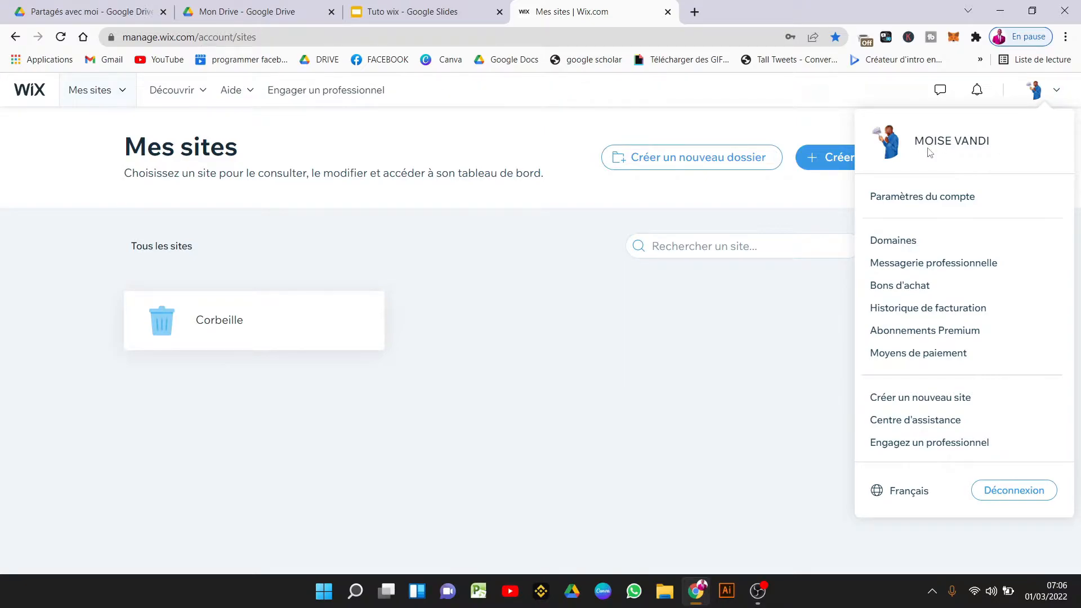
click(692, 307)
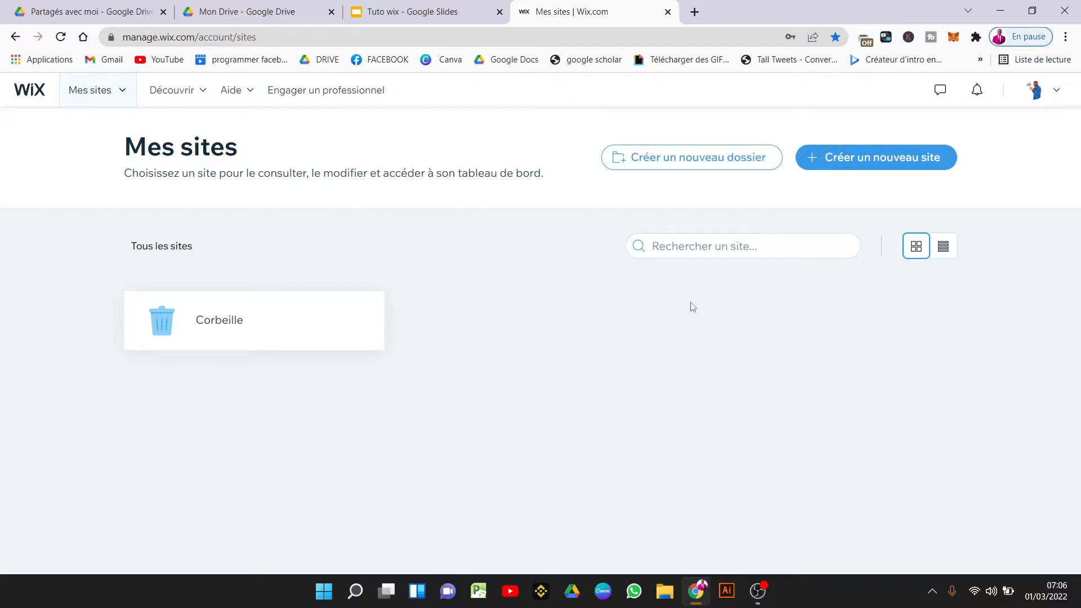
click(897, 163)
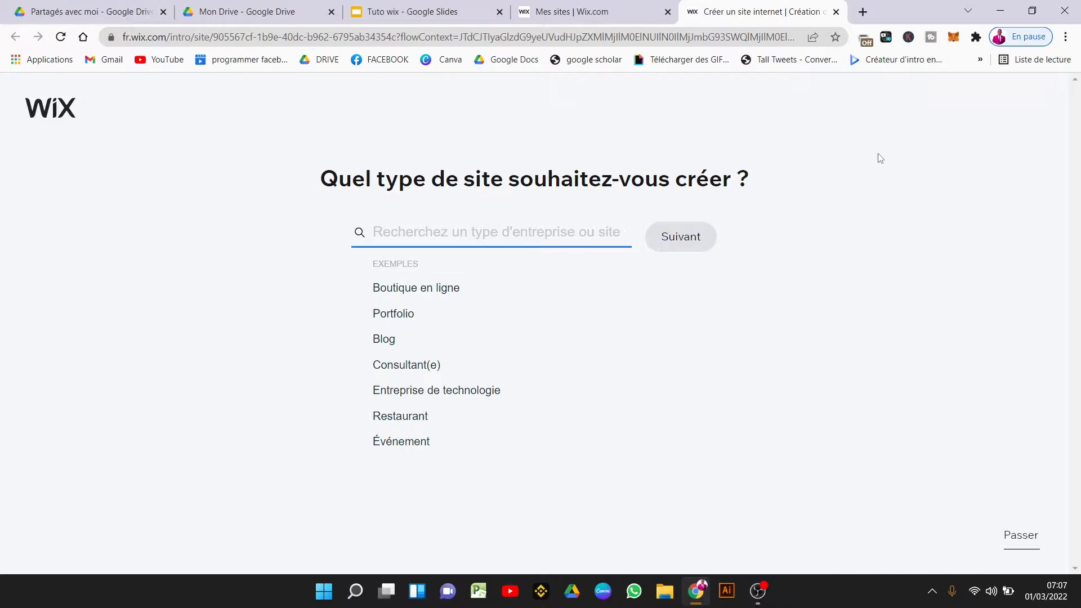
Review outline point 2 in the Tuto wix slides and return to the Wix site creation page.
click(452, 5)
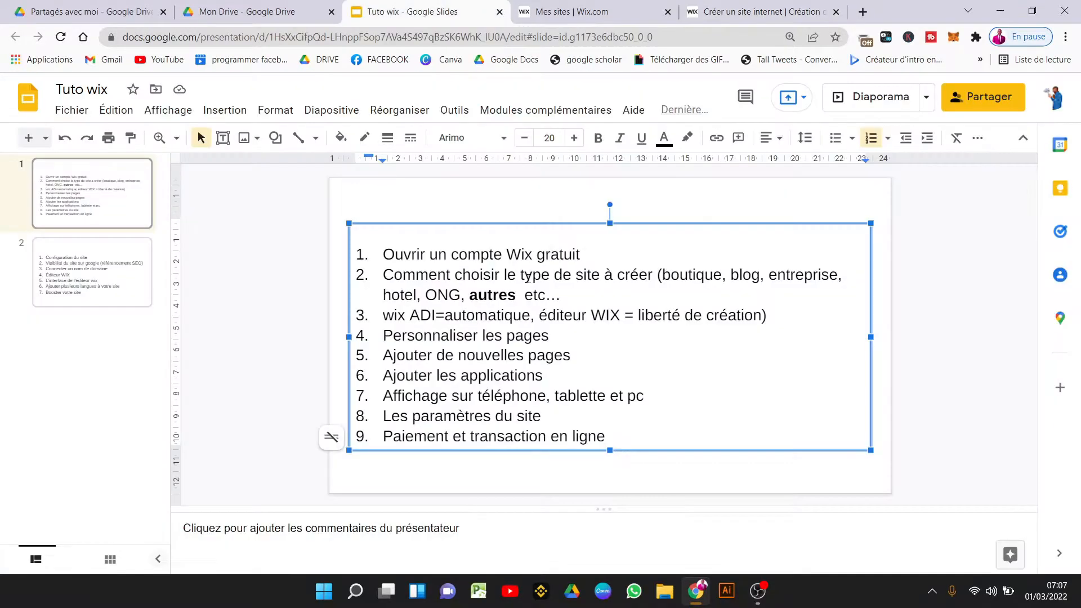
drag(561, 294, 432, 275)
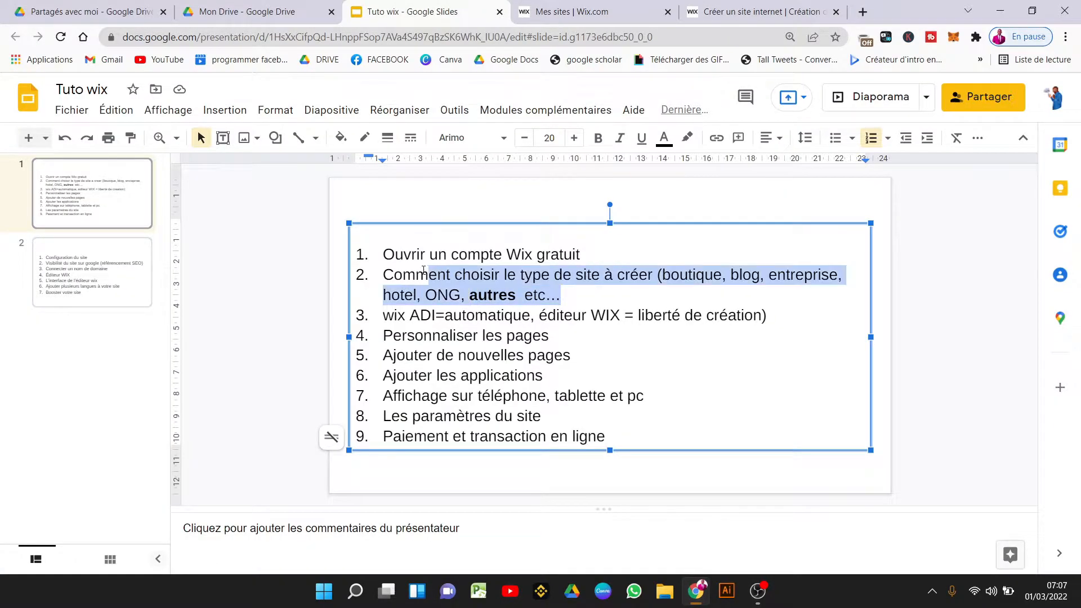
click(603, 13)
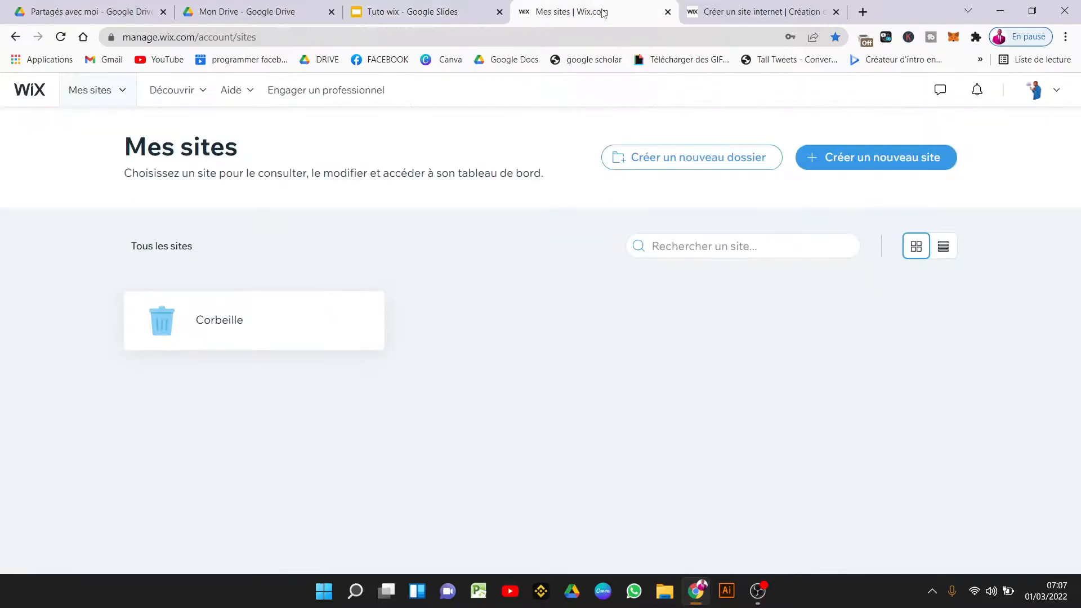
click(759, 8)
drag(594, 5, 260, 7)
Search 'boutique de cost', pick the costume shop site type, and continue.
click(738, 5)
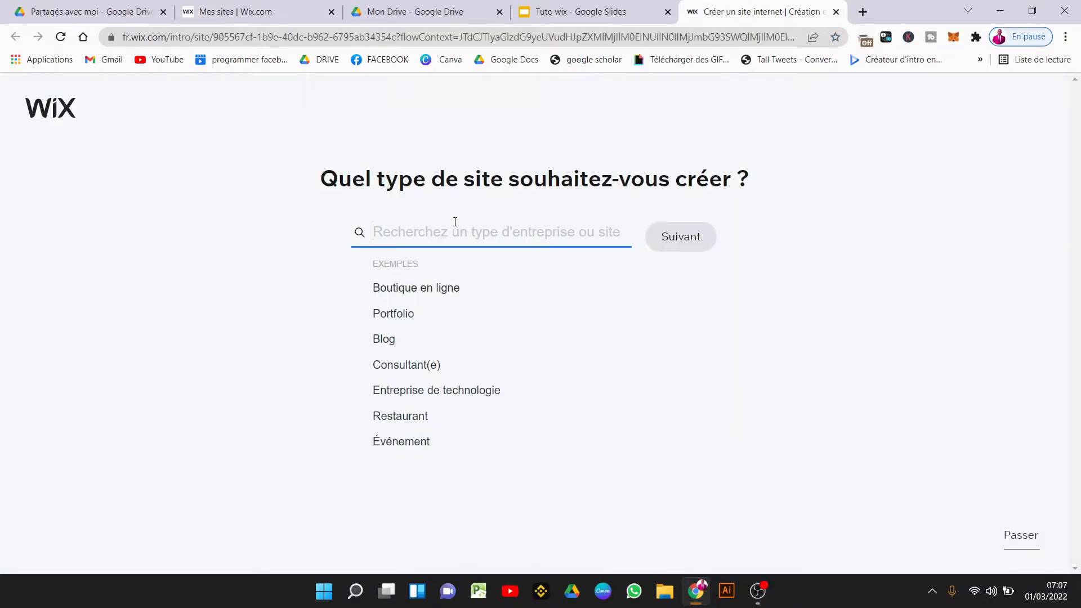
text(bout)
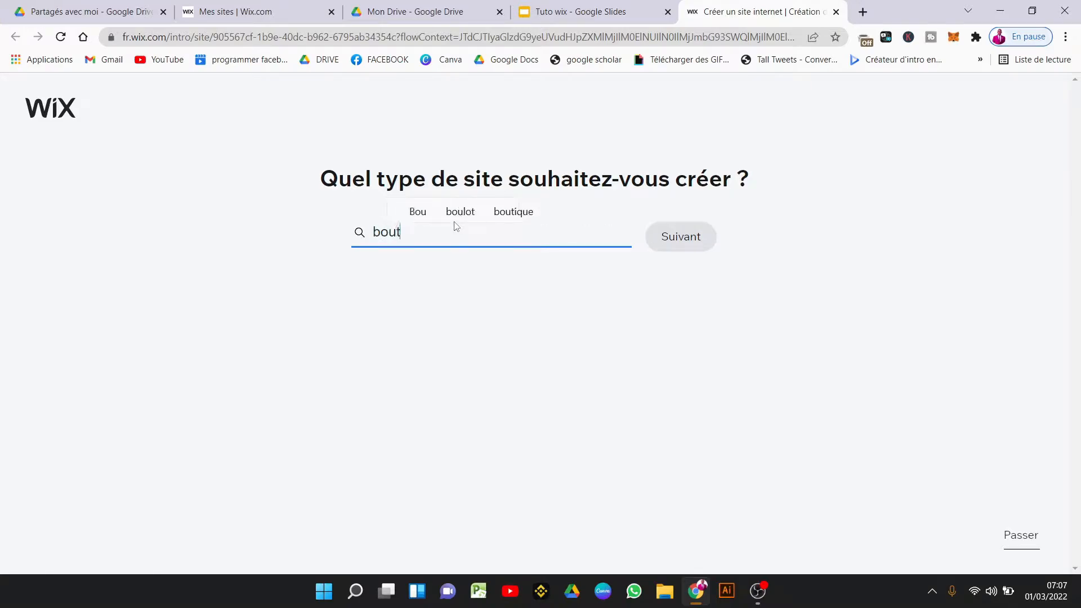
text(ique de cost)
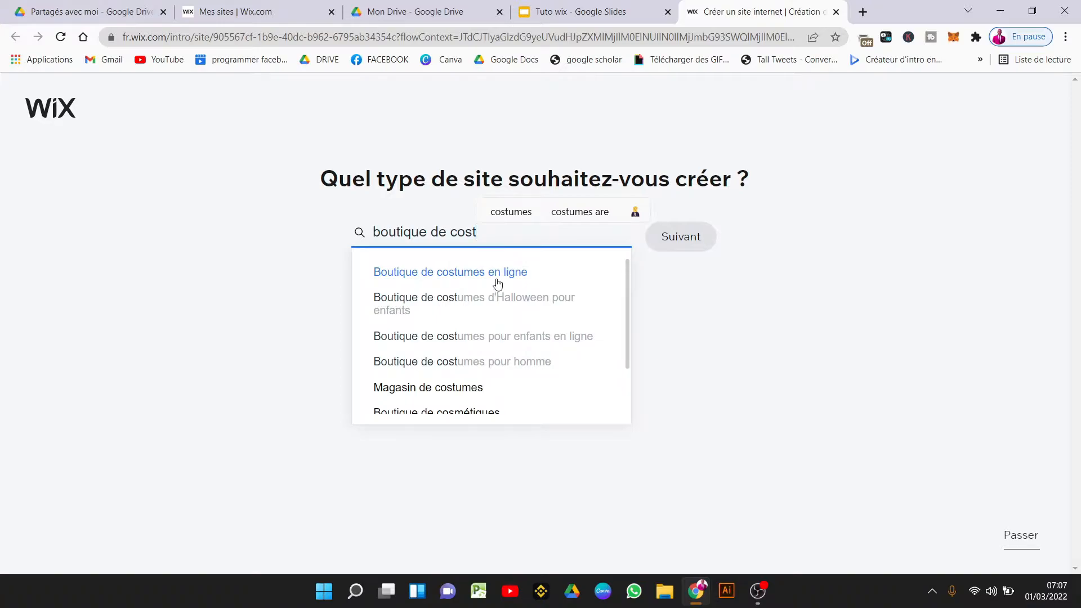
click(529, 367)
click(684, 236)
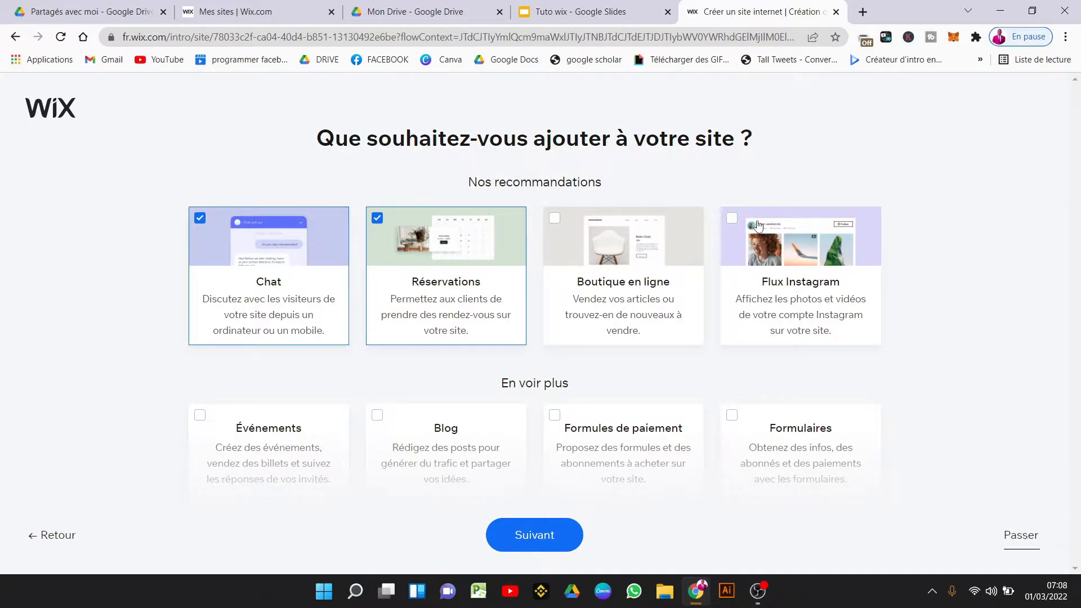
Tick Boutique en ligne, Événements and Blog alongside Chat and Réservations, then continue.
click(654, 303)
click(293, 437)
click(419, 436)
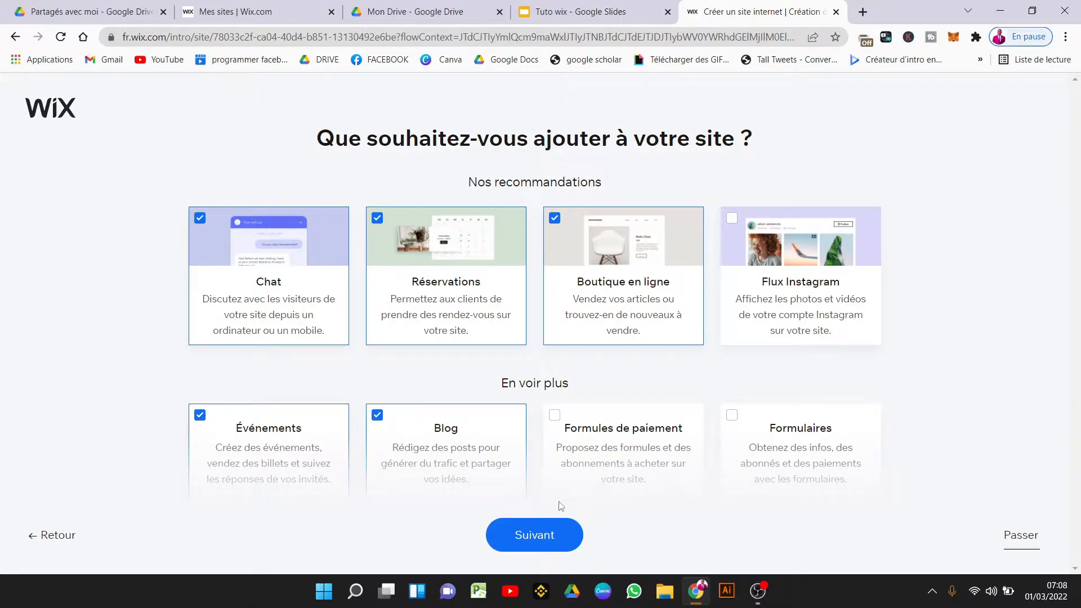
click(534, 538)
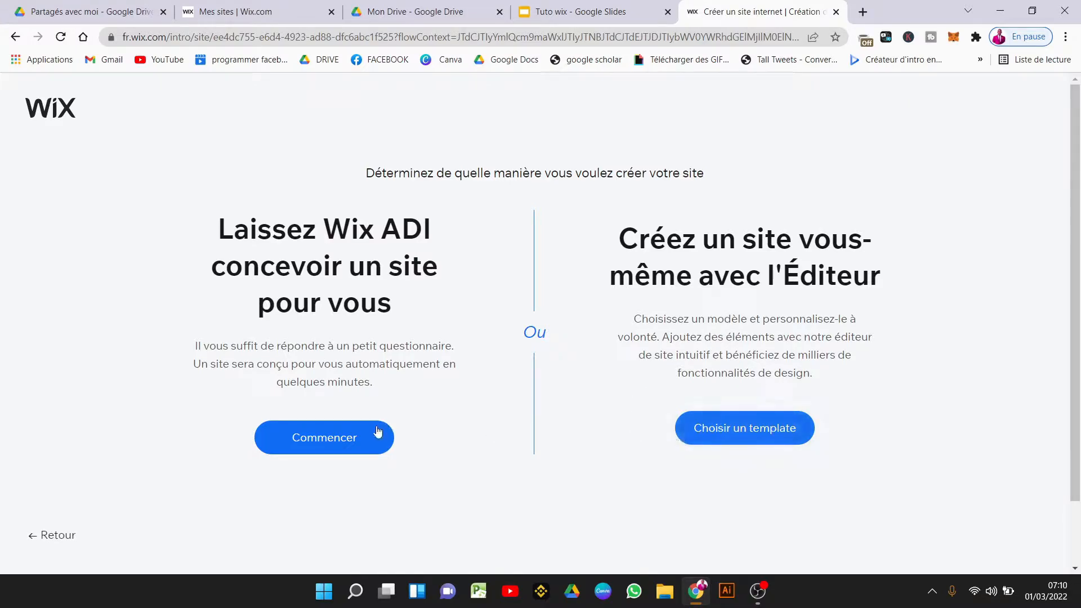
Choose Wix ADI to build the site and name the shop 'yakoubou costume'.
click(336, 444)
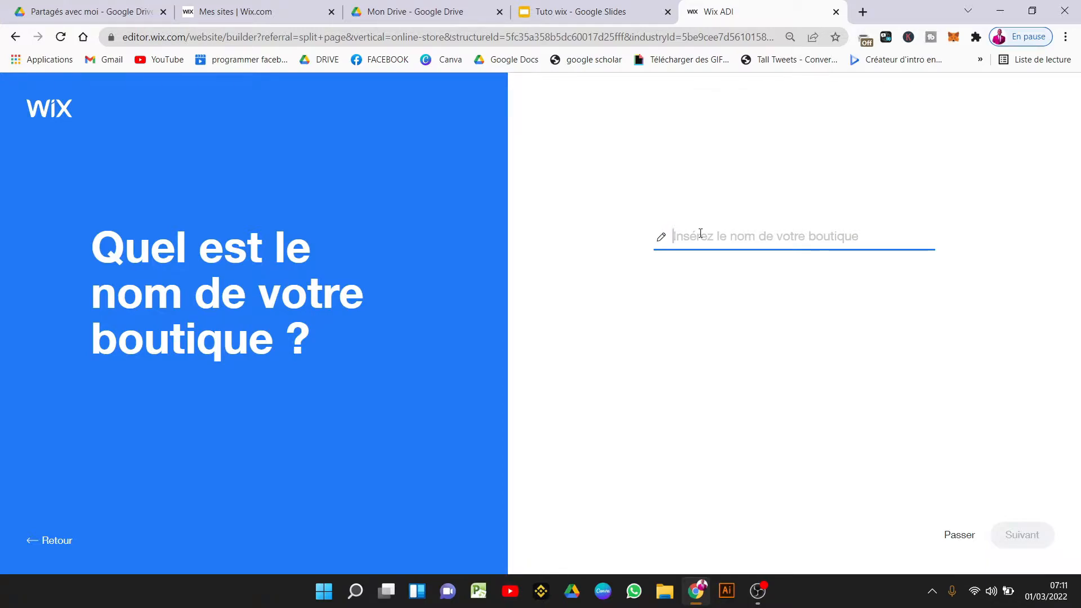
text(ya)
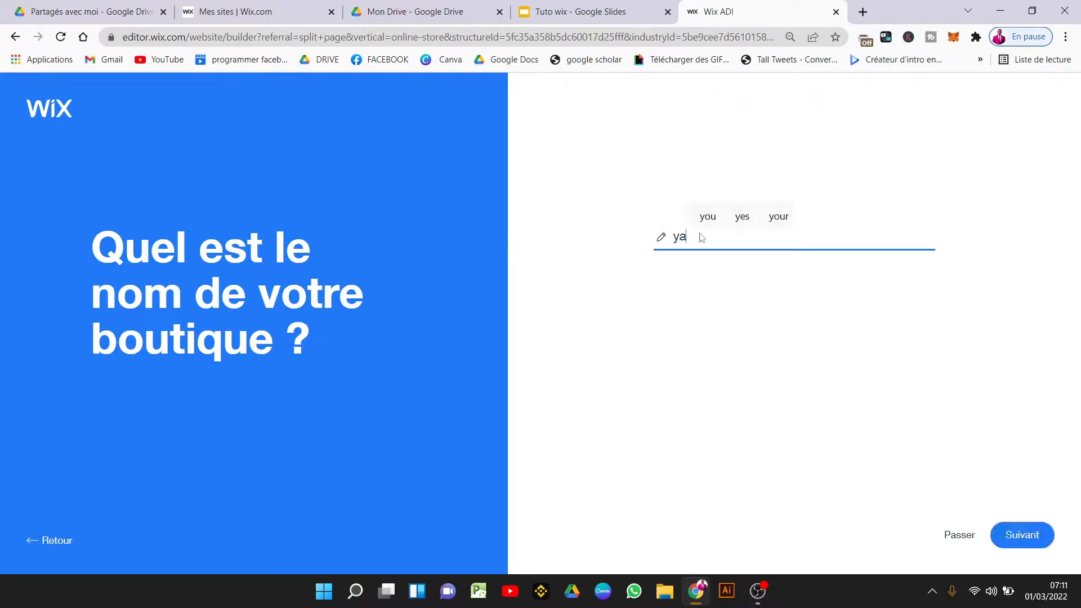
text(koubou costume)
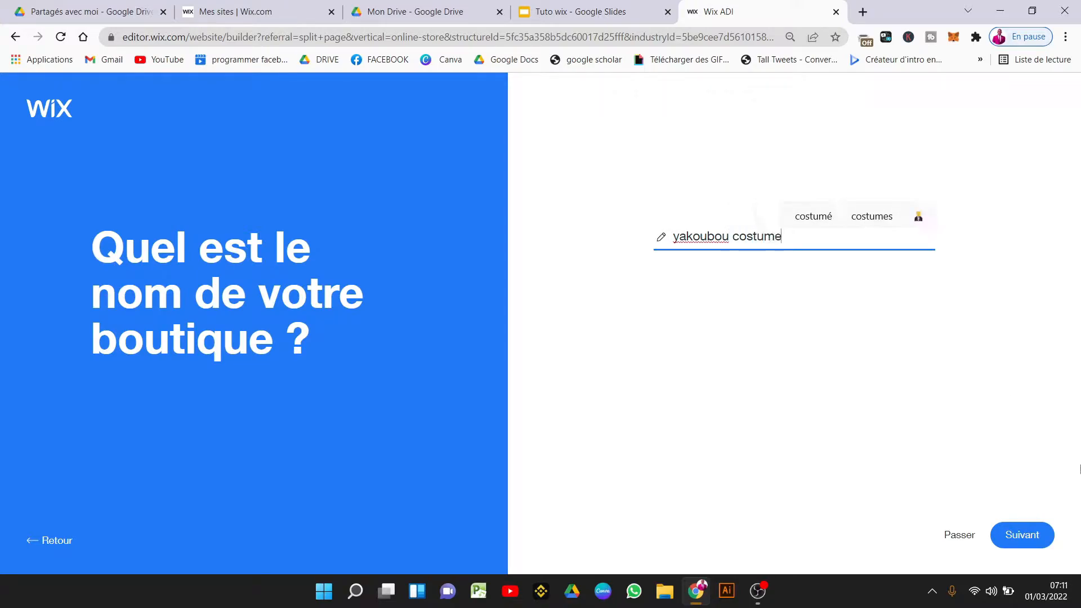
click(1023, 536)
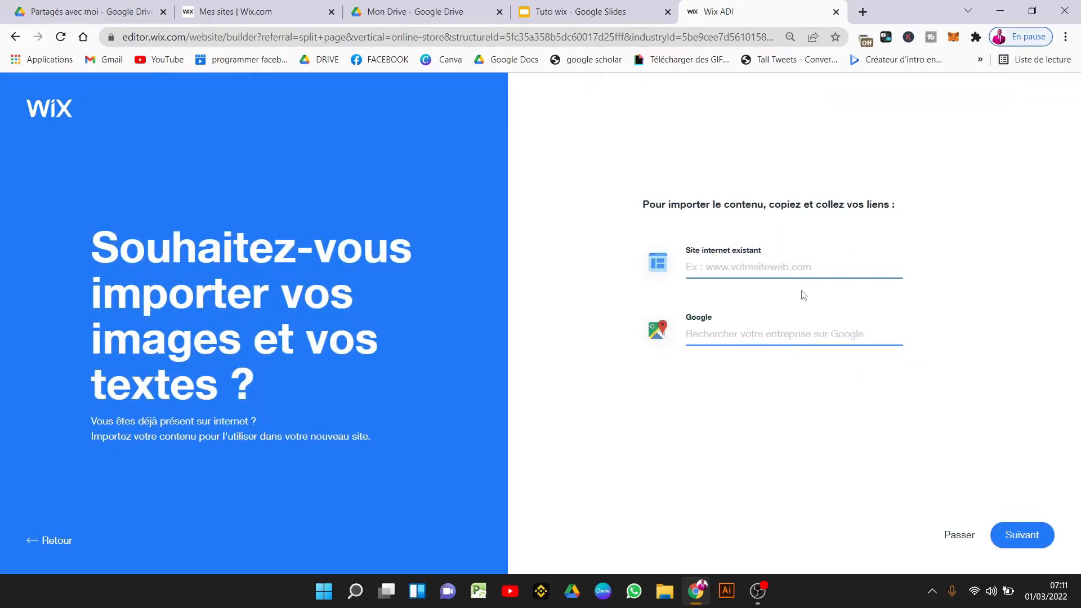
Find and link the shop's Google place listing in Yaoundé, then continue to contact details.
click(747, 266)
click(719, 335)
text(Y)
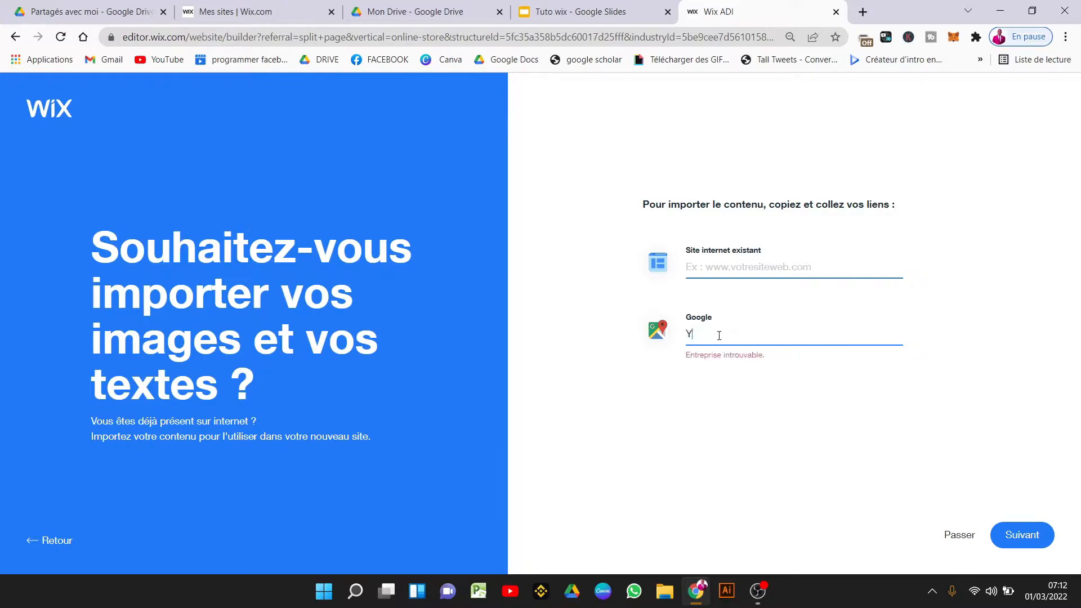
text(aoundé a)
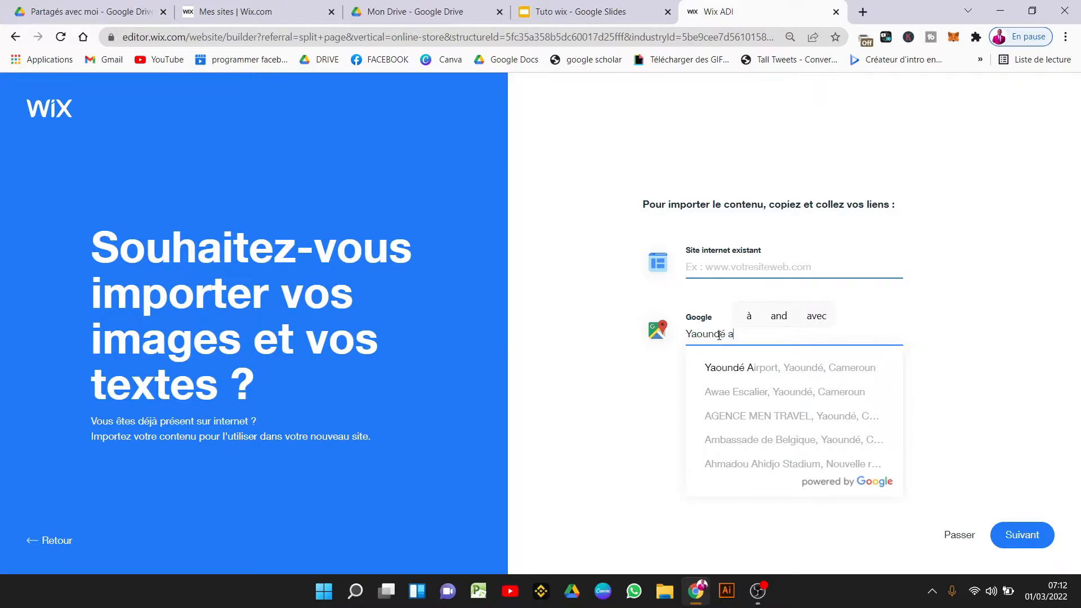
key(BackSpace)
text(kenne)
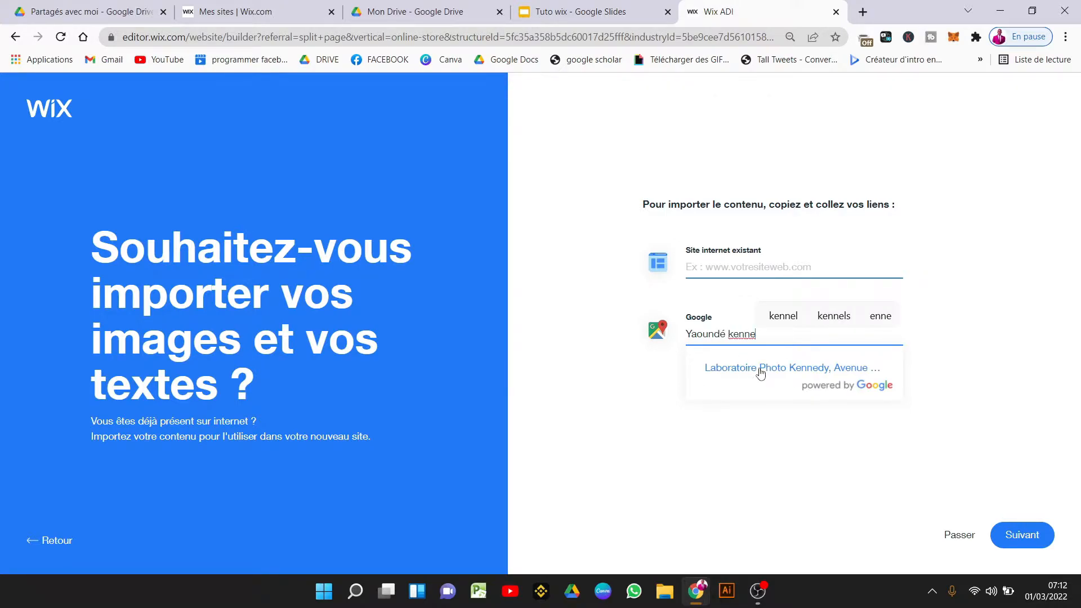
click(761, 369)
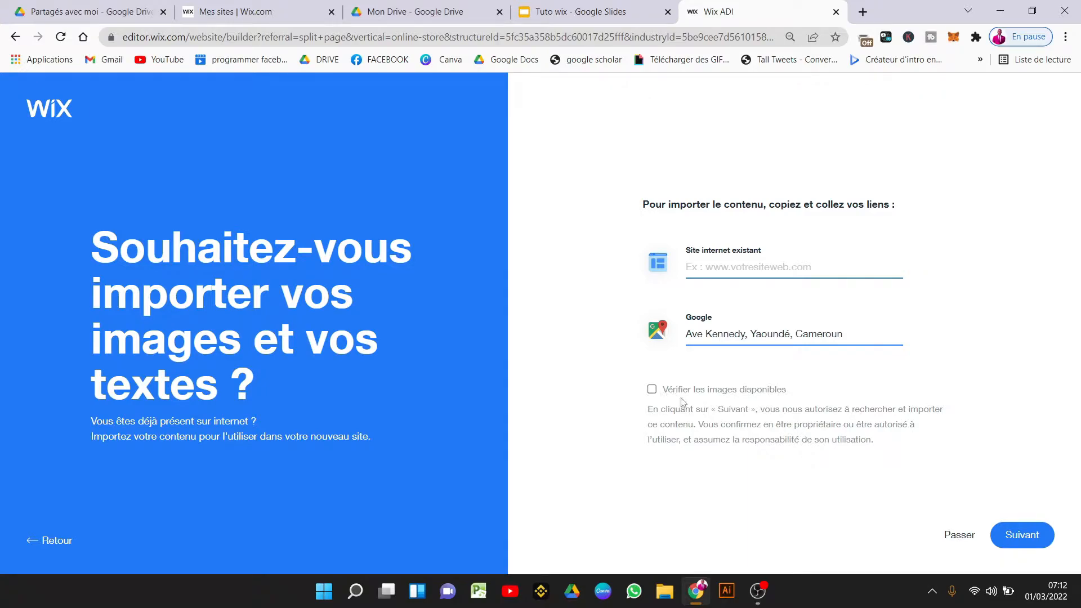
click(1021, 537)
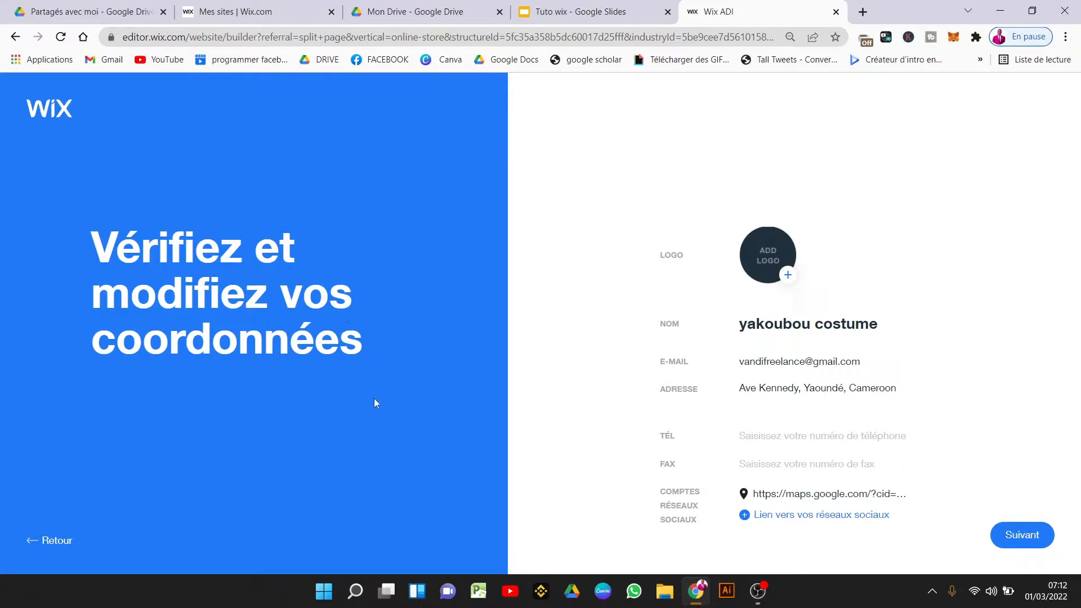
Enter the shop's phone number in the TÉL contact field and continue.
click(787, 275)
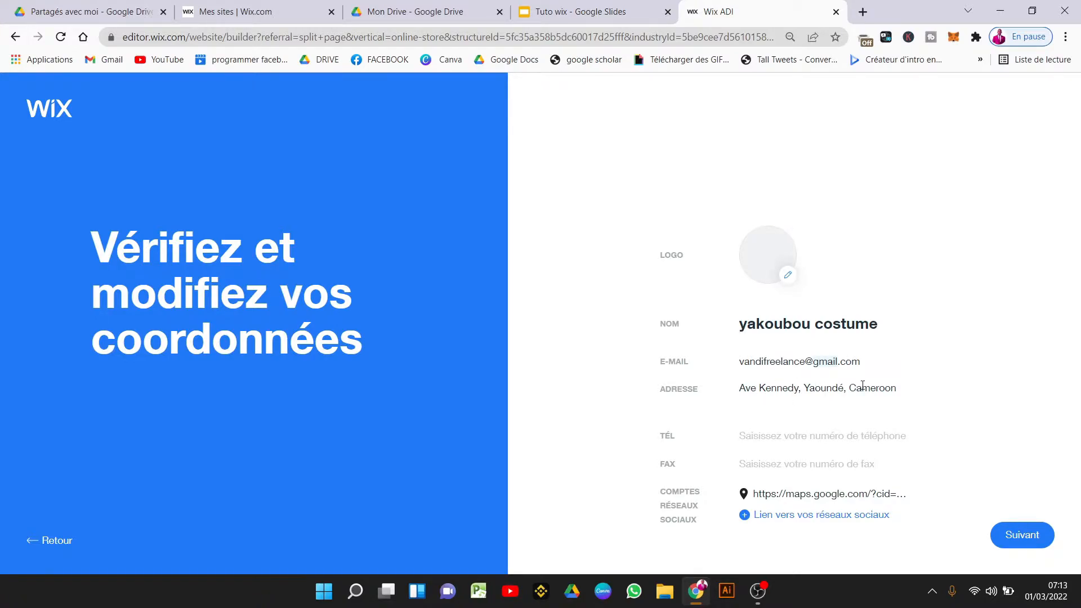
click(818, 435)
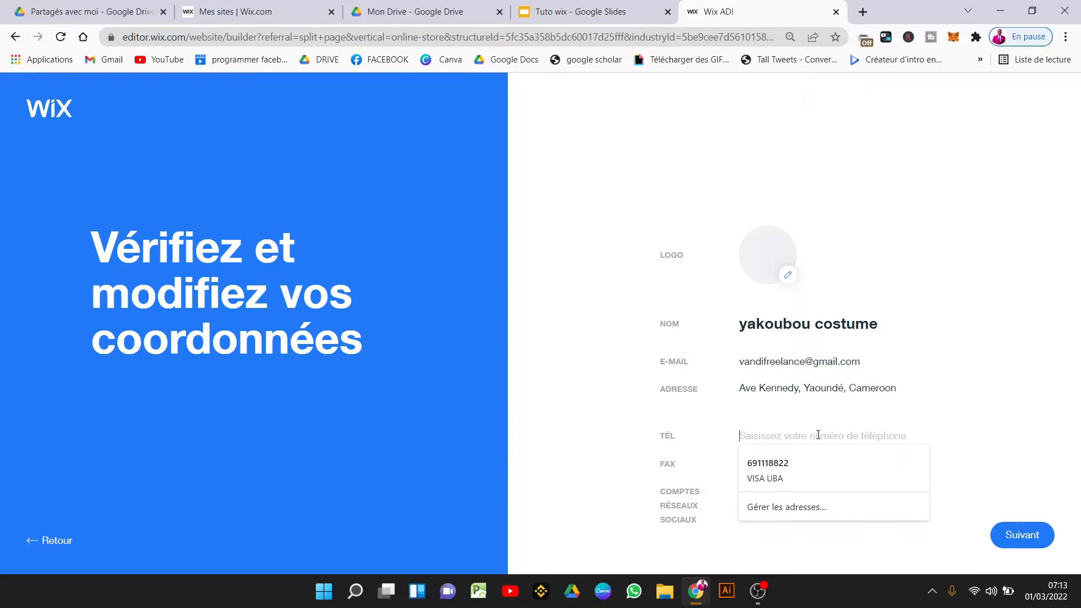
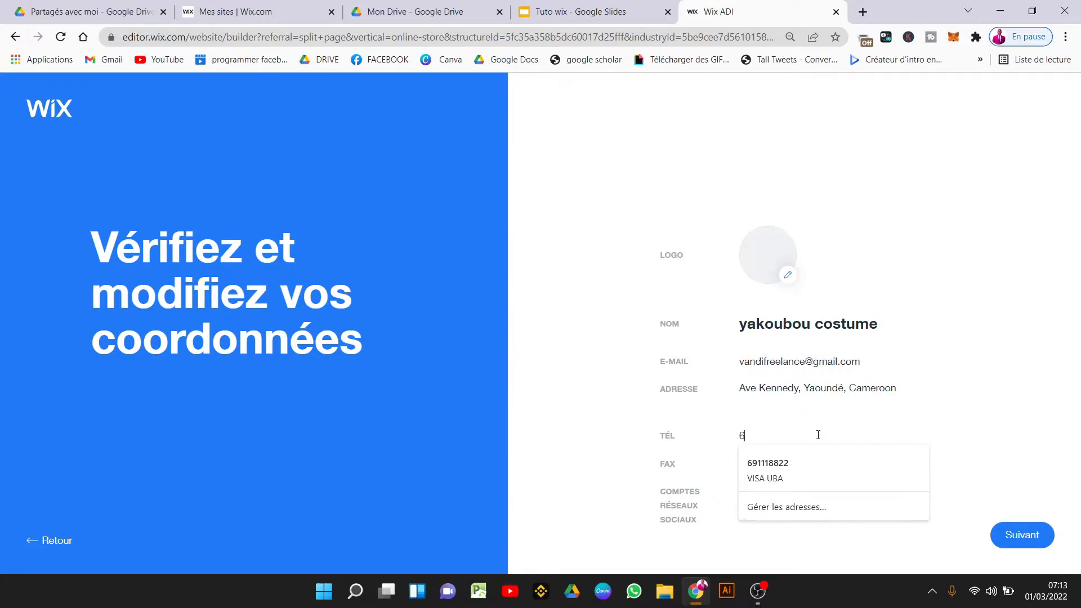
key(Tab)
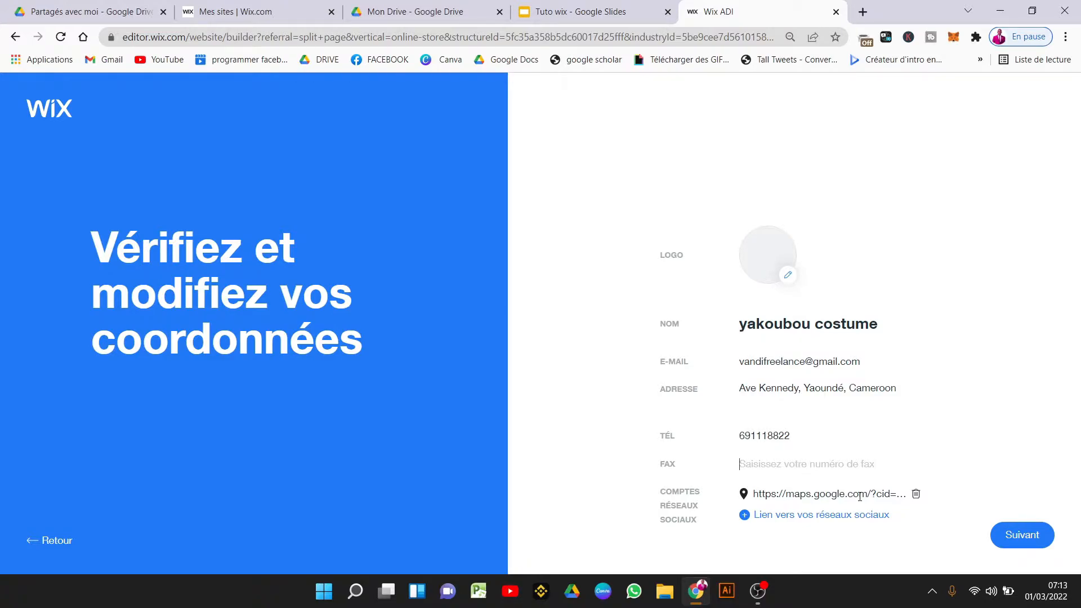
click(1024, 535)
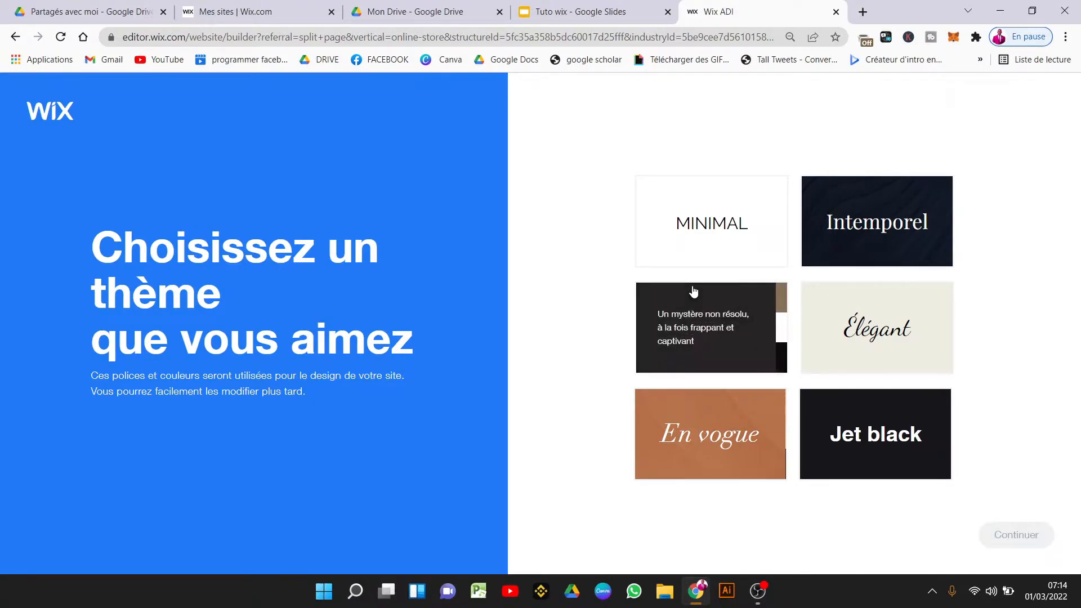
Pick the MINIMAL theme and continue.
click(678, 251)
click(1012, 535)
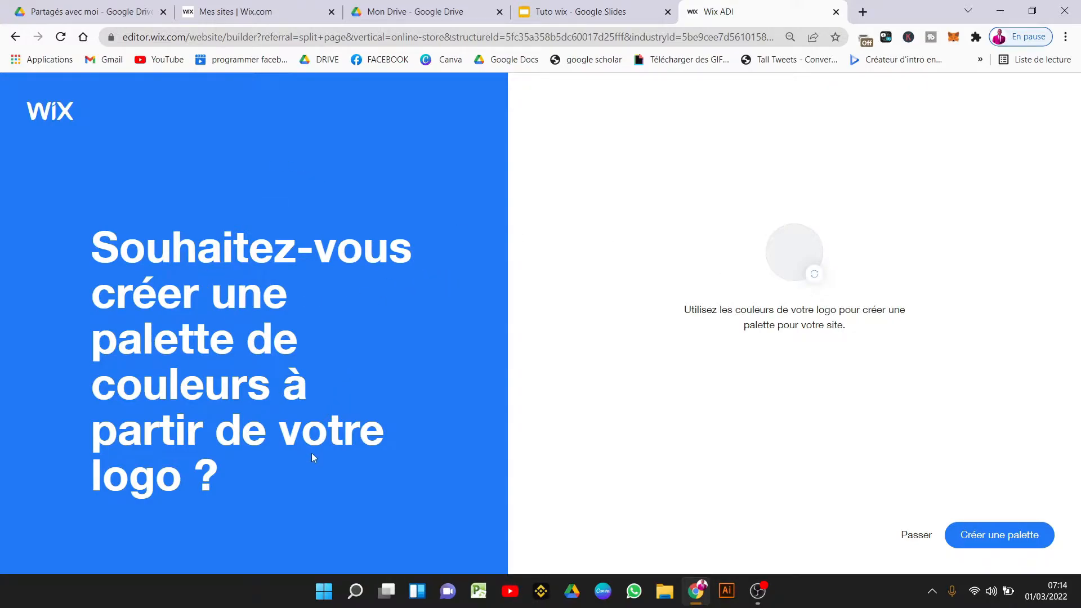
Generate a palette from the logo and apply its yellow, black and white colours.
click(999, 533)
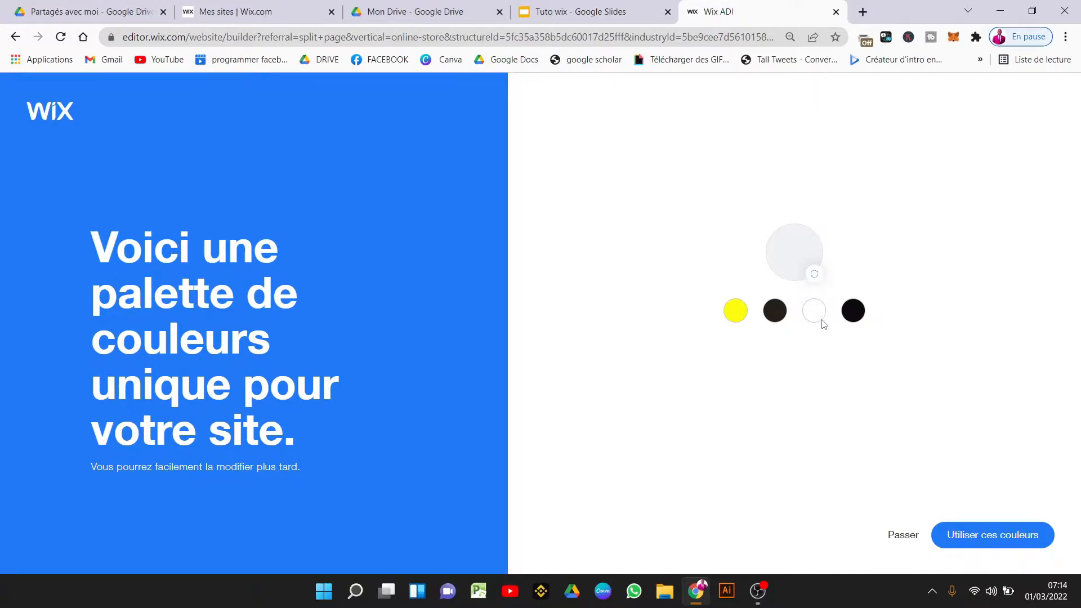
click(1003, 538)
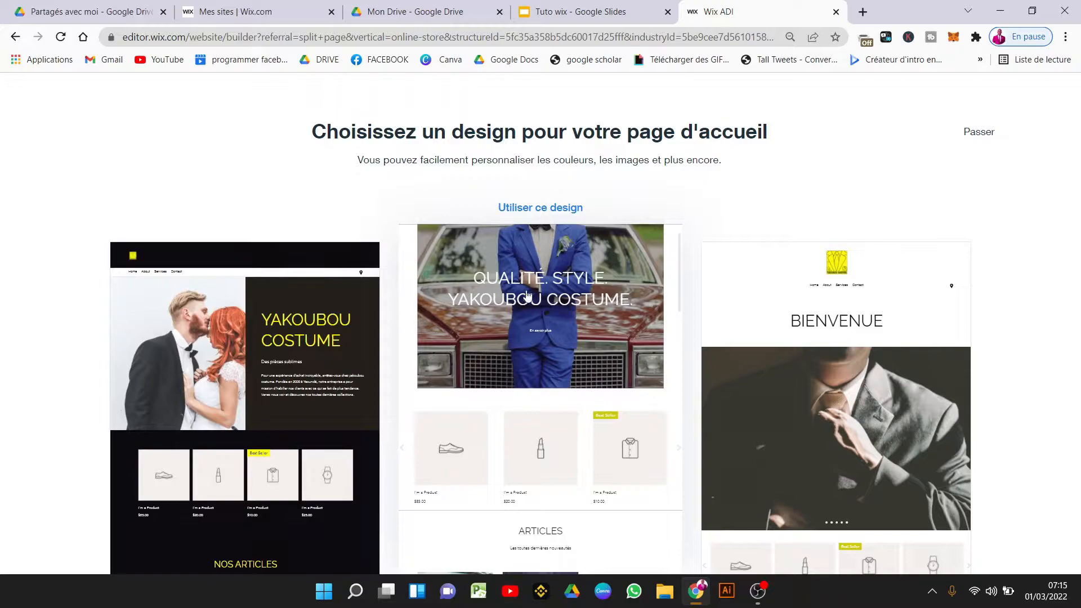
Use the middle blue-suit 'Qualité. Style.' homepage design.
mouse_move(718, 370)
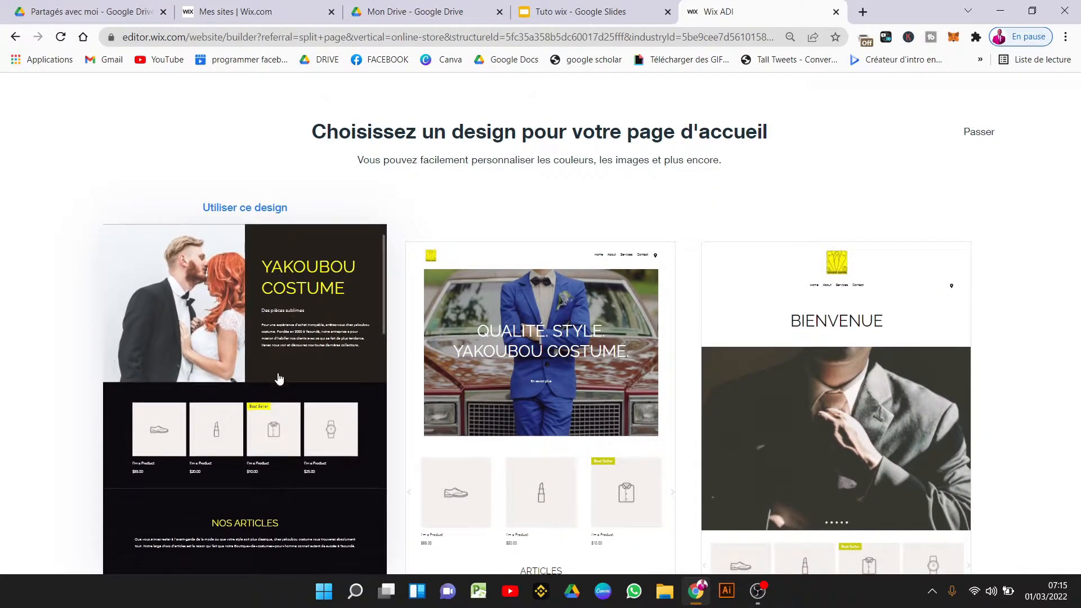
mouse_move(544, 376)
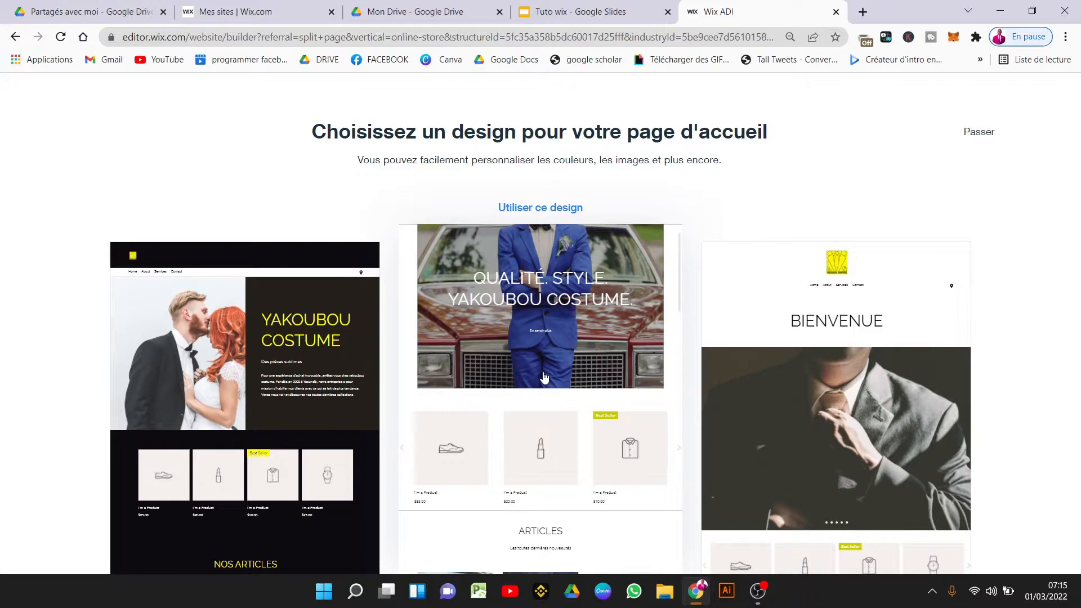
click(544, 377)
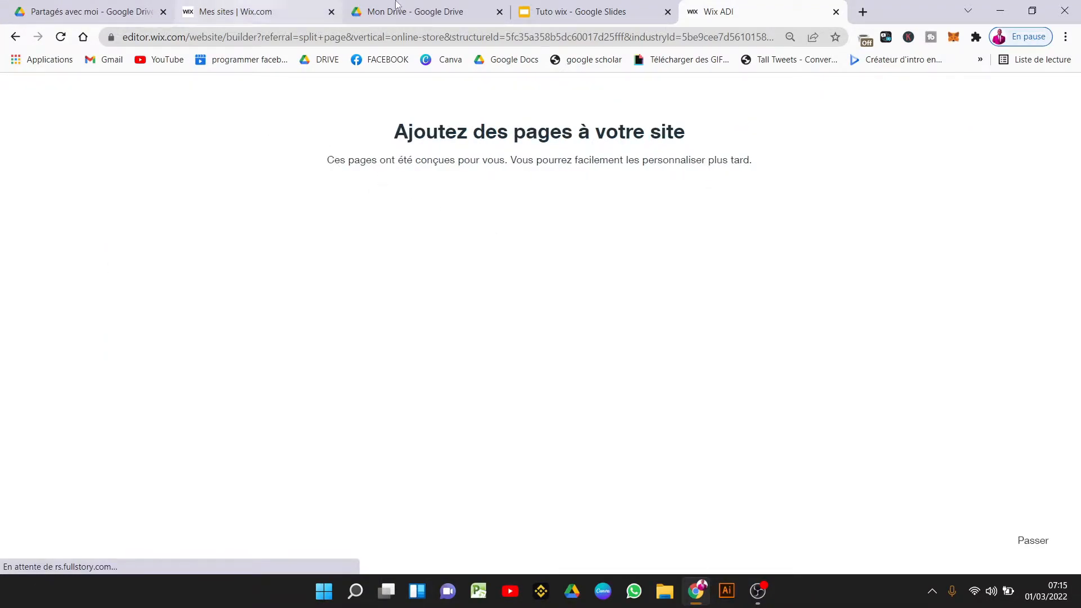
click(580, 11)
click(511, 259)
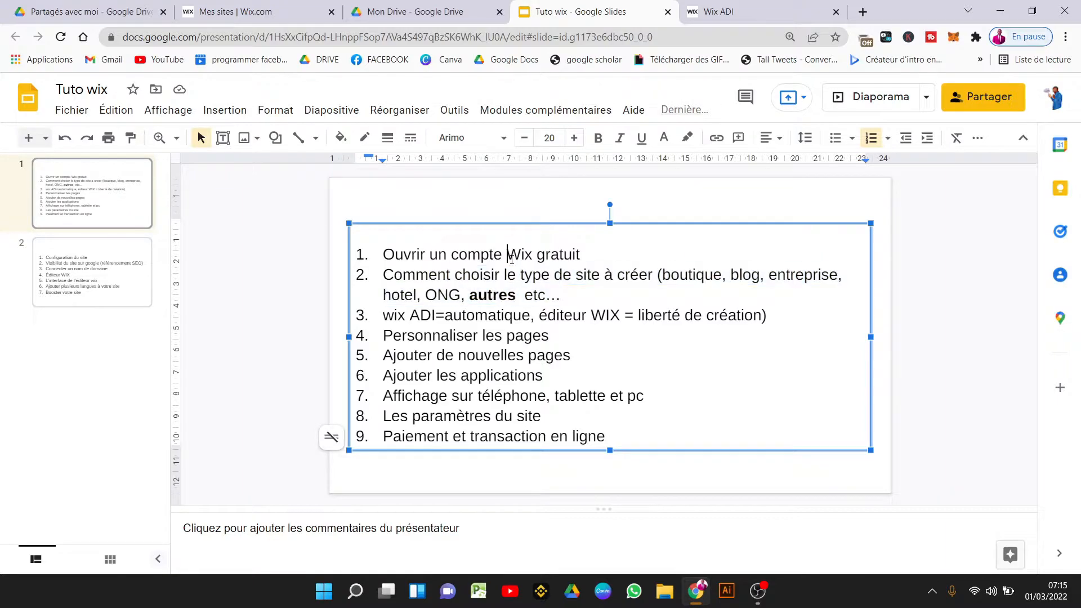
drag(593, 315, 438, 317)
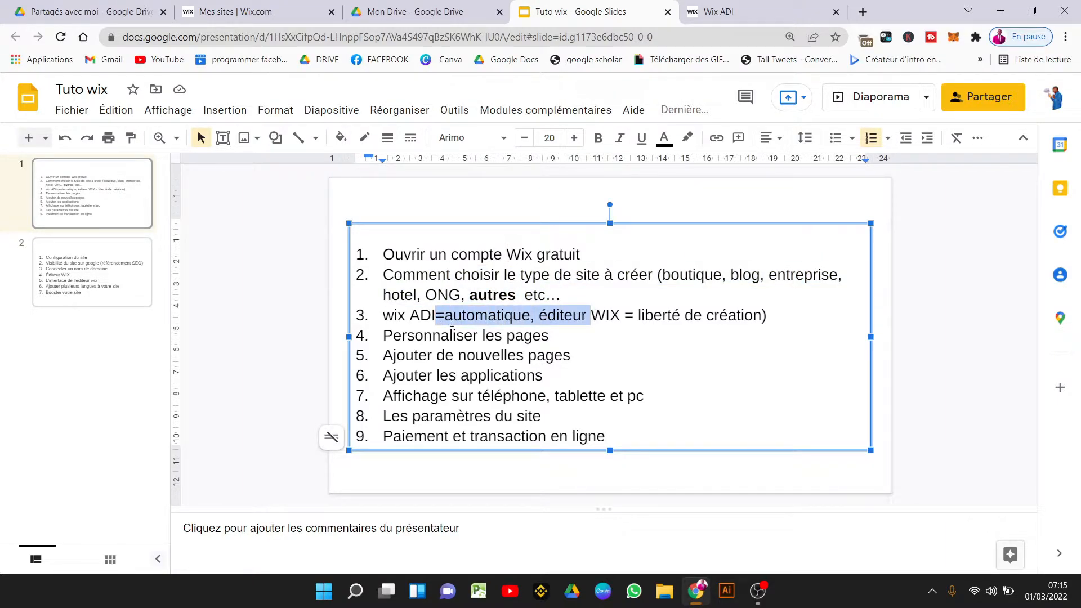
key(ctrl+Tab)
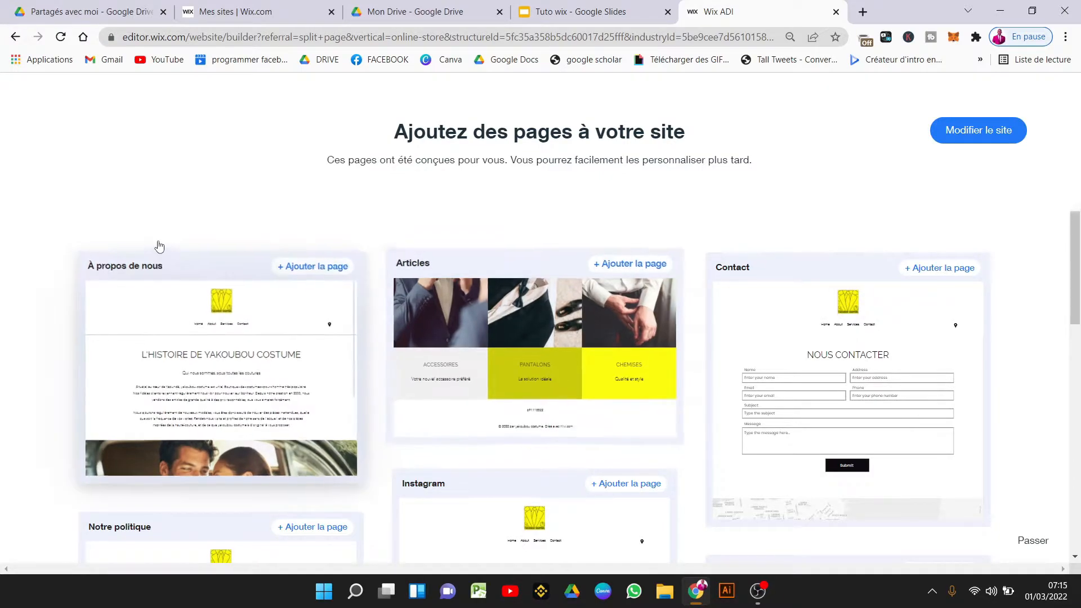
Add the À propos de nous, Articles, Contact, Notre politique and FAQ page cards to the site.
click(227, 345)
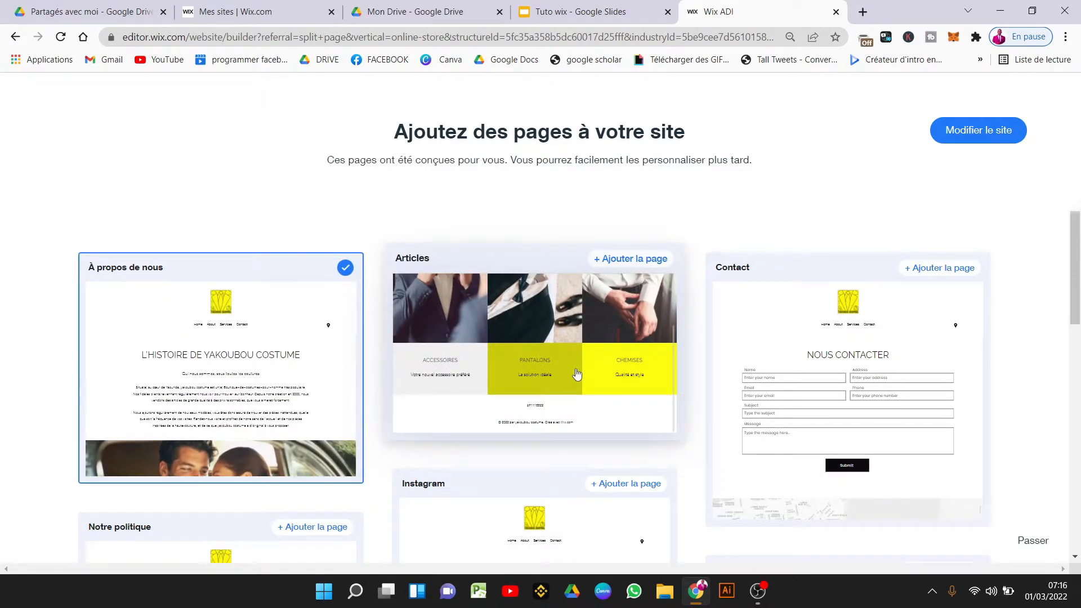
click(576, 373)
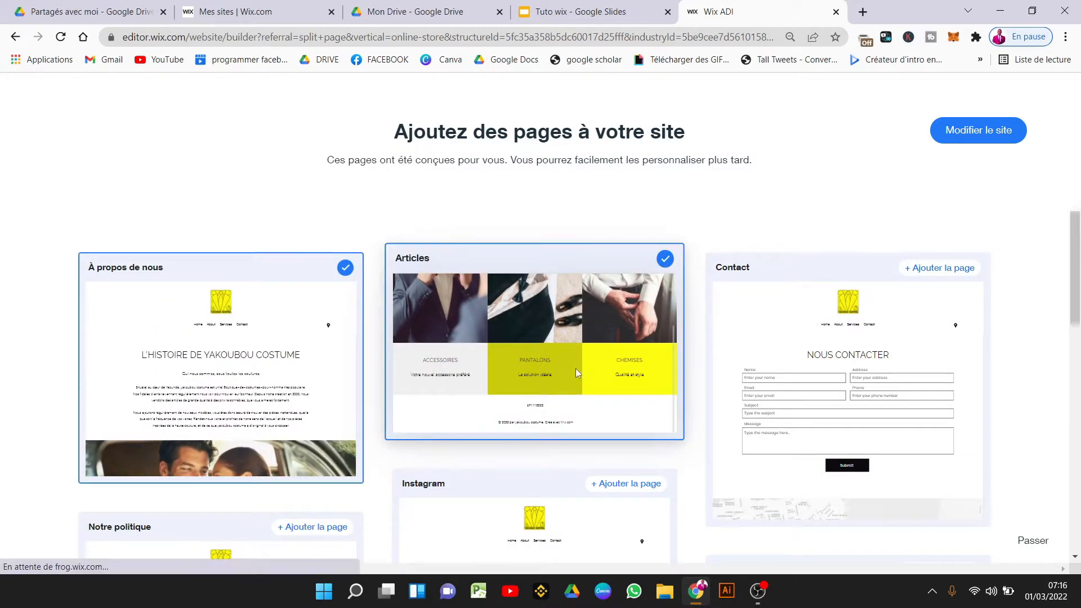
click(862, 386)
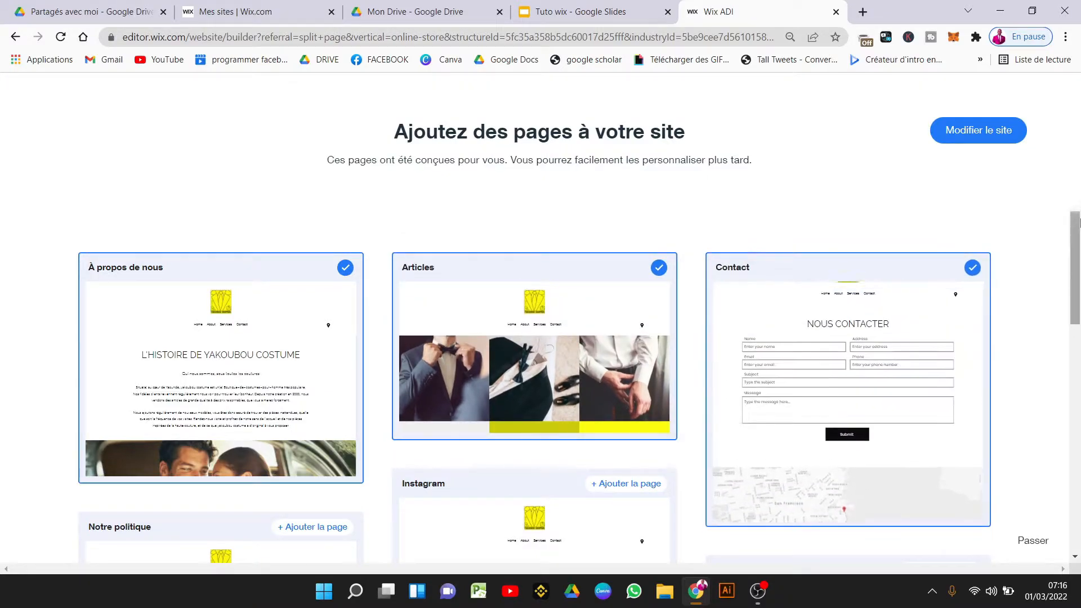
scroll(295, 416, down, 4)
click(295, 416)
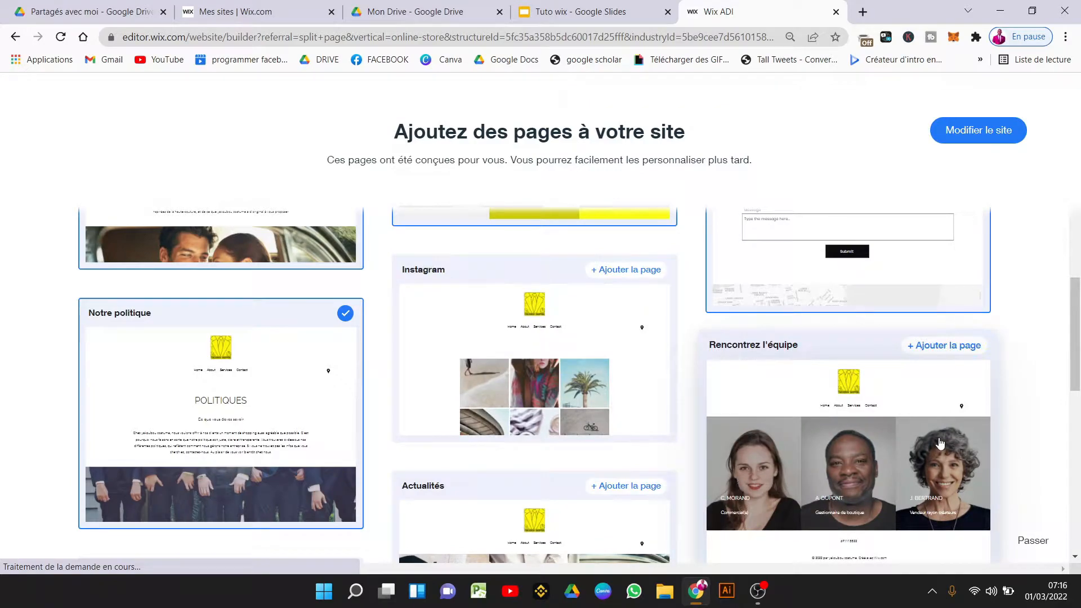
drag(1079, 344, 1079, 415)
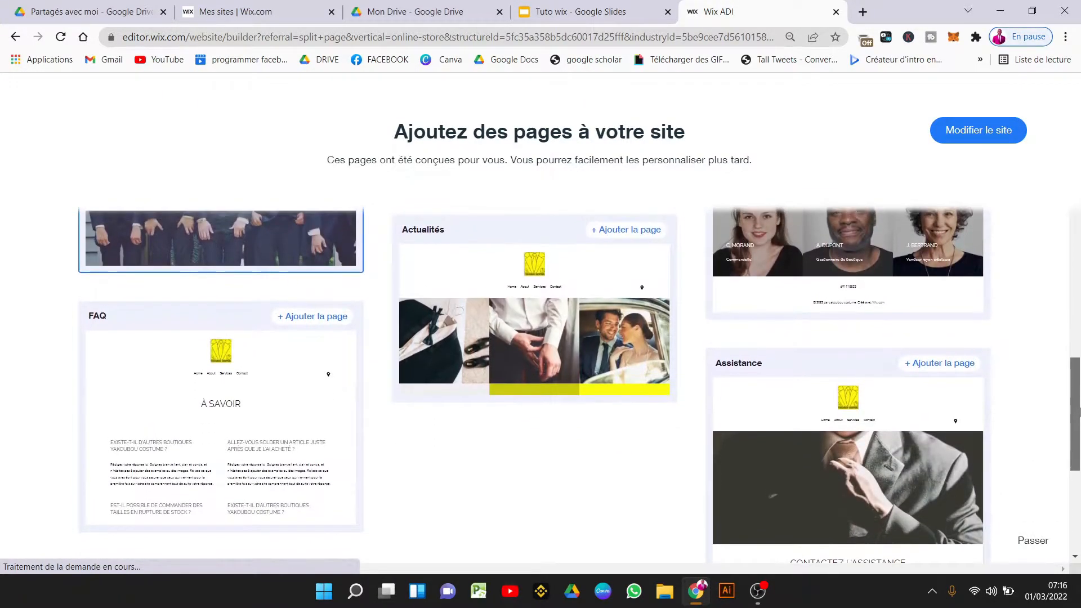
scroll(179, 350, down, 2)
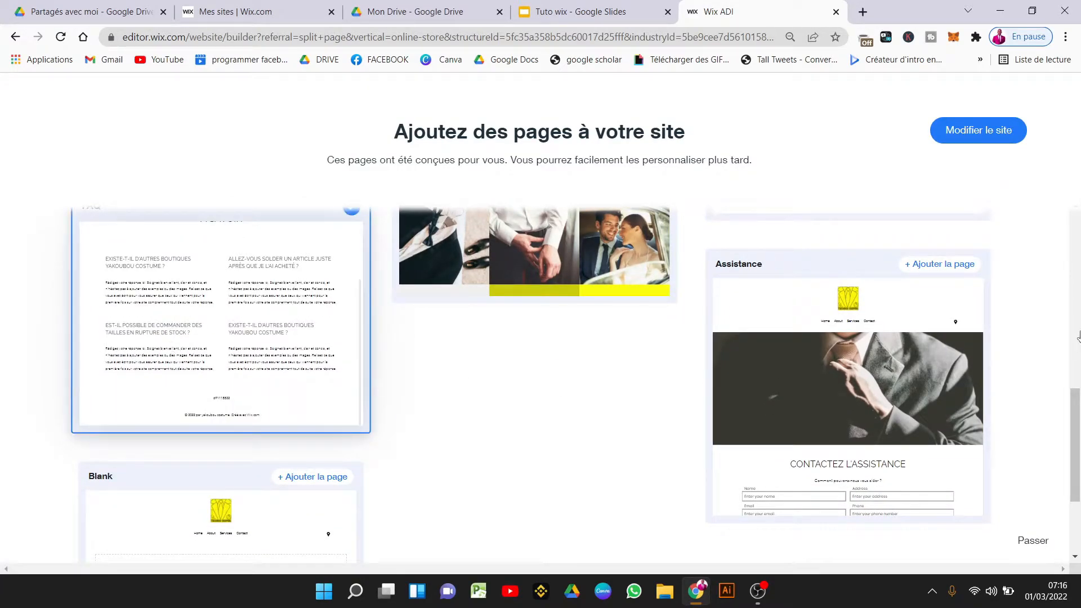
drag(1076, 397, 1077, 254)
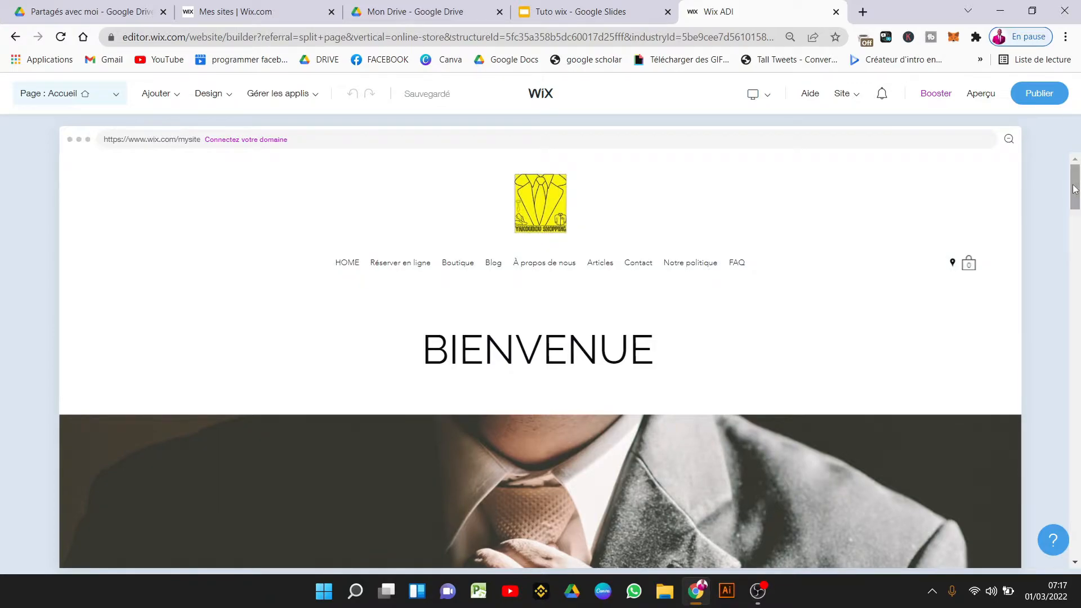
Scroll through the generated homepage in the editor and launch the Aperçu preview.
drag(1074, 188, 1079, 496)
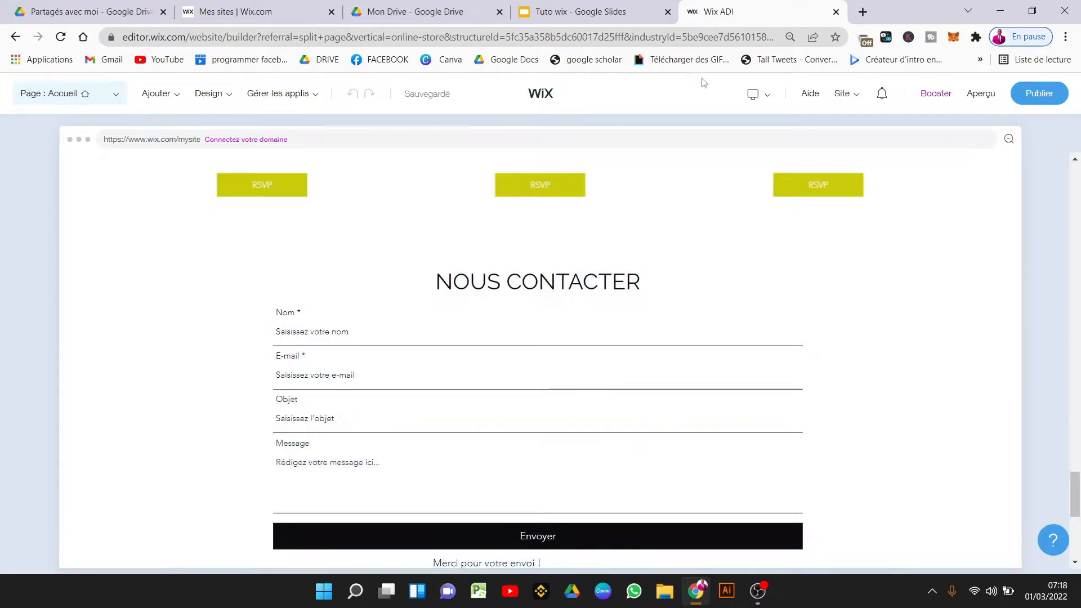
click(980, 97)
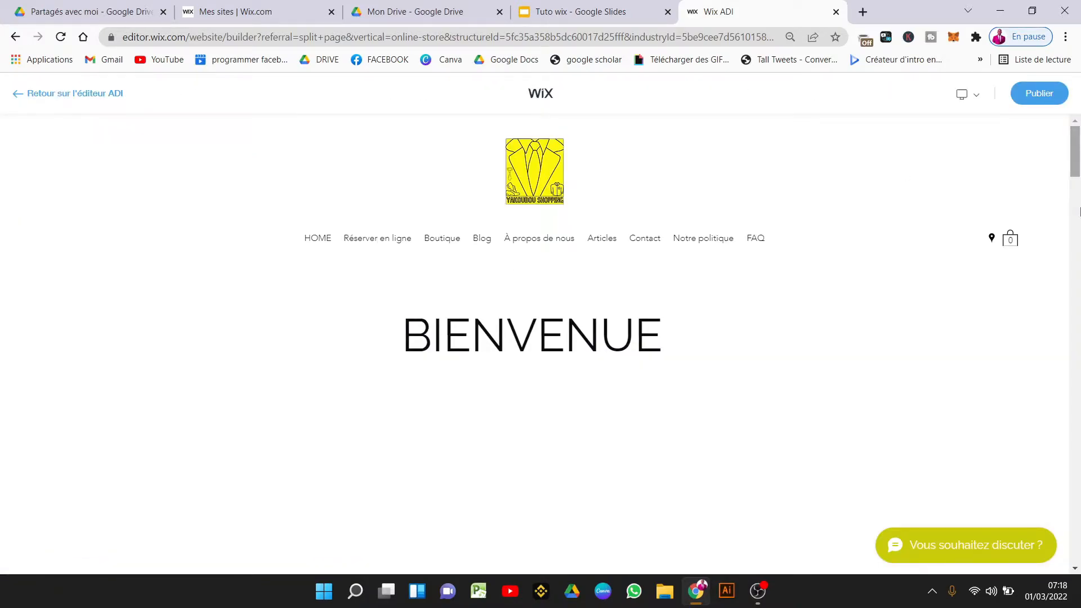
Scroll the preview to the footer map and back up, then return to the ADI editor.
scroll(1079, 205, down, 10)
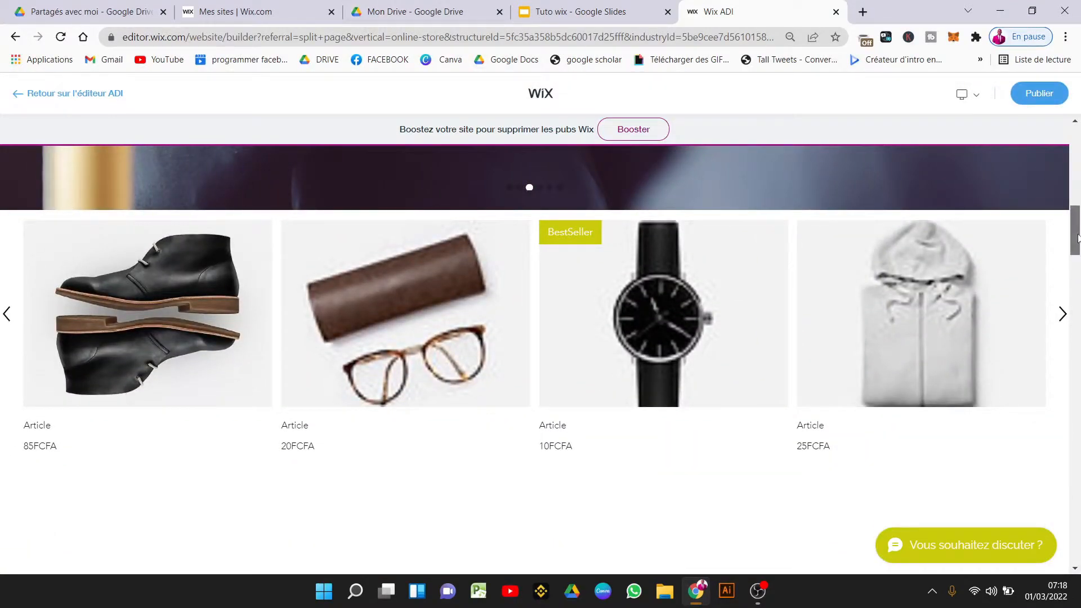
scroll(1067, 179, up, 10)
drag(1065, 175, 1078, 553)
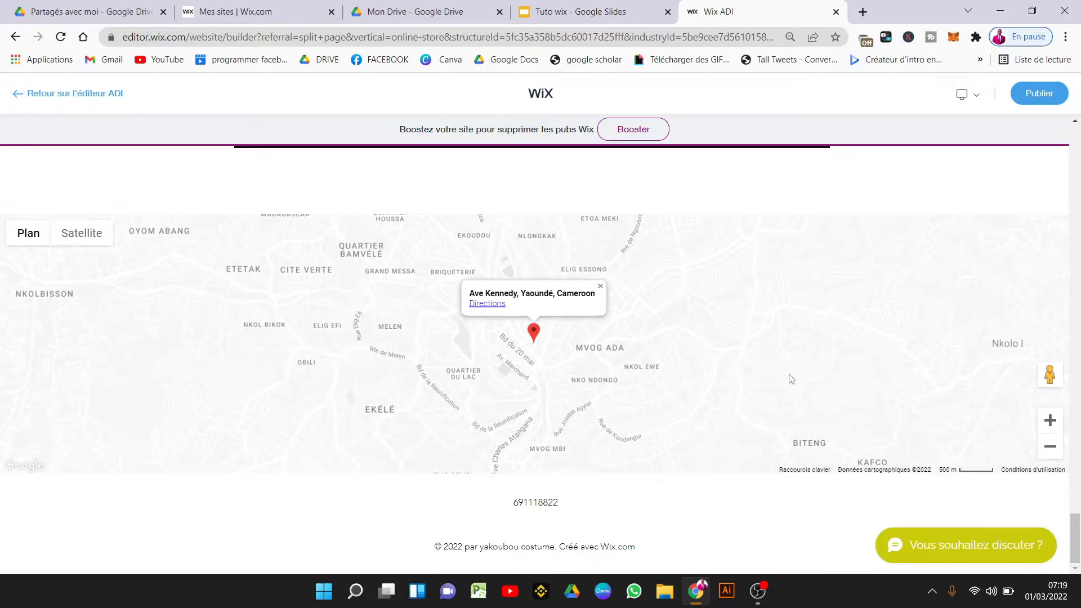
key(XF86MonBrightnessDown)
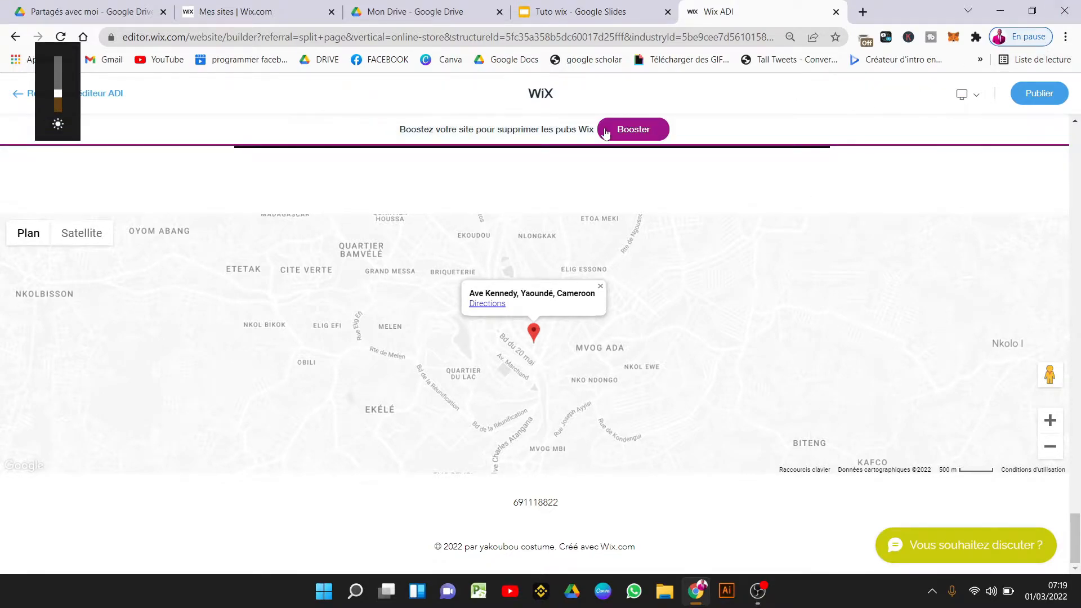
scroll(1079, 179, up, 17)
scroll(1080, 178, up, 4)
click(68, 93)
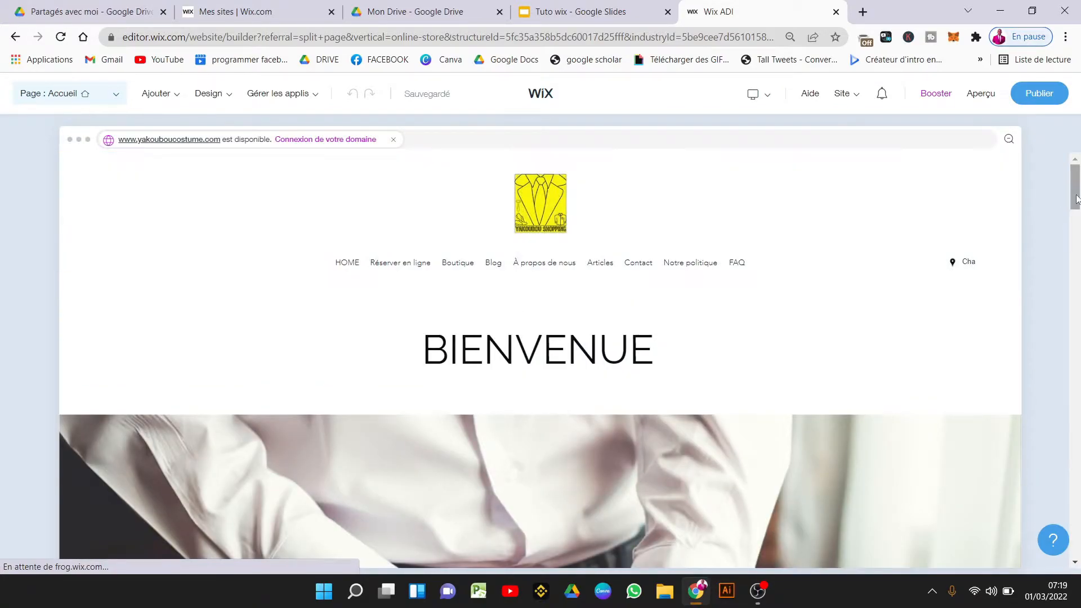
Review the site's pages in Gérer pages, then close the page list.
drag(1076, 200, 1080, 228)
click(94, 91)
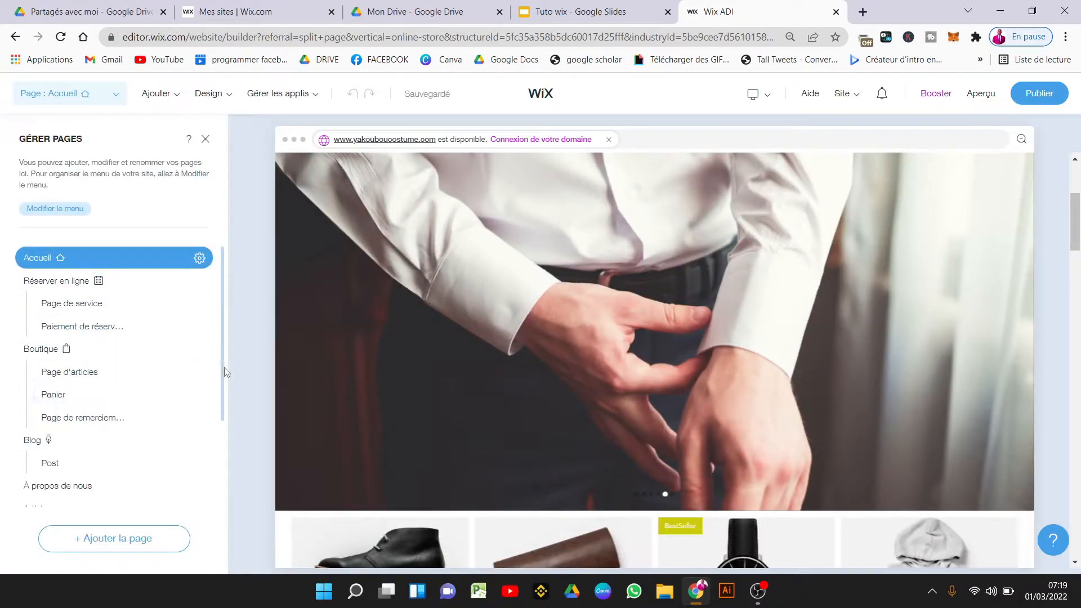
drag(224, 370, 216, 500)
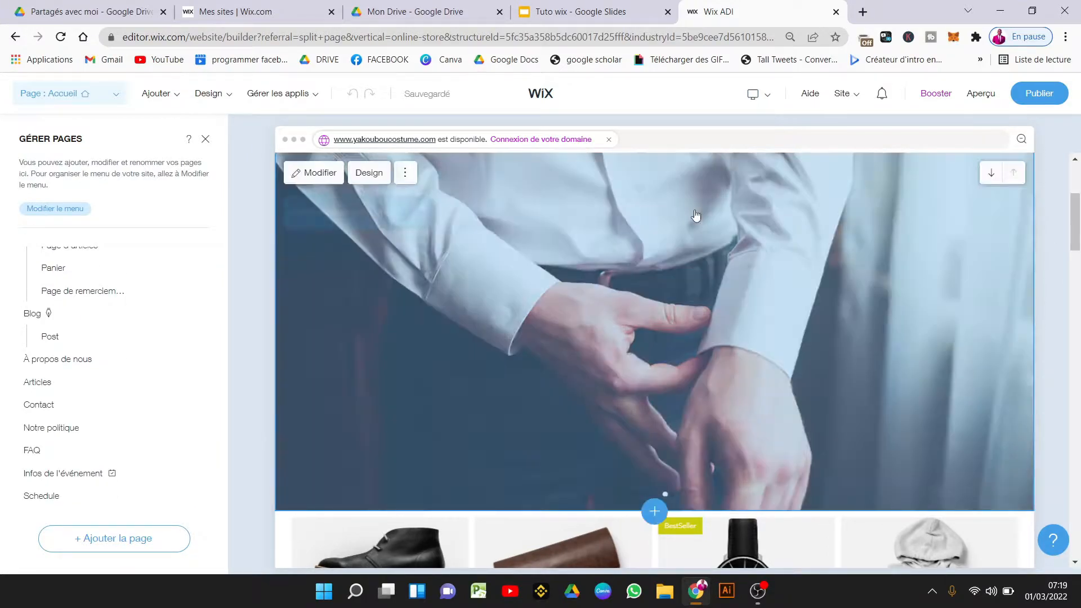
click(697, 218)
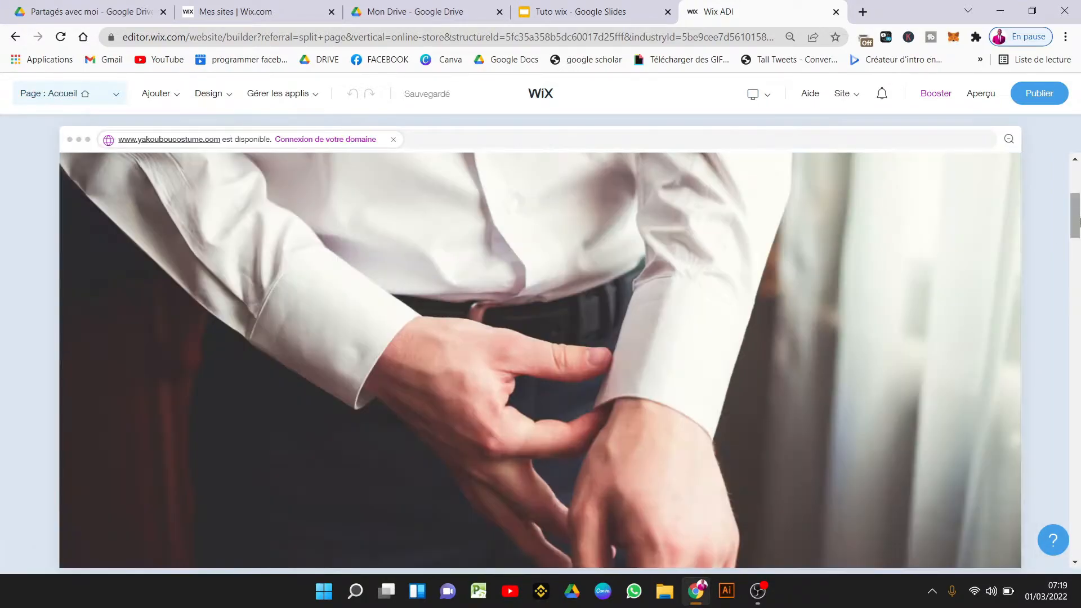
Start a new section with the + button below the homepage product gallery.
drag(1076, 203, 1079, 176)
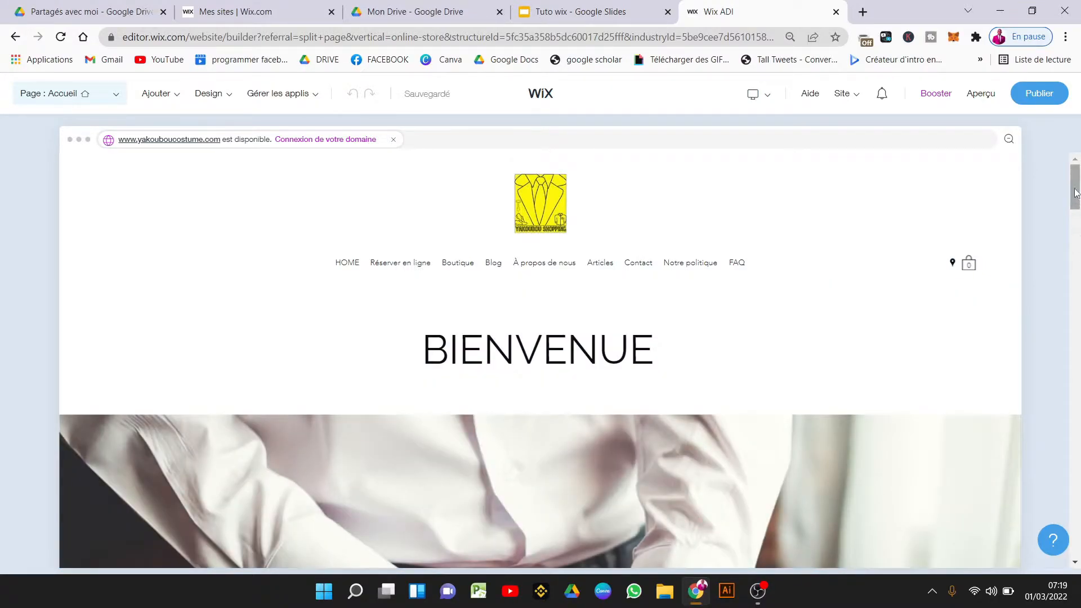
drag(1076, 193, 1076, 219)
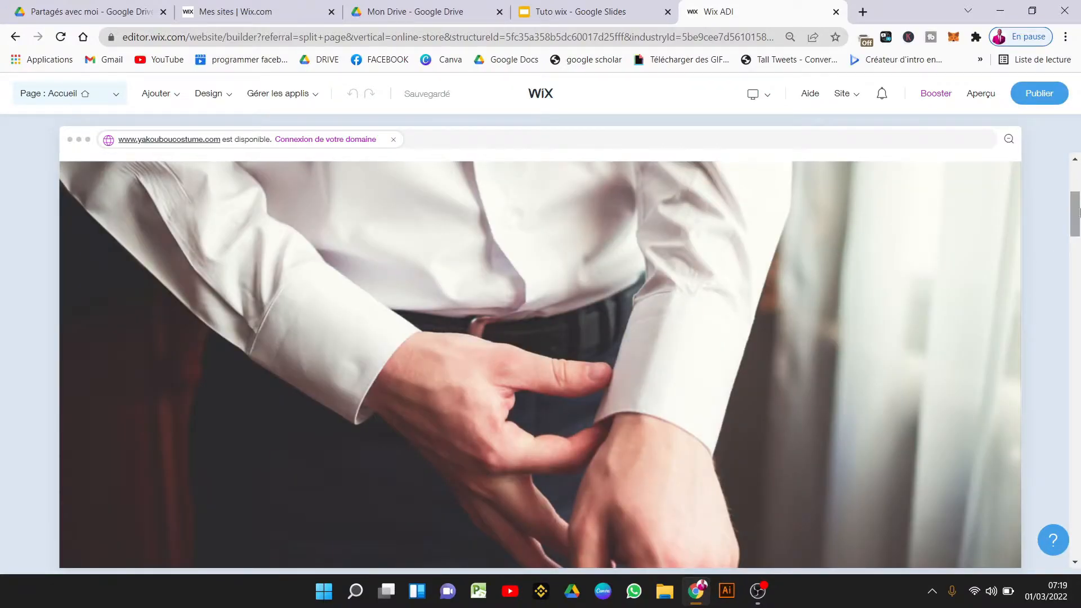
drag(1078, 210, 1078, 259)
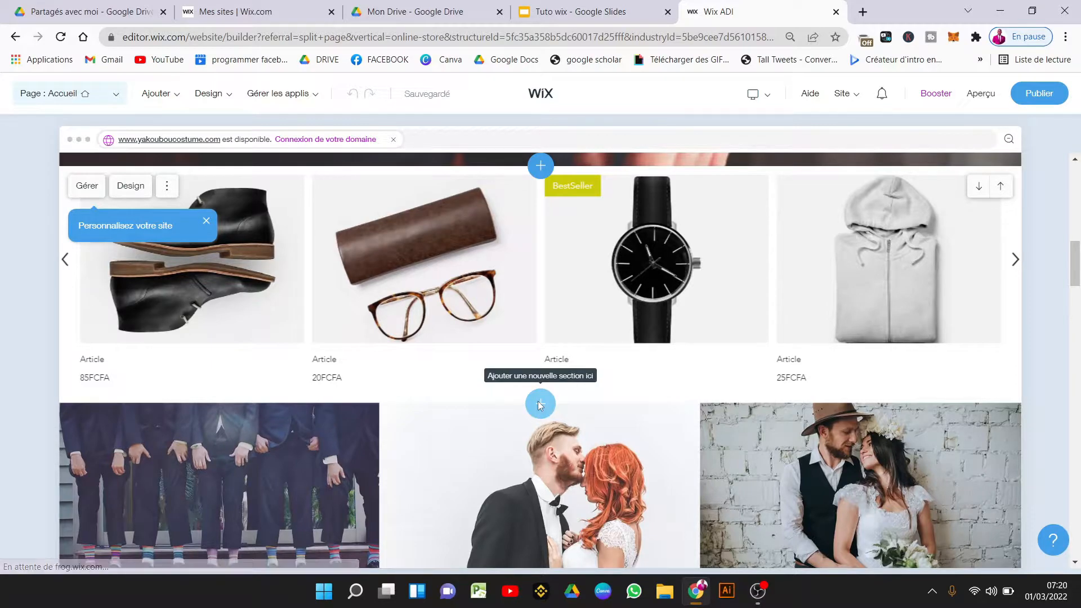
click(540, 404)
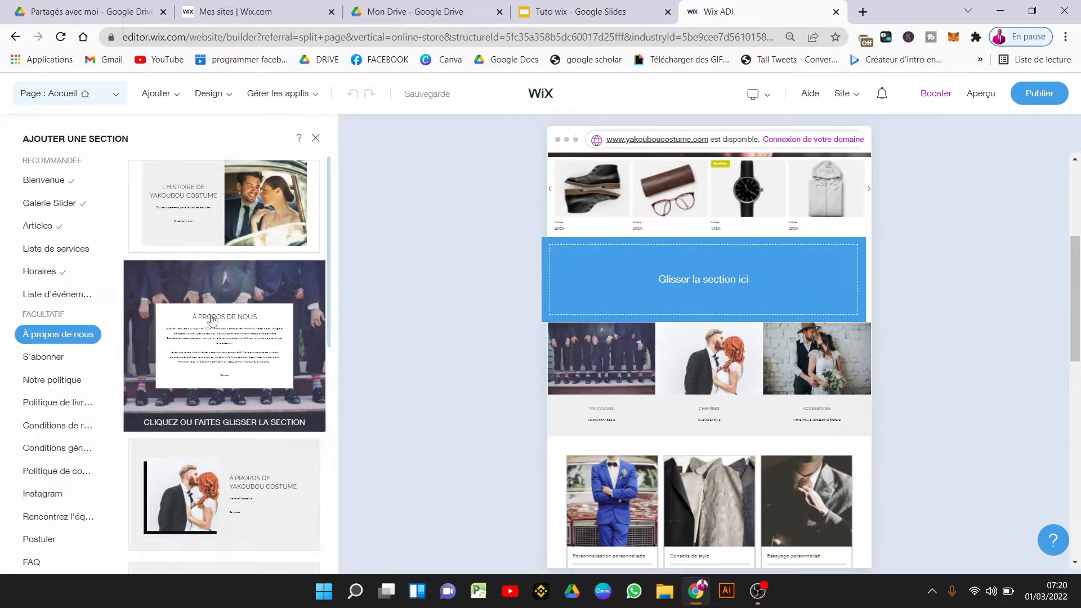
Drag the second Vidéo layout (beach clip) into the drop zone below the product carousel.
scroll(53, 258, down, 7)
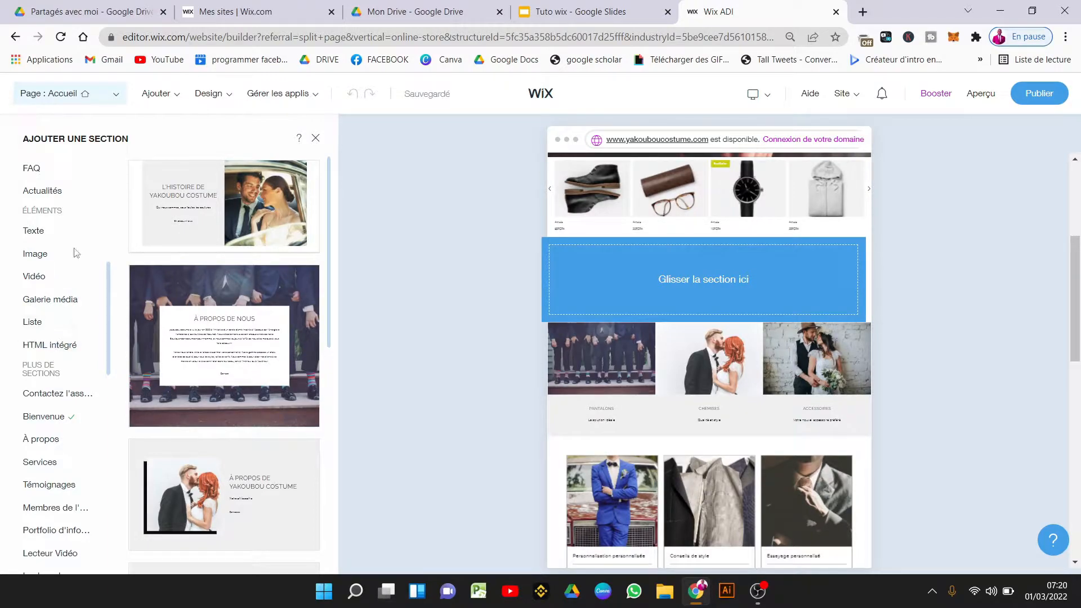
click(48, 275)
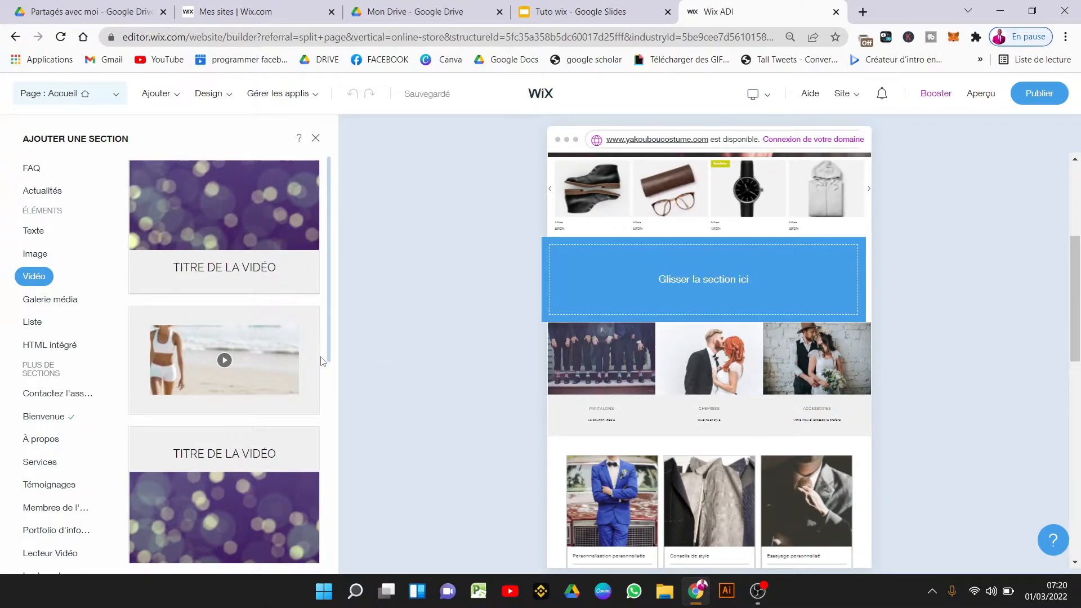
drag(225, 362, 740, 254)
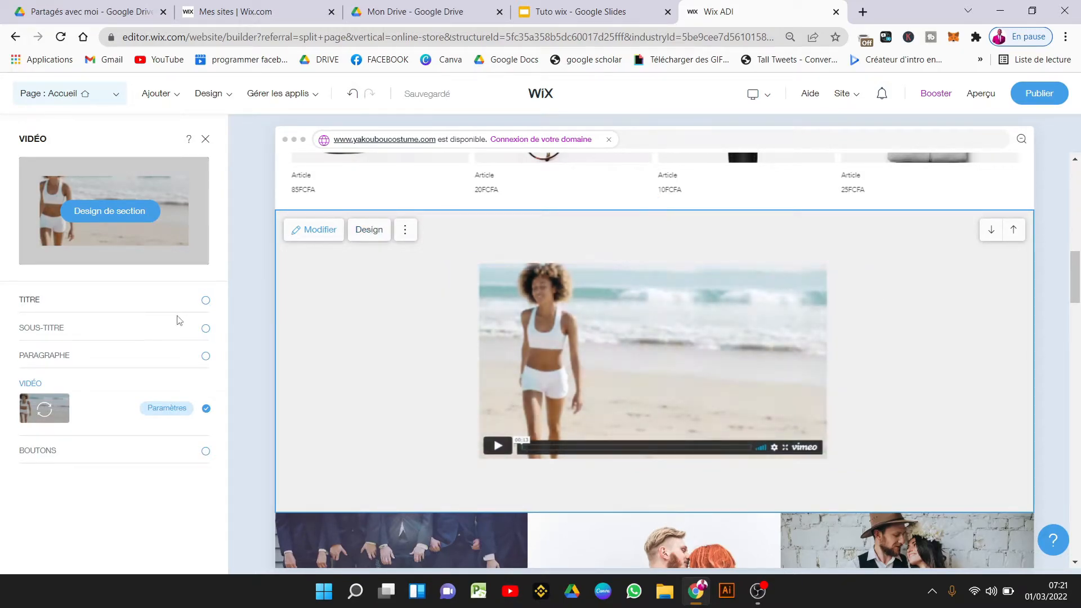
Turn on TITRE, set it to 'Yakoubou shopping', and make it italic, bold and underlined.
click(206, 301)
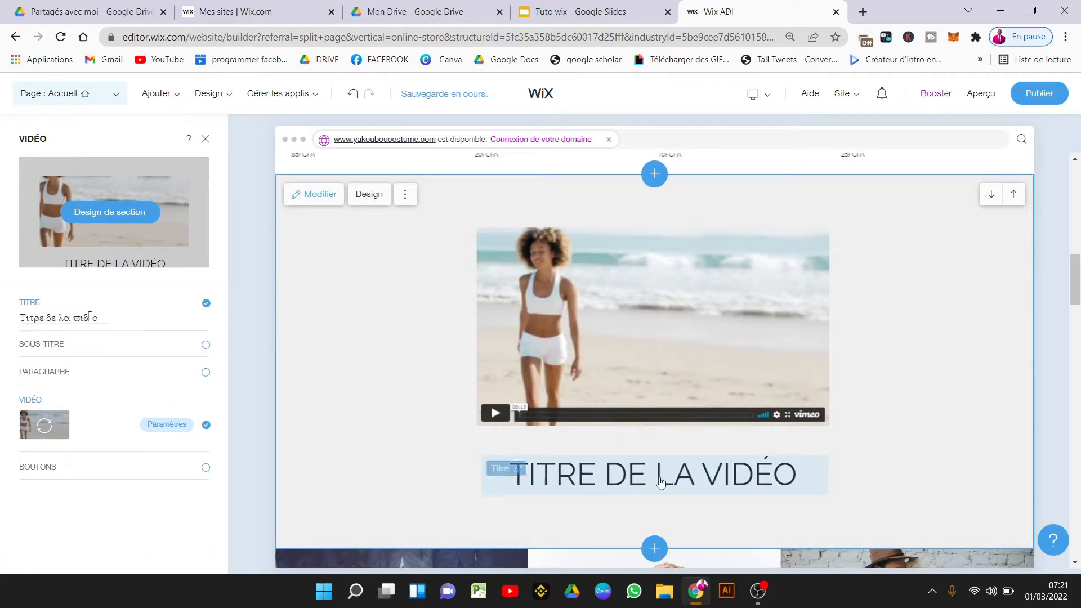
click(97, 318)
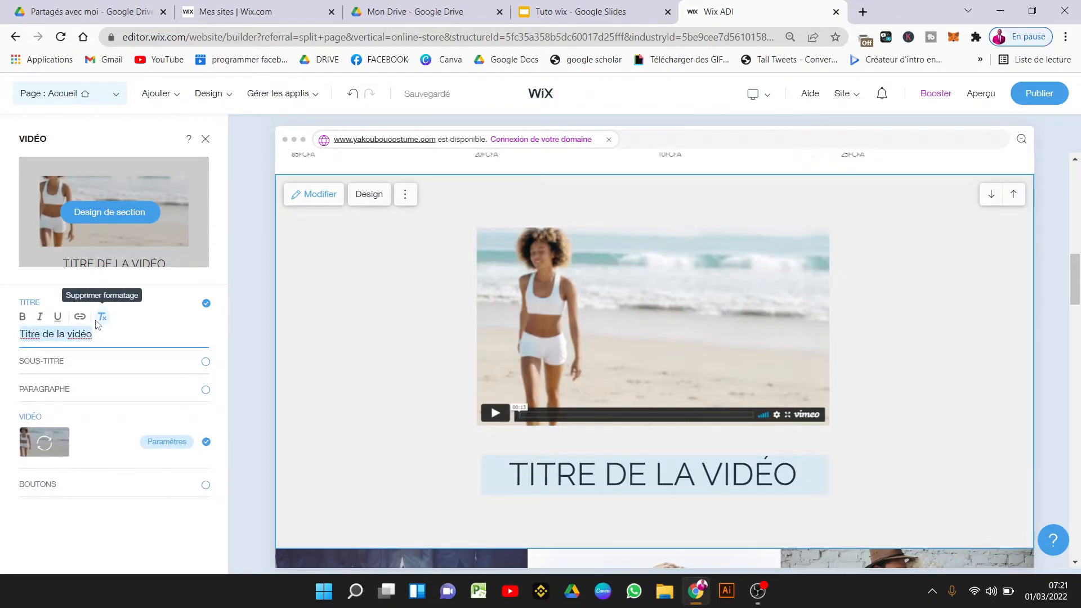
text(Yakoubou shopping)
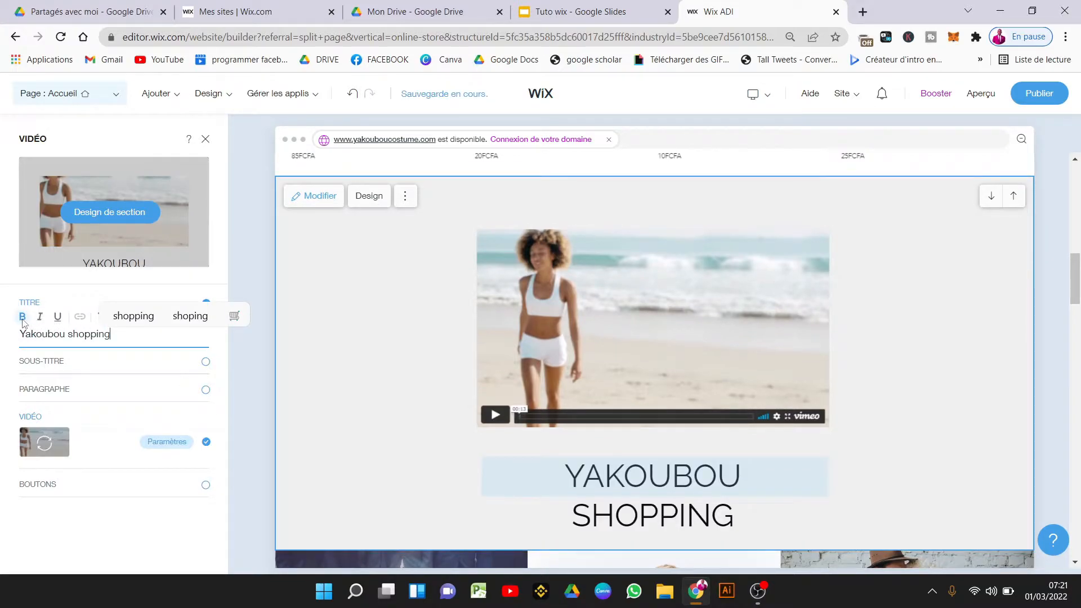
triple_click(63, 333)
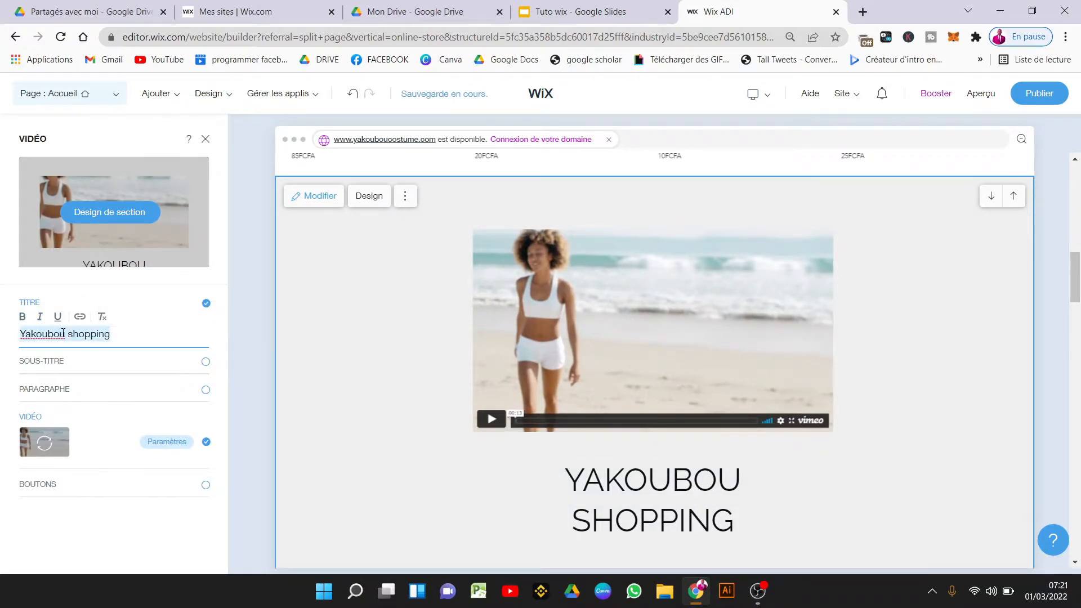
click(39, 316)
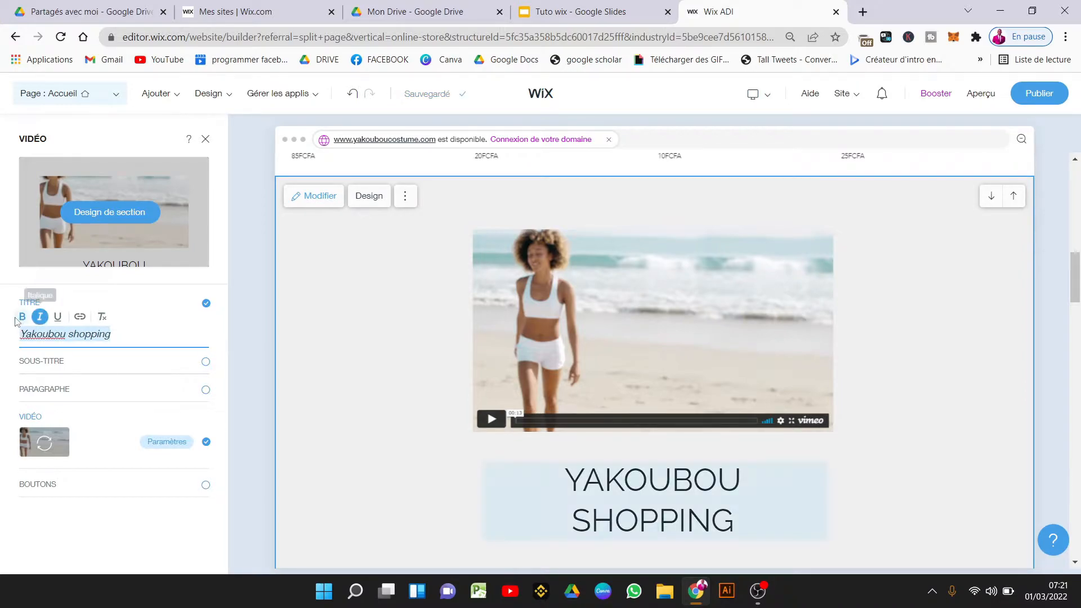
key(ctrl+b)
click(58, 316)
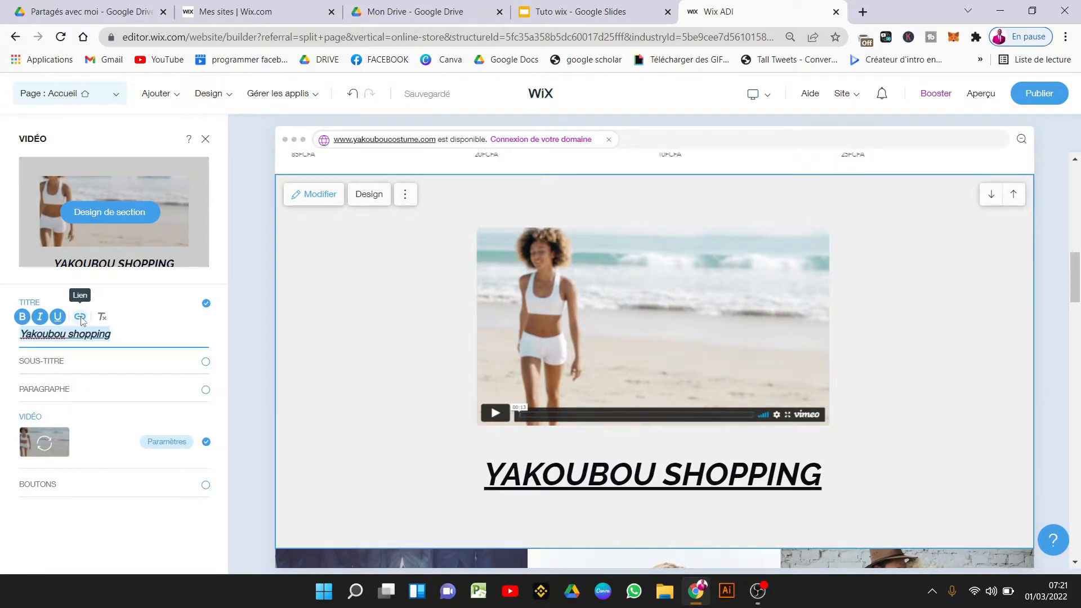
Browse the title's Lien options: Accueil page, pop-up, web address, document, e-mail, phone.
click(80, 318)
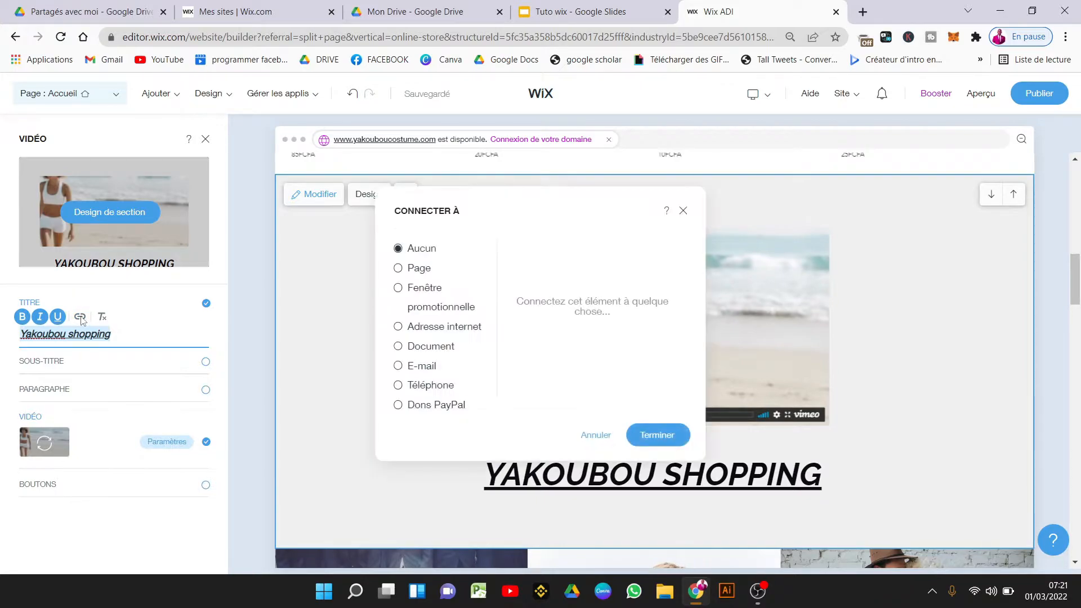
click(417, 269)
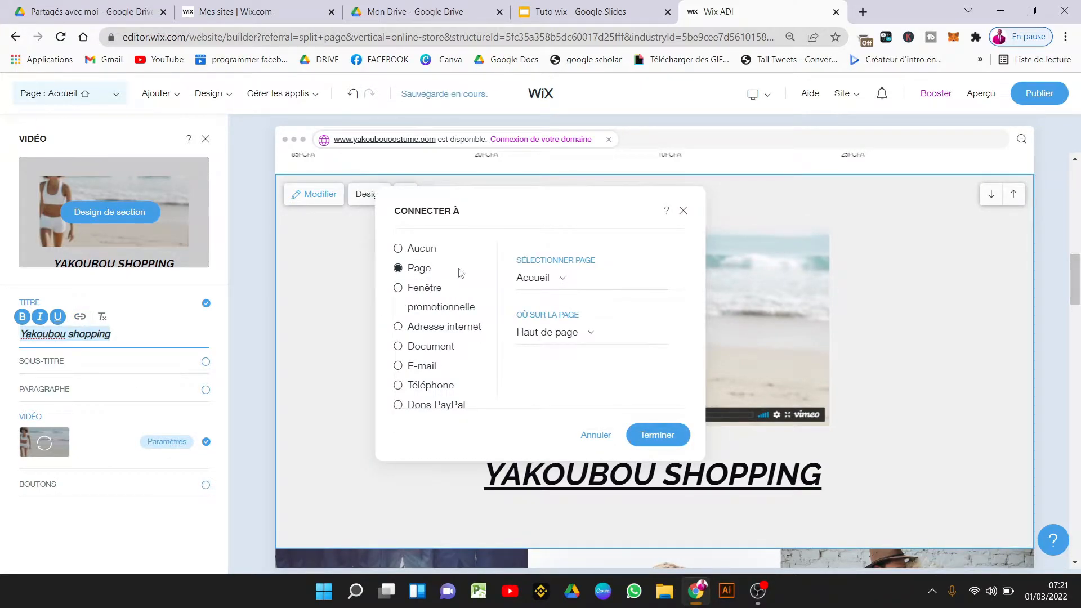
click(541, 282)
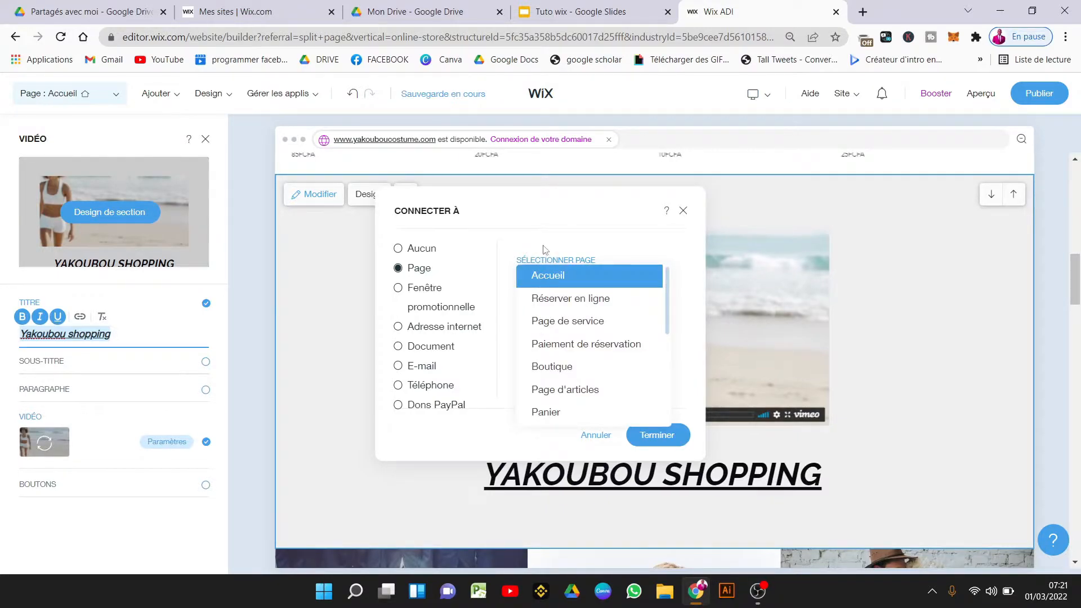
click(544, 275)
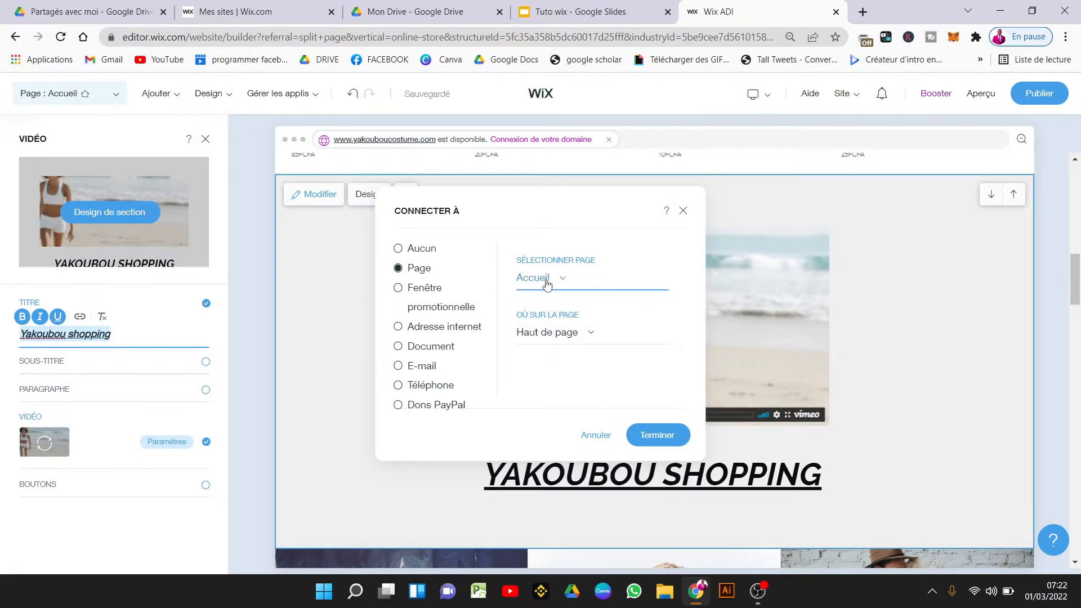
click(425, 290)
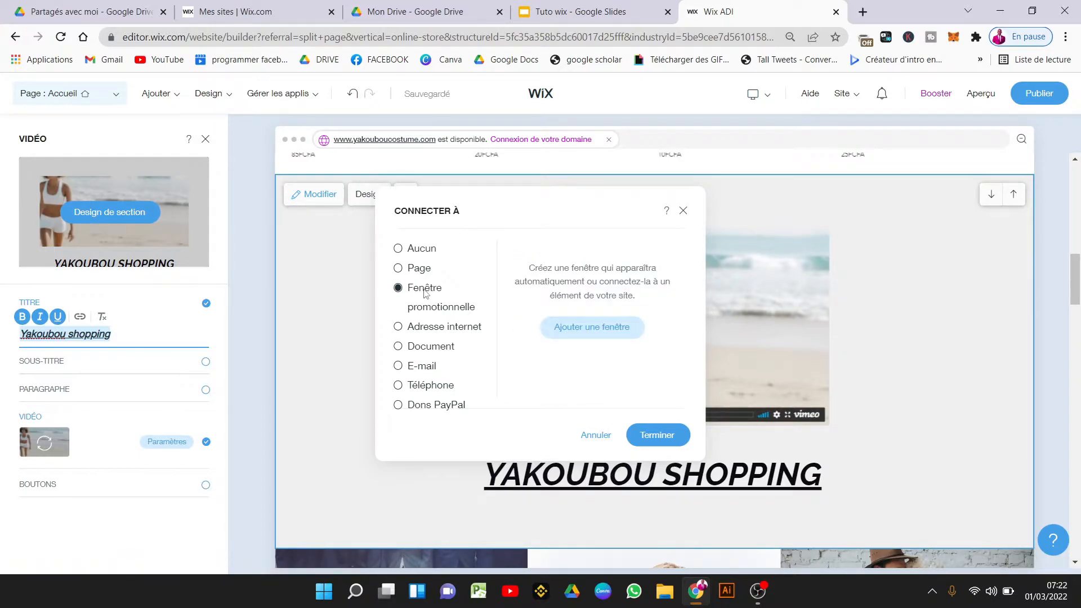
click(400, 327)
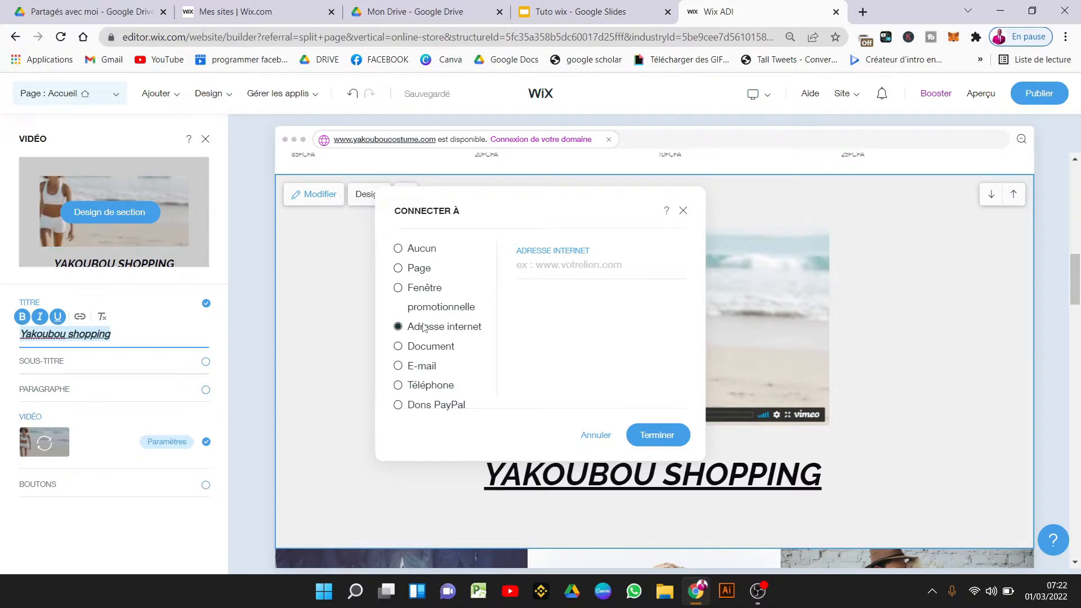
click(398, 347)
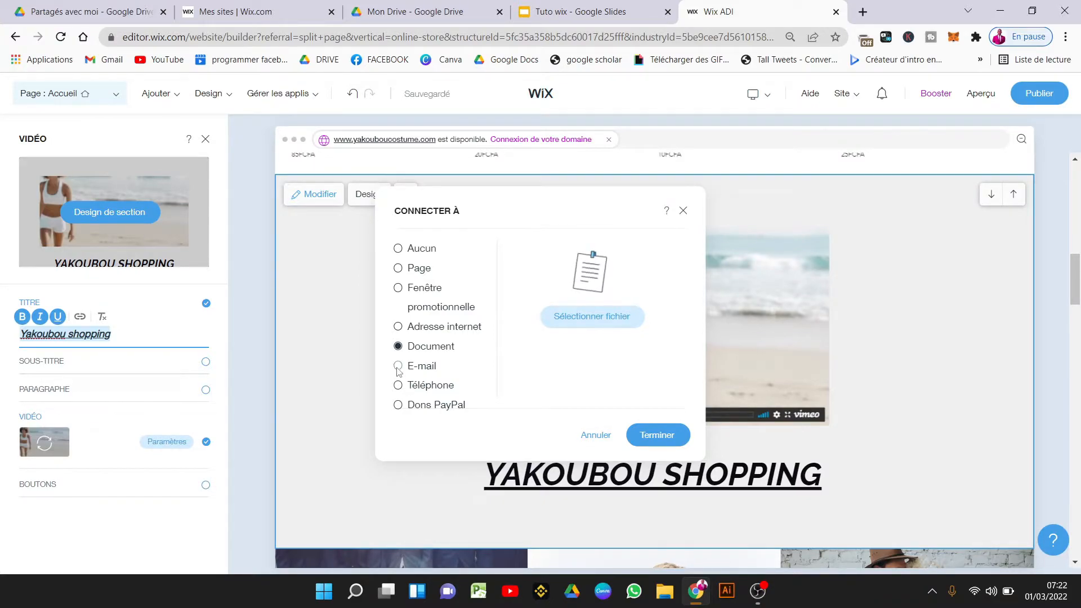
click(398, 367)
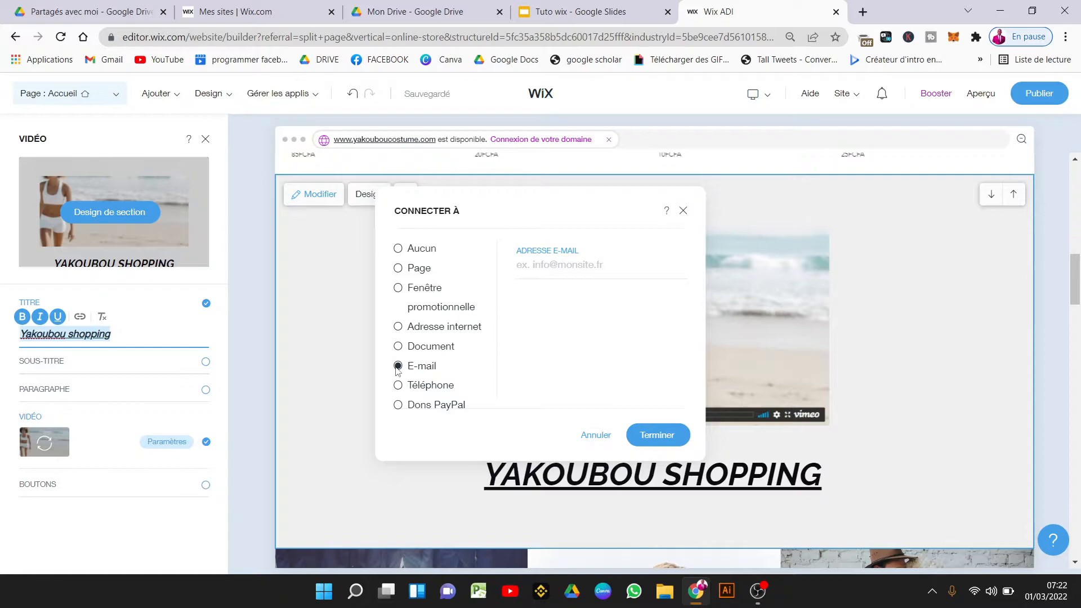
click(398, 387)
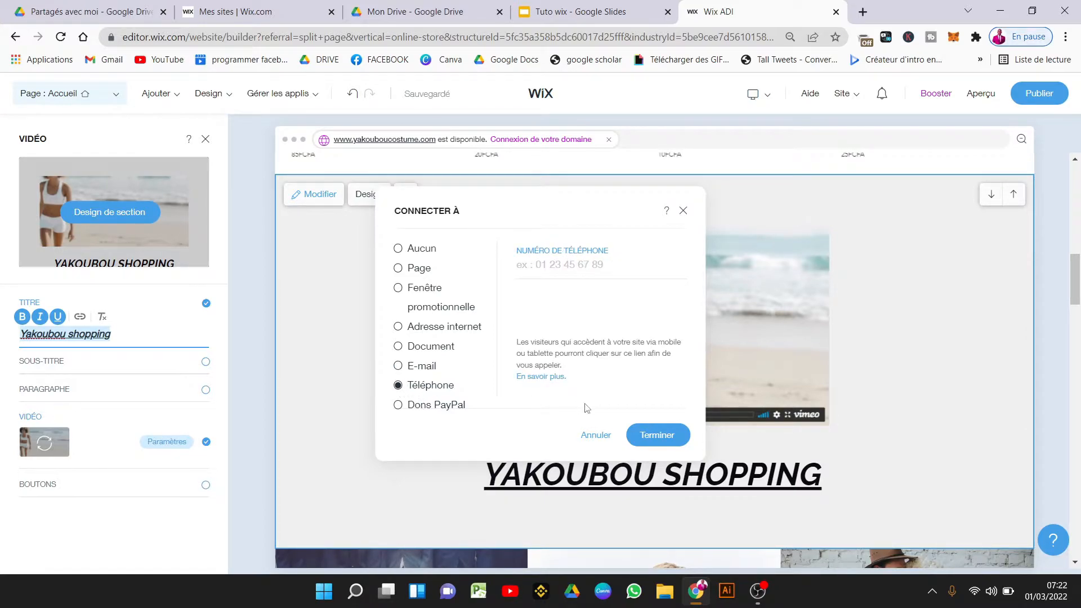
Close the link dialog, remove the title's underline and turn on SOUS-TITRE.
click(665, 436)
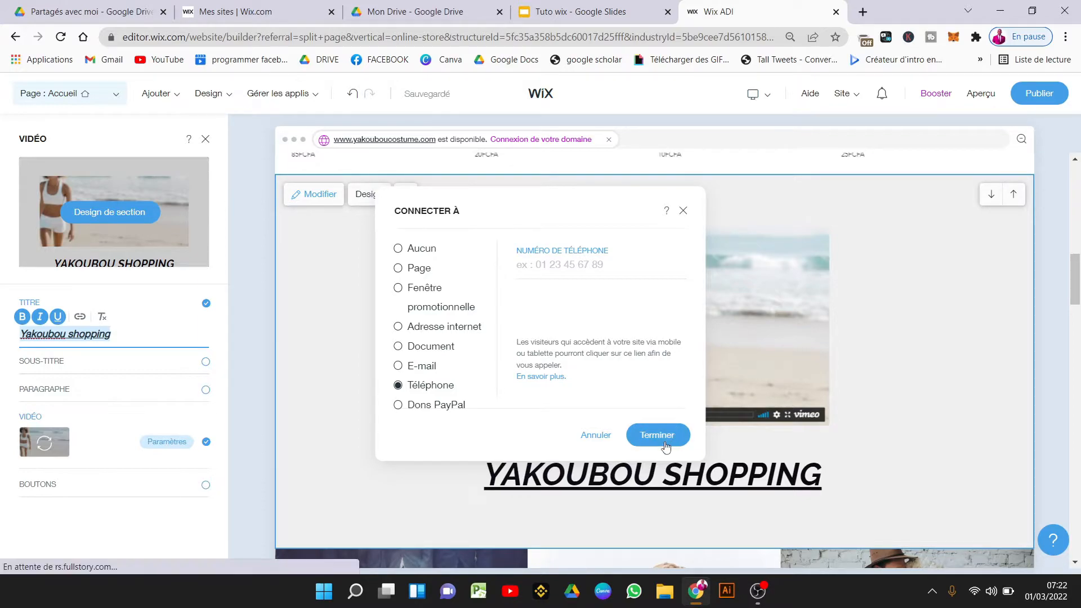
key(ctrl+u)
click(206, 361)
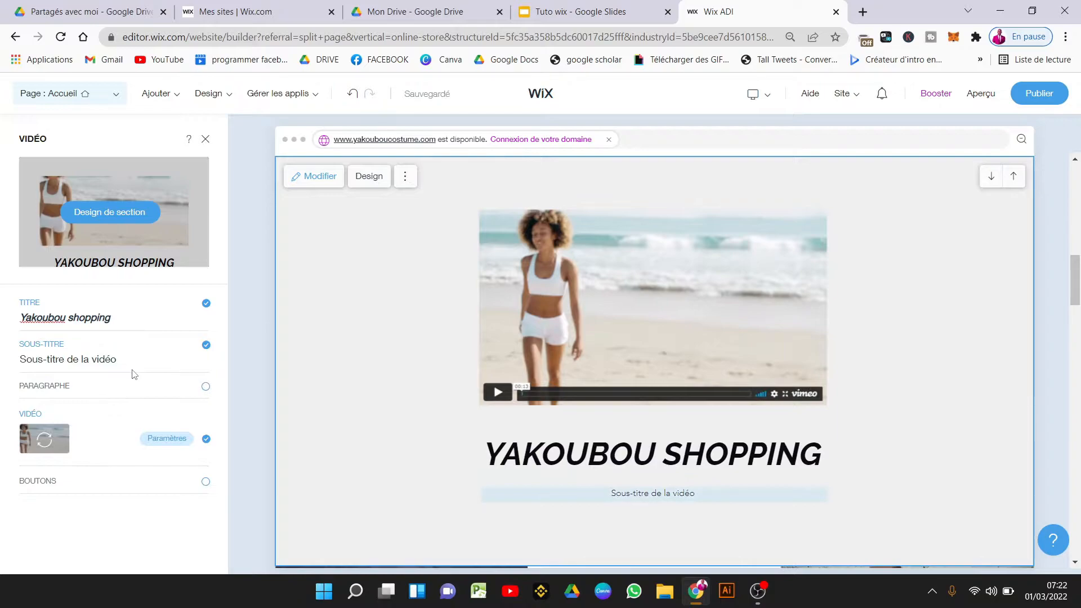
Turn on the PARAGRAPHE description and toggle Puces bullets on then off.
click(120, 355)
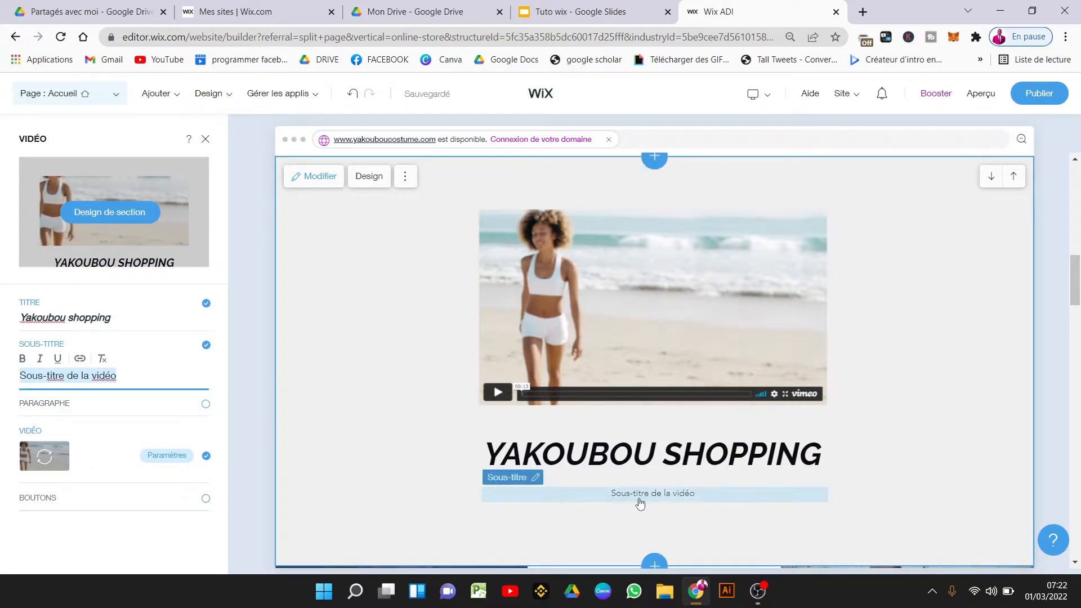
click(205, 406)
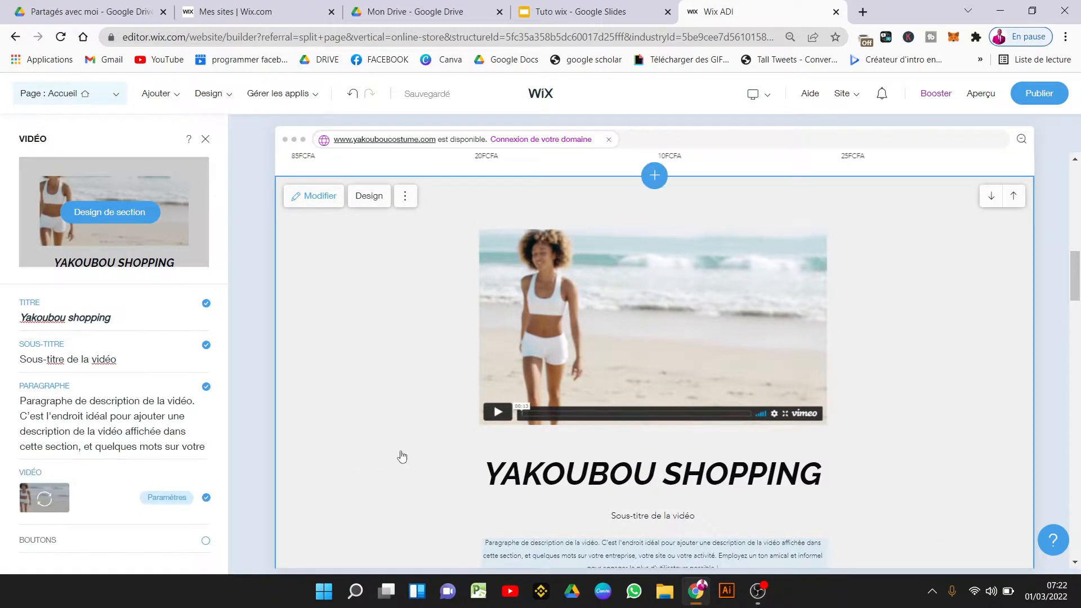
click(138, 435)
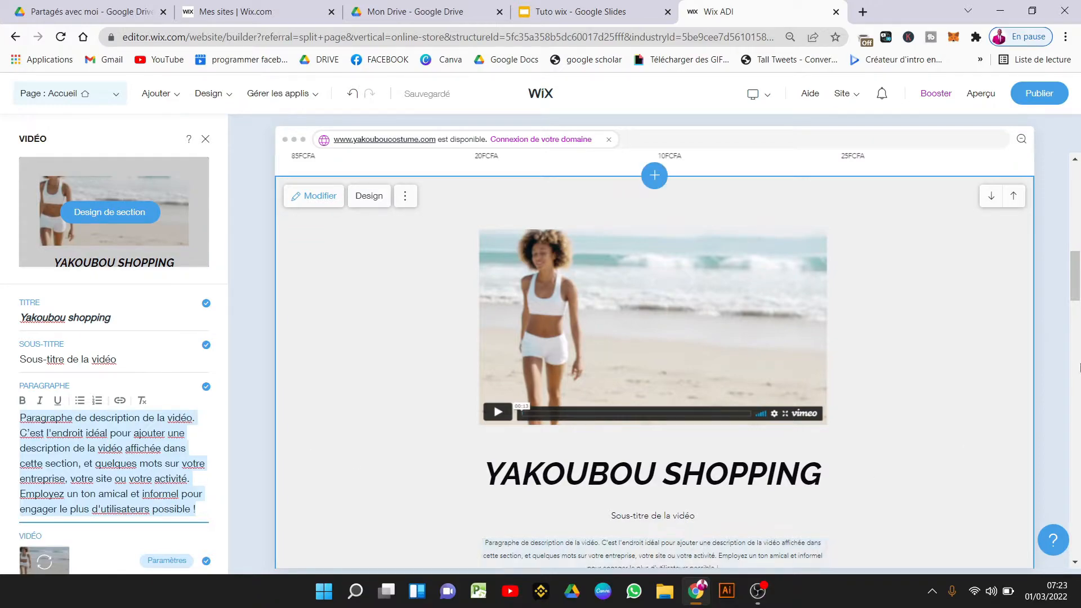
drag(1076, 293, 1076, 313)
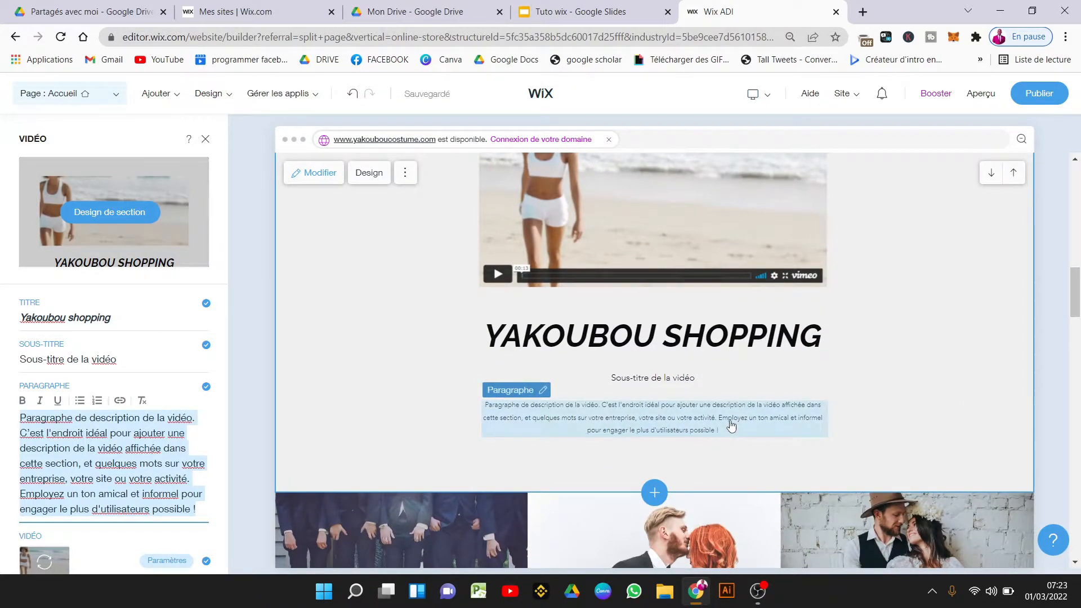
click(78, 403)
click(79, 403)
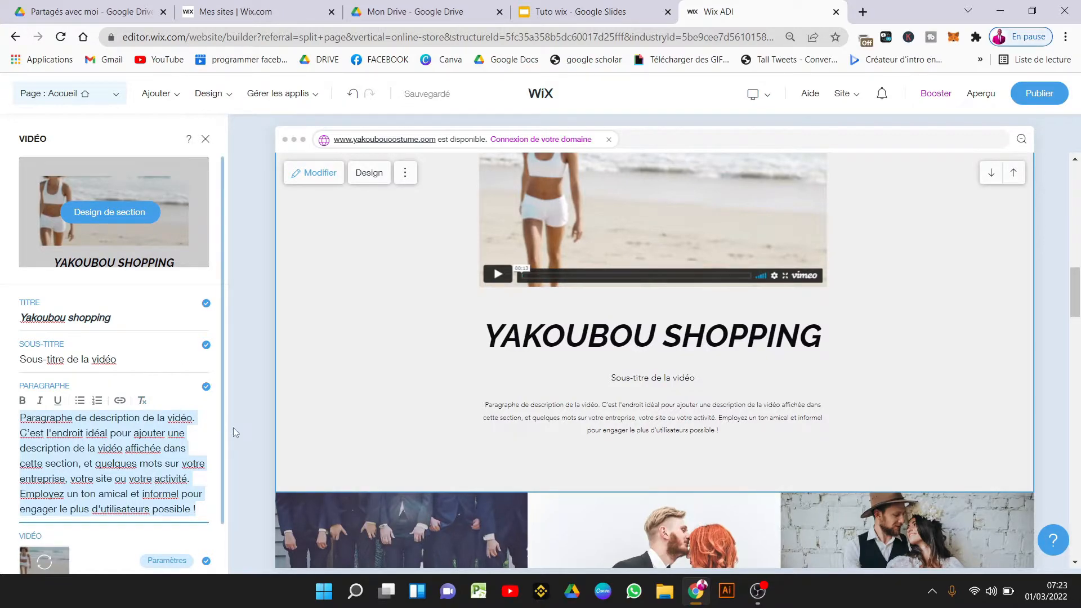
scroll(230, 473, down, 1)
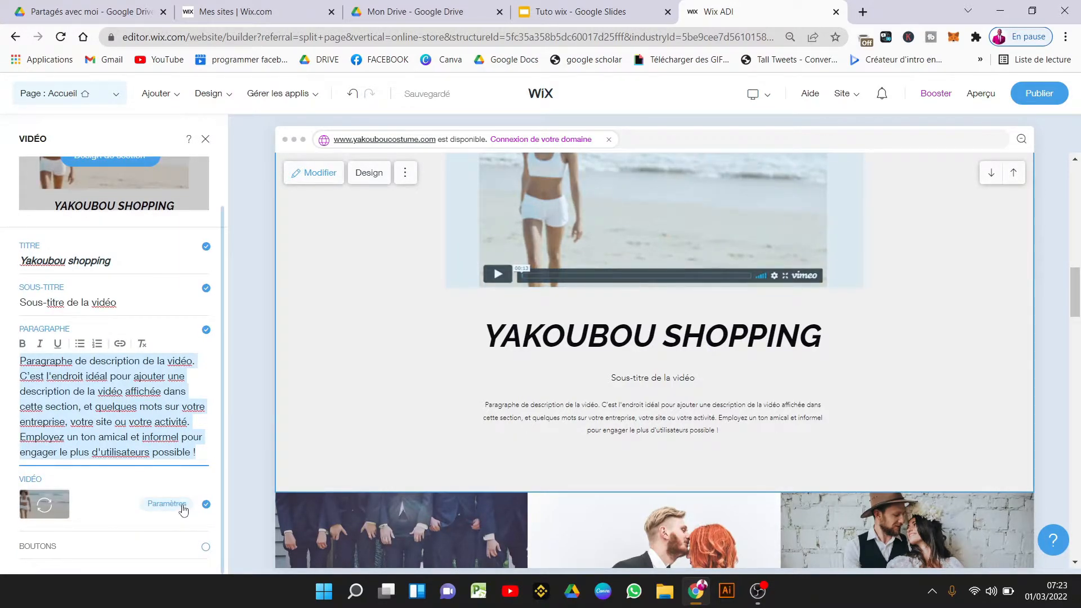
Turn on BOUTONS and relabel the button 'Cliquer'.
click(206, 548)
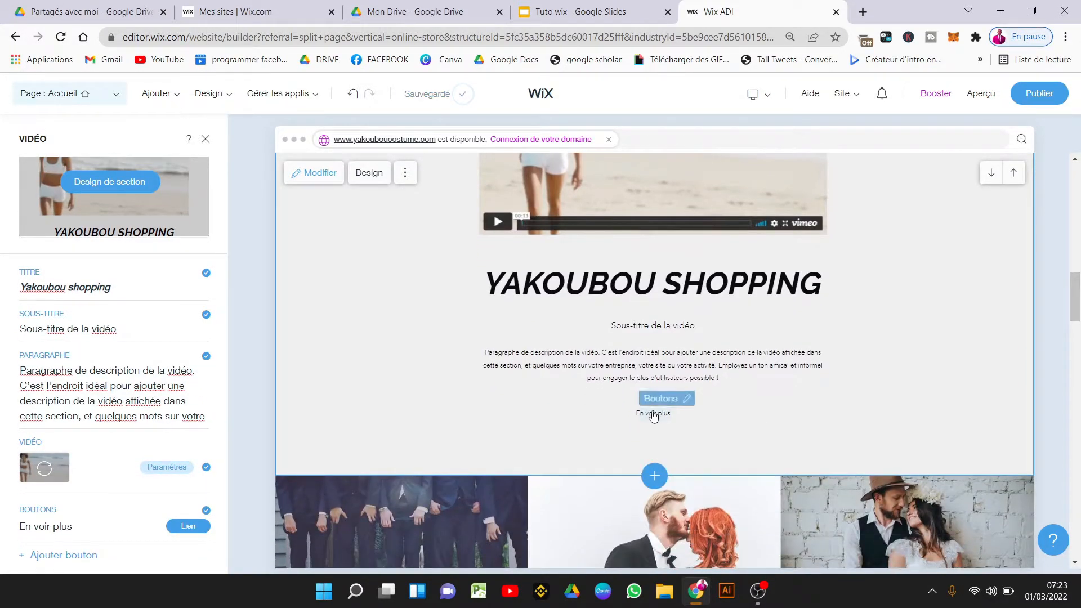
click(117, 526)
text(Cliquer)
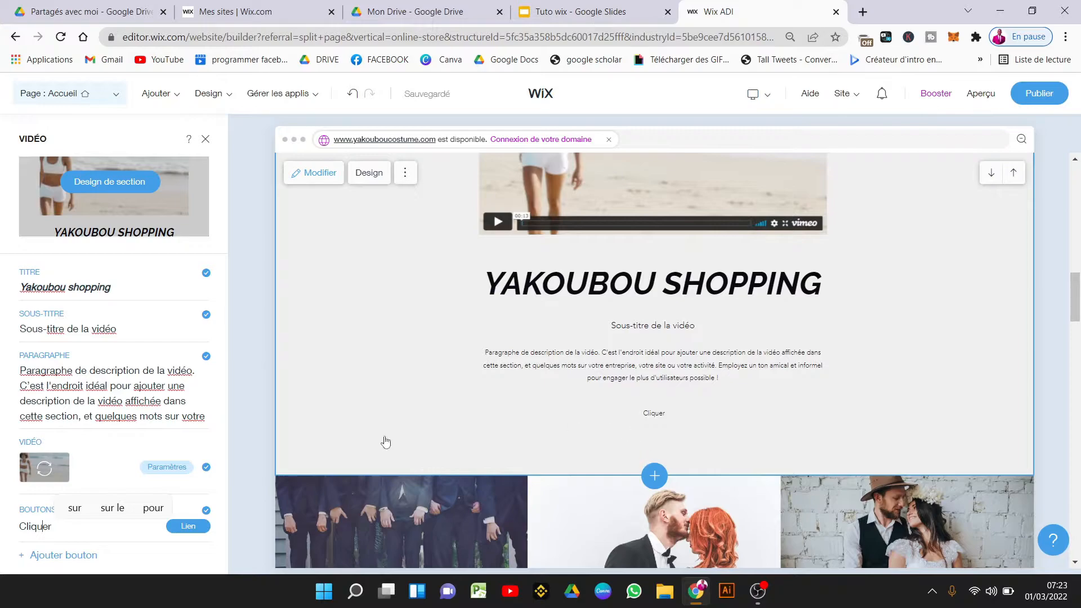
Try the button's link targets (Paiement de réservation, document, e-mail), cancel without linking, and open the video's media settings.
click(189, 526)
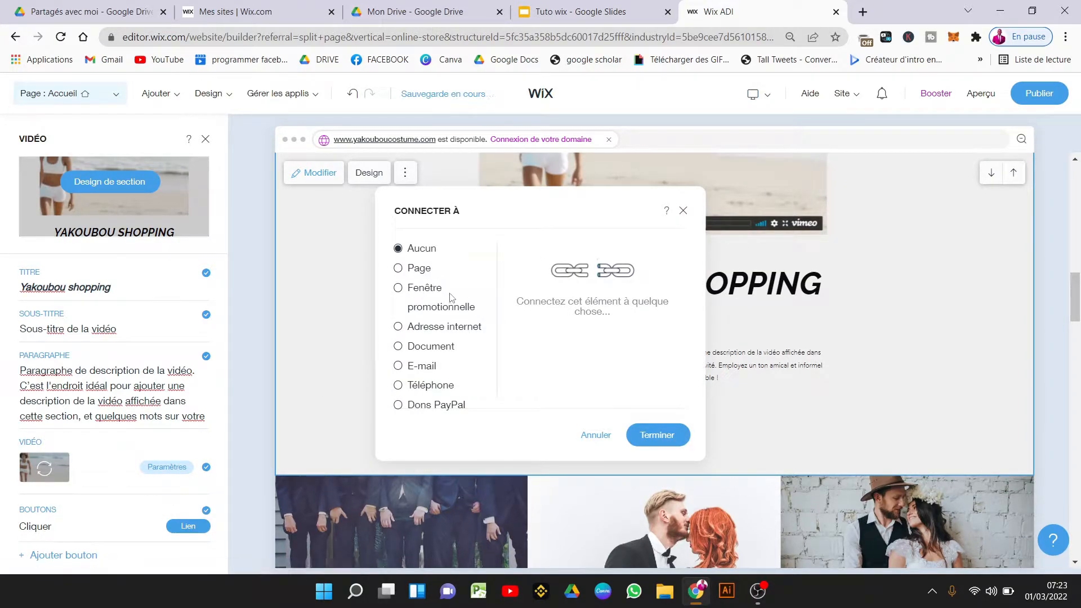
click(398, 269)
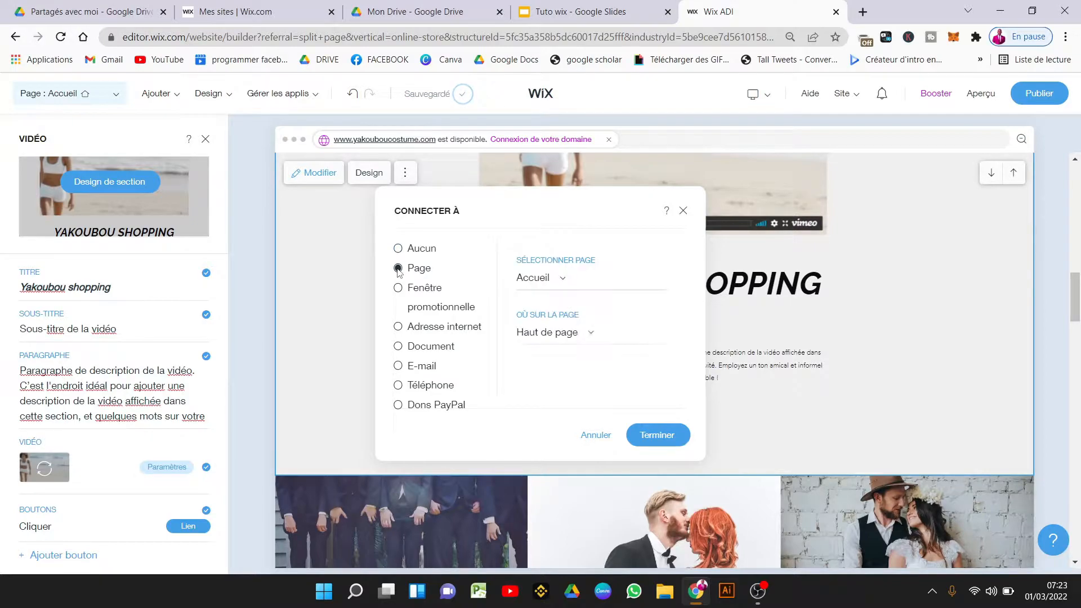
click(560, 280)
click(560, 352)
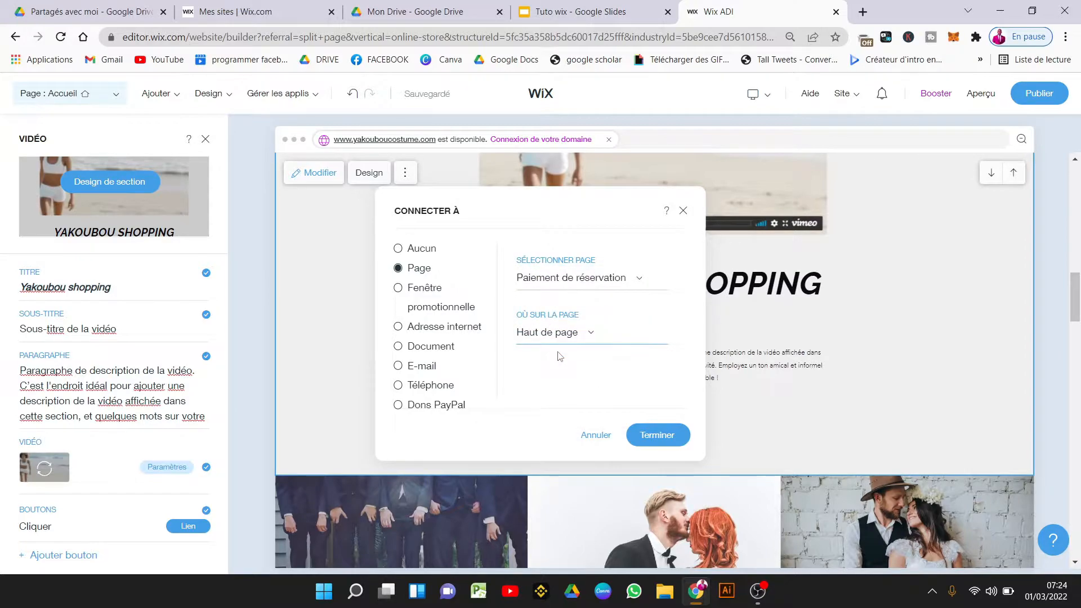
click(420, 347)
click(419, 367)
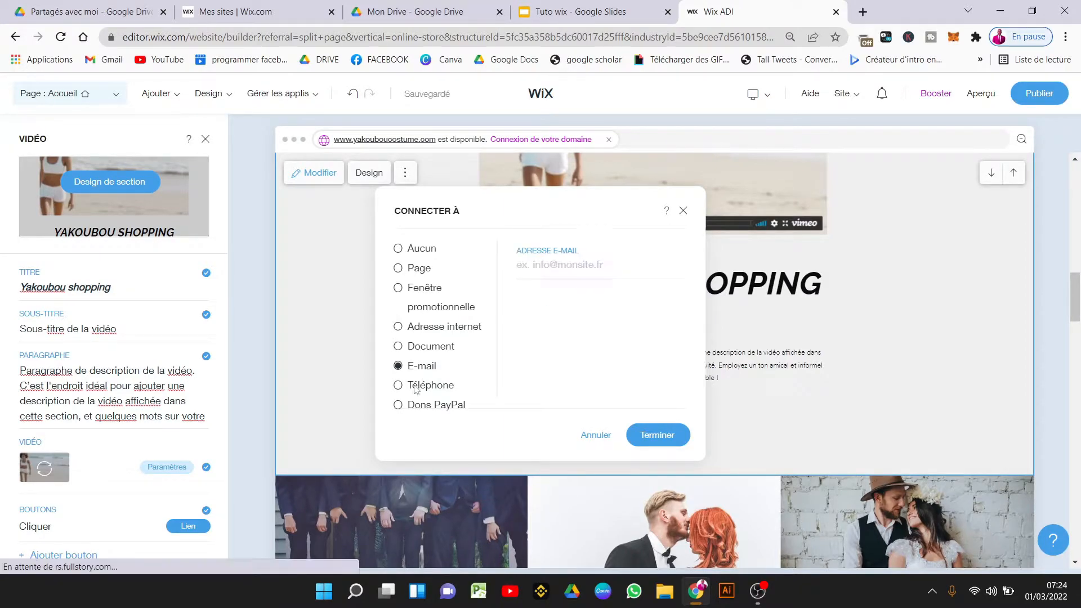
click(174, 472)
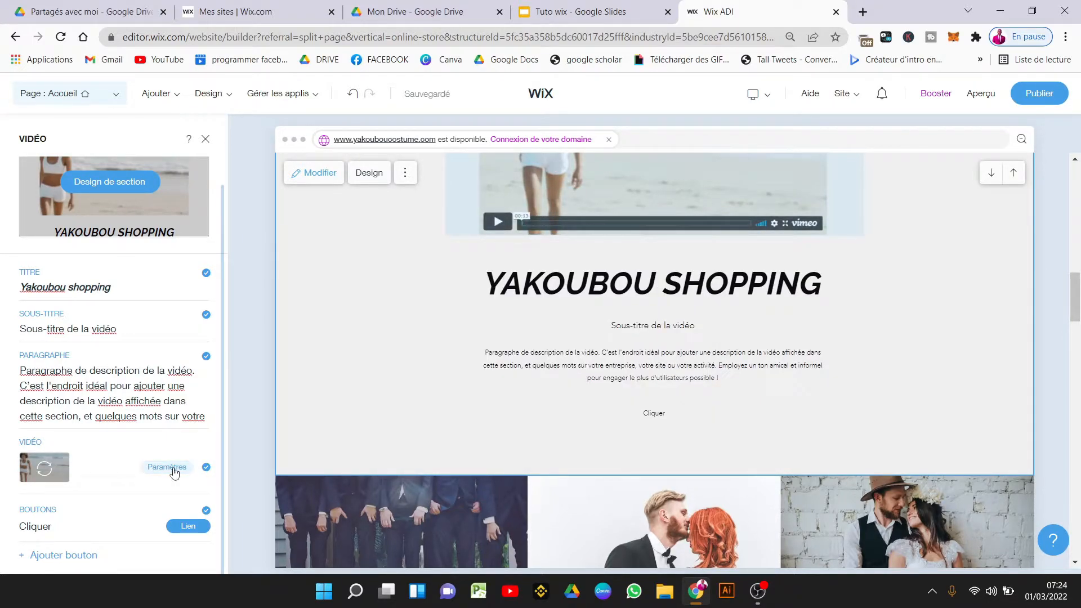
click(174, 472)
Upload Bouton s'abonner.mp4 from Téléchargements via Remplacer > Importer vidéo and apply it.
click(115, 300)
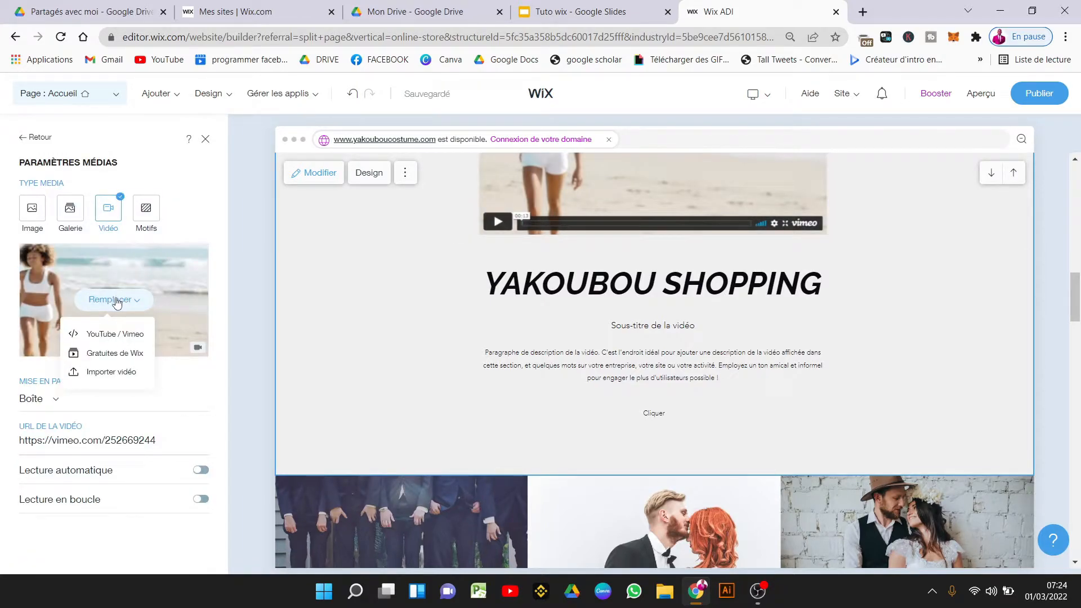
click(124, 370)
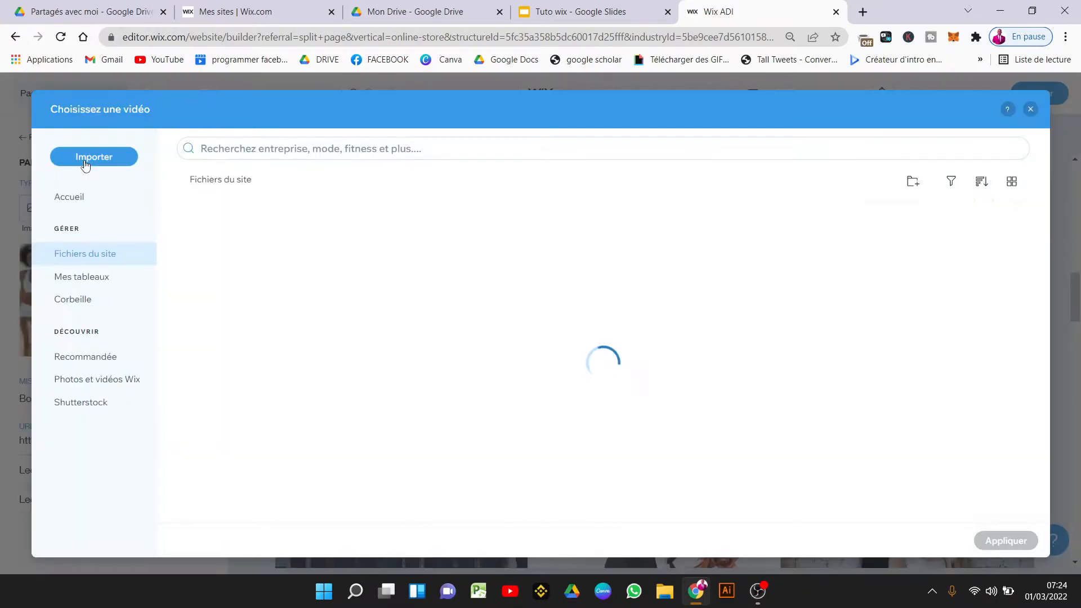
click(84, 159)
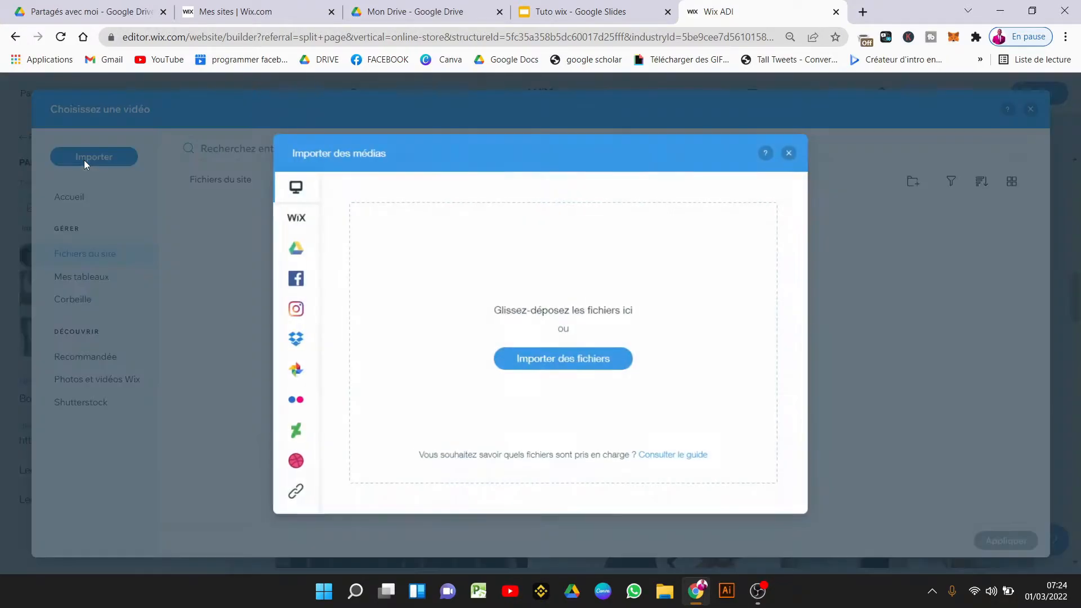
click(560, 361)
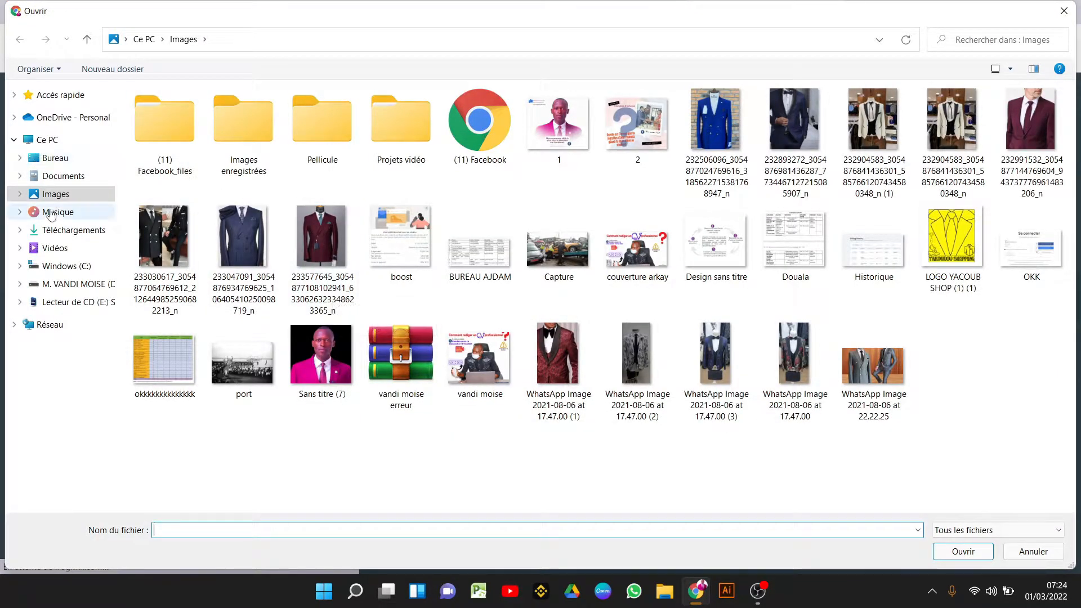
click(64, 228)
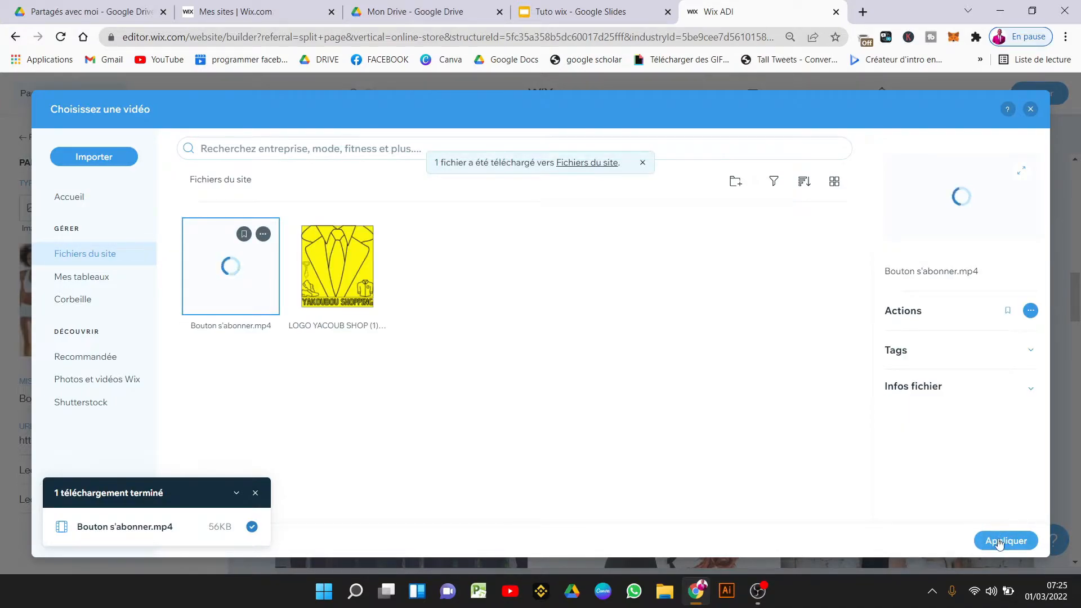
click(999, 541)
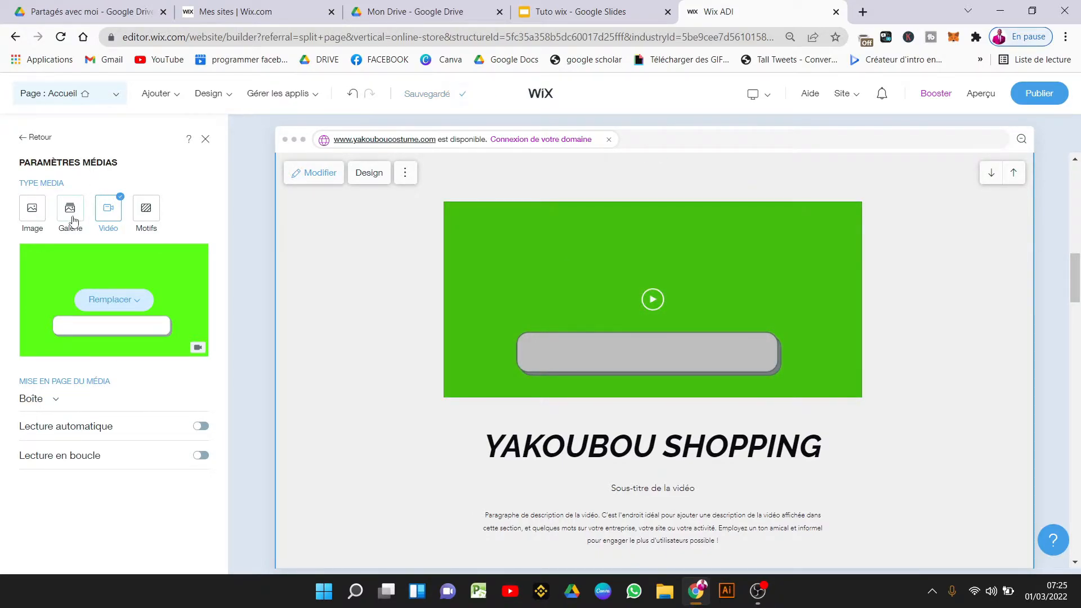
Try gallery and image media, then set the uploaded video as the section's background and close media settings.
click(72, 219)
click(32, 214)
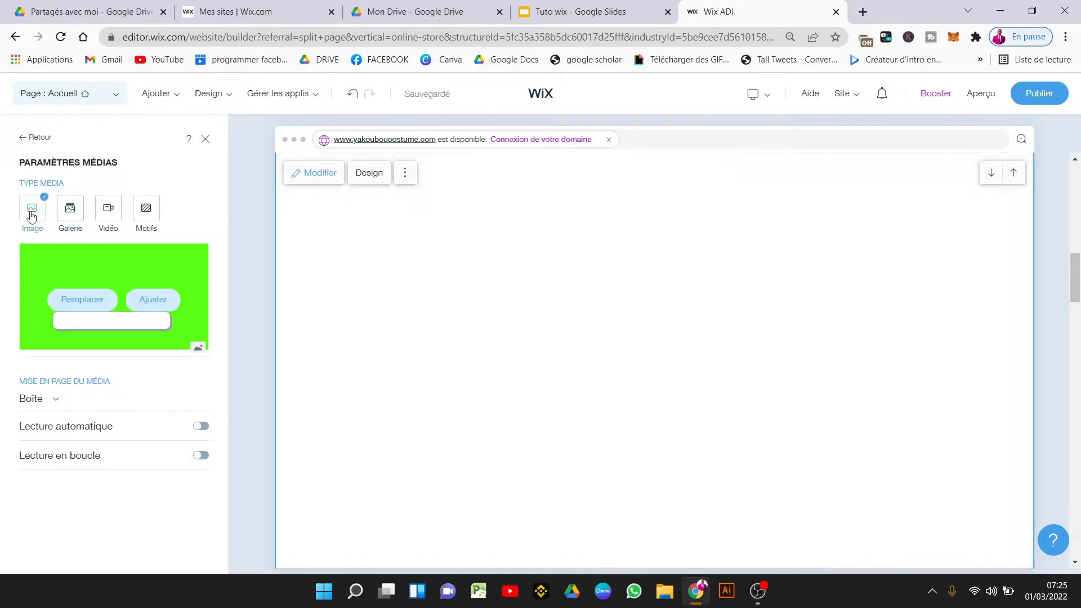
click(108, 213)
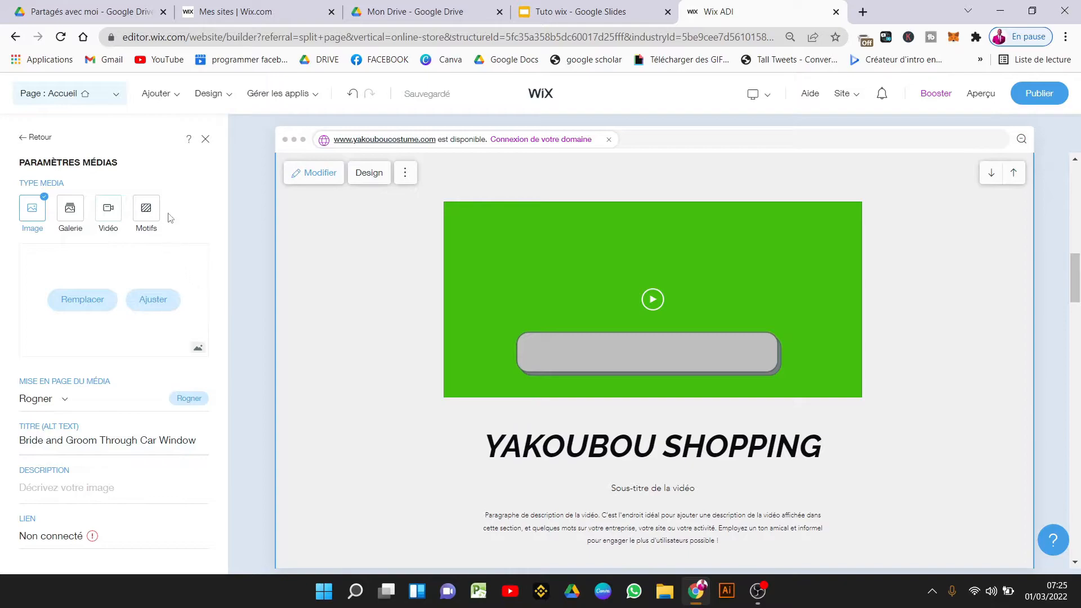
click(148, 218)
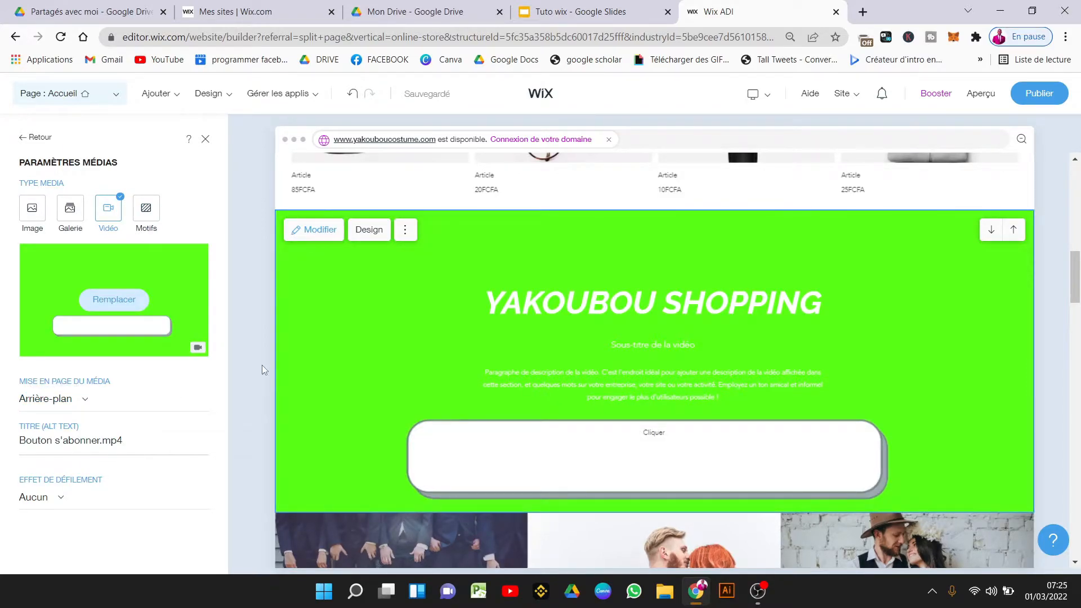
click(150, 442)
triple_click(150, 442)
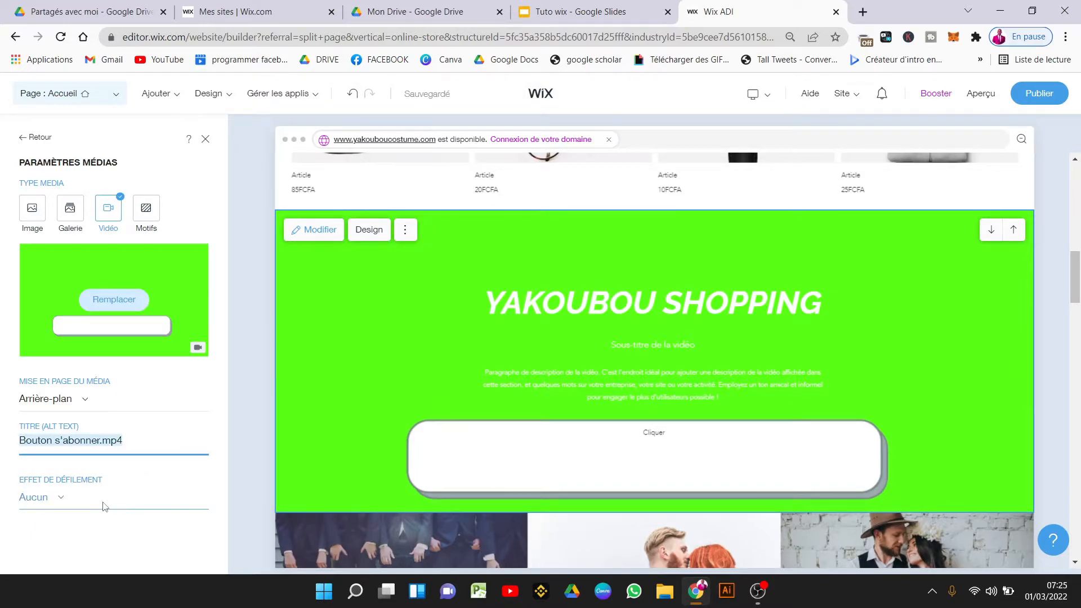
click(206, 144)
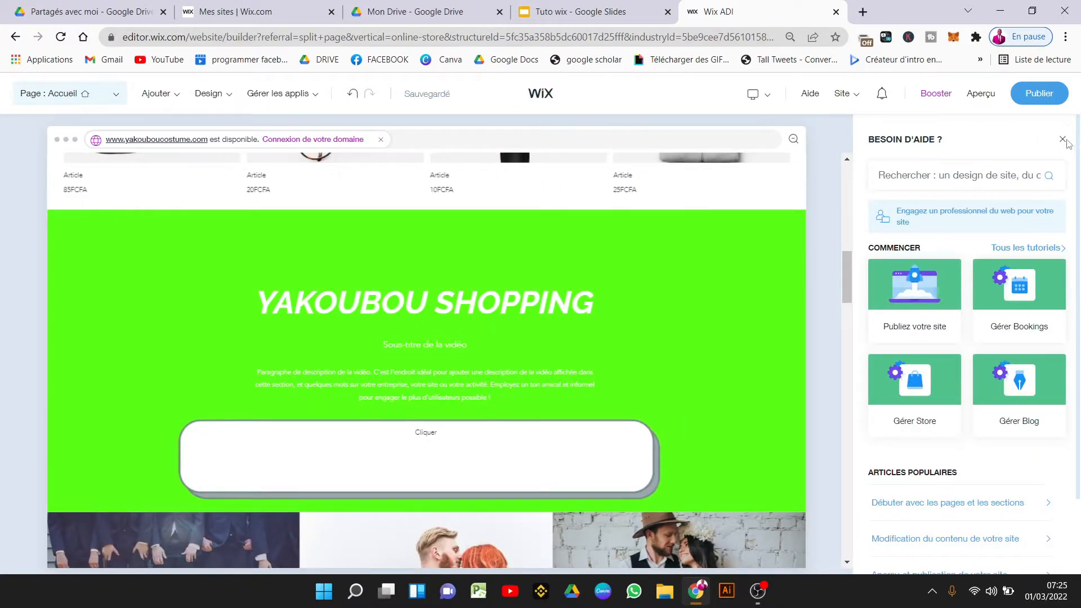
Close the help panel and show business name YAKOUBOU COSTUME and tagline Toujours en vogue in the header.
click(1062, 139)
scroll(1079, 252, up, 5)
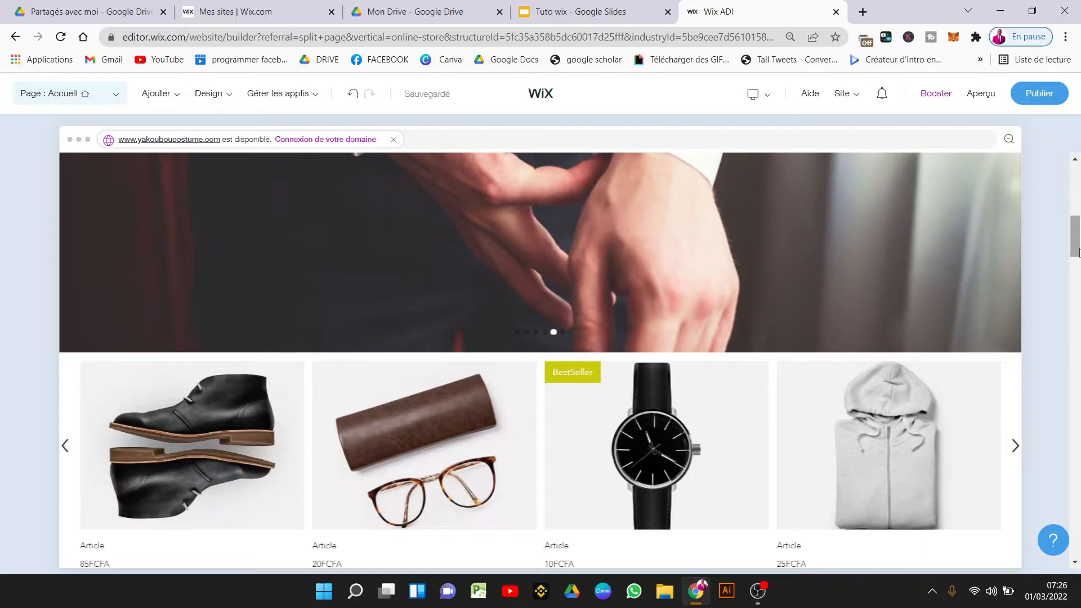
scroll(1078, 252, up, 5)
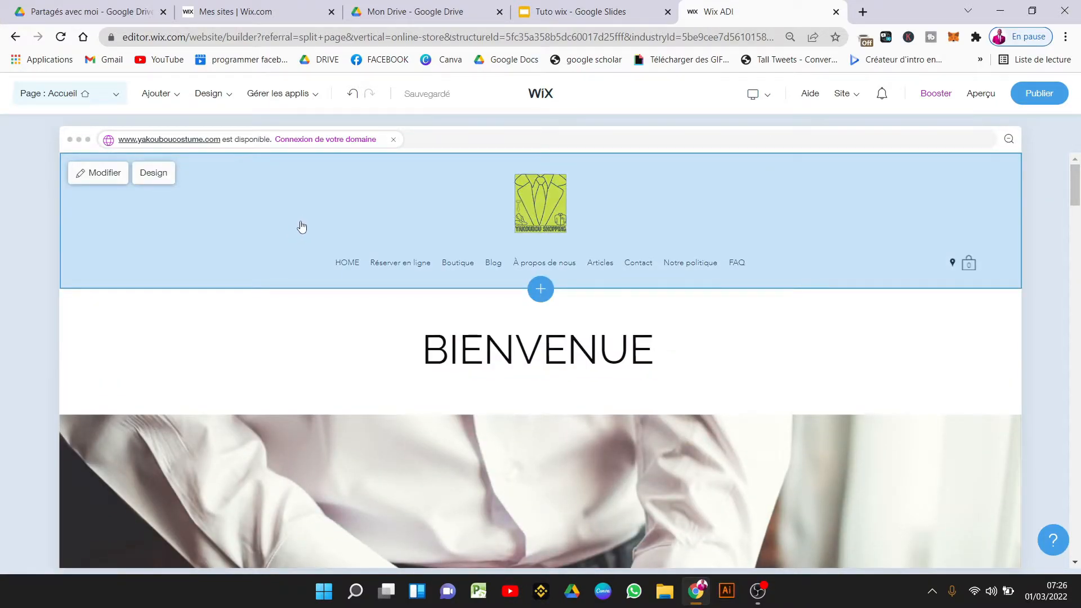
click(109, 175)
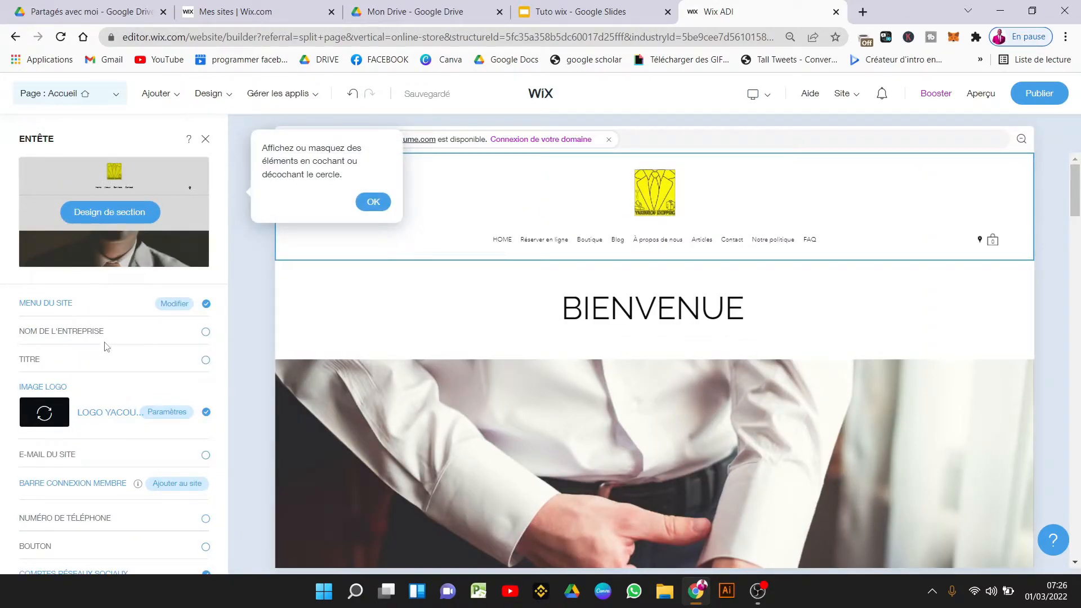
click(206, 335)
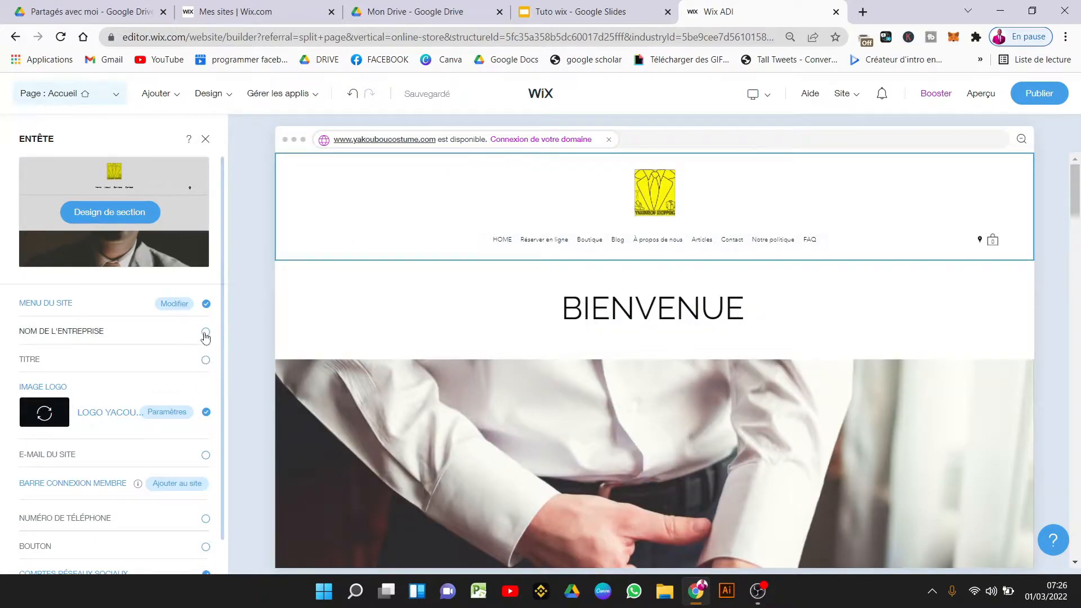
click(205, 336)
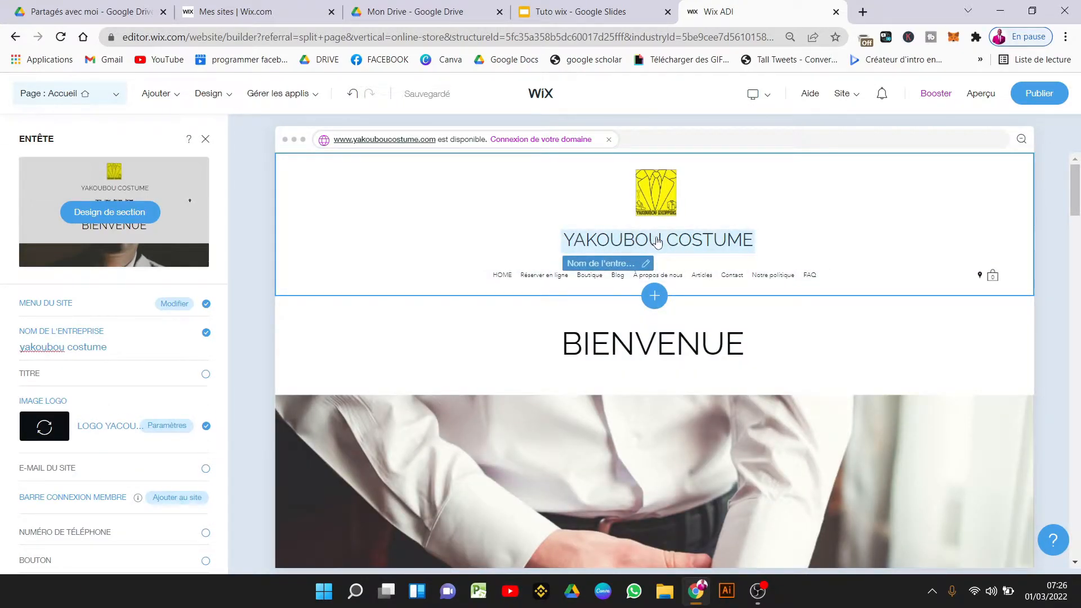
click(206, 375)
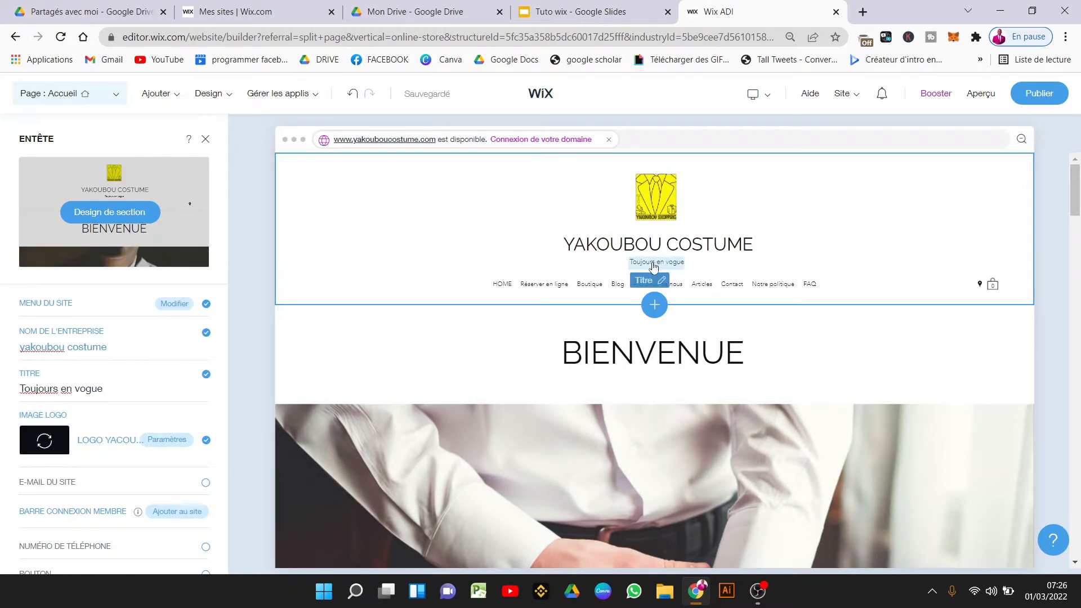
click(135, 349)
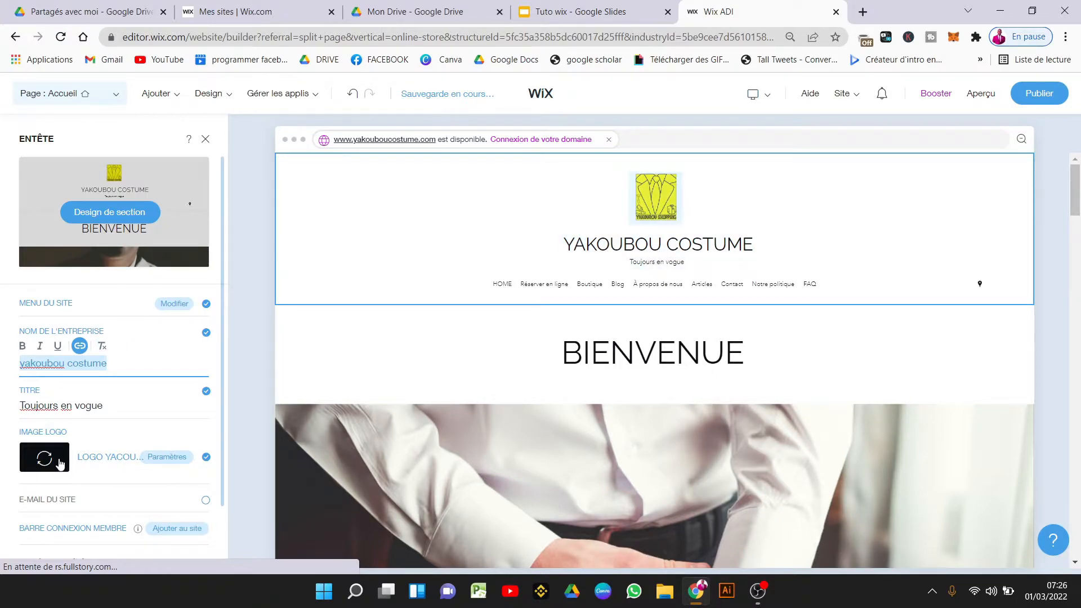
Tick E-mail du site, Numéro de téléphone and Bouton in the Entête panel.
click(205, 500)
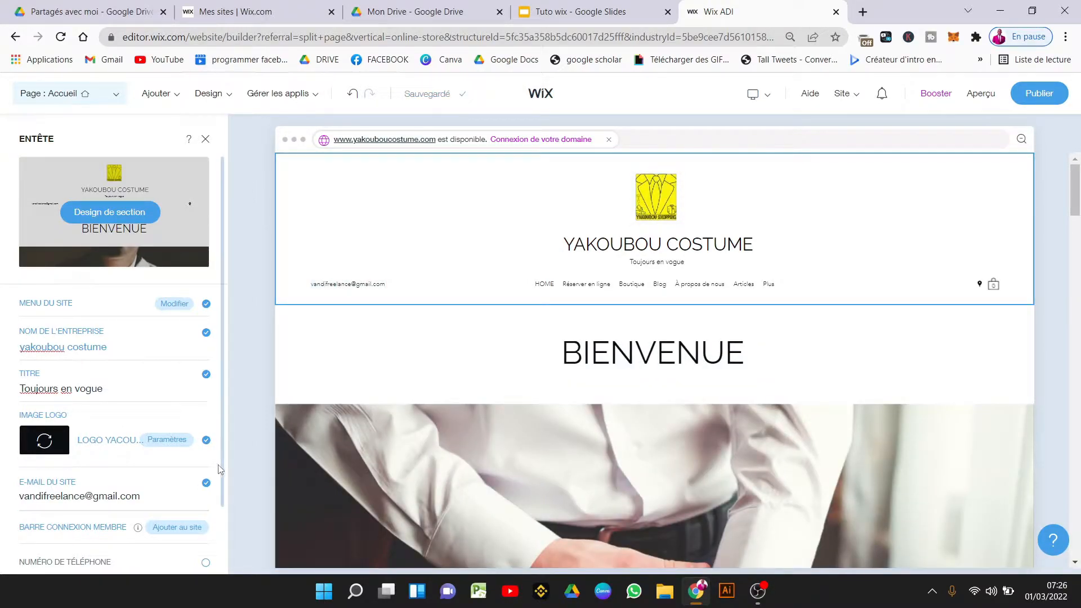
scroll(224, 487, down, 2)
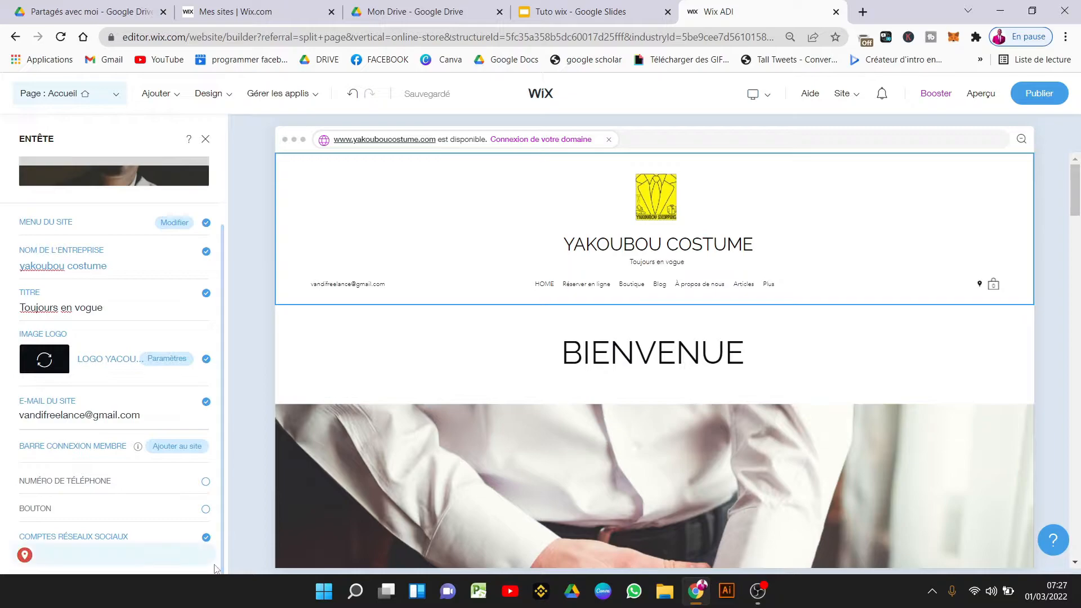
click(204, 482)
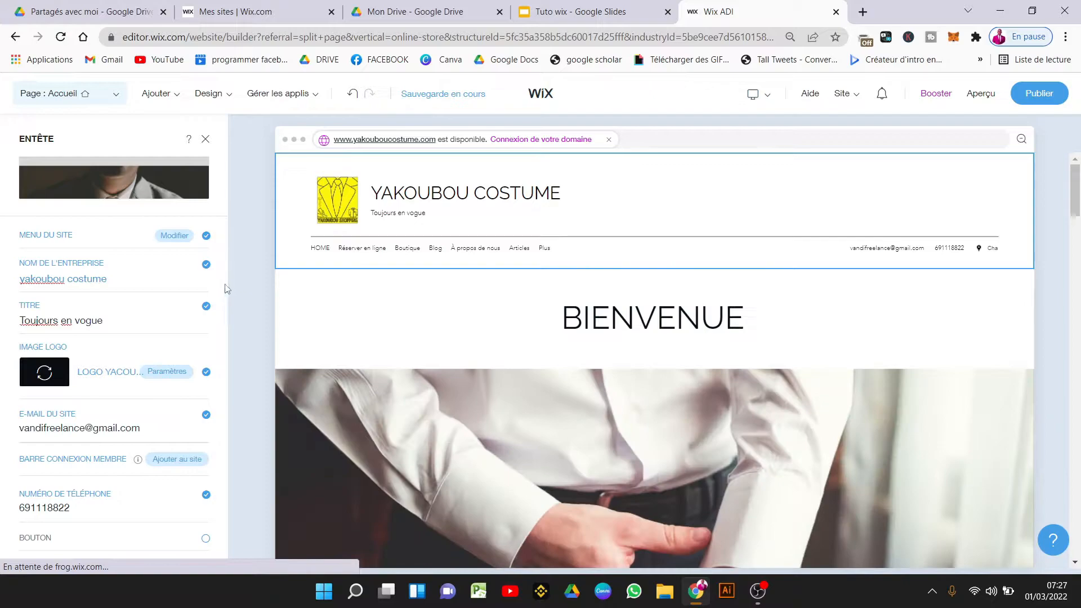
scroll(221, 294, down, 1)
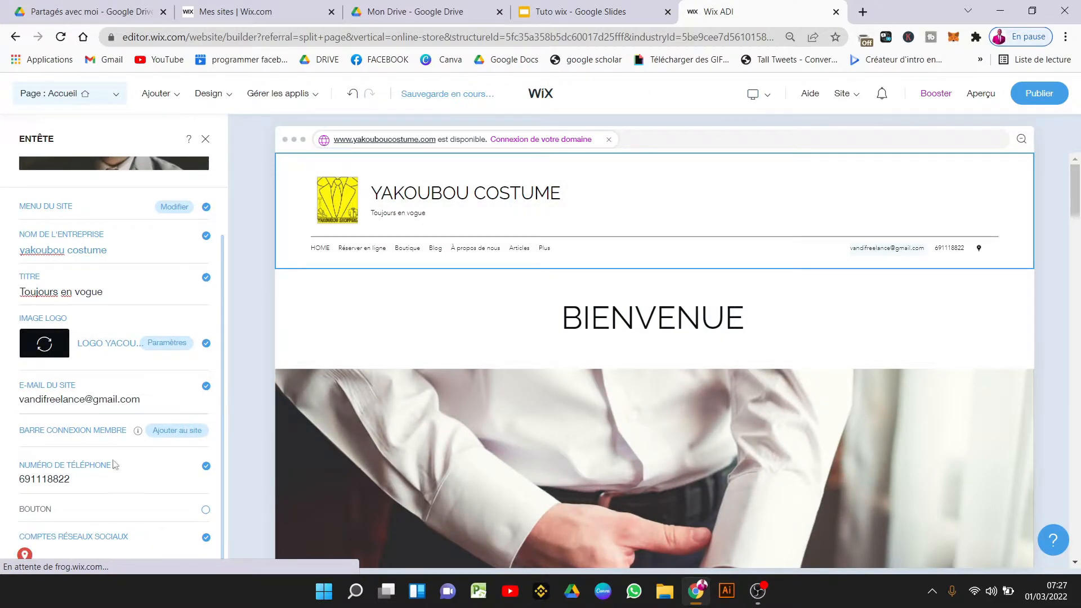
click(85, 481)
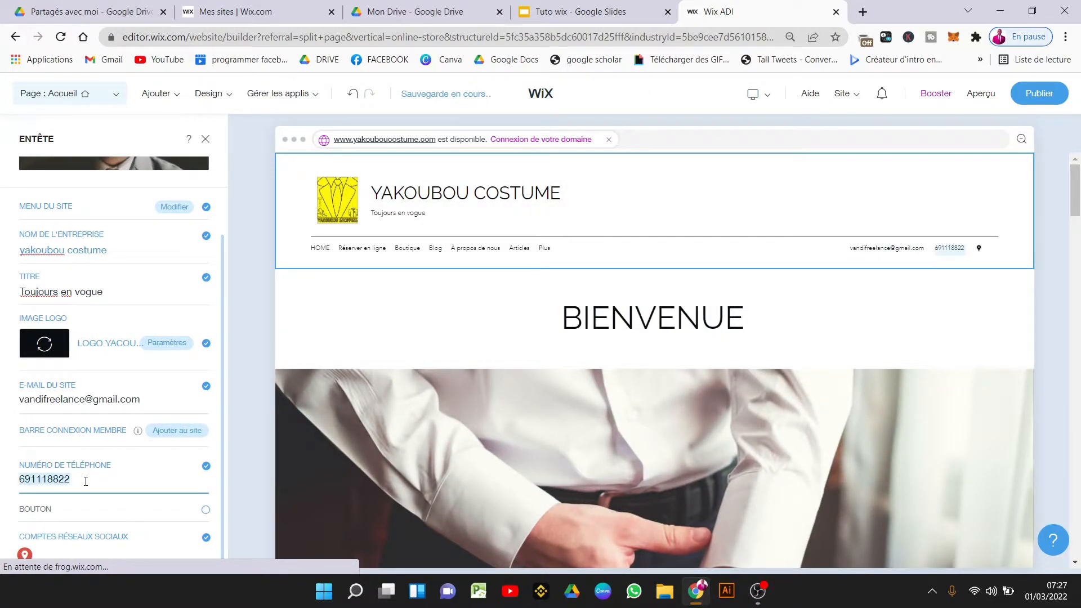
click(205, 510)
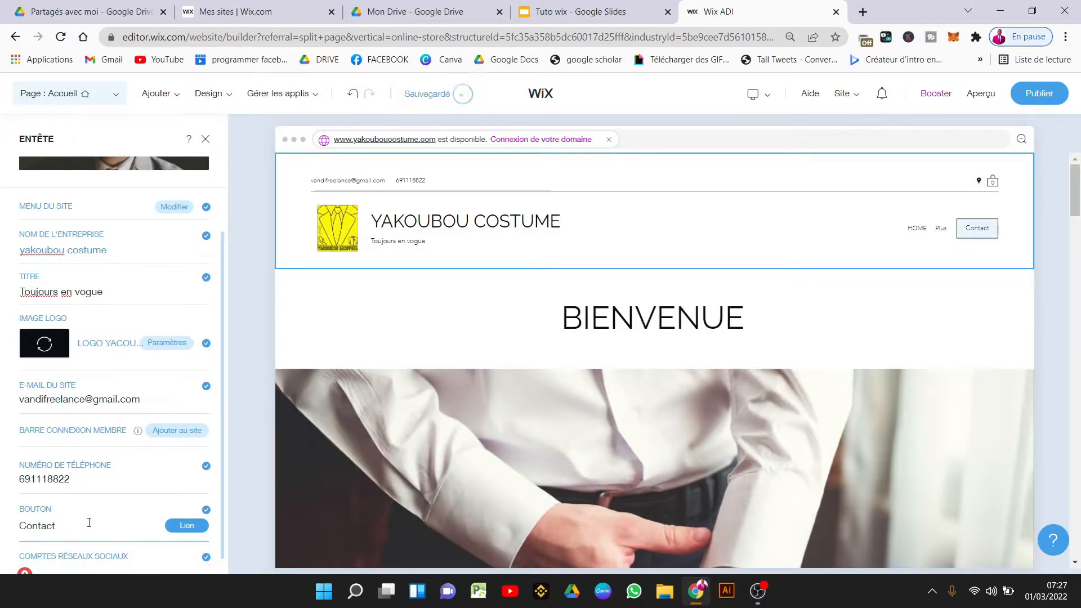
Label the header button 'nous ecrire', leave it without a link, and close the header settings.
click(89, 522)
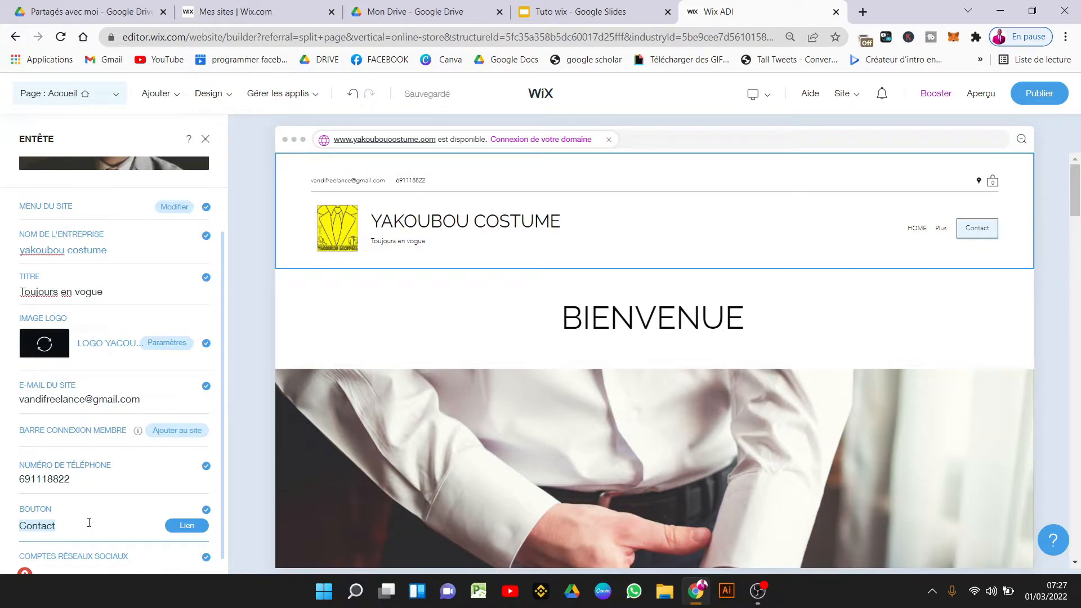
text(nous ecrire)
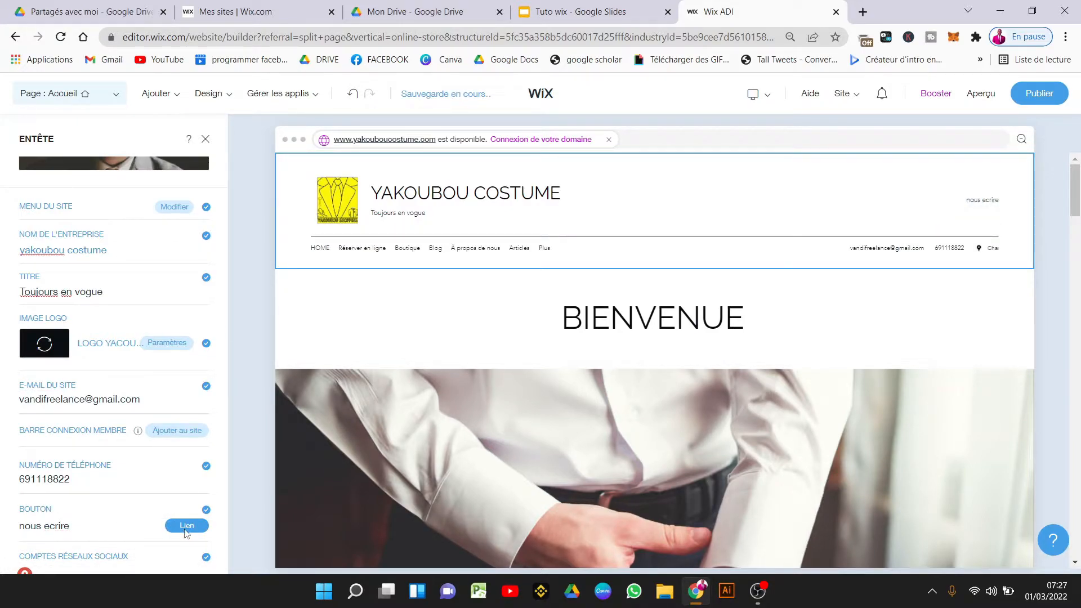
click(203, 526)
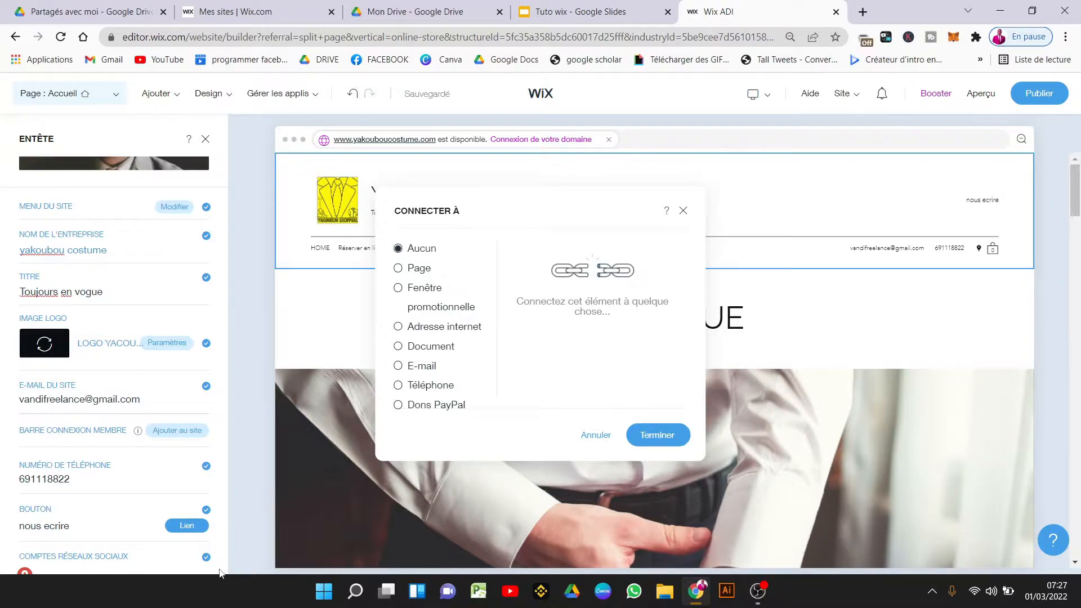
key(Escape)
scroll(224, 487, down, 1)
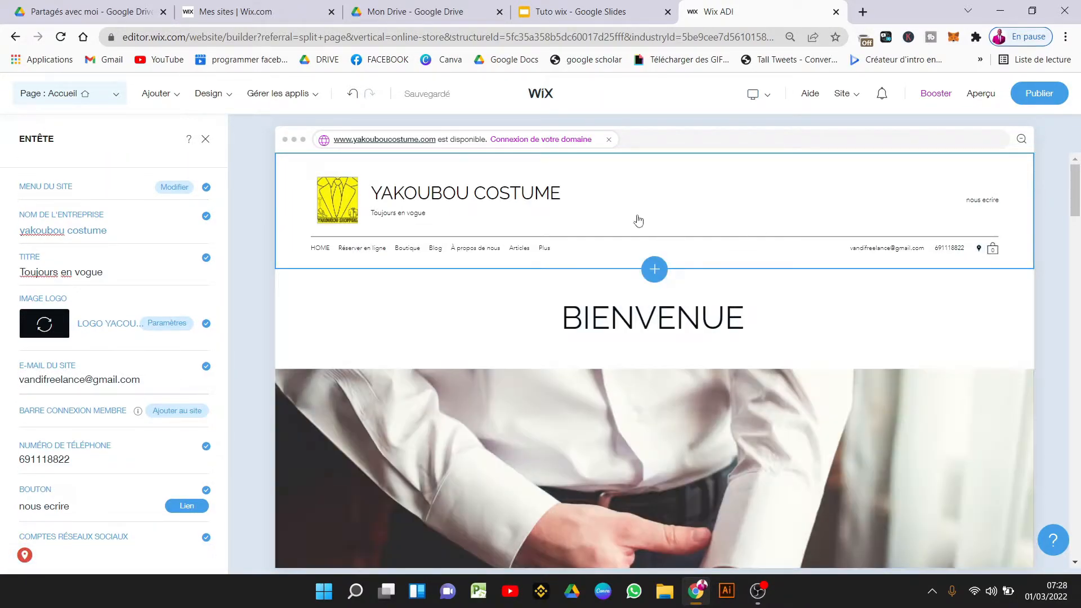
click(205, 139)
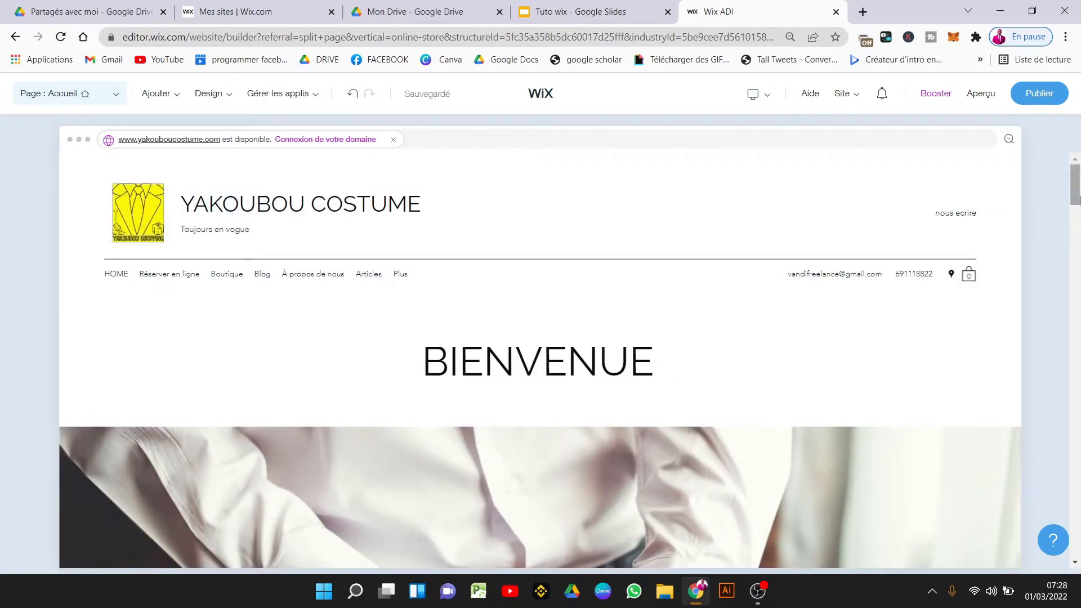
Open the footer settings and change the copyright line to read 'crée avec wix'.
drag(1077, 191, 1077, 536)
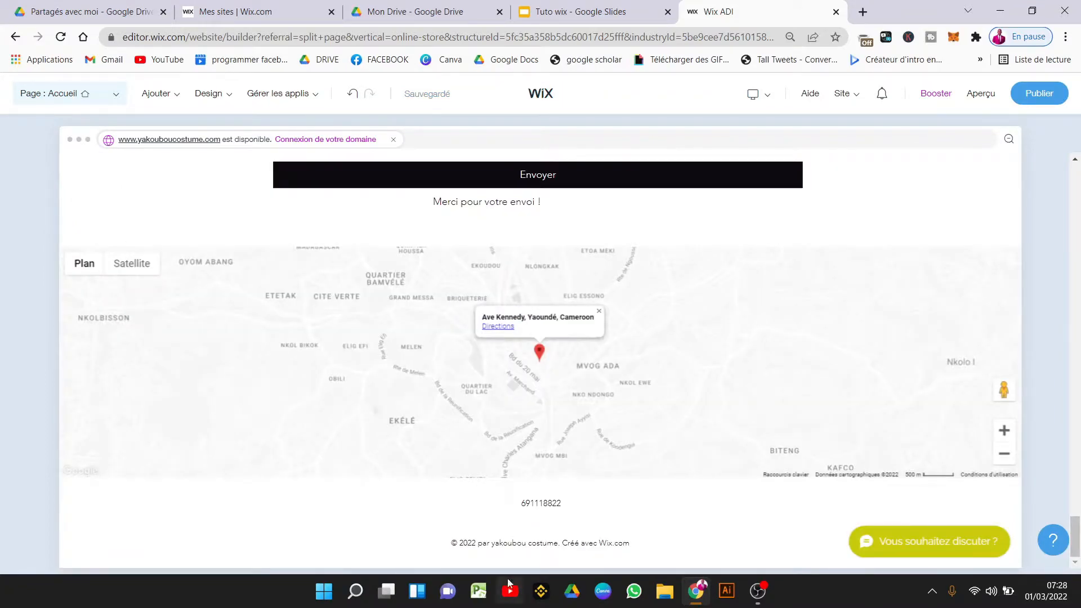
click(612, 508)
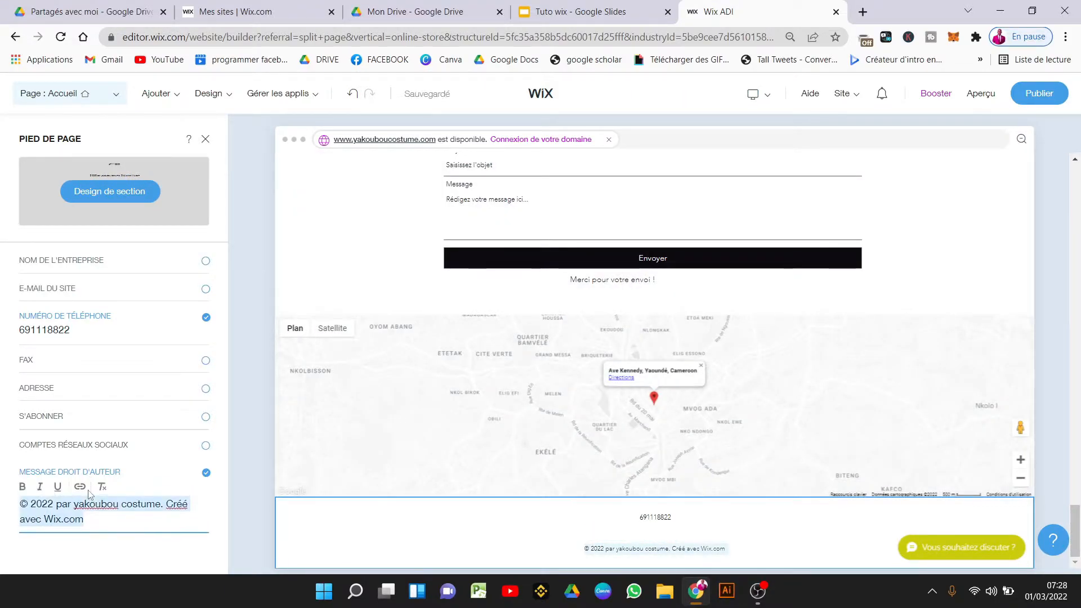
click(66, 505)
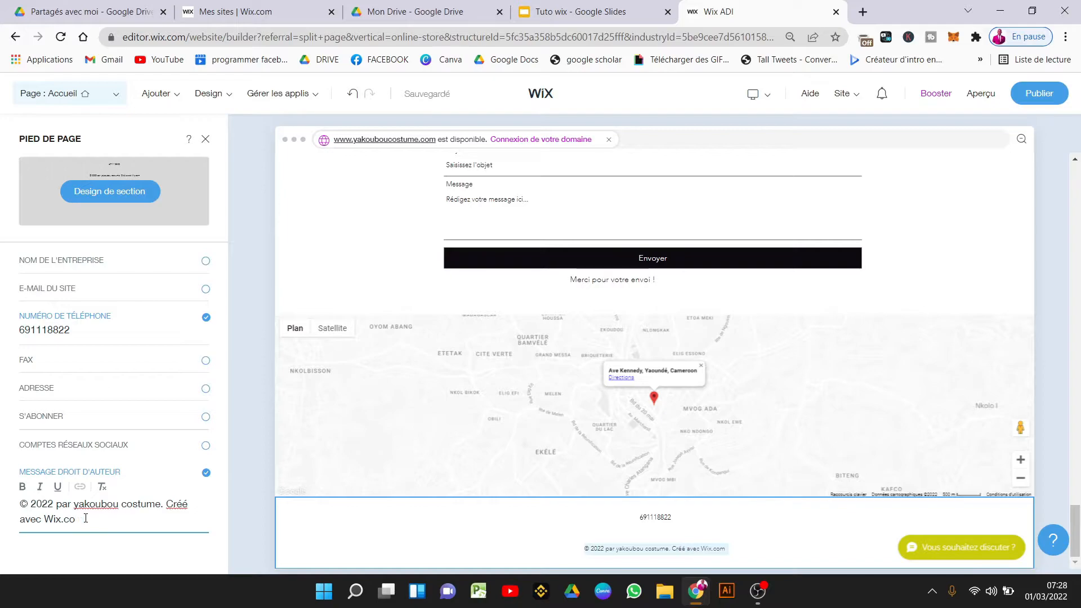
text(avec )
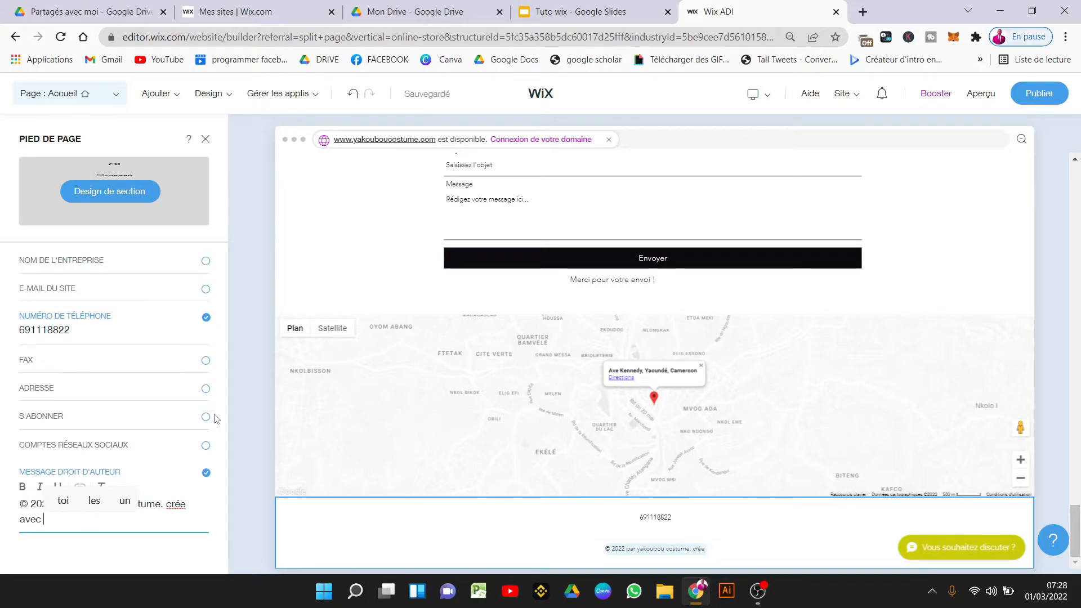
text(wix)
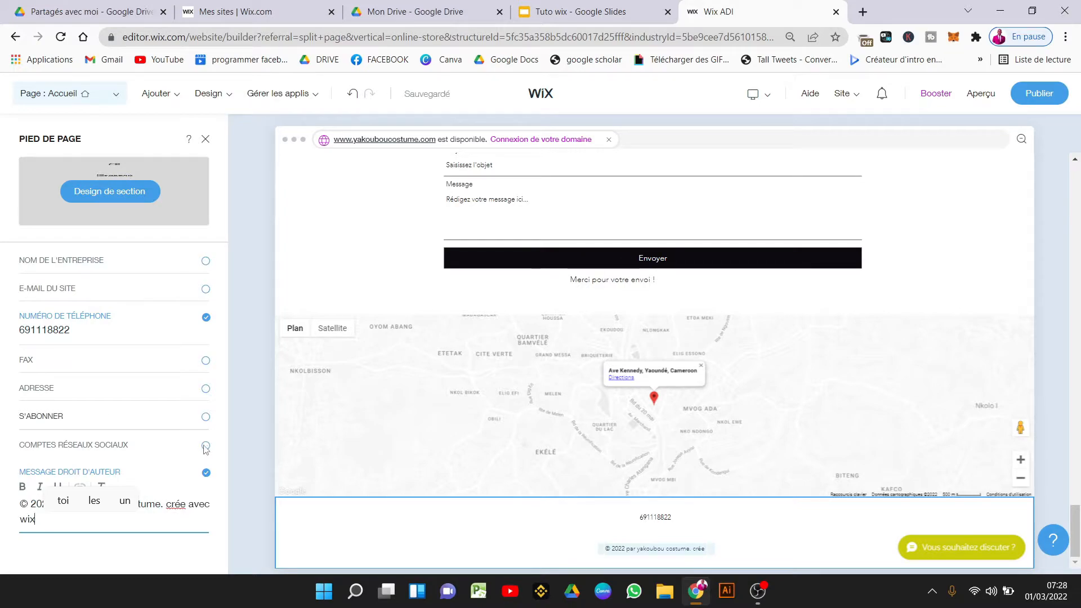
Show social links, address, fax, site e-mail and business name in the footer.
click(206, 447)
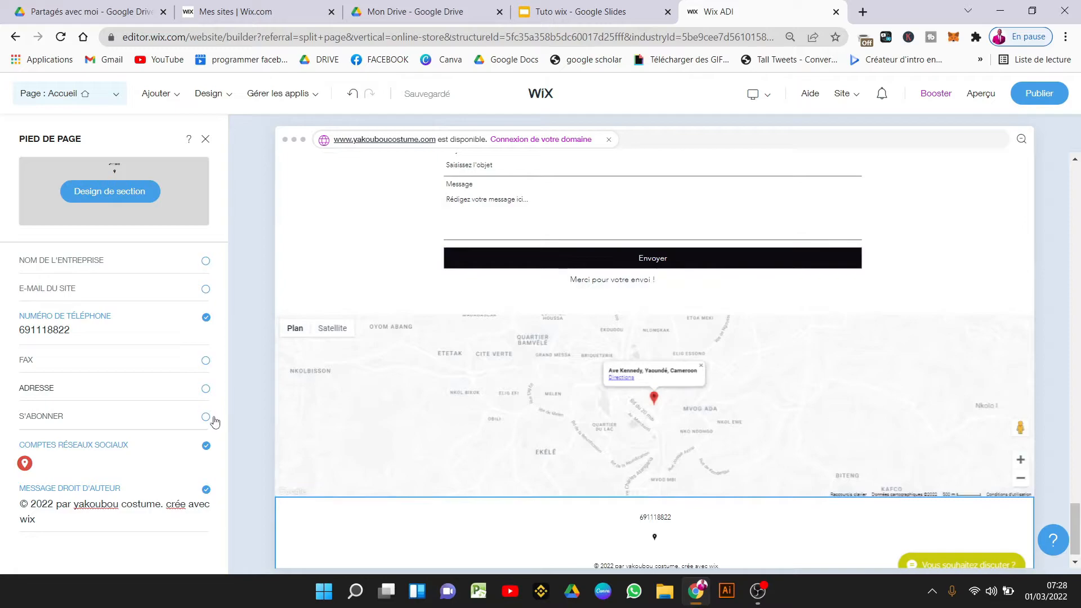
click(206, 389)
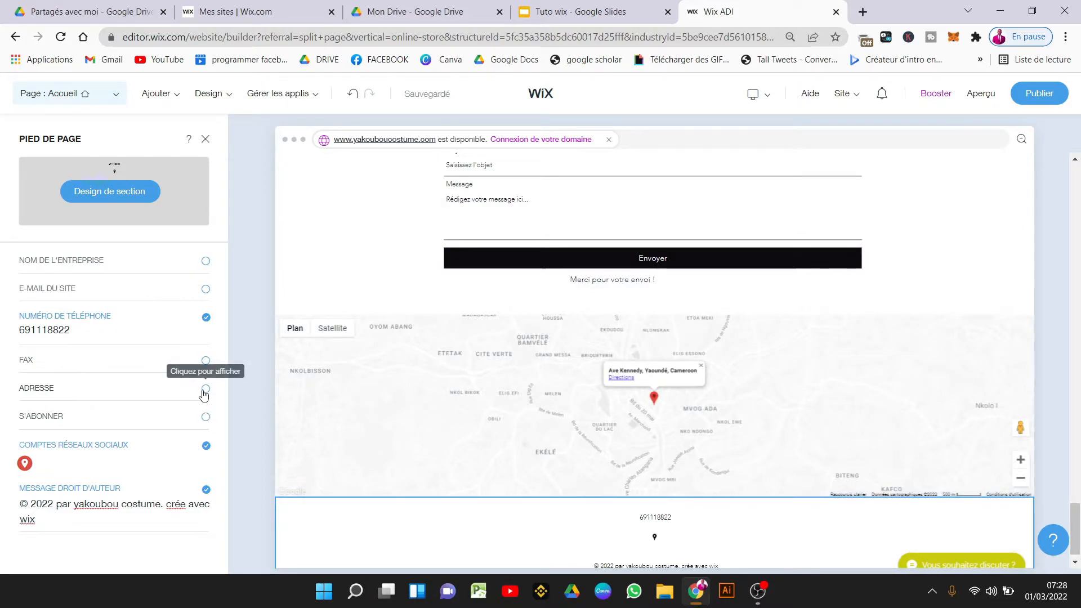
click(206, 361)
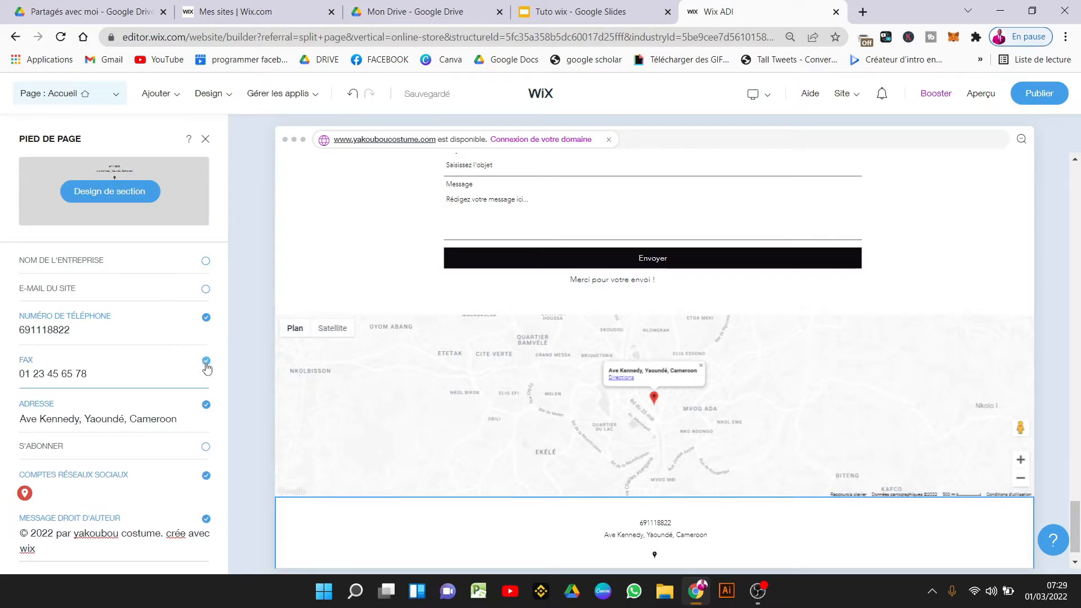
click(205, 290)
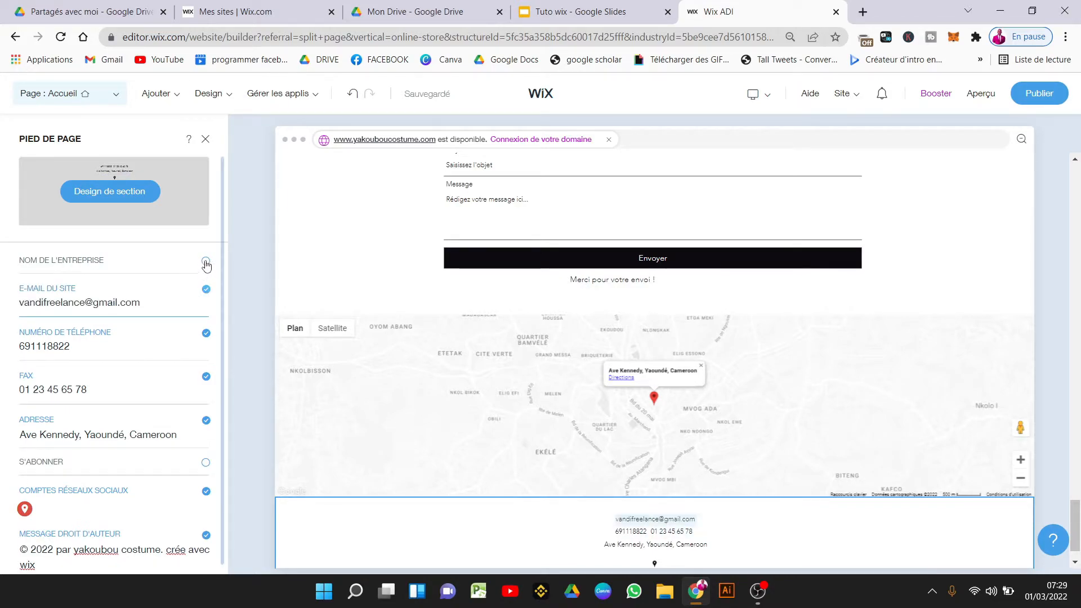
click(207, 263)
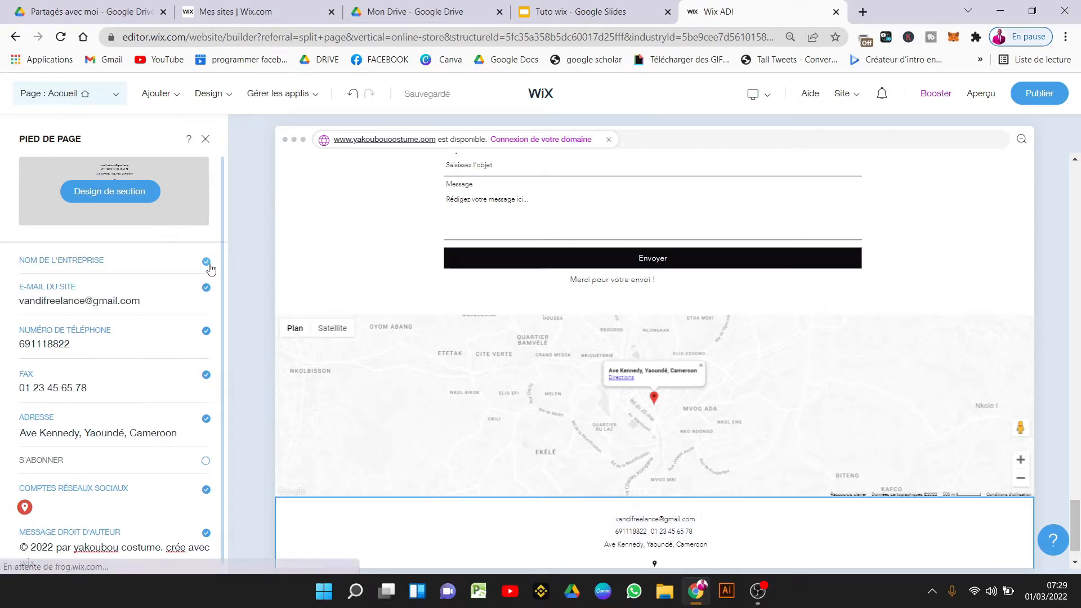
scroll(408, 335, down, 1)
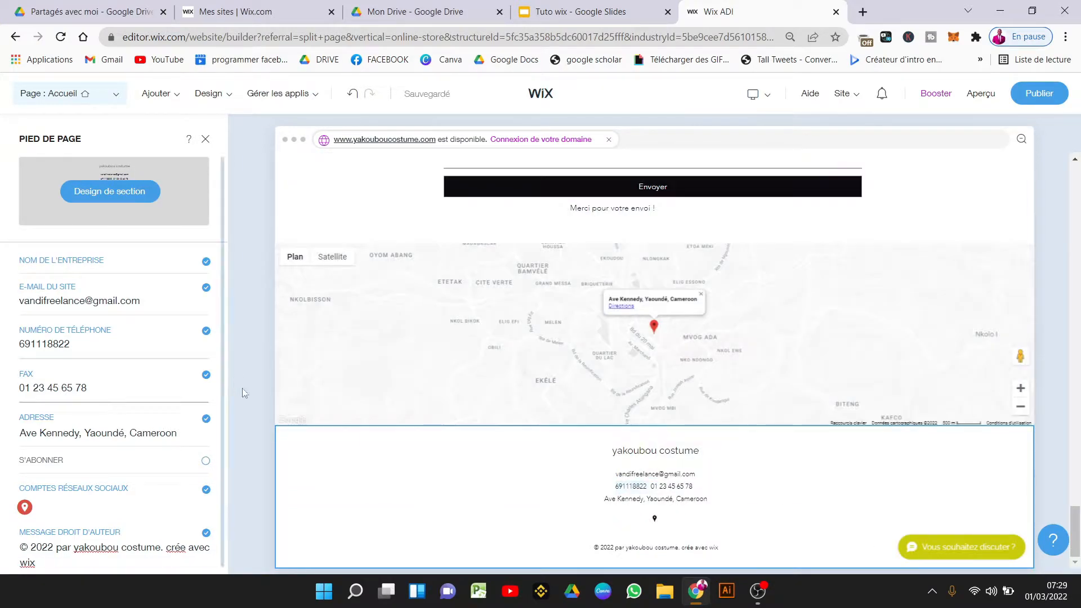
Try the footer layouts and apply the three-column footer layout.
click(121, 200)
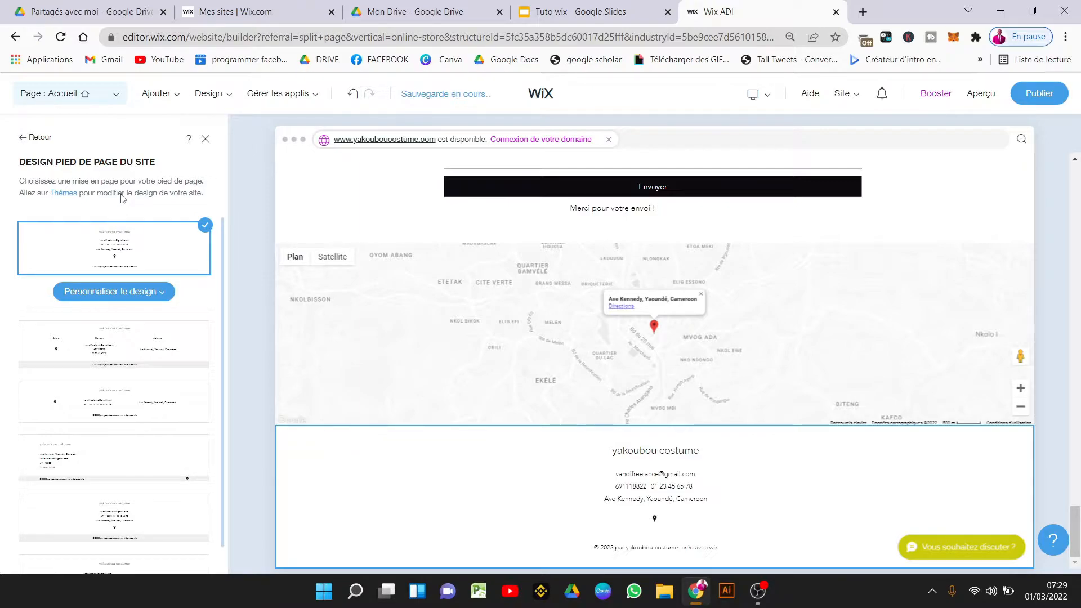
click(90, 292)
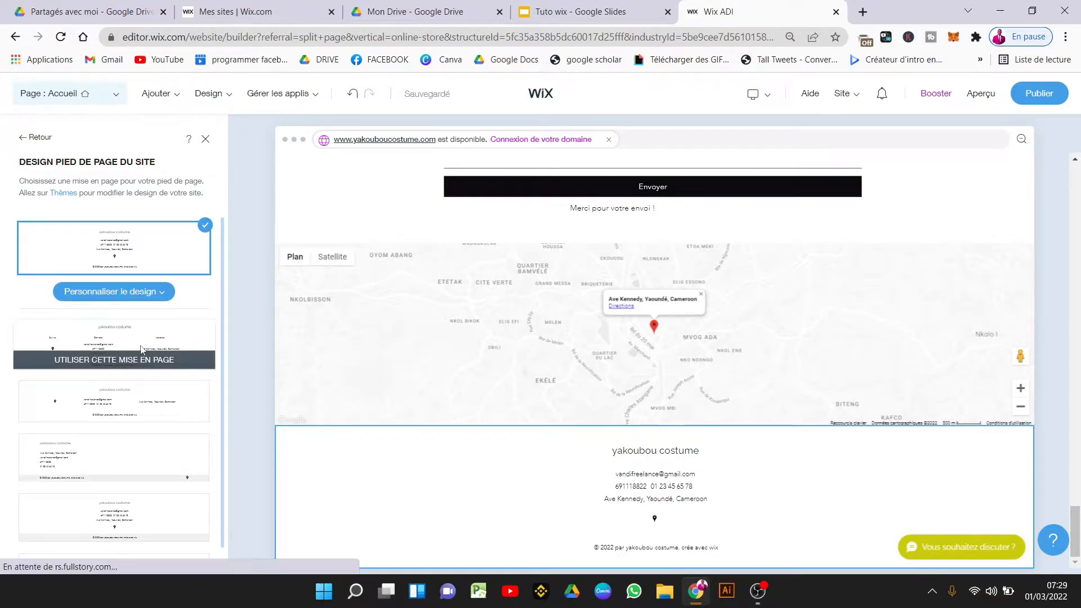
click(141, 350)
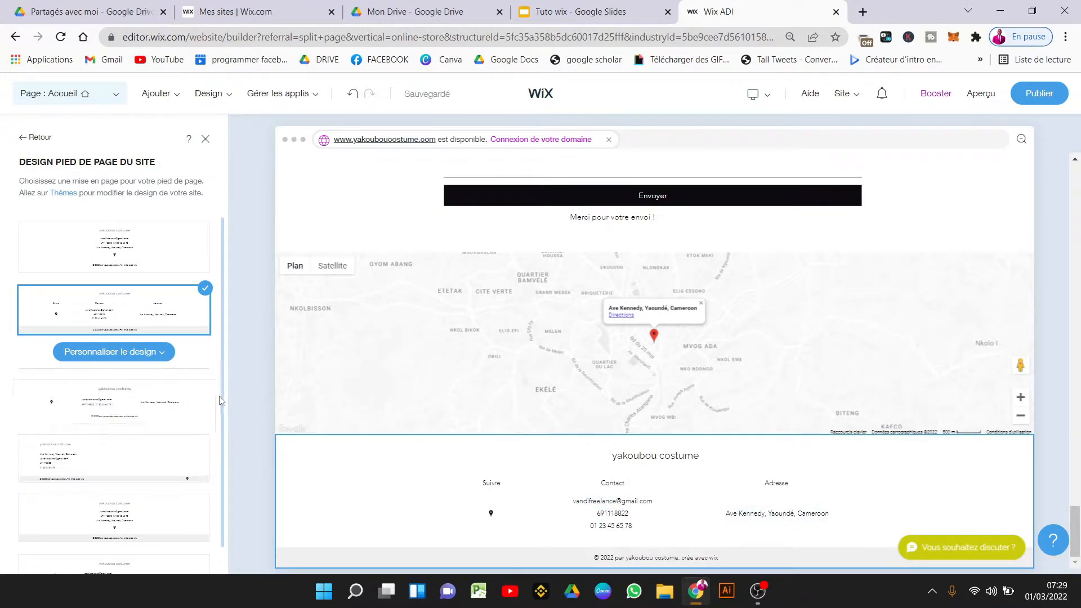
drag(221, 398, 218, 463)
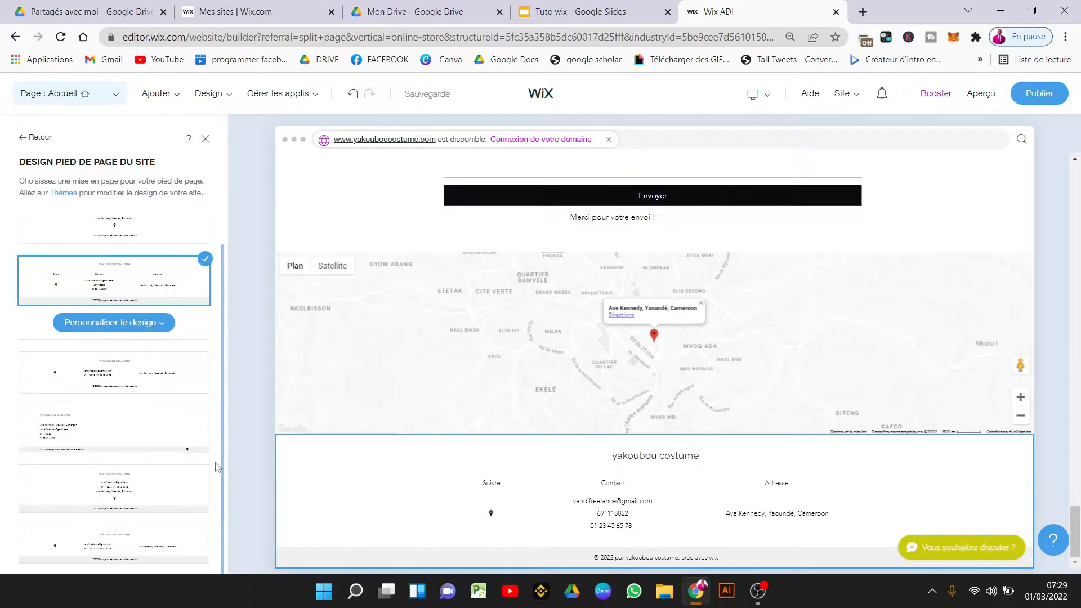
click(122, 508)
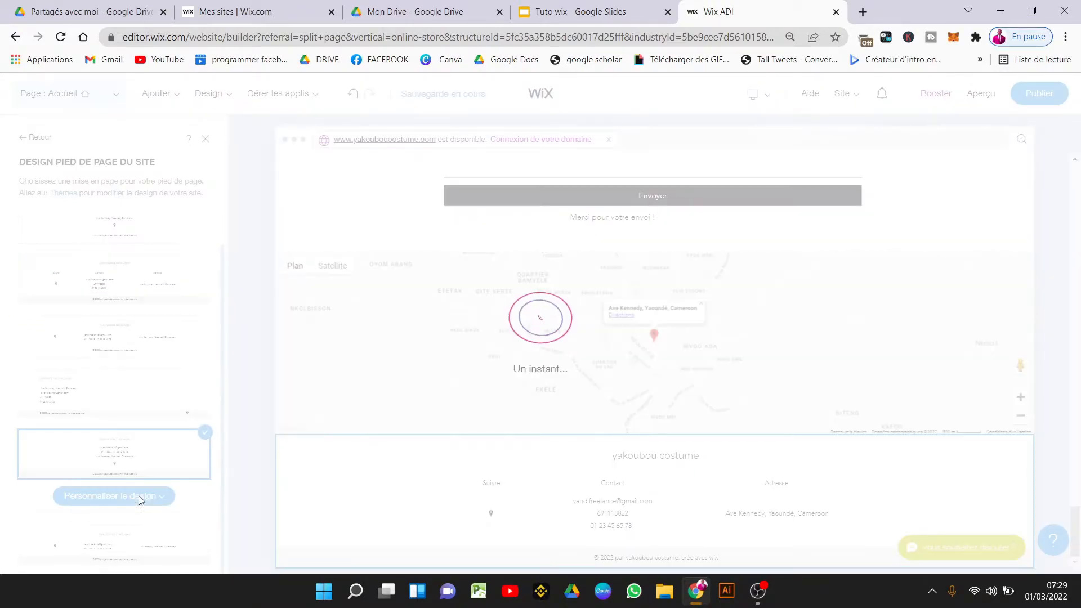
click(140, 501)
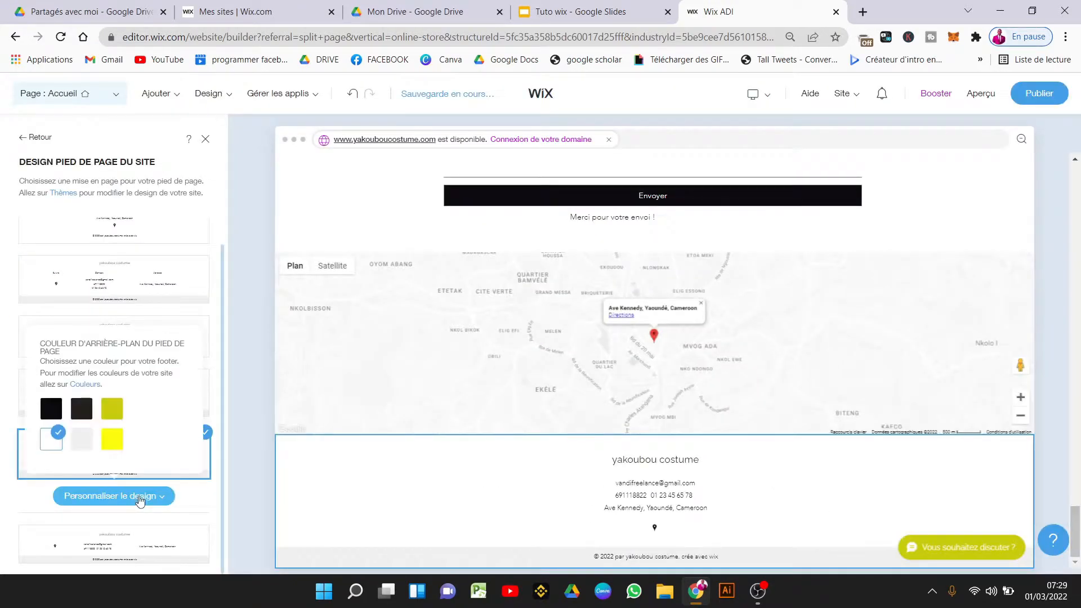
click(110, 542)
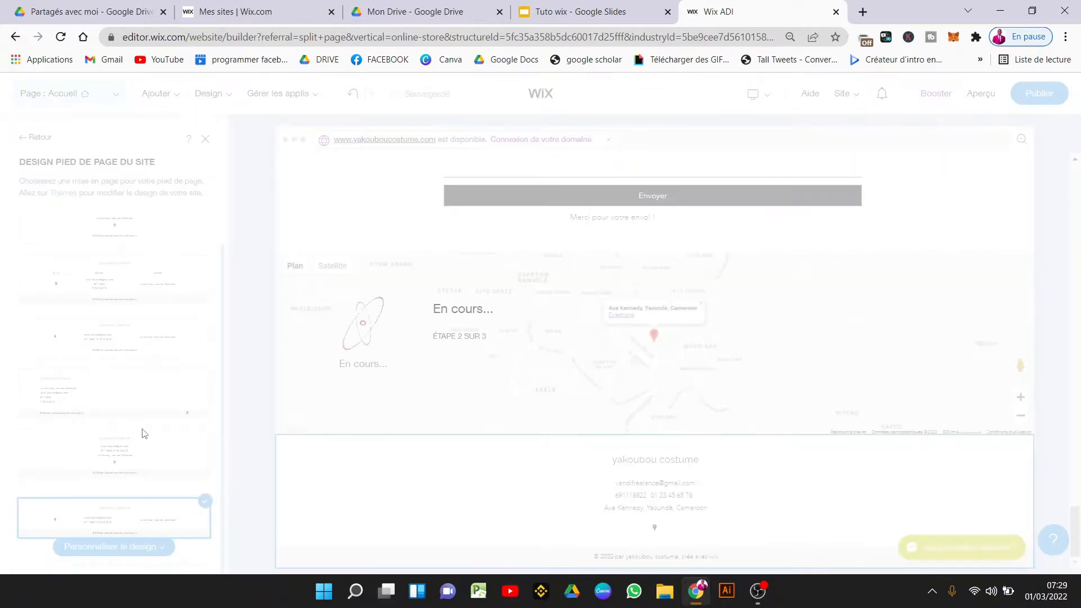
Make the footer background yellow and close the footer design settings.
click(148, 553)
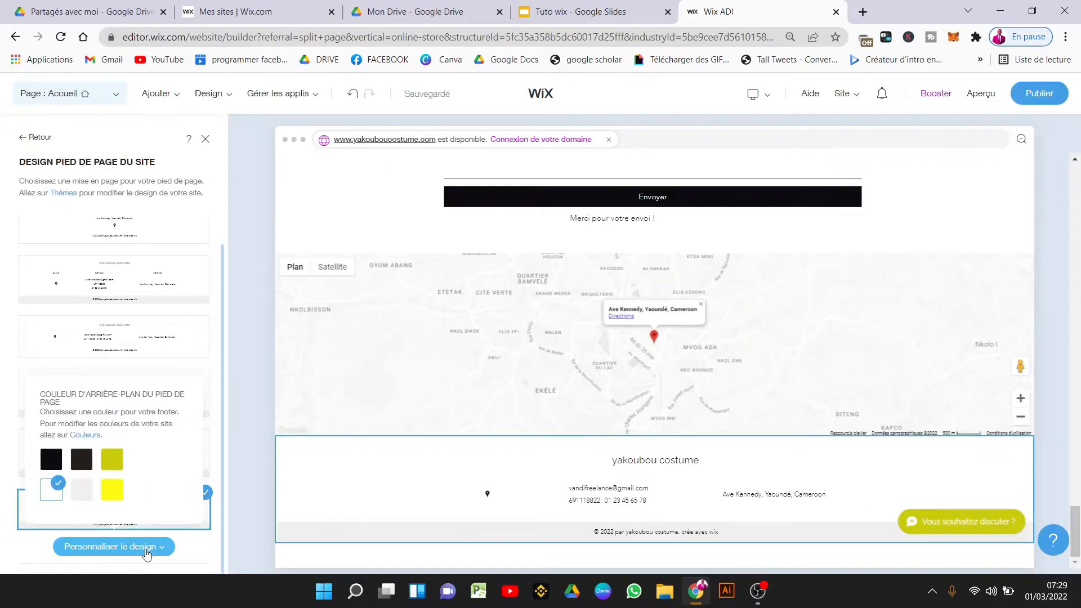
click(113, 491)
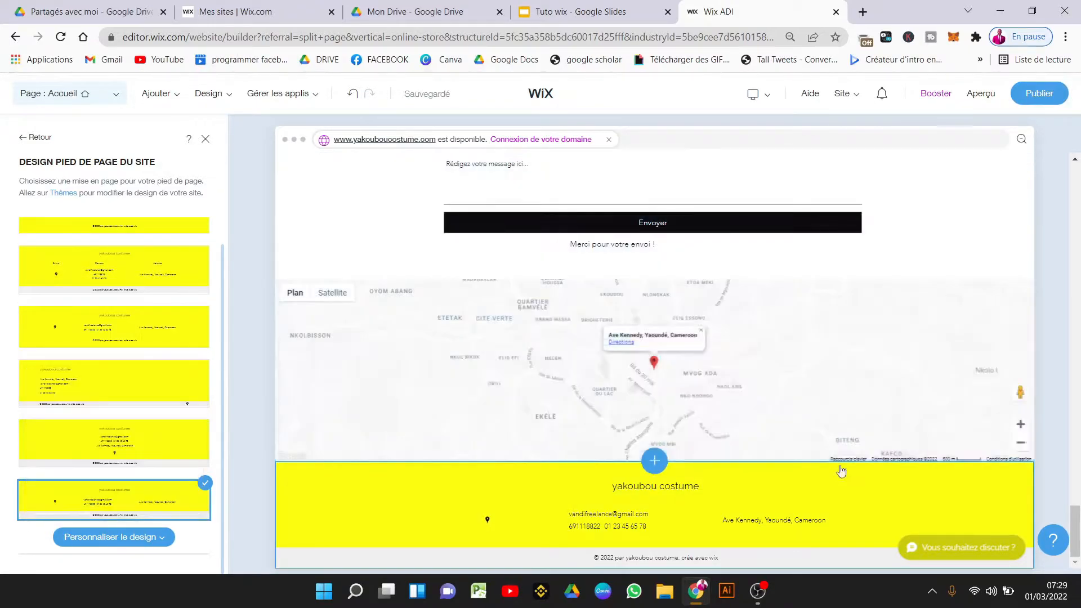
drag(1074, 541, 1075, 169)
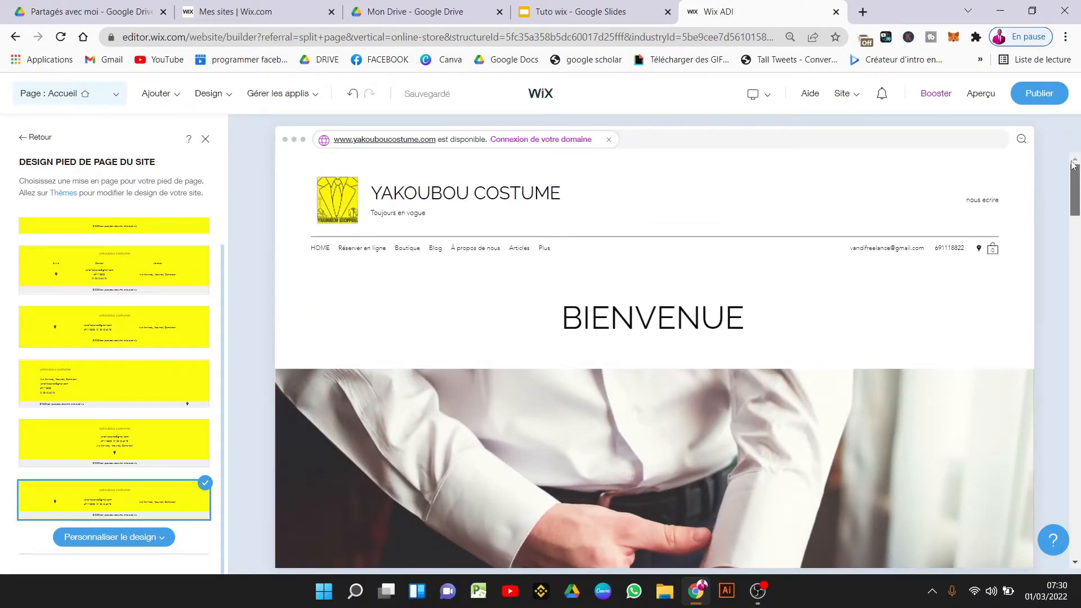
click(206, 140)
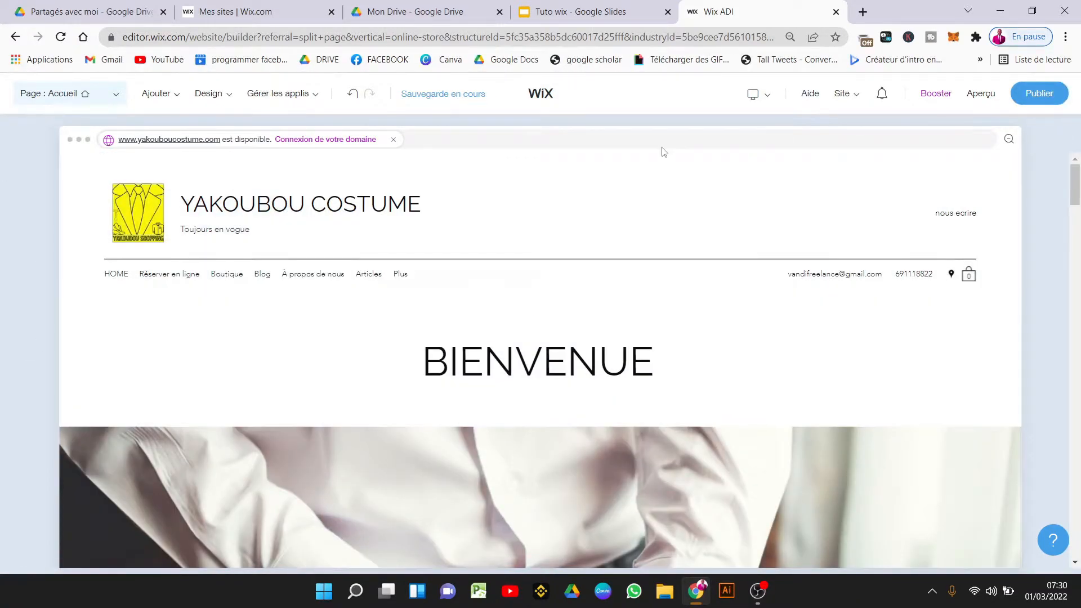
Open Gérer pages and scroll through the site's pages from Accueil down to Schedule.
mouse_move(283, 108)
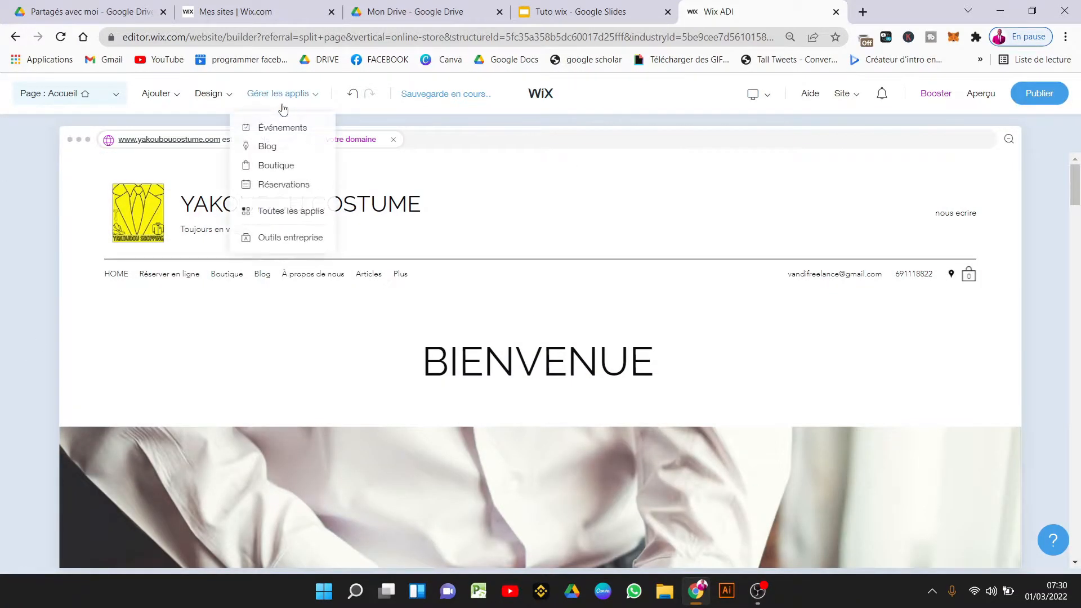
click(74, 97)
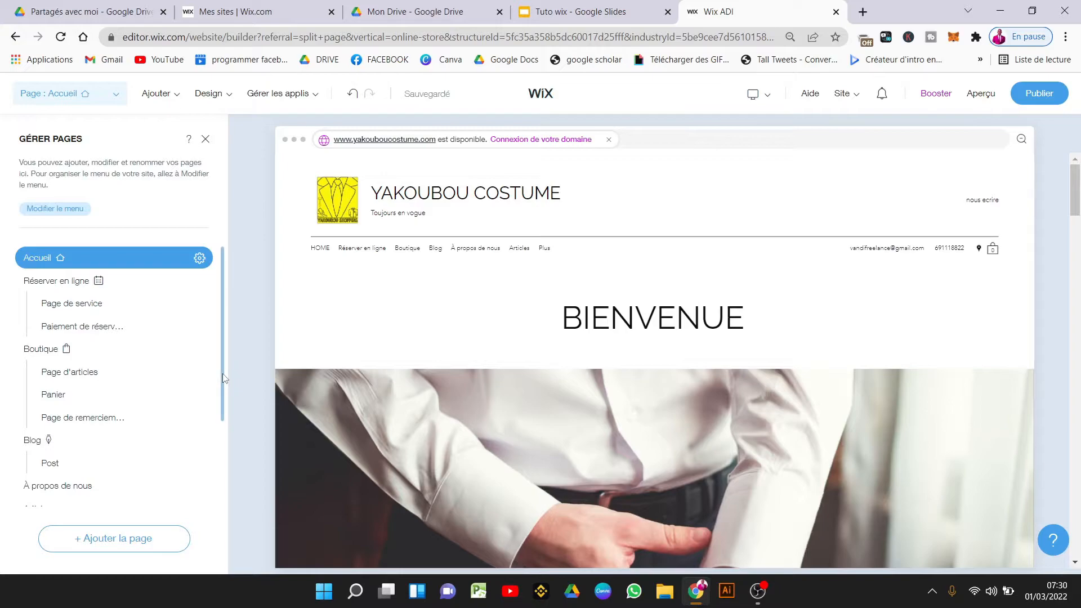
drag(223, 378, 195, 567)
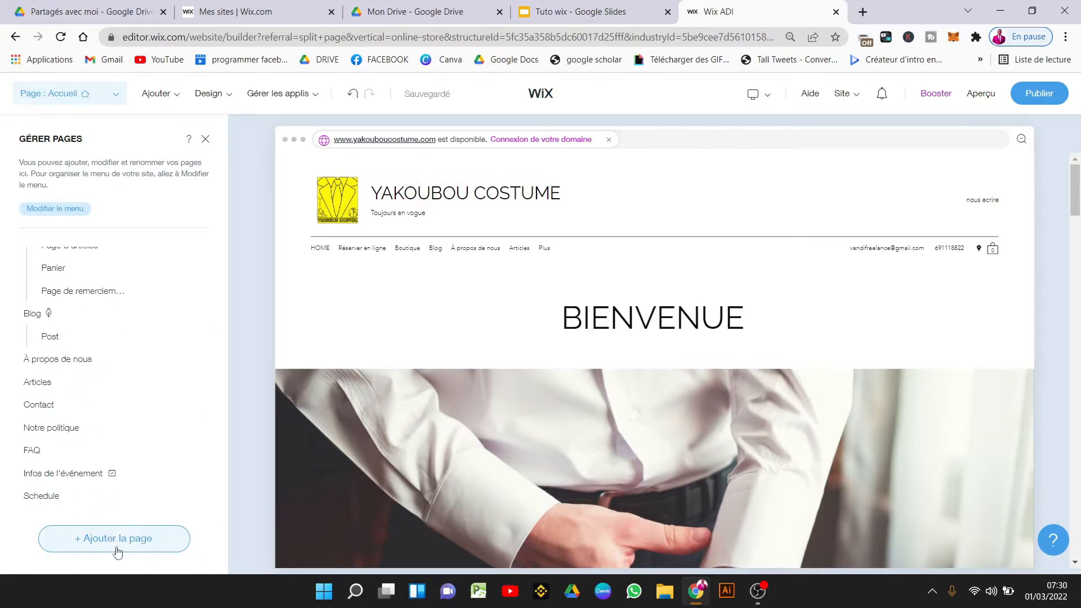
mouse_move(161, 106)
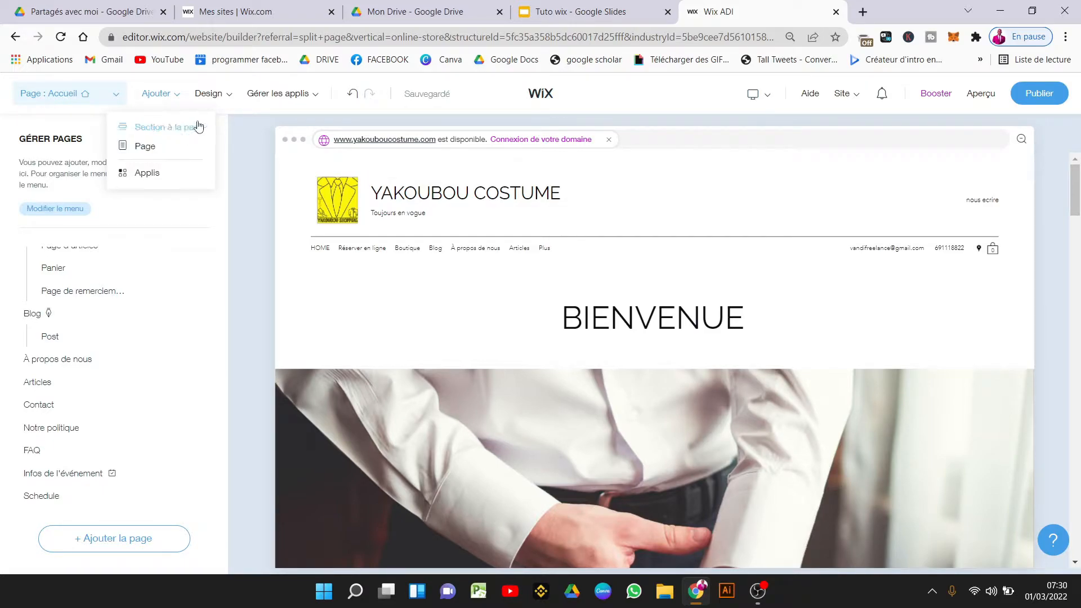
click(219, 95)
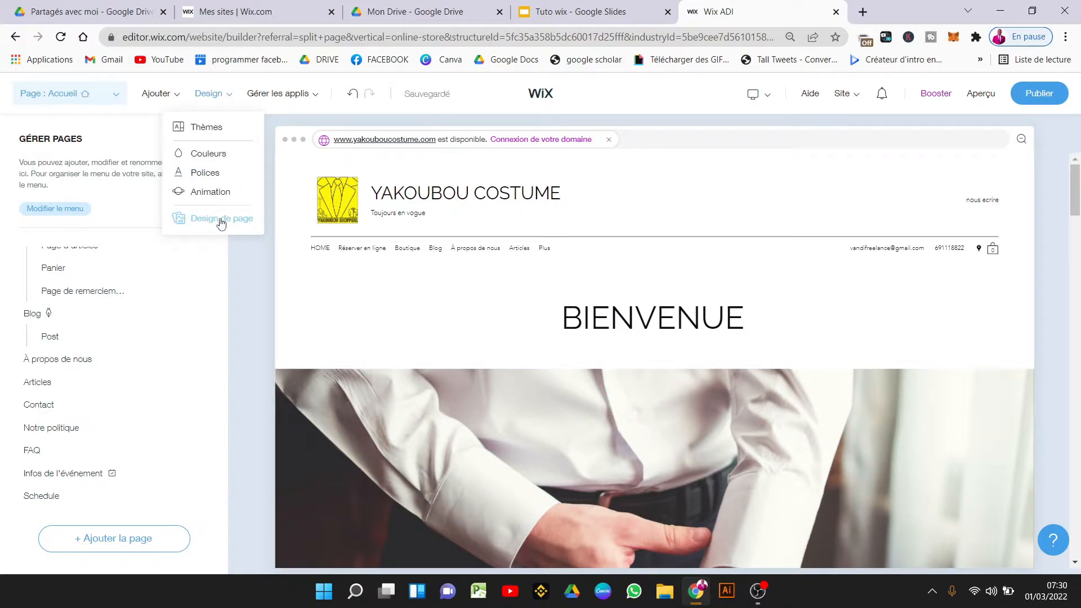
After trying Aérien, Balayage and Pliage, set Flottant animation with Vertical page transitions.
click(212, 193)
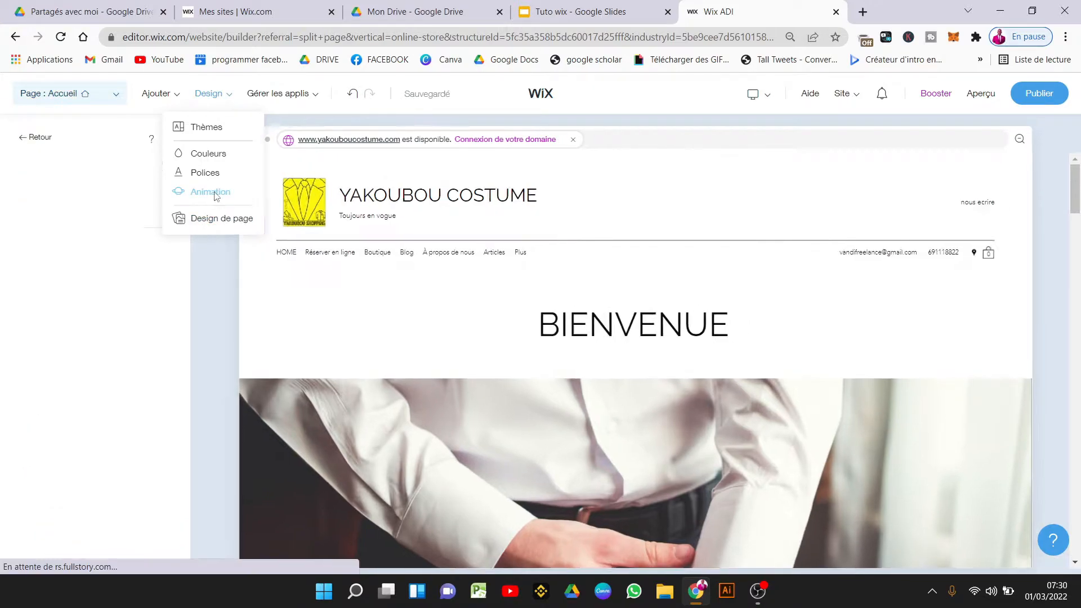
click(144, 233)
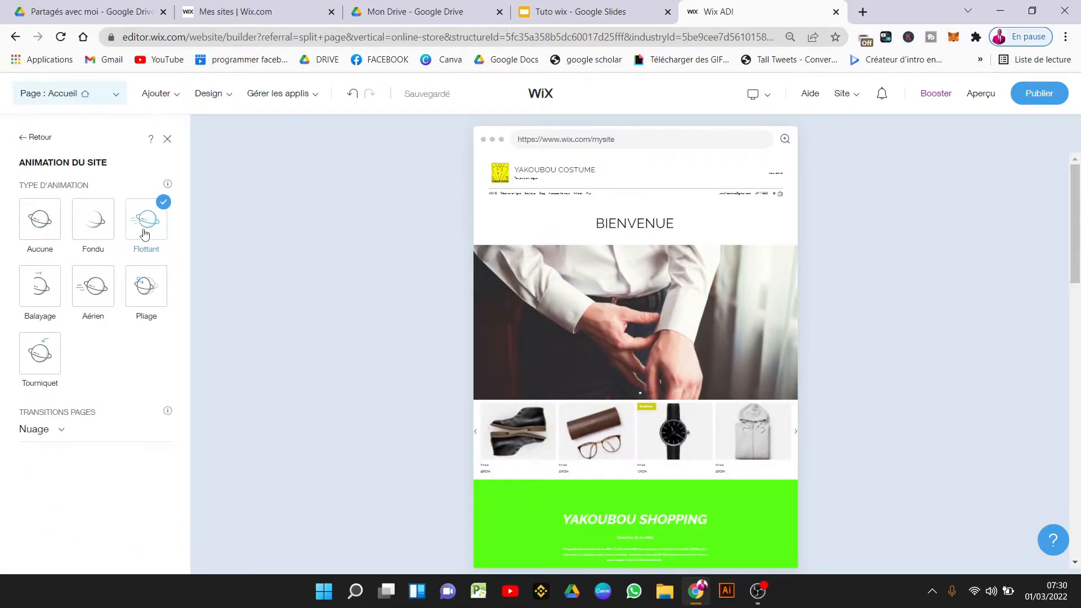
click(94, 290)
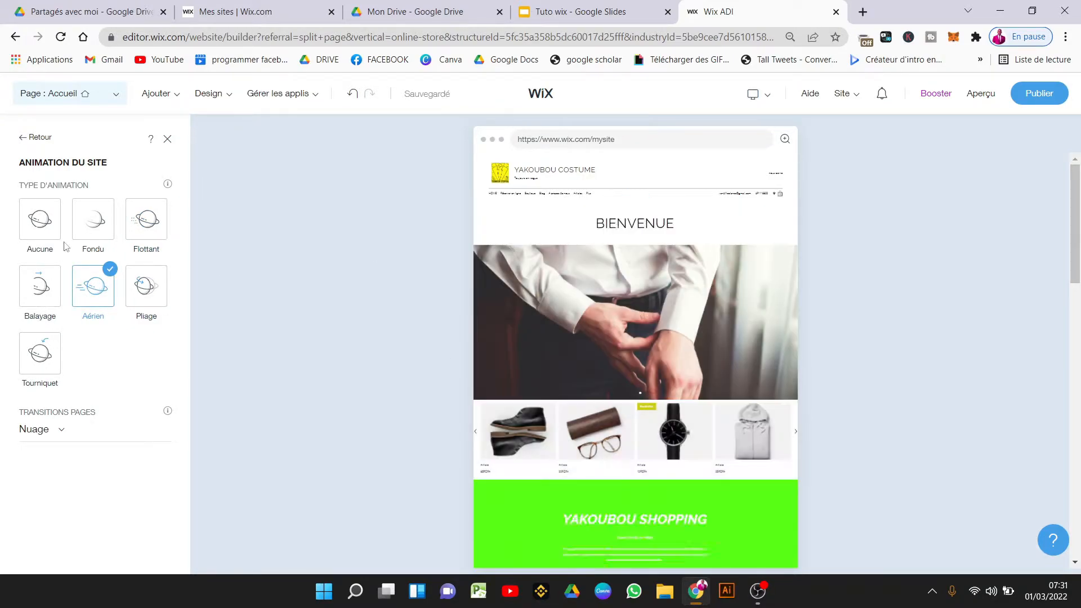
click(44, 291)
click(147, 285)
click(42, 429)
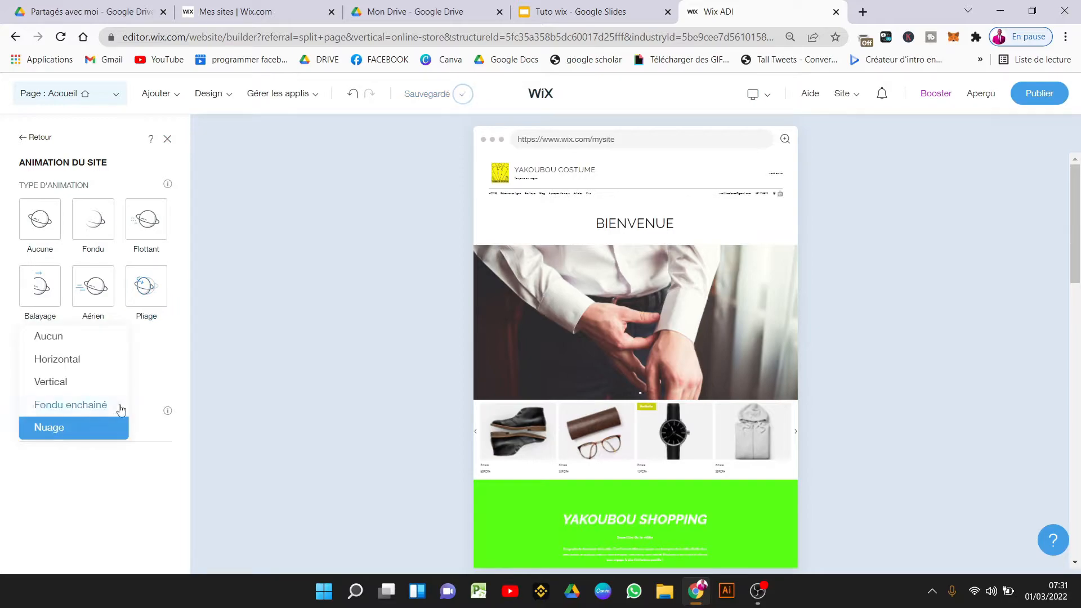
click(101, 381)
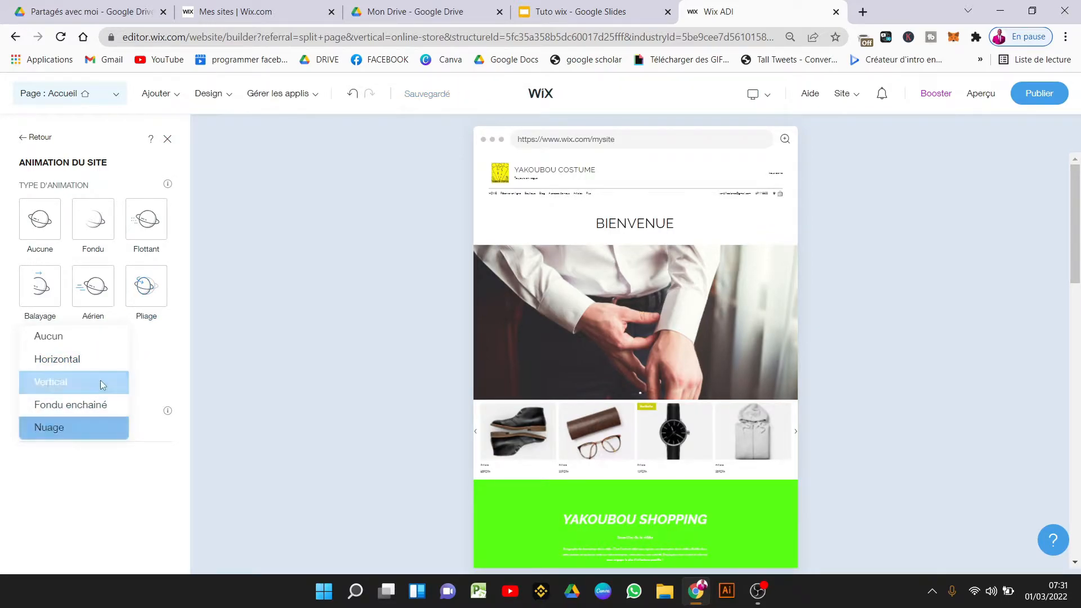
click(141, 224)
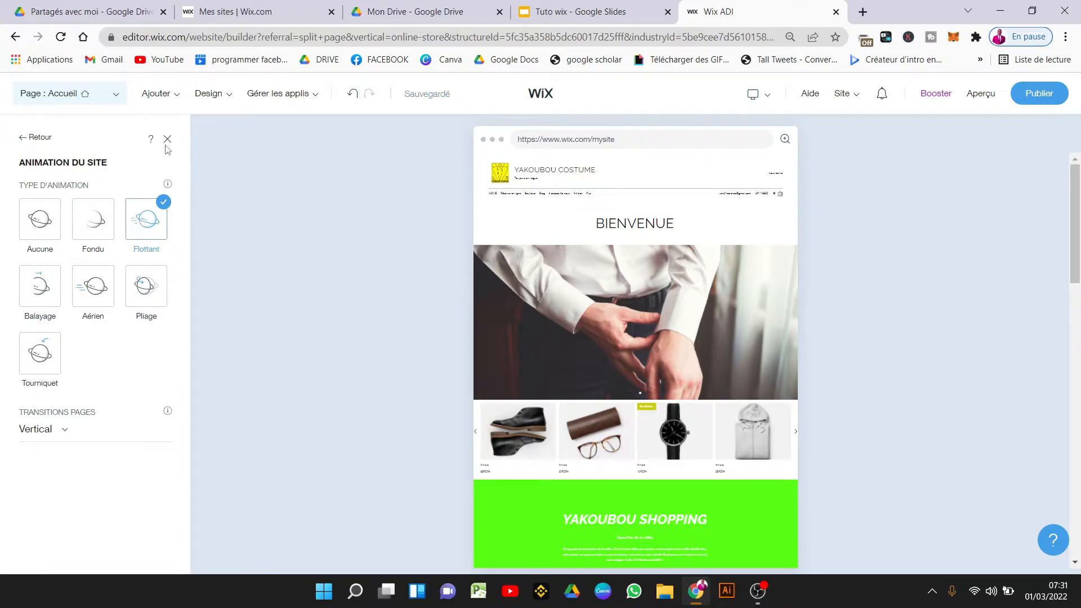
click(35, 136)
In Design > Couleurs, apply the yellow-and-teal recommended palette to the site.
mouse_move(218, 106)
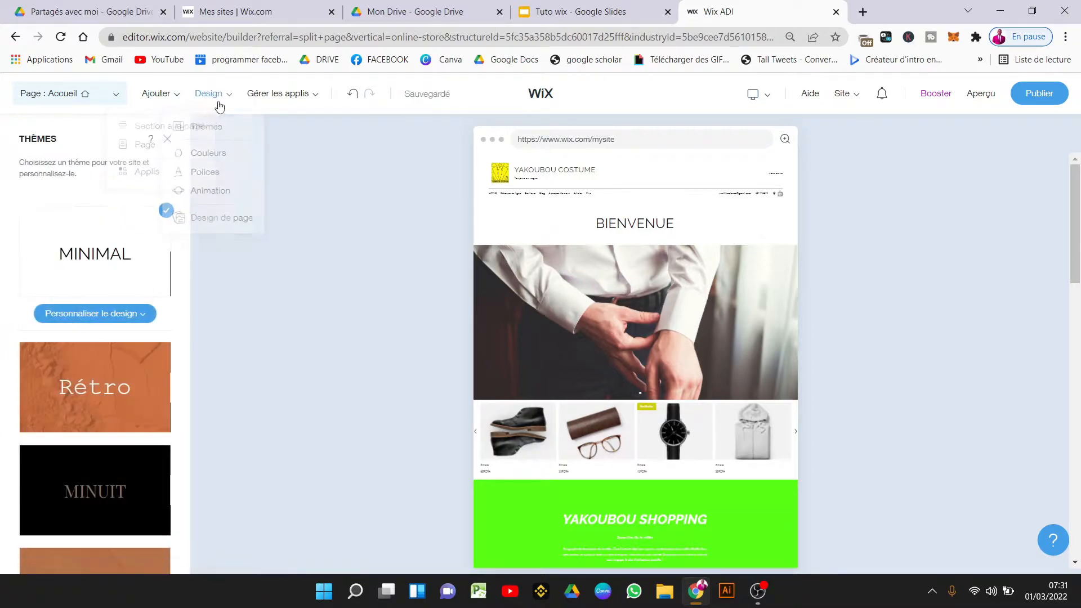
click(213, 160)
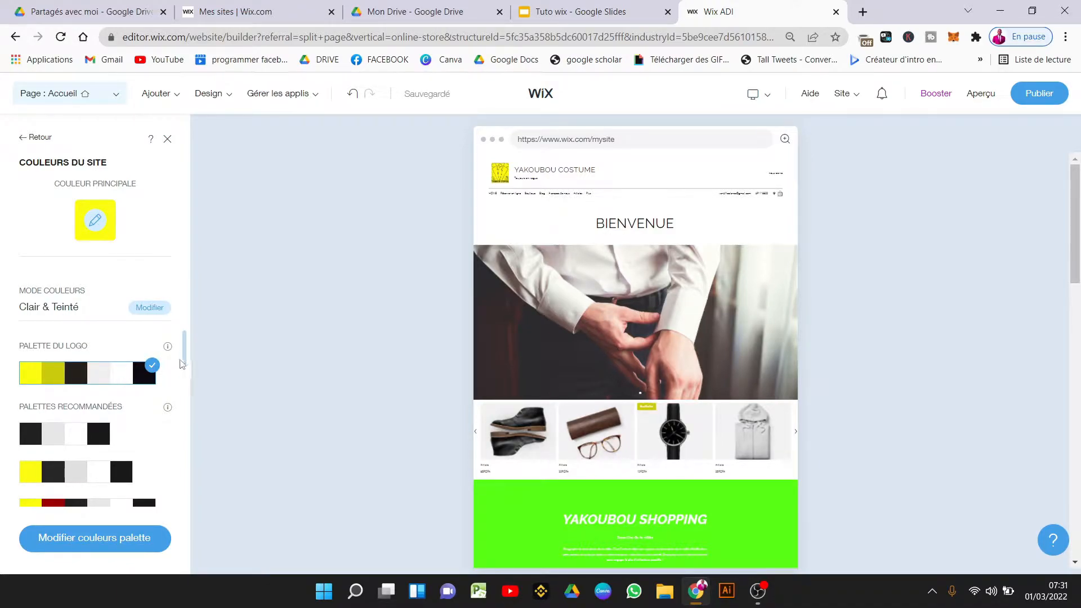
scroll(184, 389, down, 1)
scroll(184, 390, down, 9)
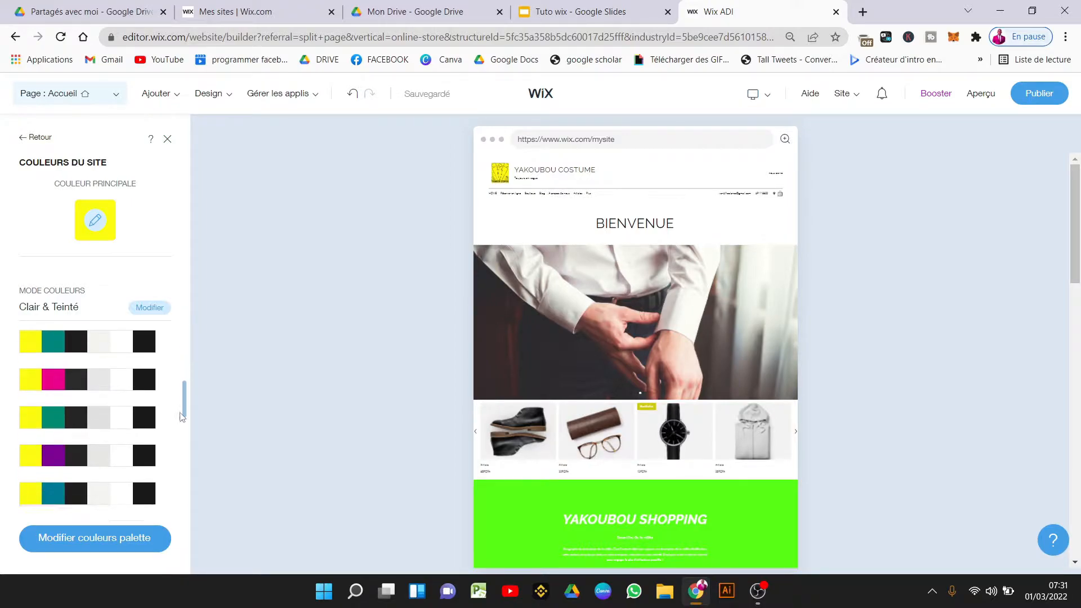
drag(172, 497, 147, 519)
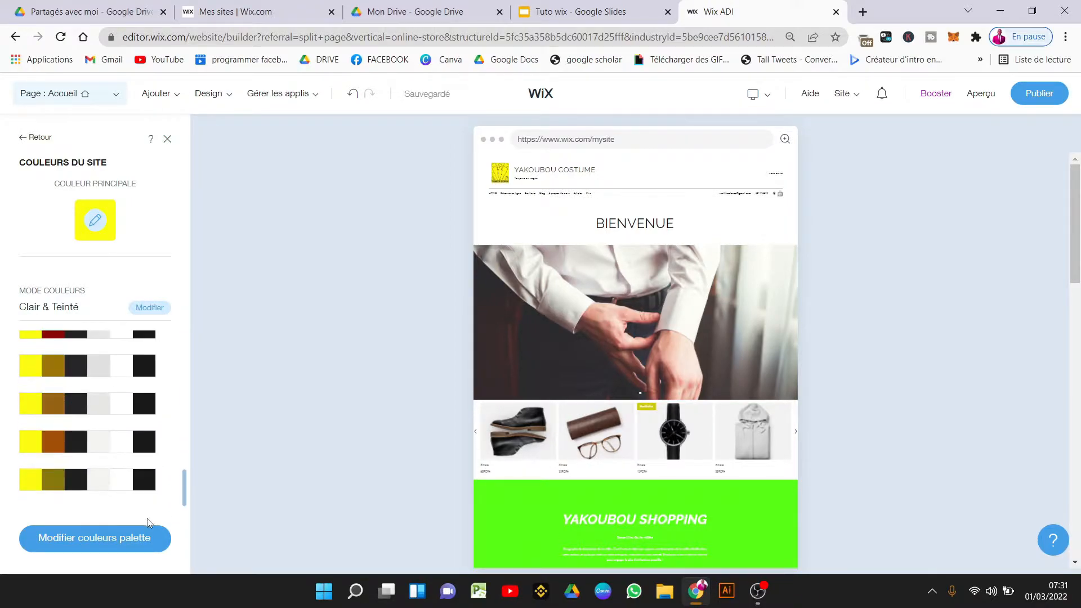
scroll(158, 501, up, 10)
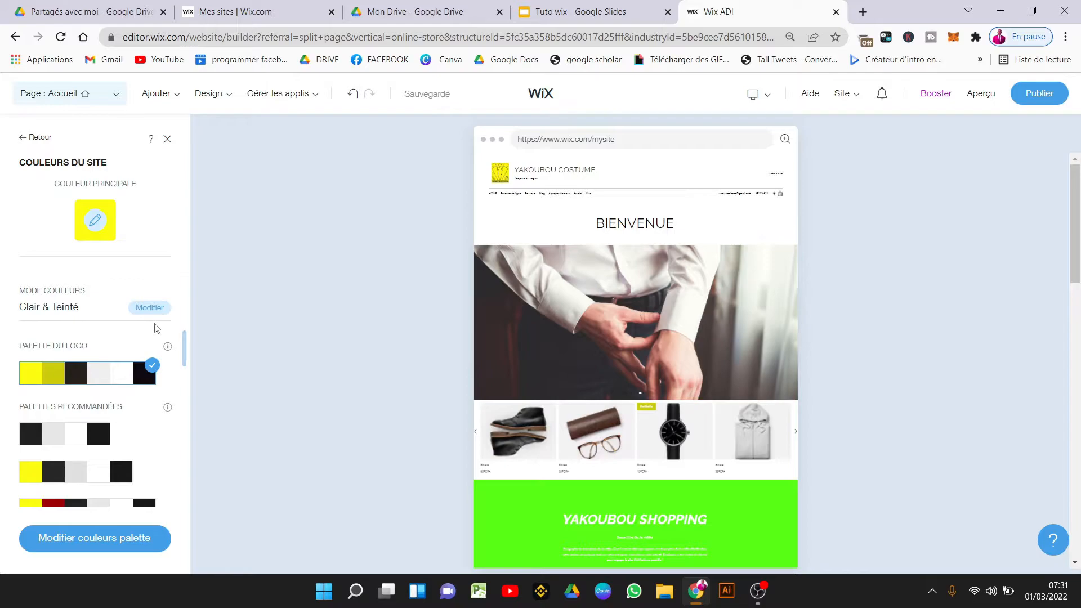
drag(184, 351, 185, 394)
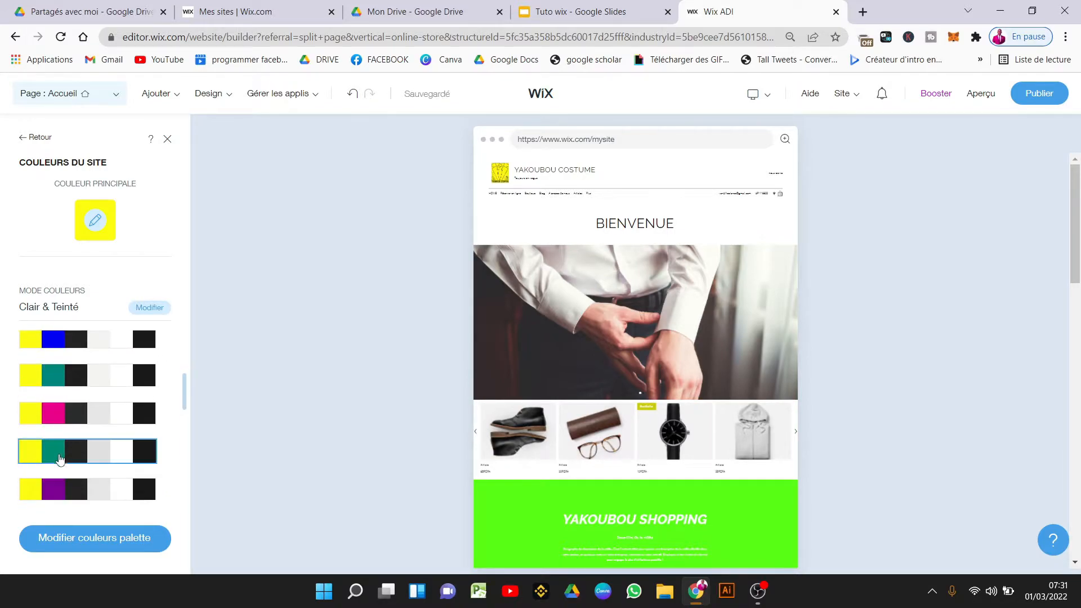
click(68, 444)
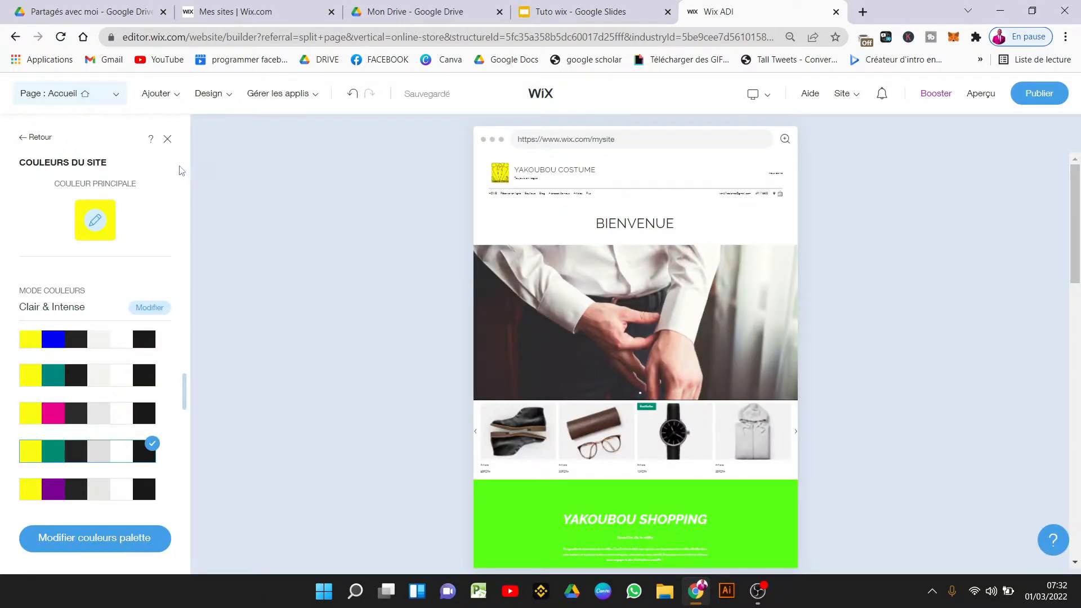
mouse_move(208, 95)
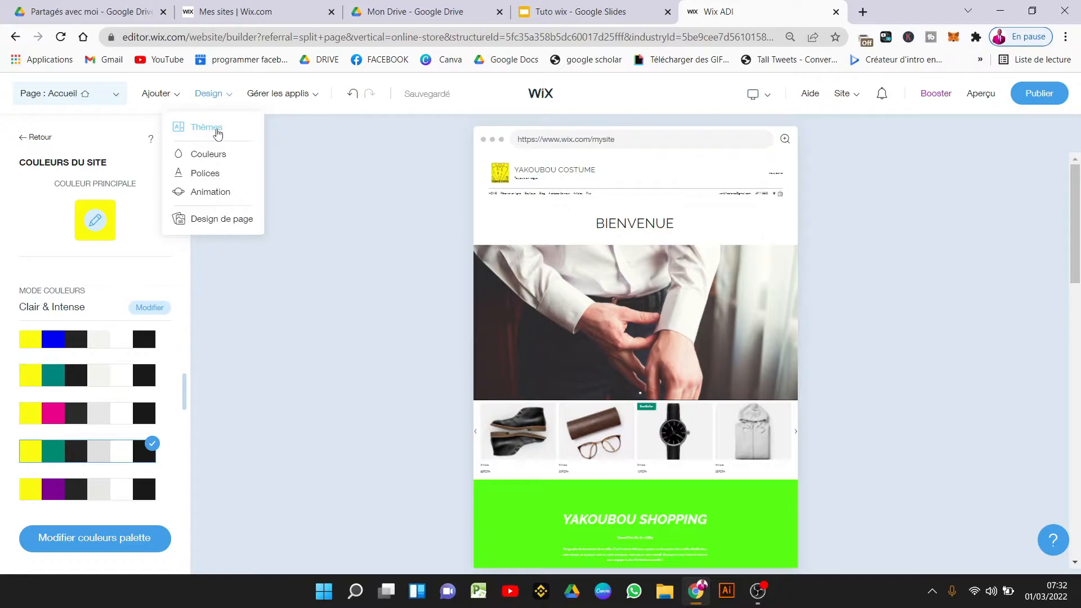
Browse the Thèmes cards (Rétro, Minuit, Grandiose, Luxuriant), keeping Minimal as the theme.
click(217, 134)
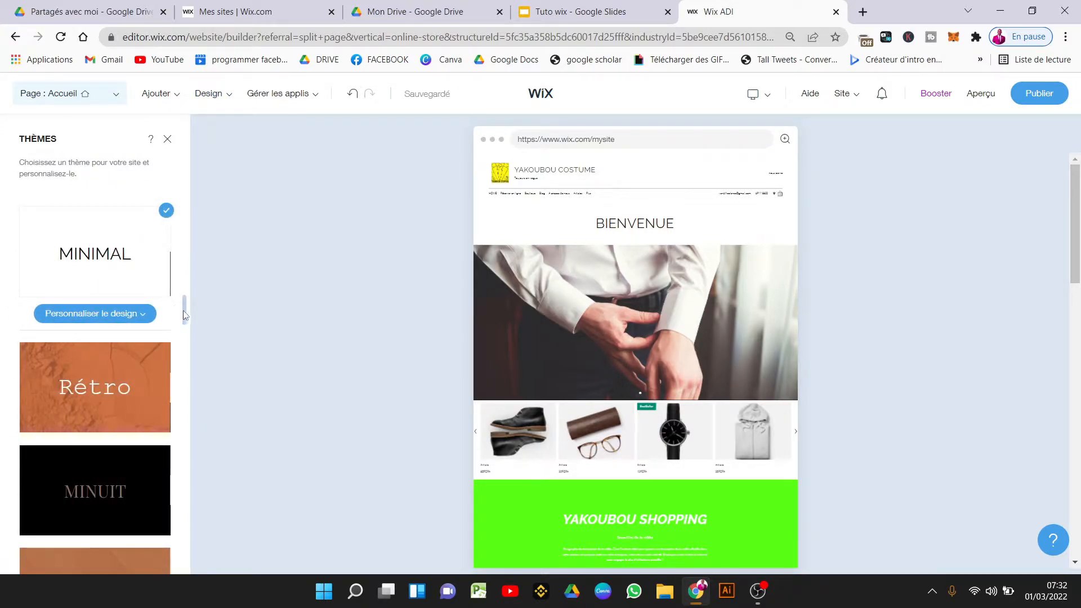
drag(184, 315, 166, 387)
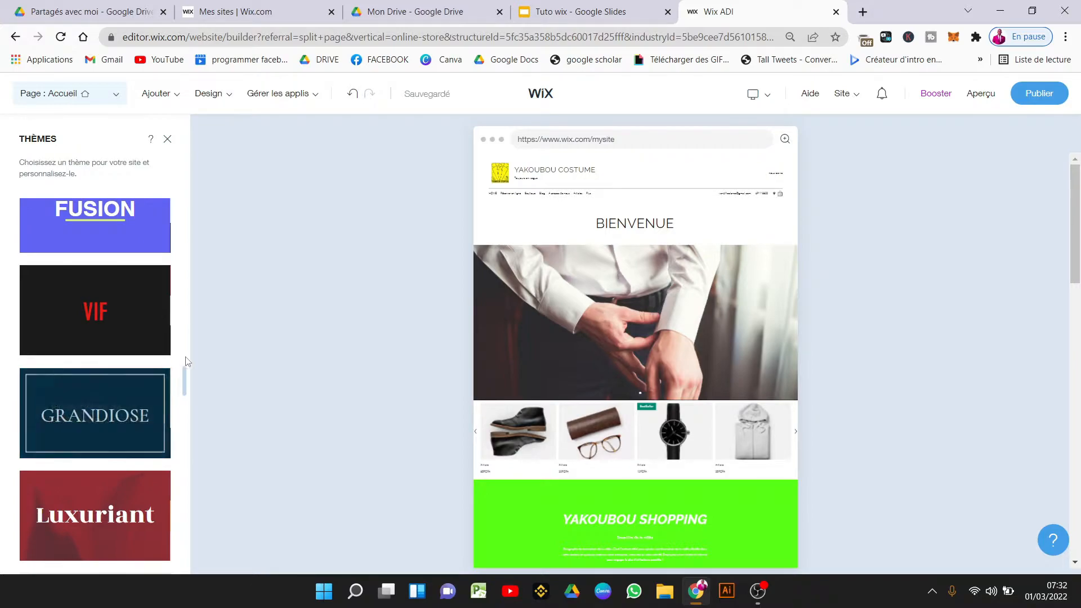
click(213, 94)
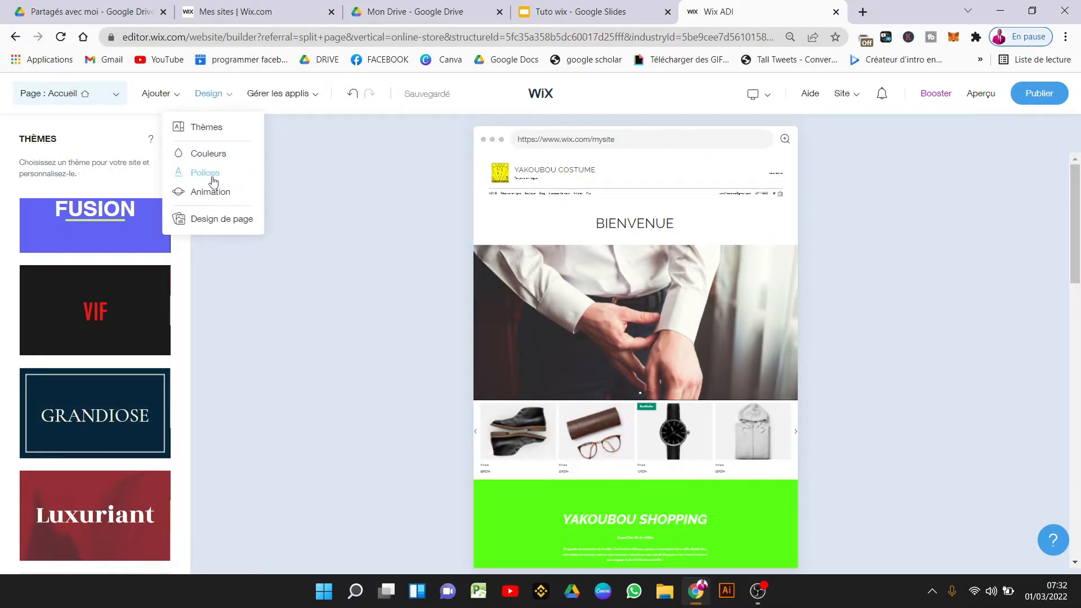
click(236, 225)
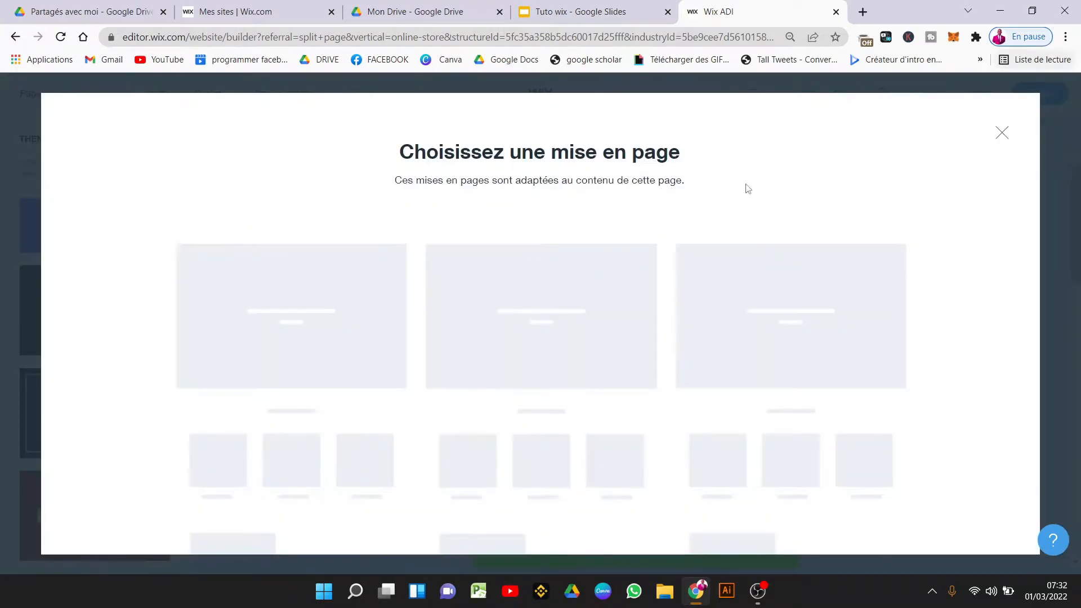
click(1001, 133)
click(282, 94)
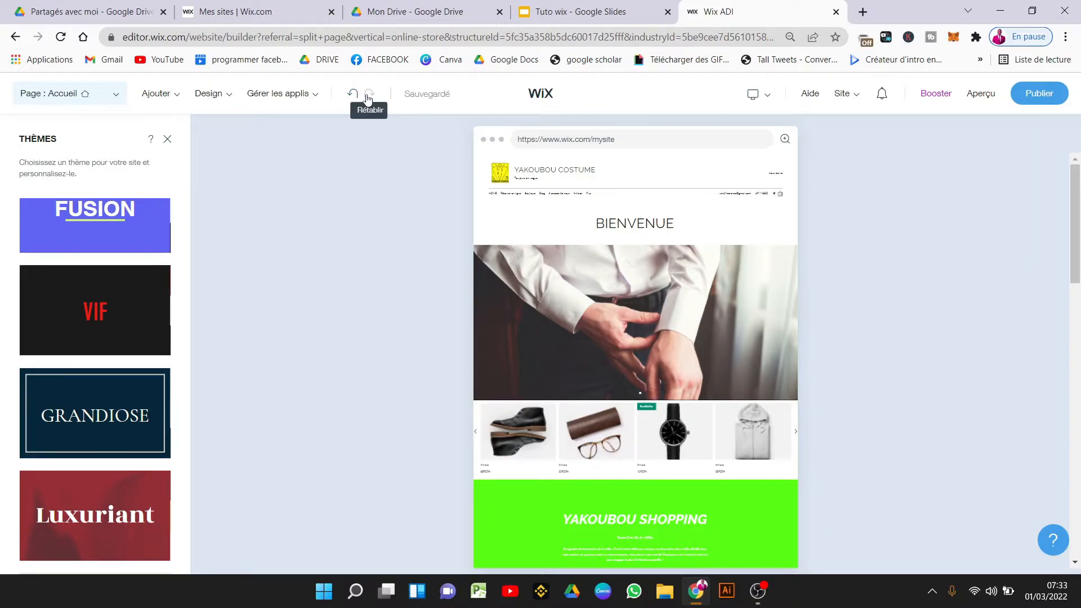
mouse_move(429, 100)
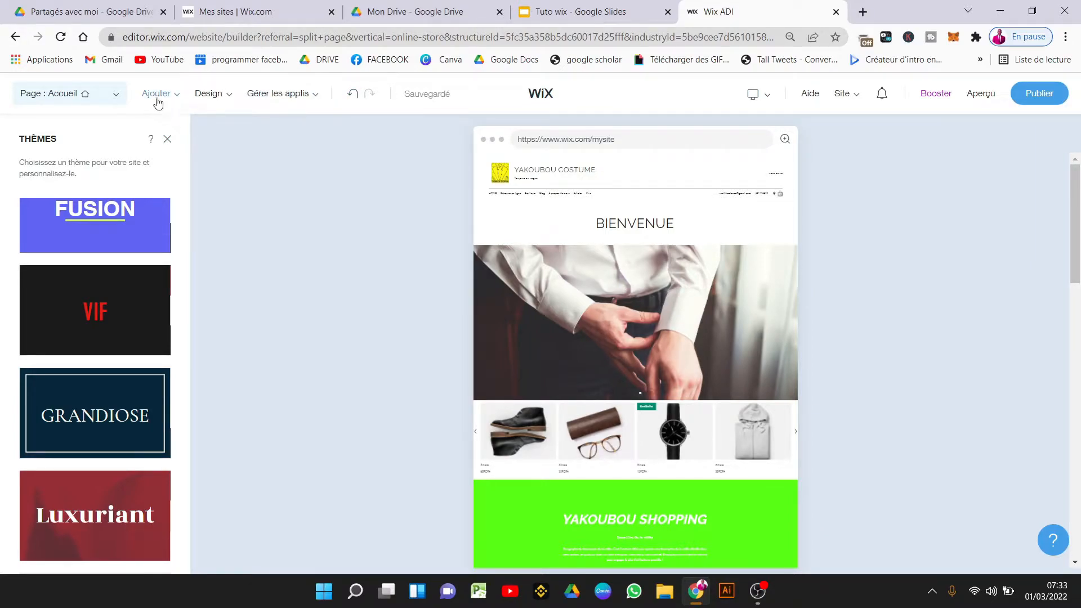
Close the Thèmes panel and preview the site in Mobile view, dismissing the mobile tips.
click(167, 141)
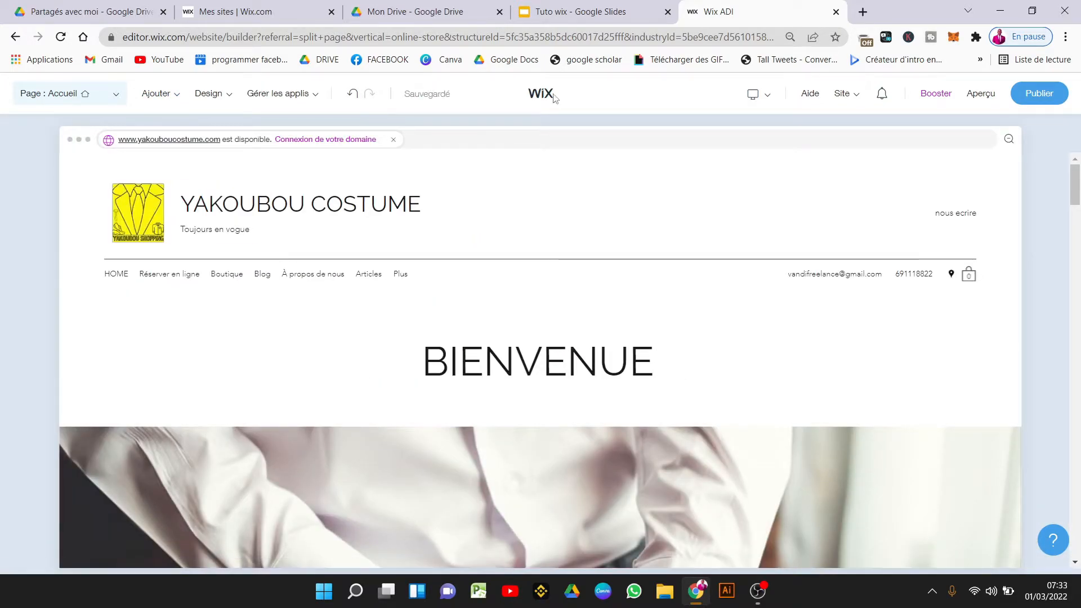
mouse_move(764, 100)
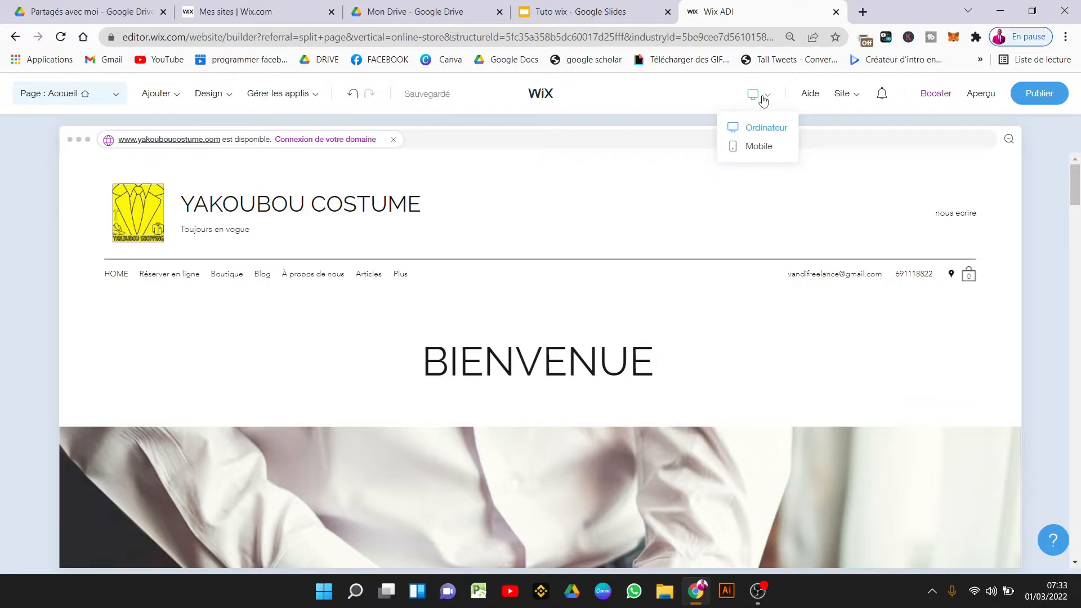
click(764, 145)
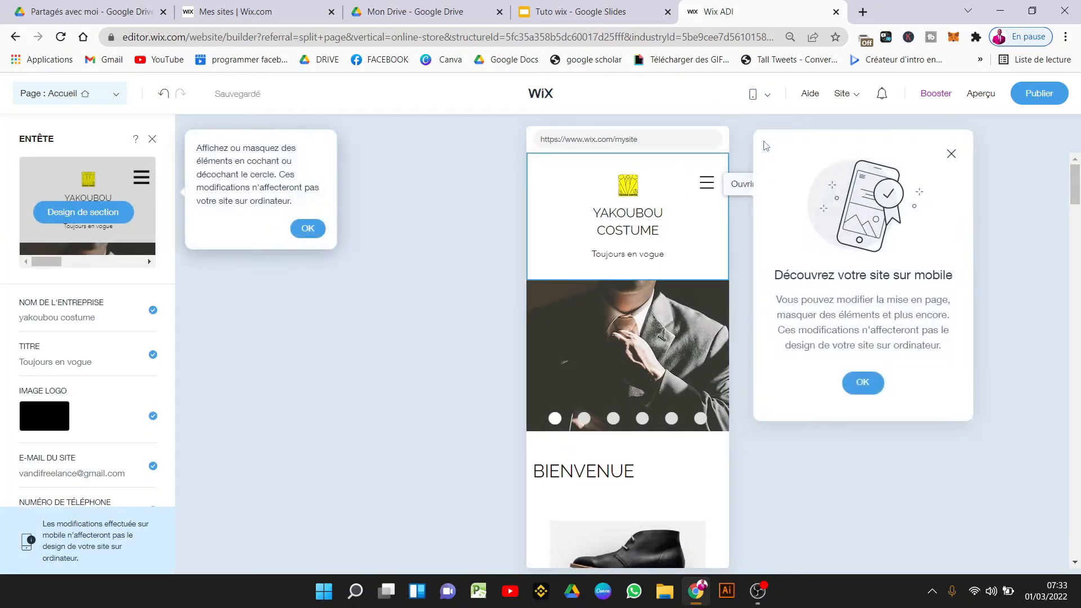
click(320, 228)
click(865, 383)
drag(1075, 185, 1079, 292)
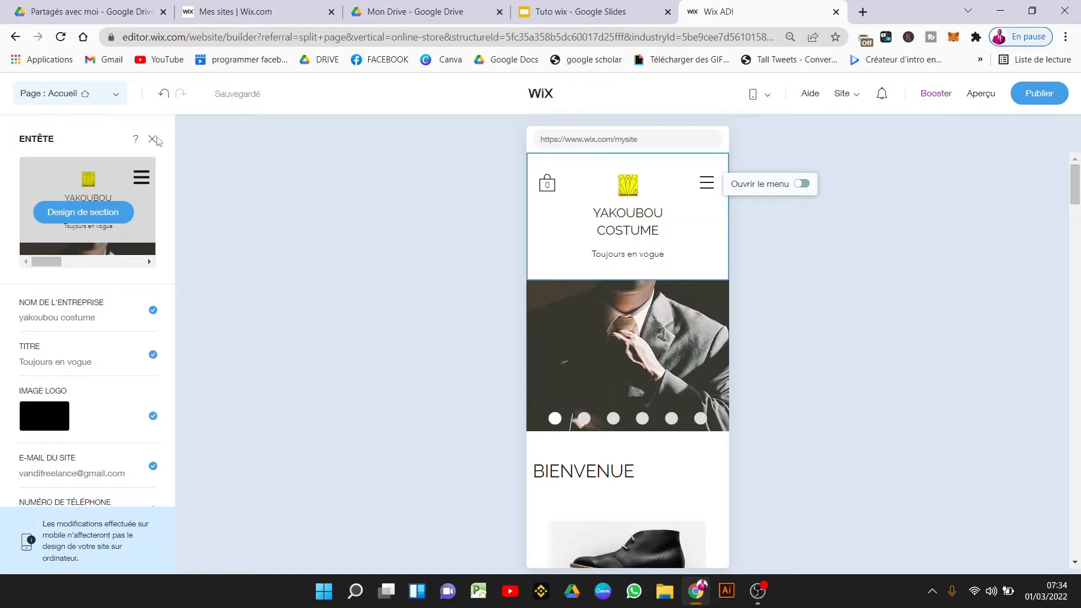
Return to the Ordinateur desktop editing view.
mouse_move(770, 107)
click(767, 130)
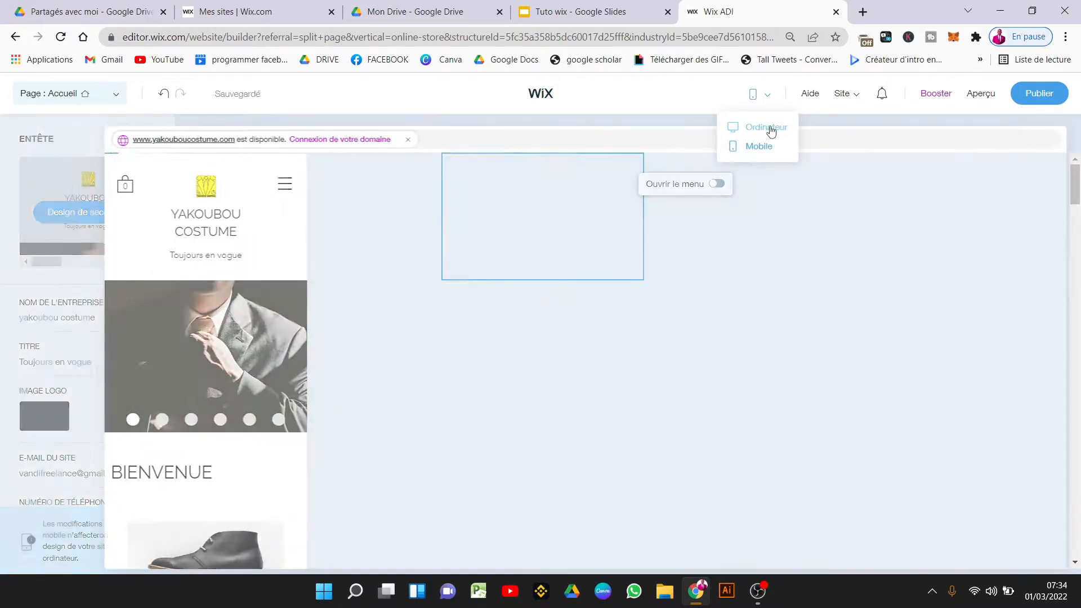
mouse_move(843, 105)
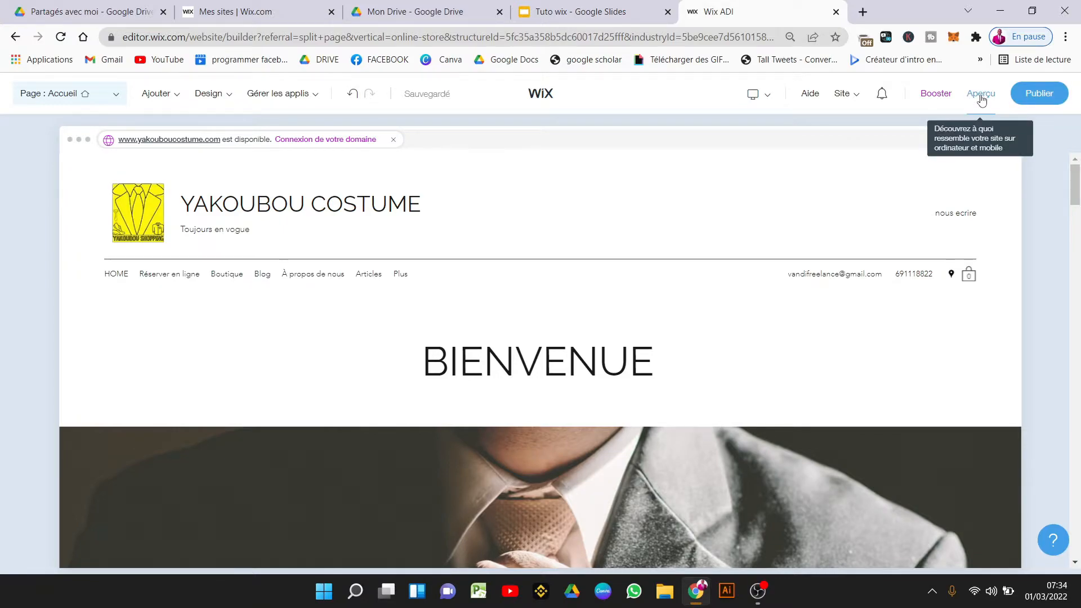
Publish the site on the free Wix.com domain, then return to the Tuto wix slides.
click(1025, 105)
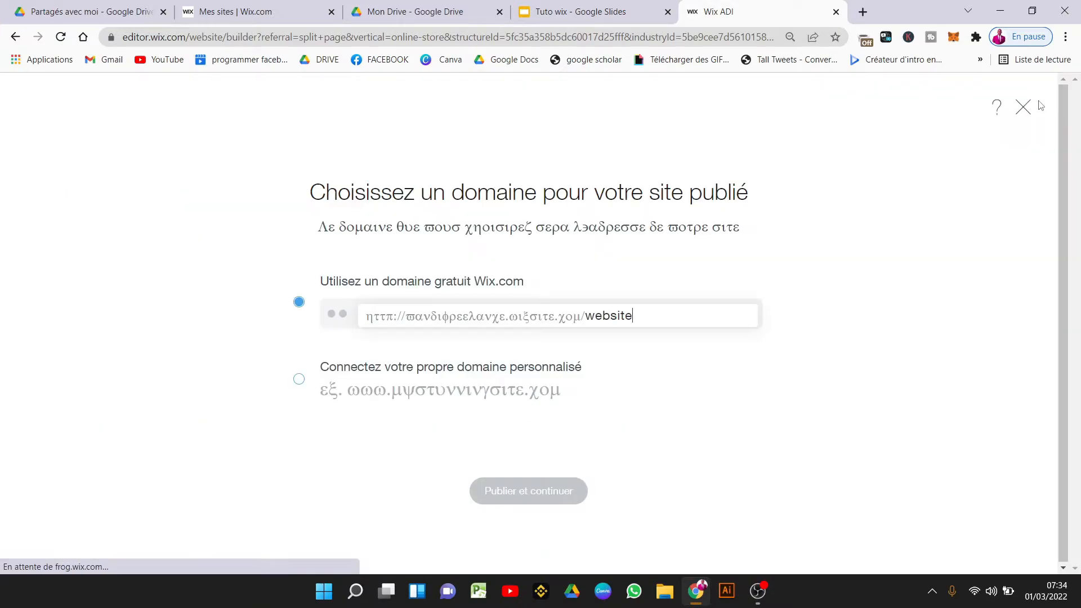
click(555, 490)
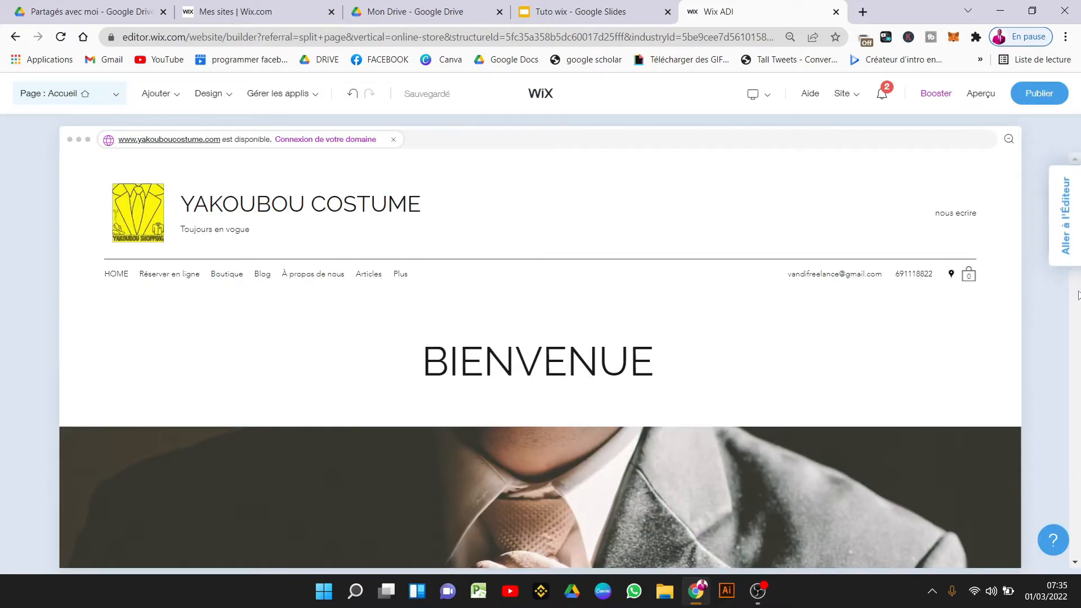
scroll(1078, 296, down, 6)
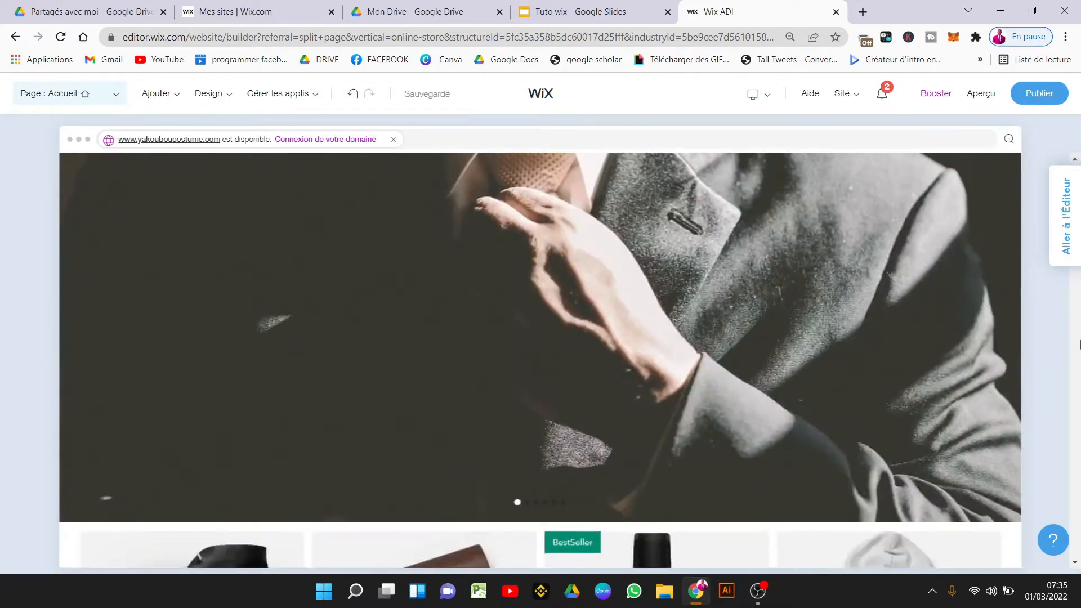
scroll(1079, 344, down, 5)
click(565, 13)
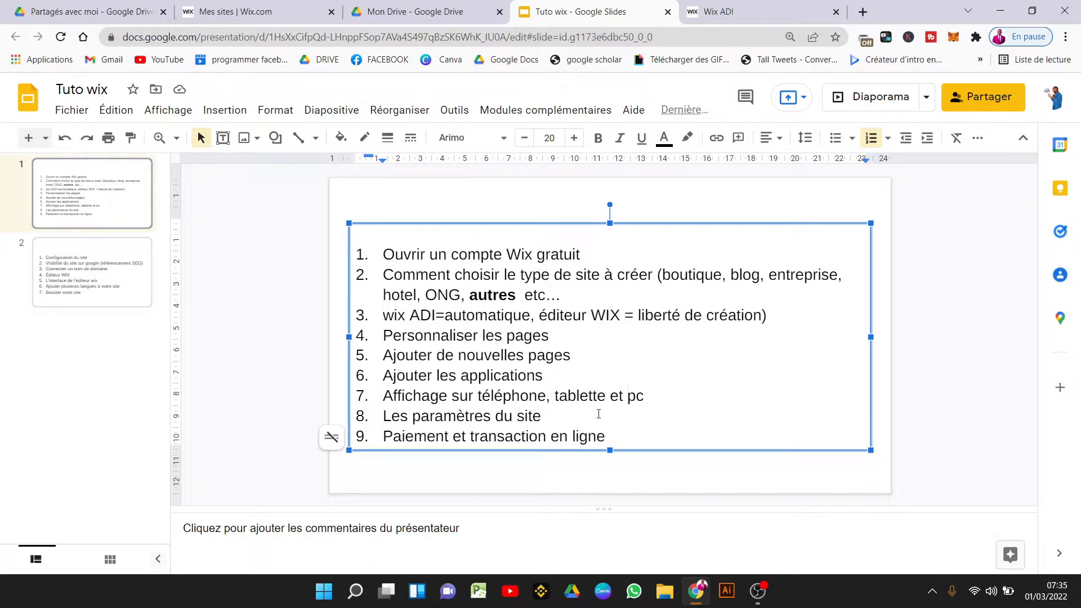
Highlight outline item 8 'Les paramètres du site', then go back to the Wix editor.
drag(582, 415, 377, 422)
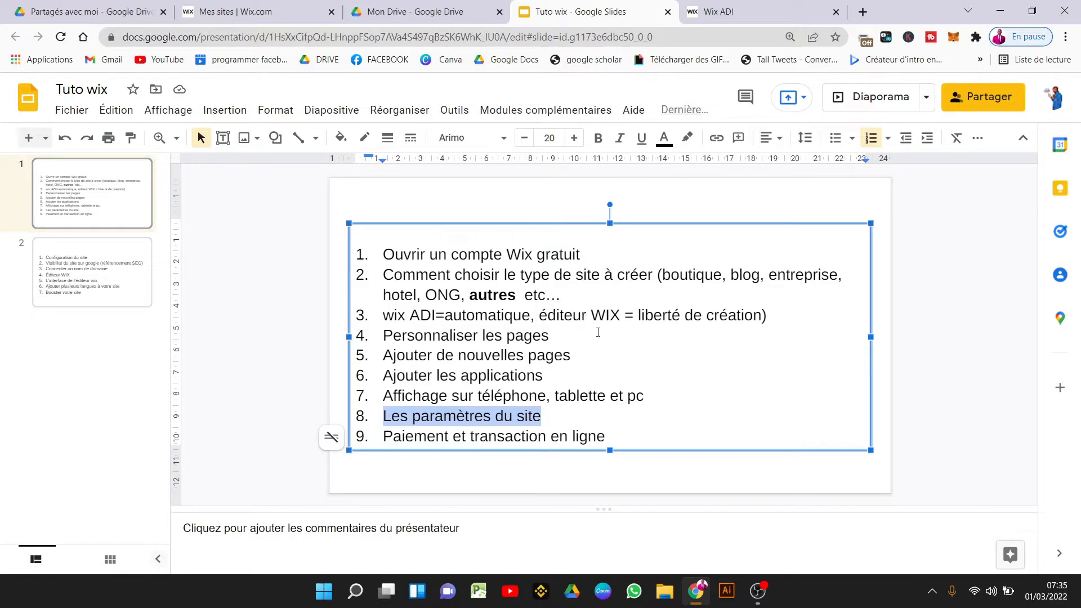
click(726, 12)
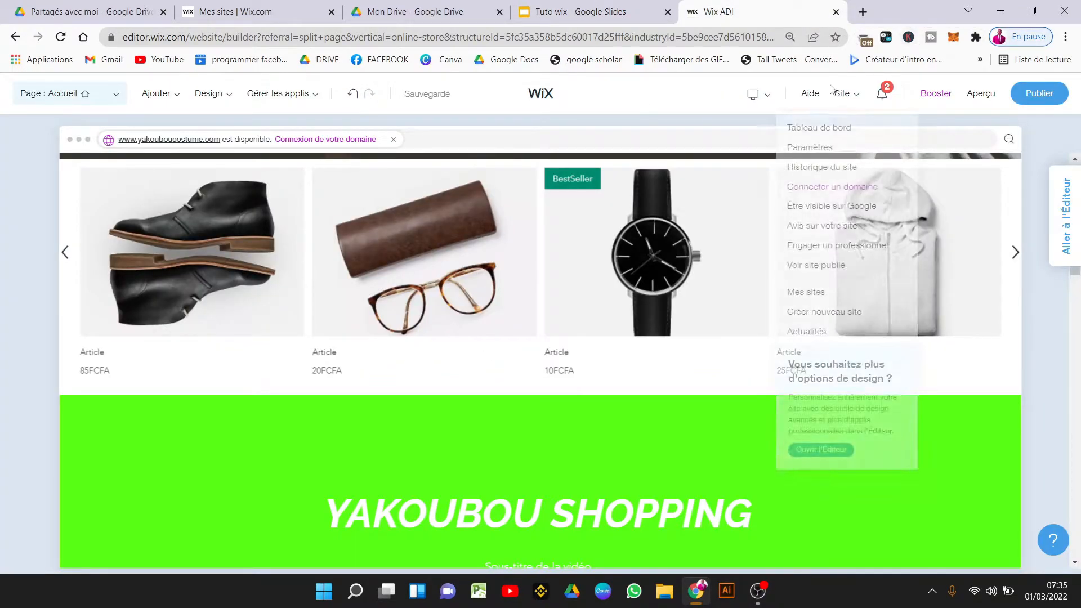
Open Paramètres from the Site menu.
click(827, 155)
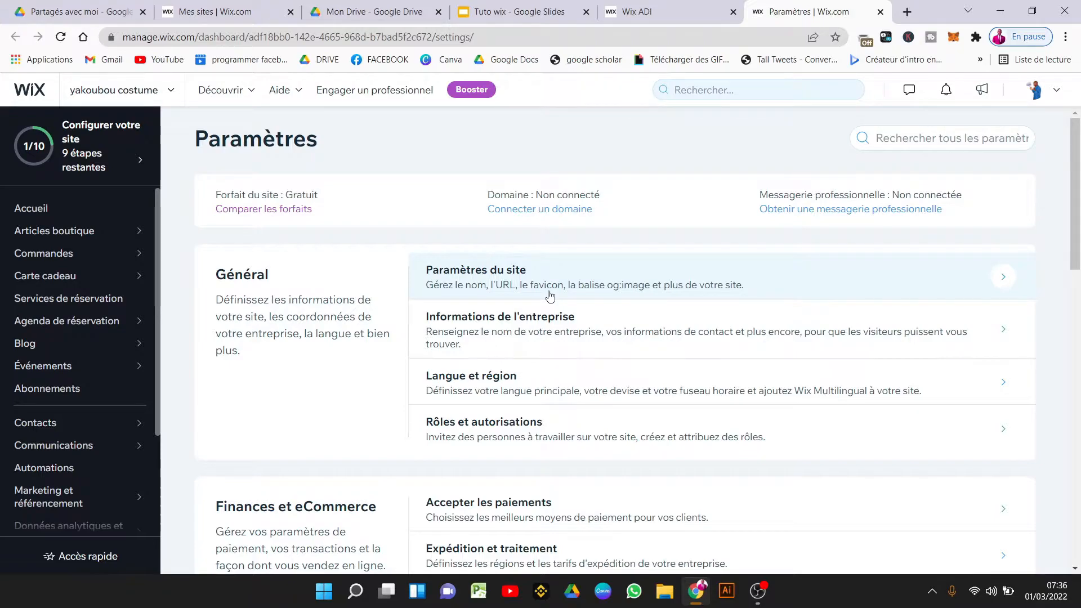
Review the site name and free Wix URL in the site settings.
click(599, 299)
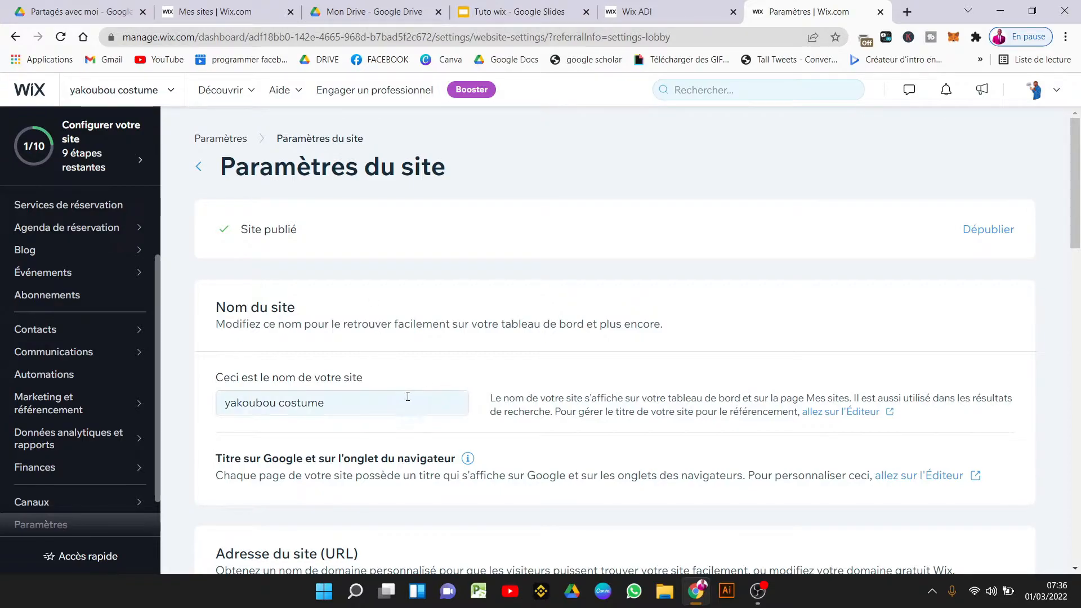
click(379, 398)
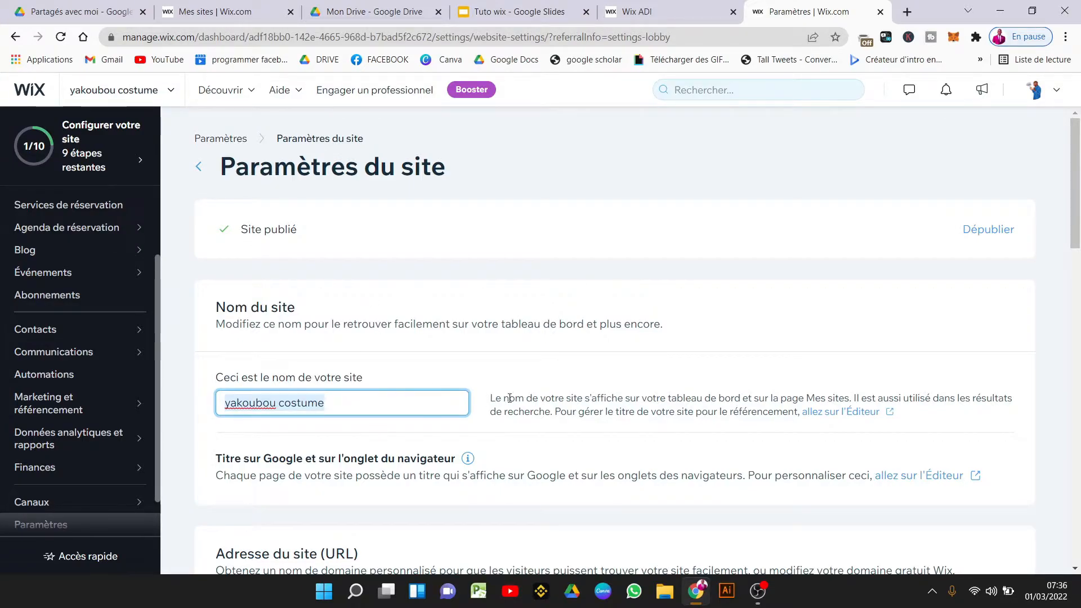
drag(1076, 225, 1078, 308)
click(488, 348)
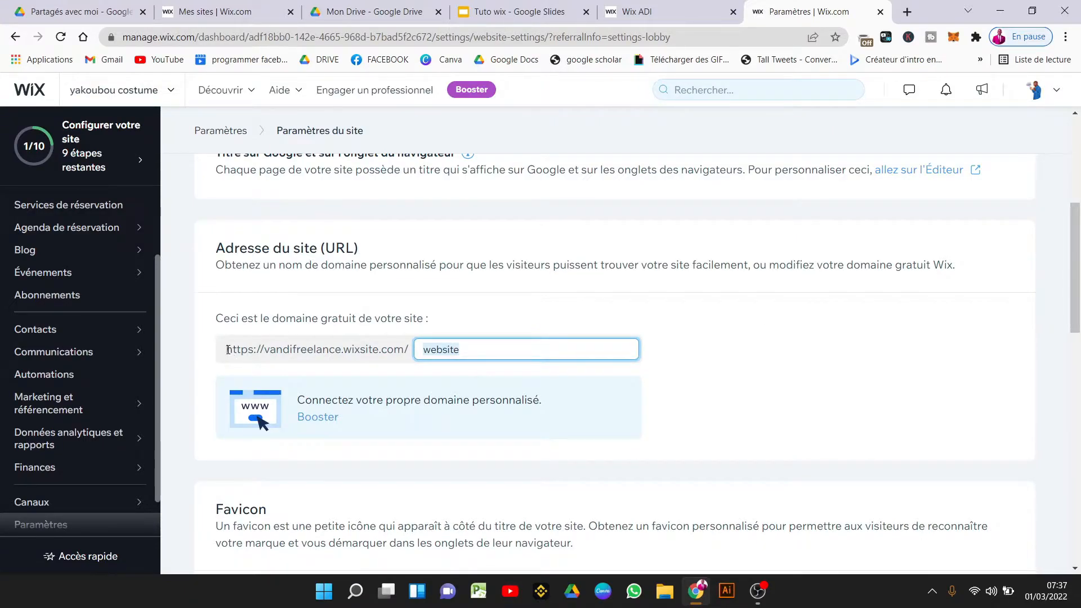
drag(227, 349, 414, 354)
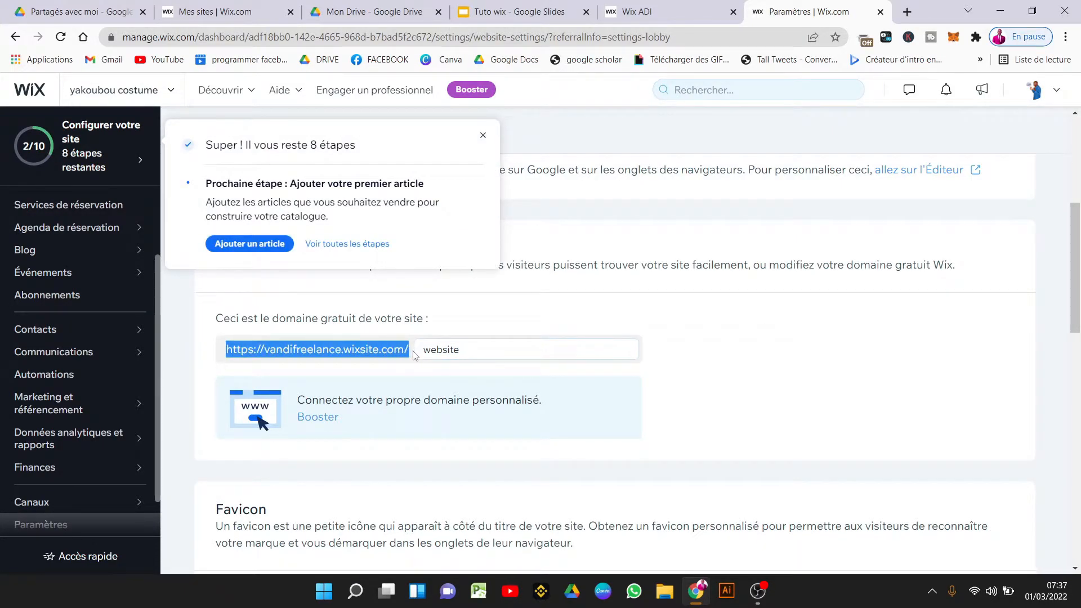
click(414, 366)
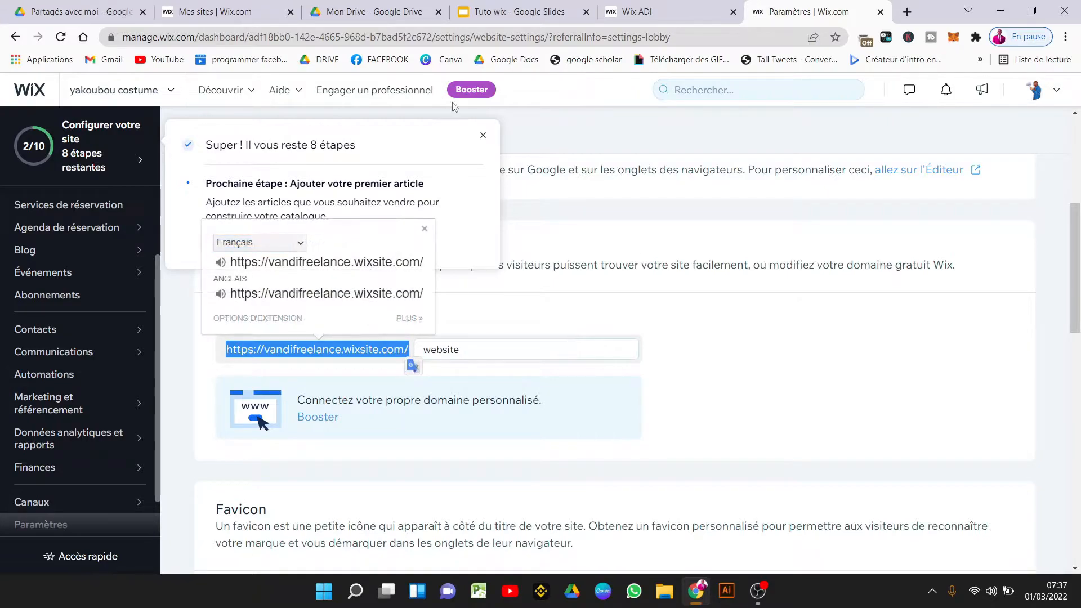
click(488, 139)
drag(1077, 316, 1078, 403)
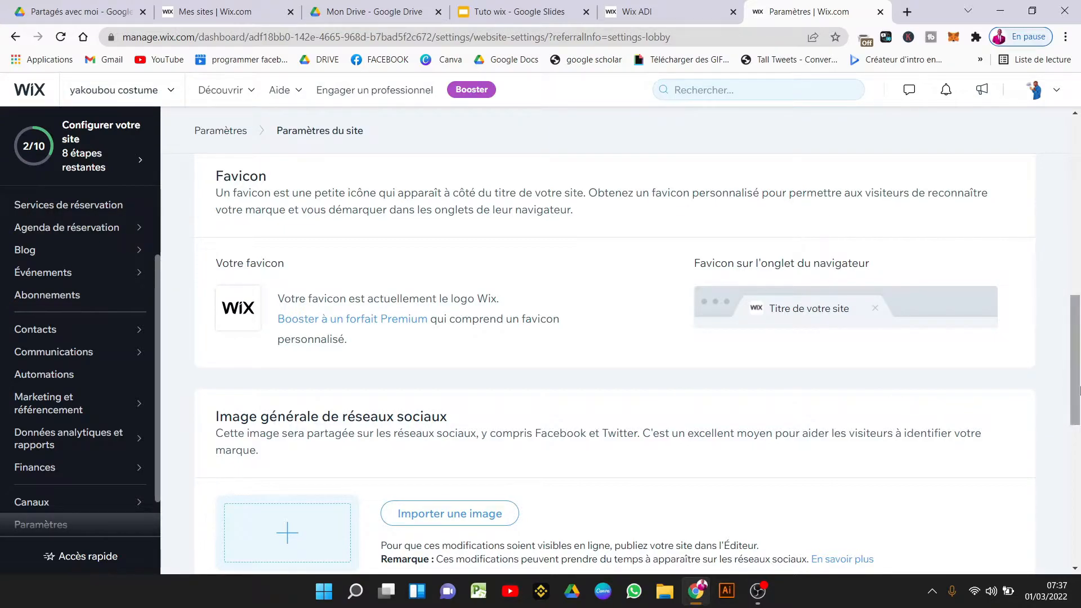
scroll(968, 410, down, 2)
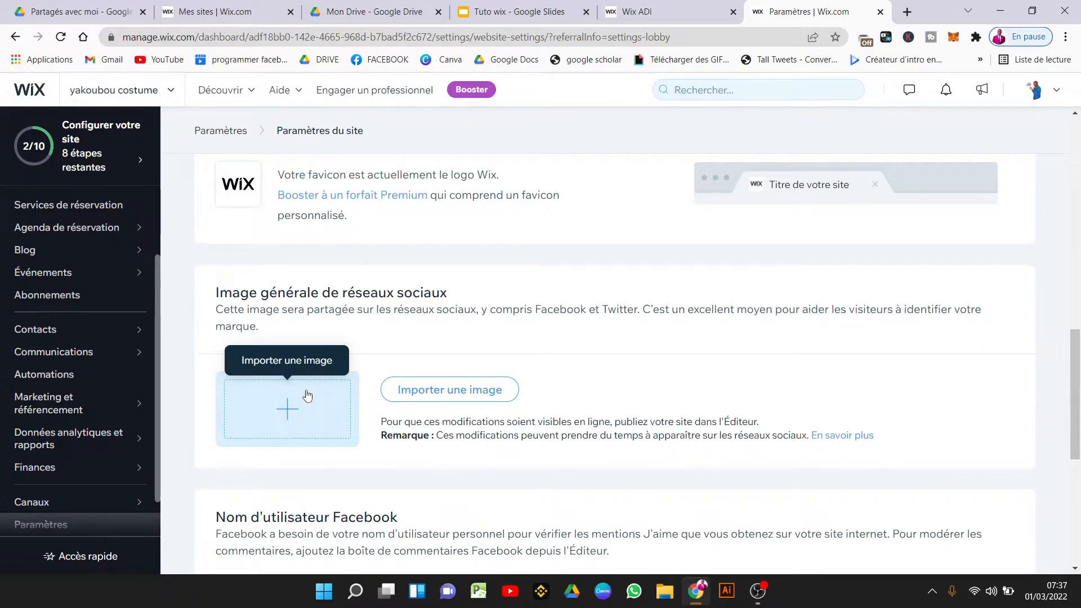
Set the shop logo from Fichiers du site as the social sharing image and save.
click(307, 396)
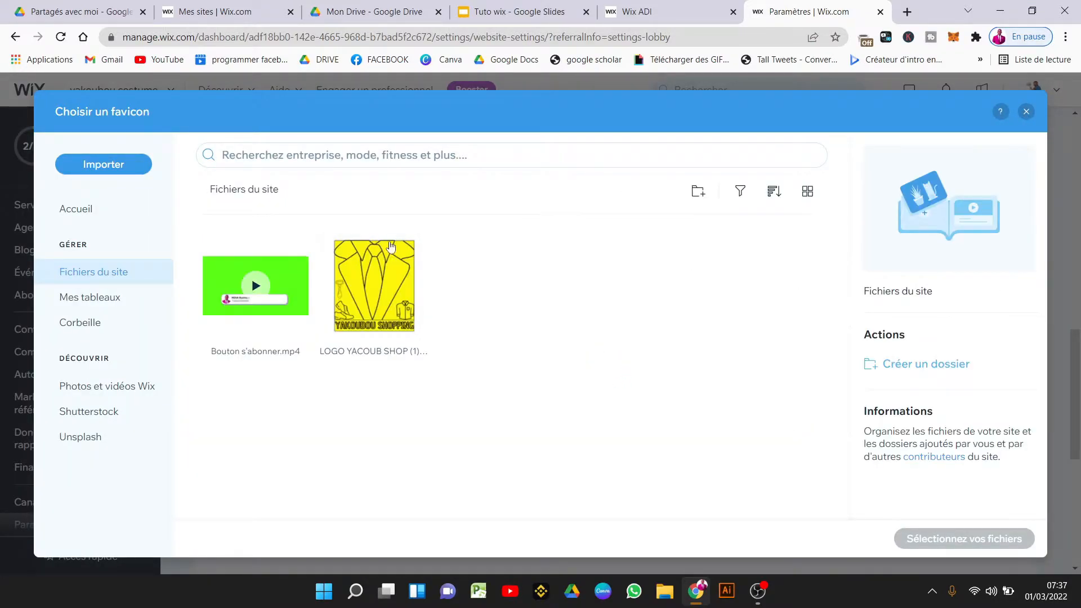
click(384, 283)
click(993, 539)
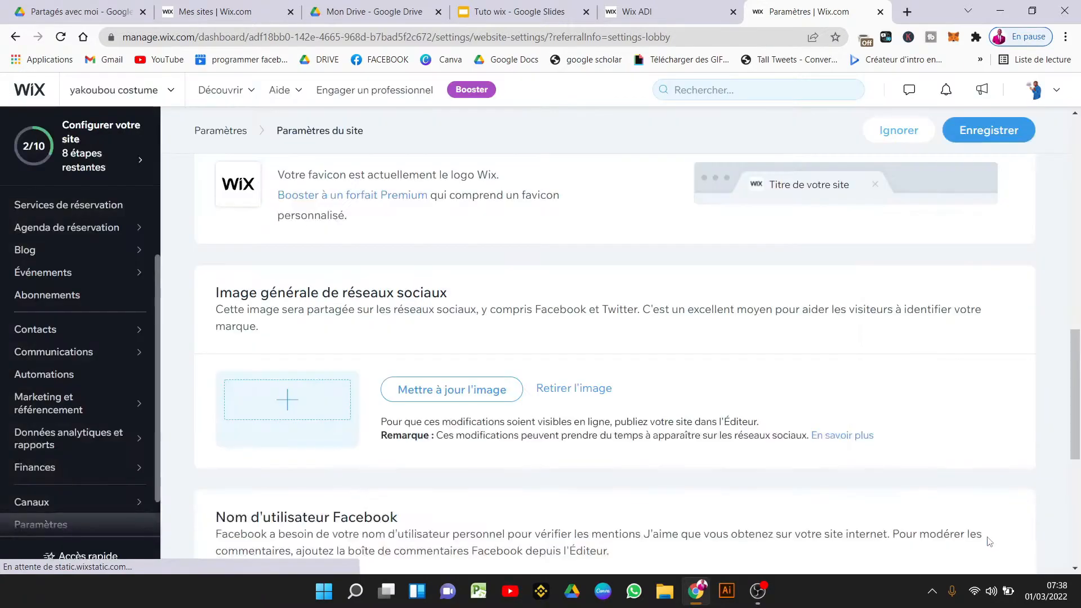
drag(1079, 360, 1079, 469)
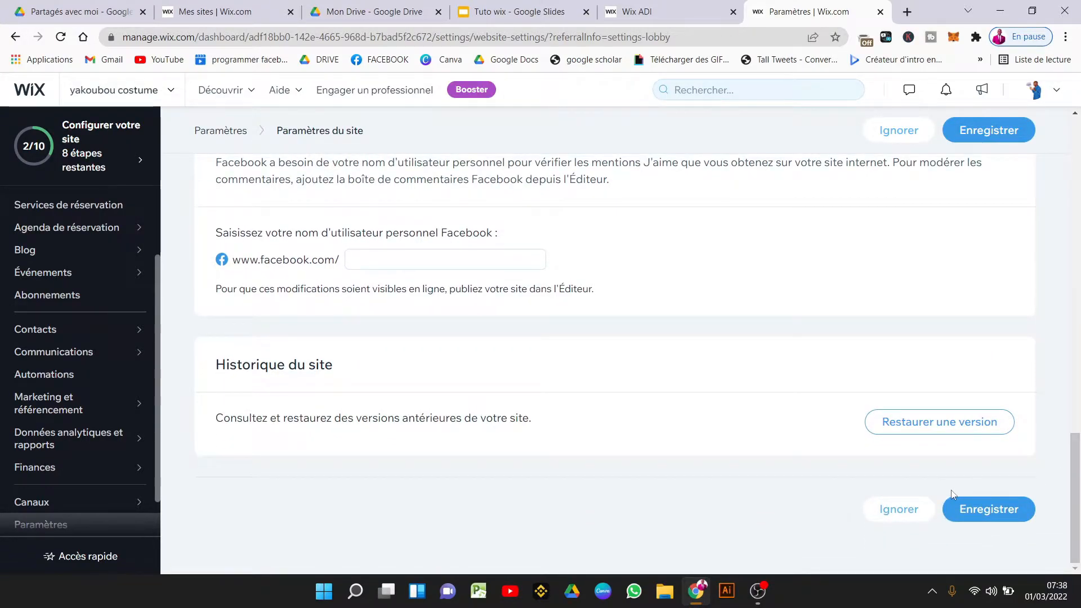
click(997, 504)
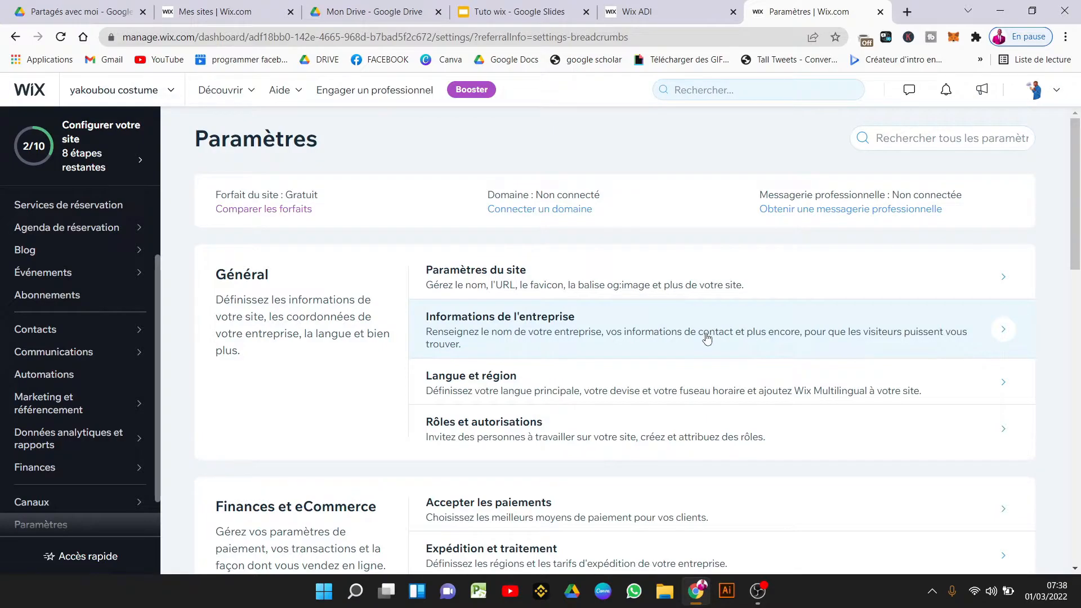
In business info, enter the description 'nous sommes spécialisés dans la vente des costumes pour hommes depuis plus de 10 ans'.
click(706, 337)
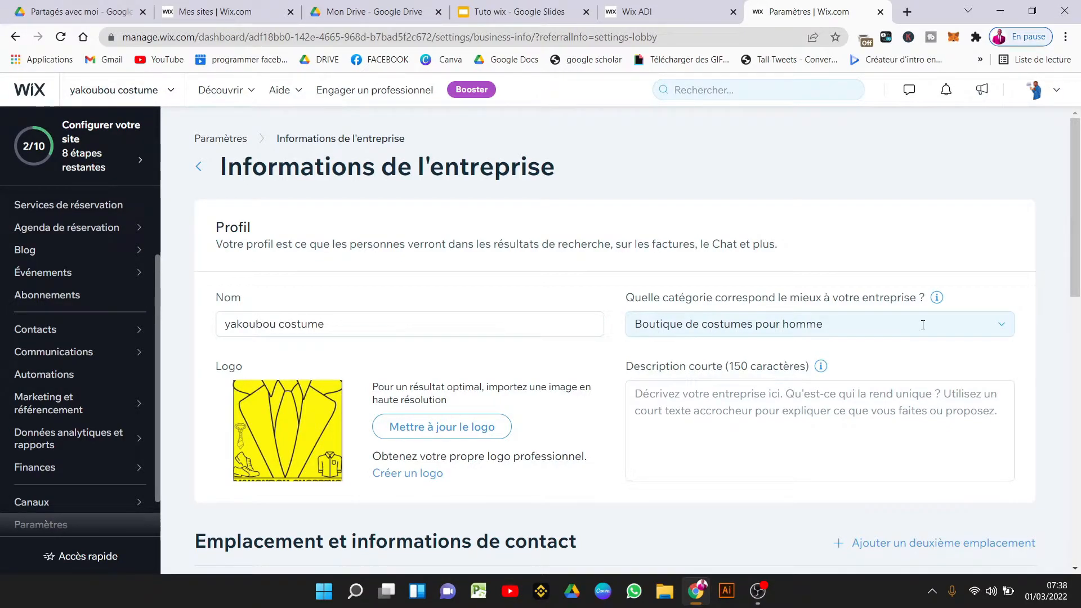
click(883, 328)
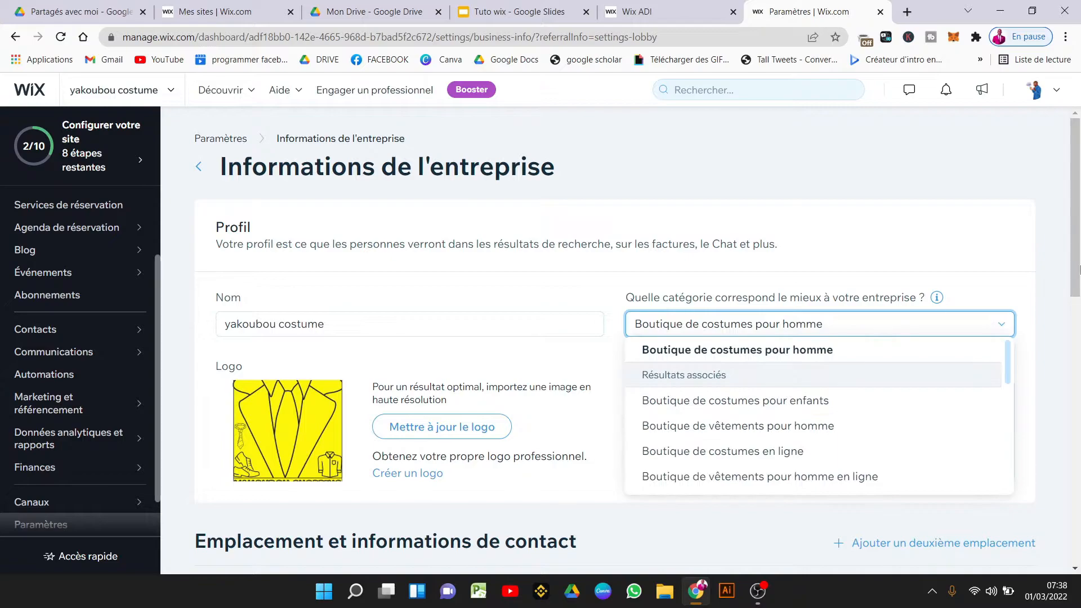
click(1008, 237)
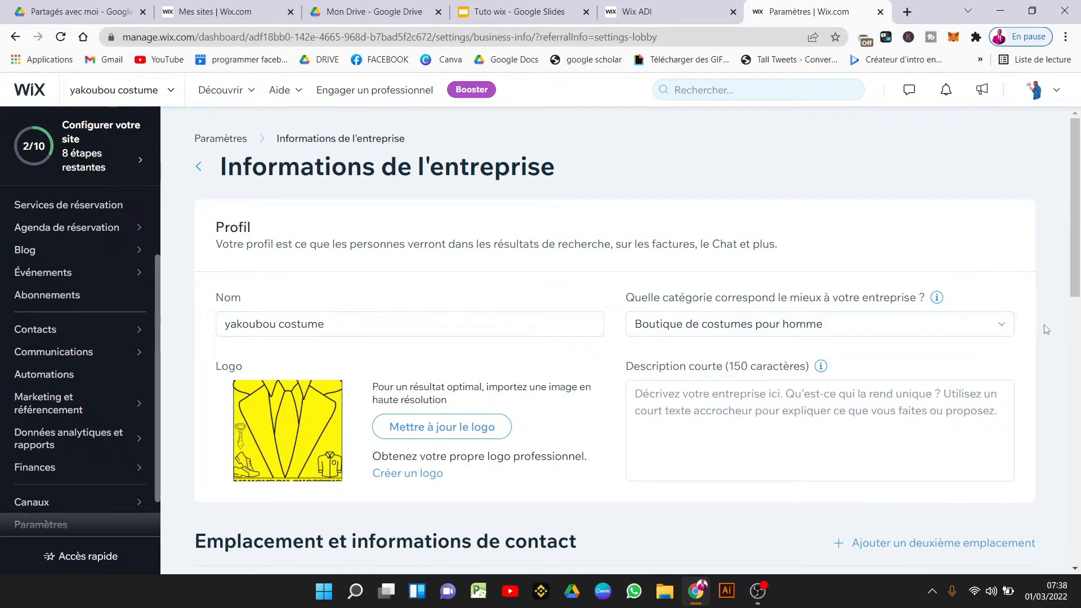
click(910, 414)
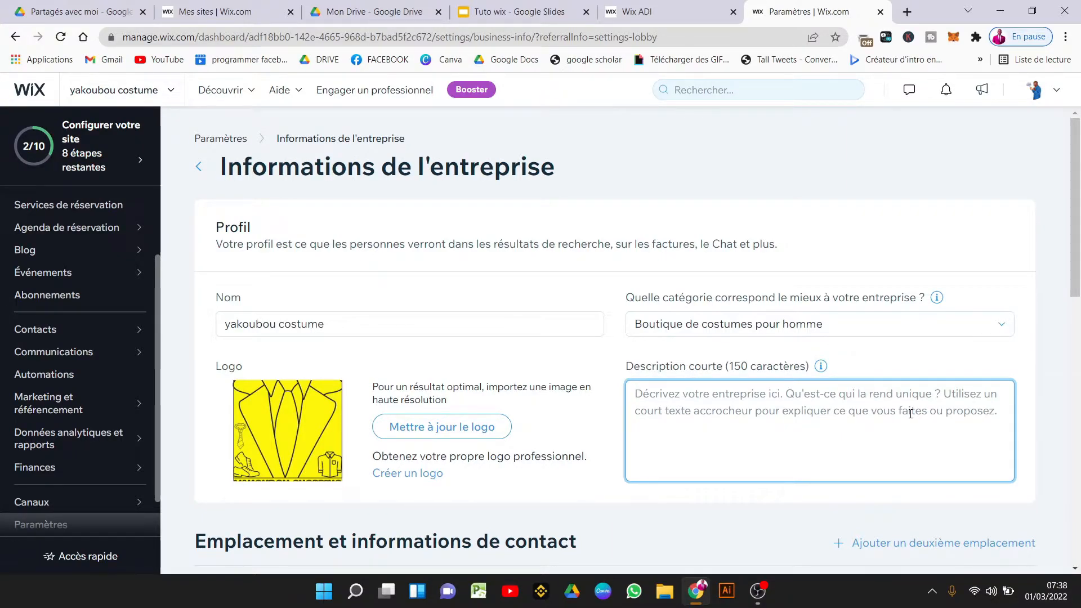
text(nous s)
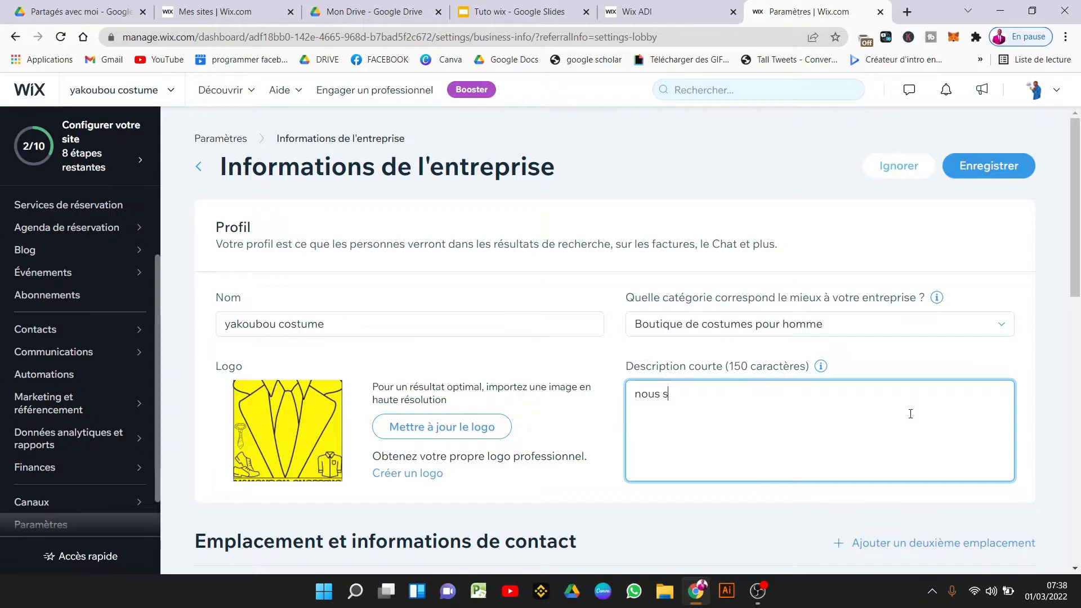
text(ommes spécialisé)
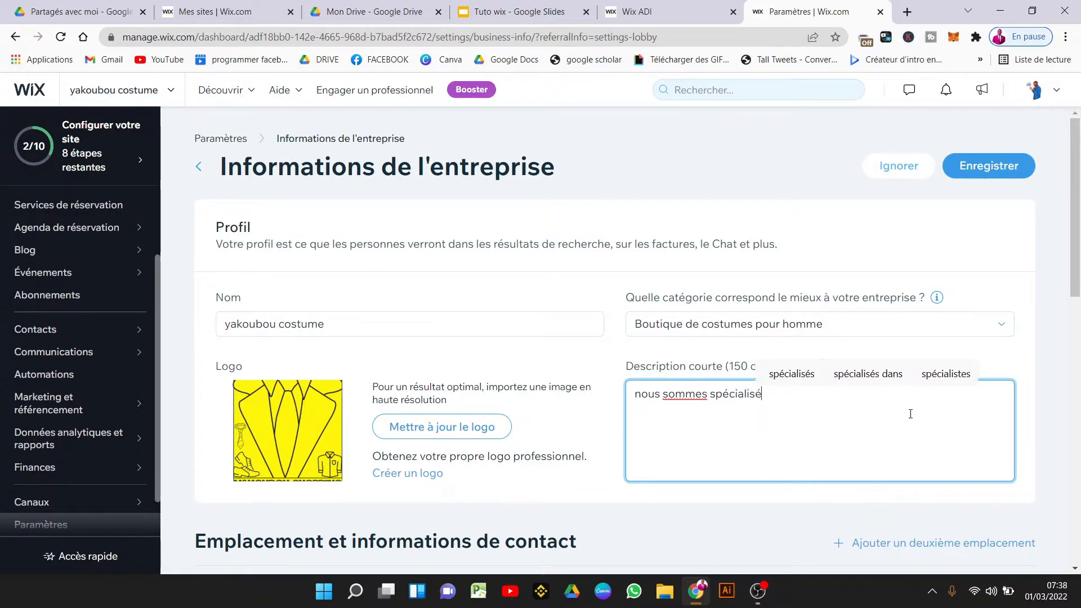
text(s dans la)
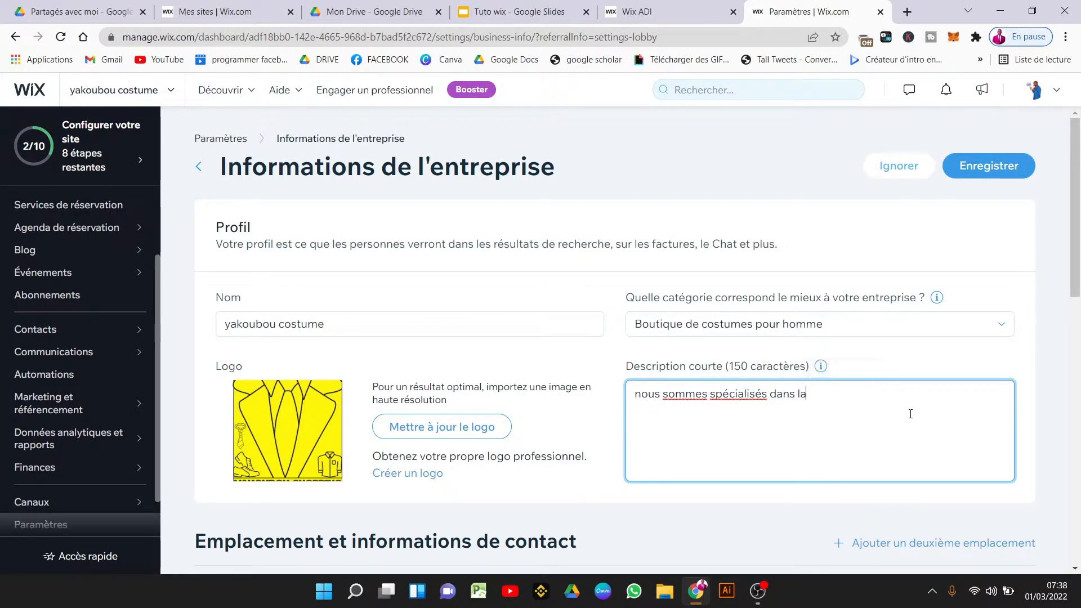
text( vente des costumes )
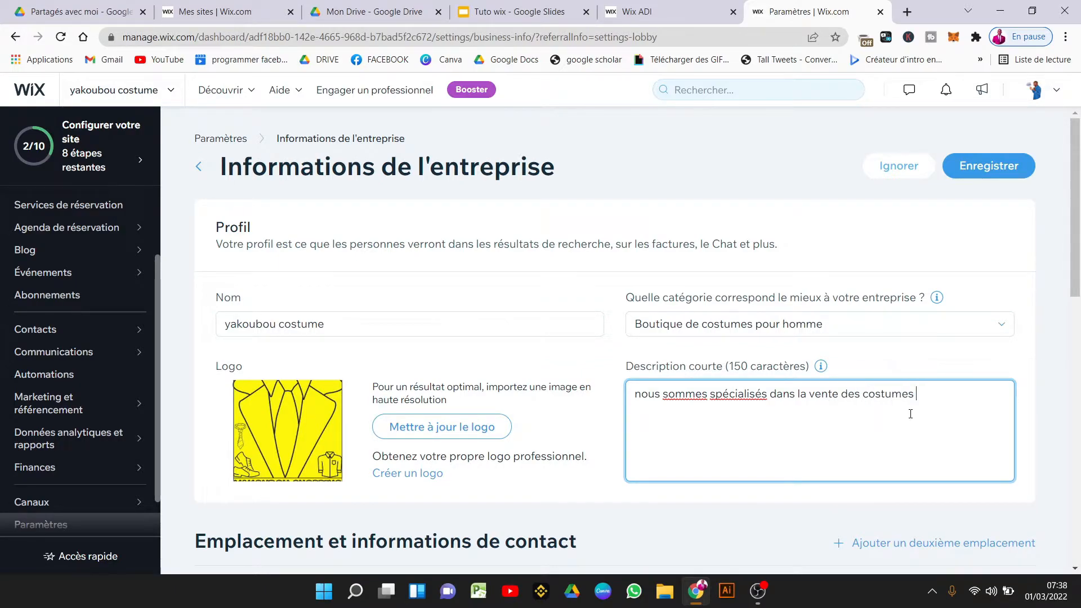
text(pour hommes depuis plus d)
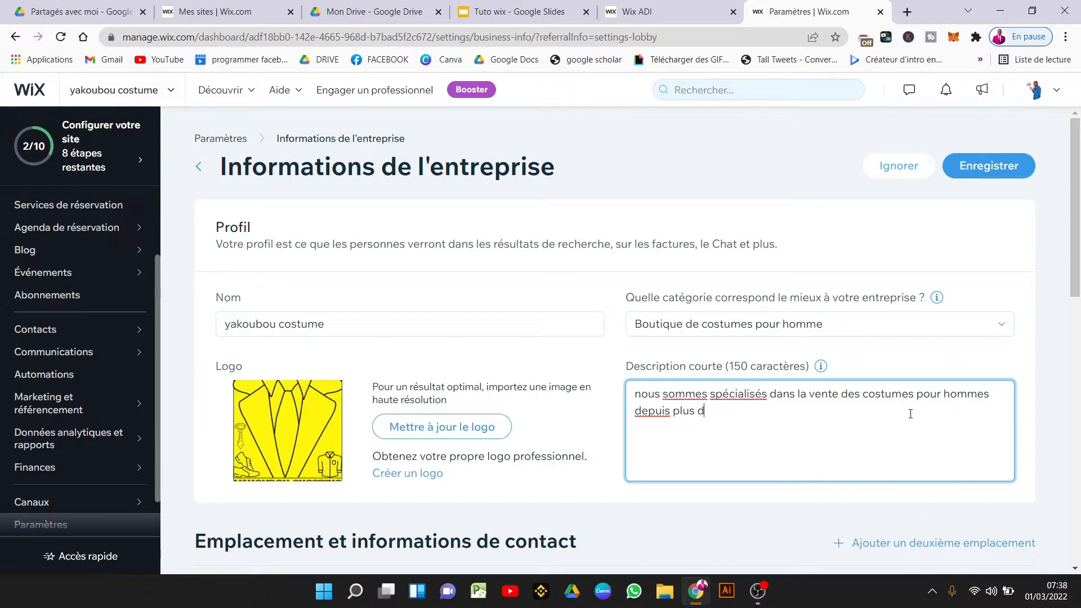
text(e 10 ans)
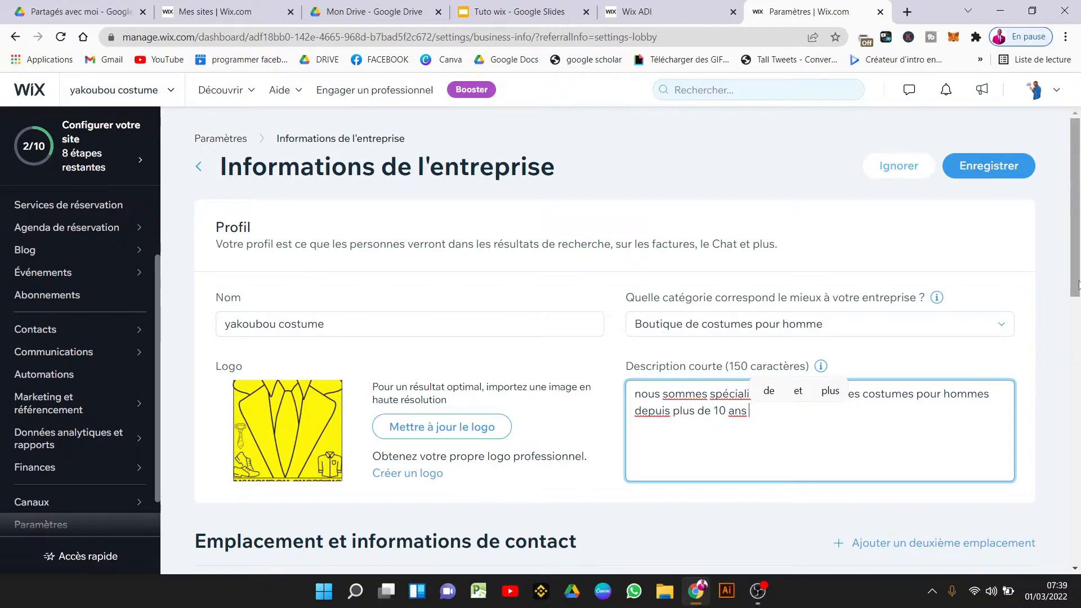
drag(1075, 276, 1079, 455)
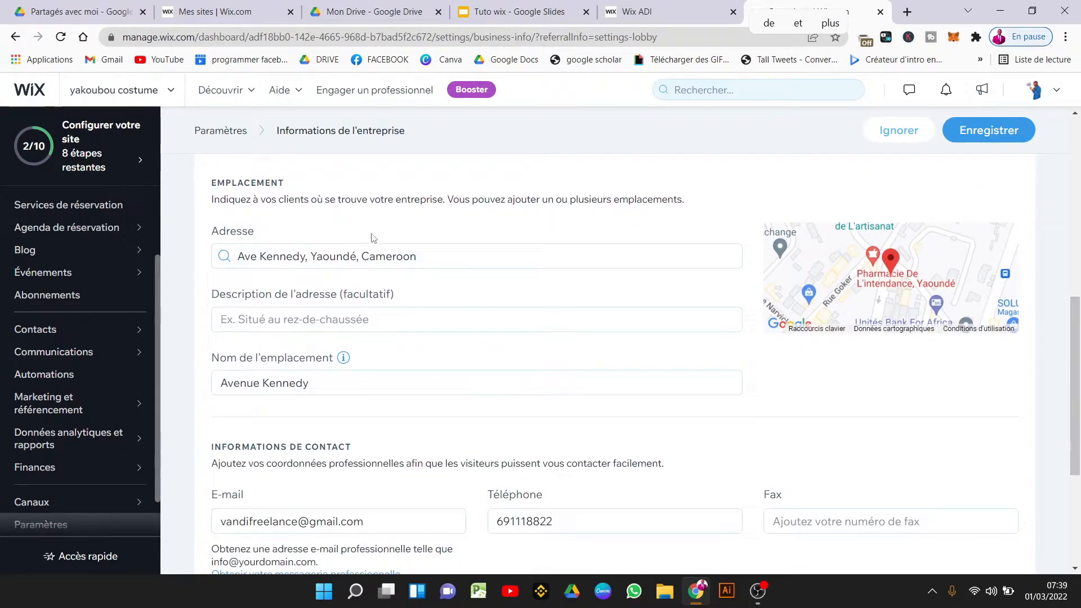
Review the address and contact e-mail, then leave for Paramètres without saving.
click(436, 258)
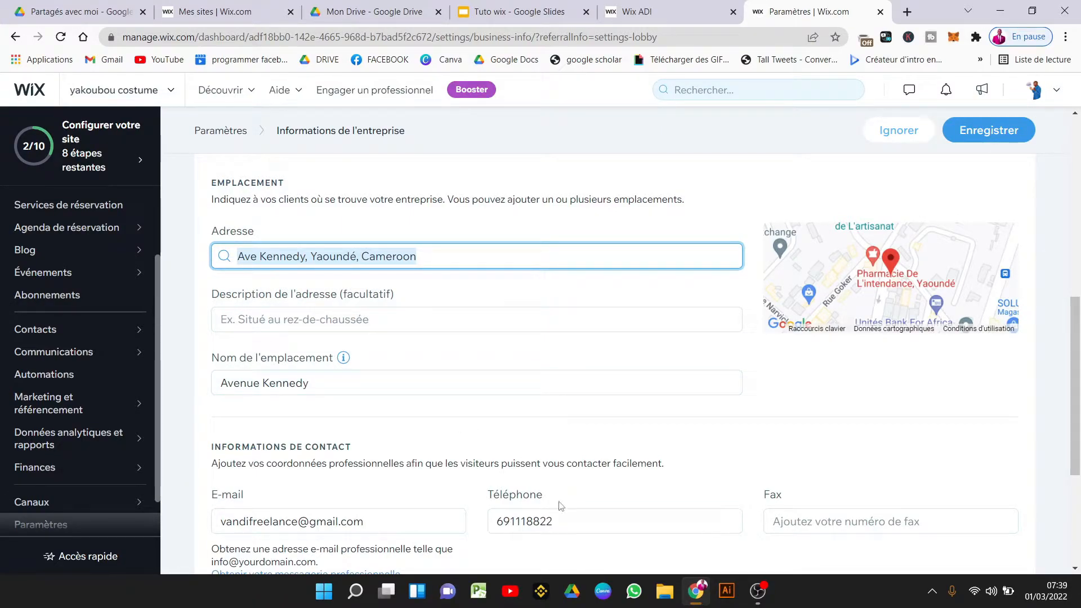
click(417, 528)
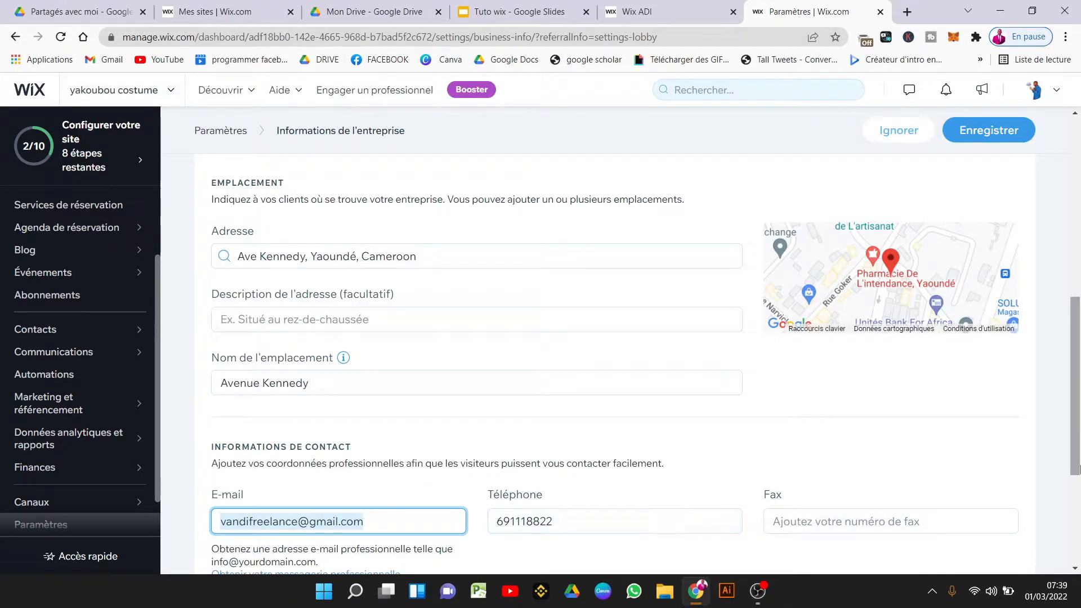
drag(1080, 397, 1080, 192)
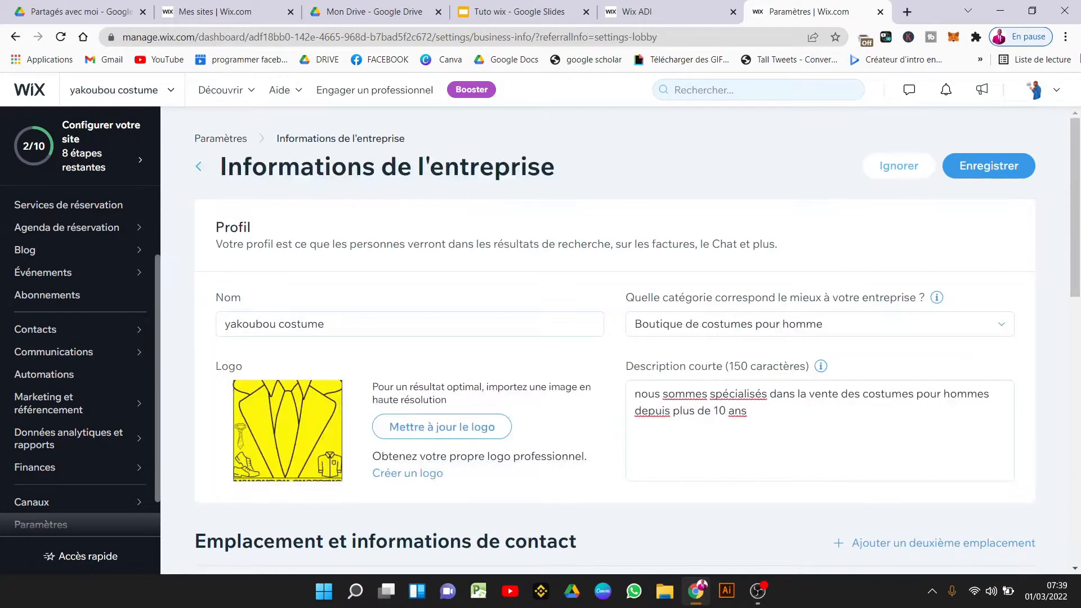
click(221, 142)
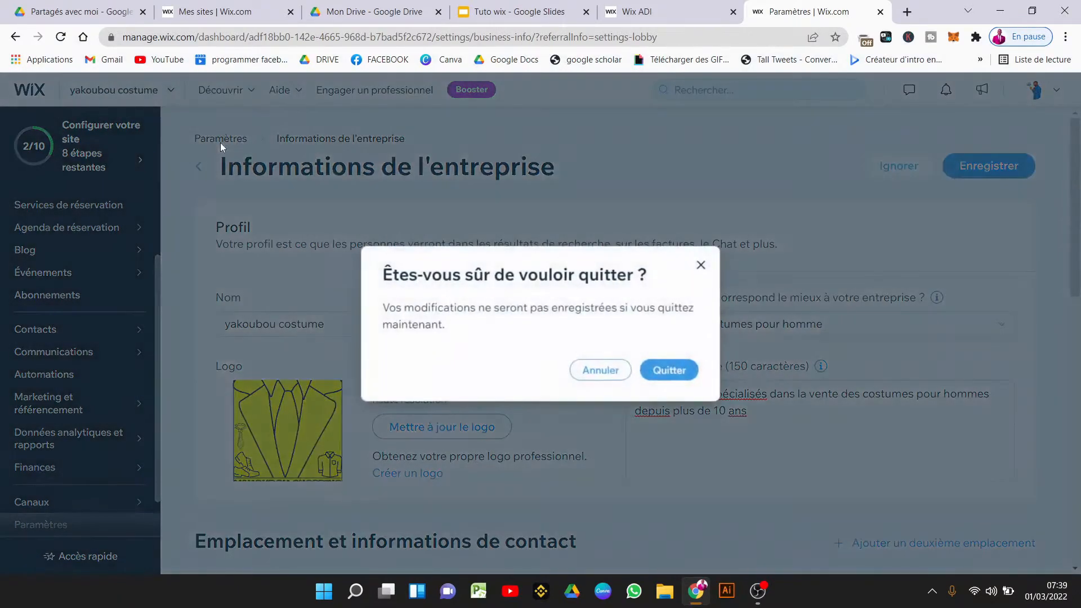
click(668, 370)
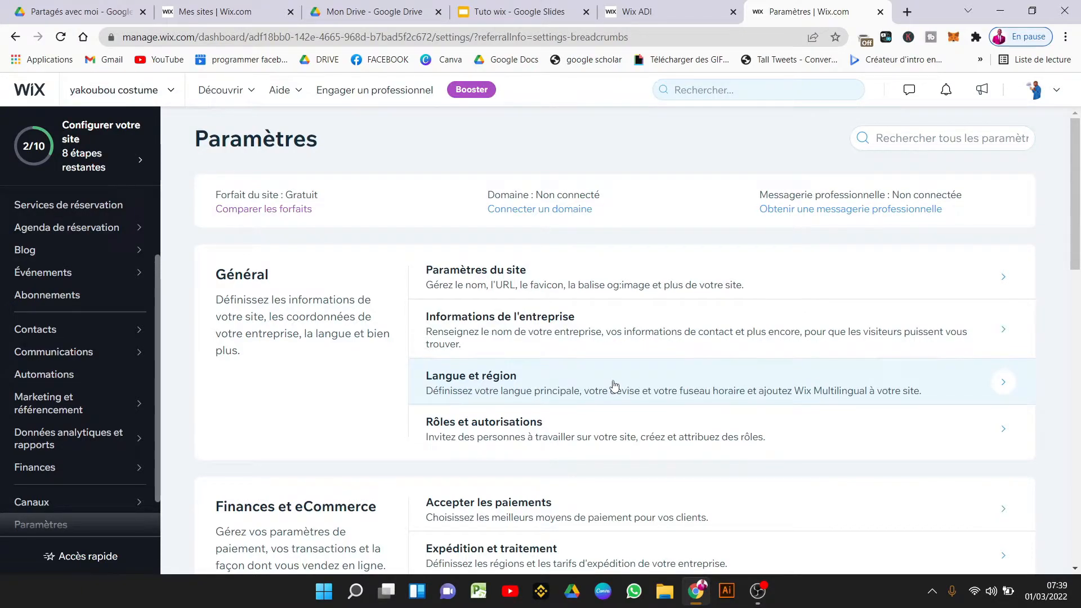
Open Rôles et autorisations, check the role and status filters, and start inviting someone.
click(636, 439)
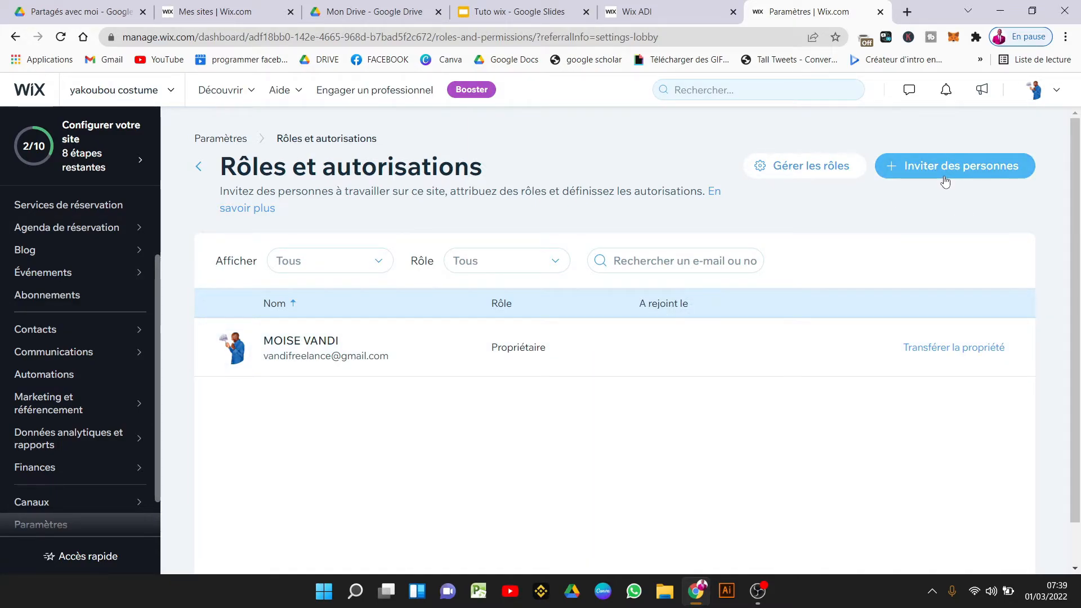
click(535, 269)
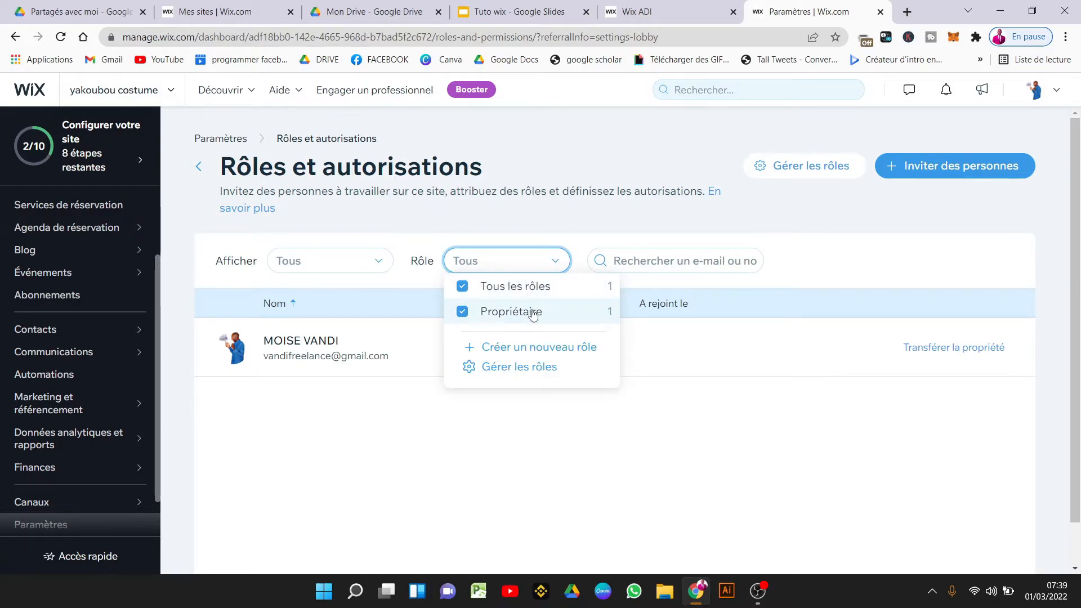
click(374, 258)
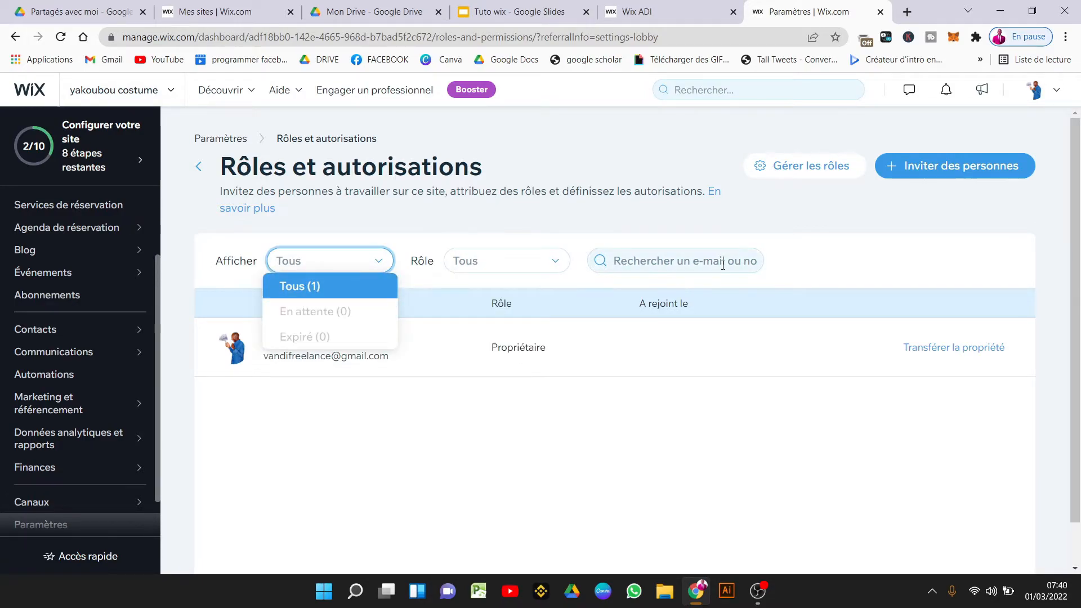
click(613, 428)
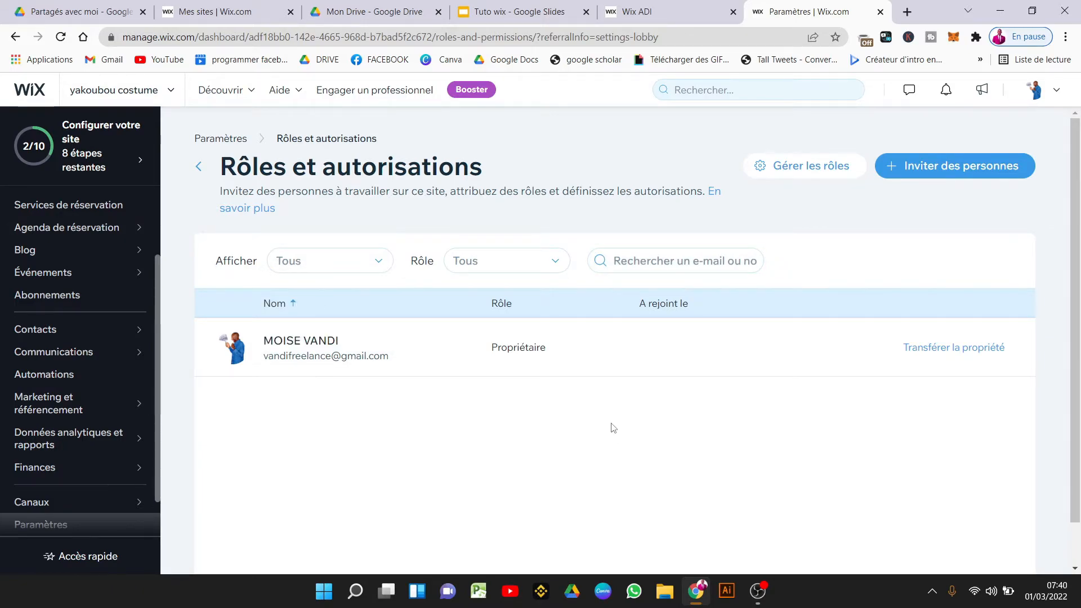
click(908, 179)
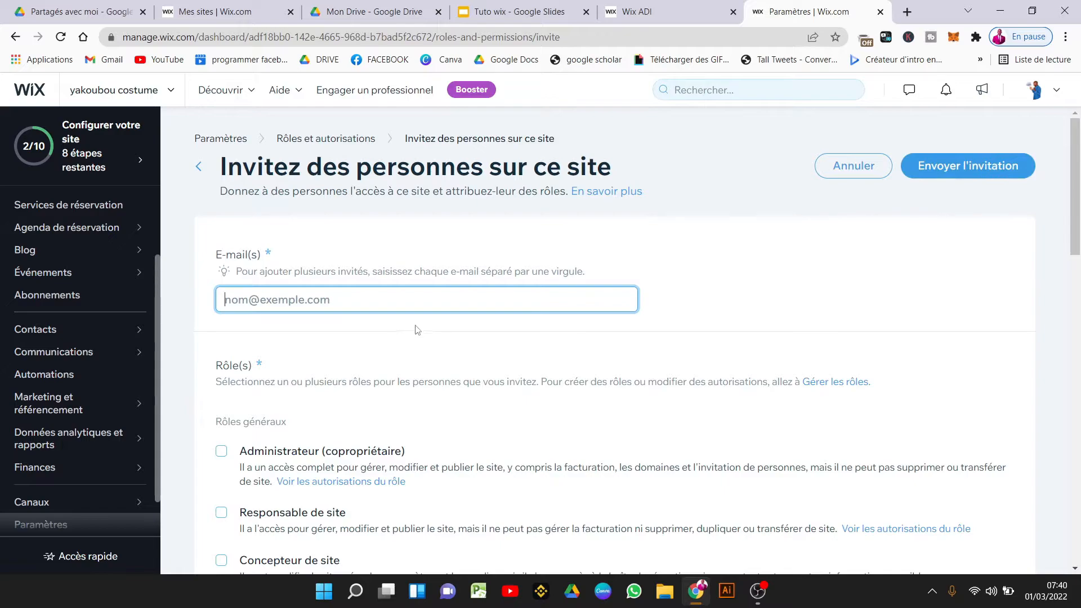
Enter a test value in the E-mail(s) field and scroll through the available roles.
text(vajdkk)
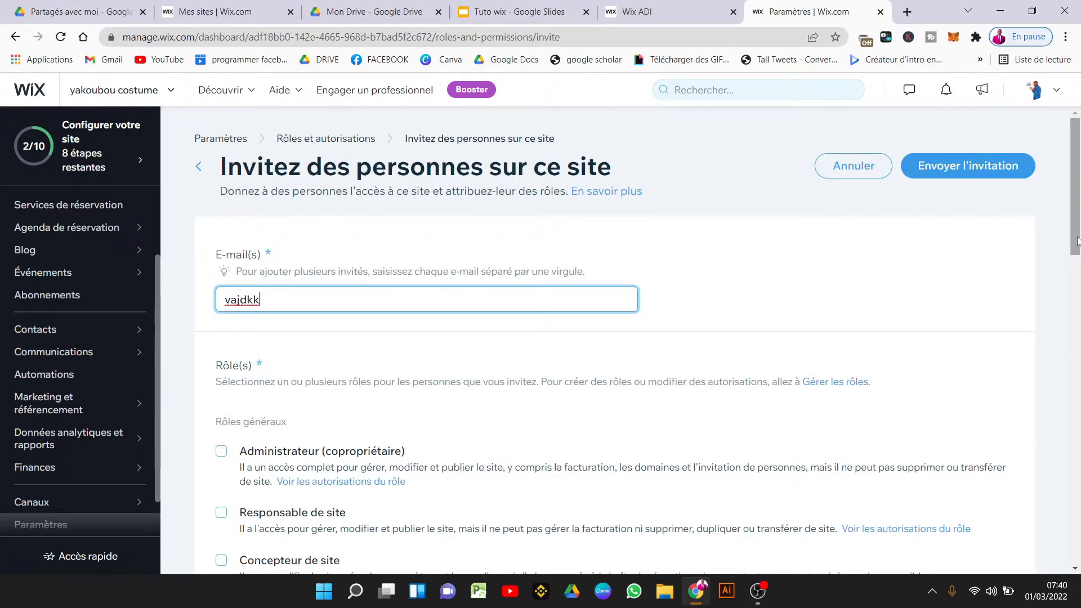
scroll(1078, 278, down, 4)
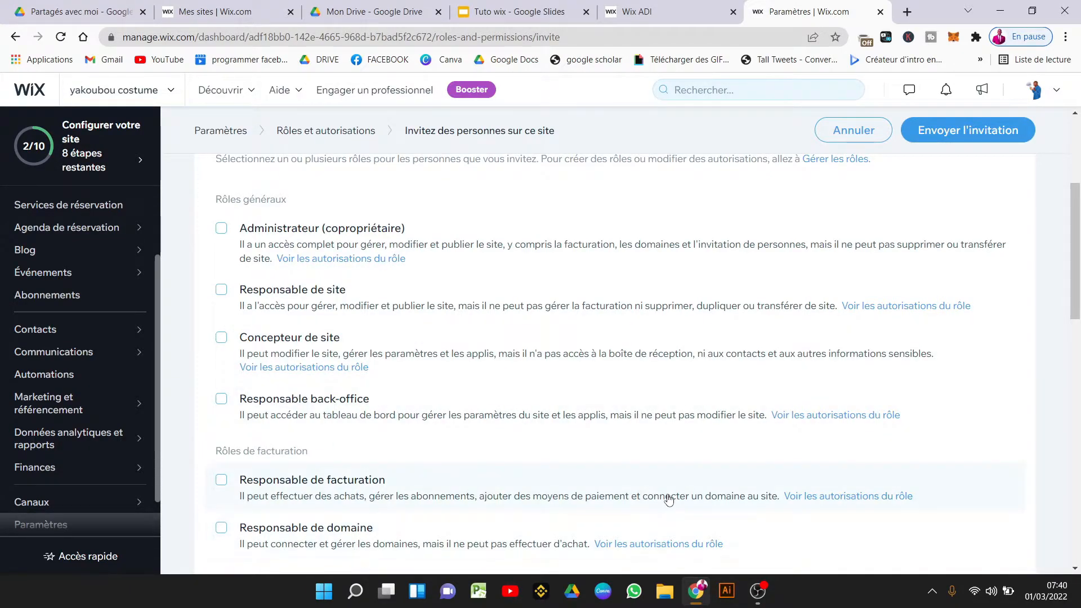
drag(1077, 284, 1078, 321)
Open Accepter les paiements and confirm Cameroun as the business location.
click(306, 125)
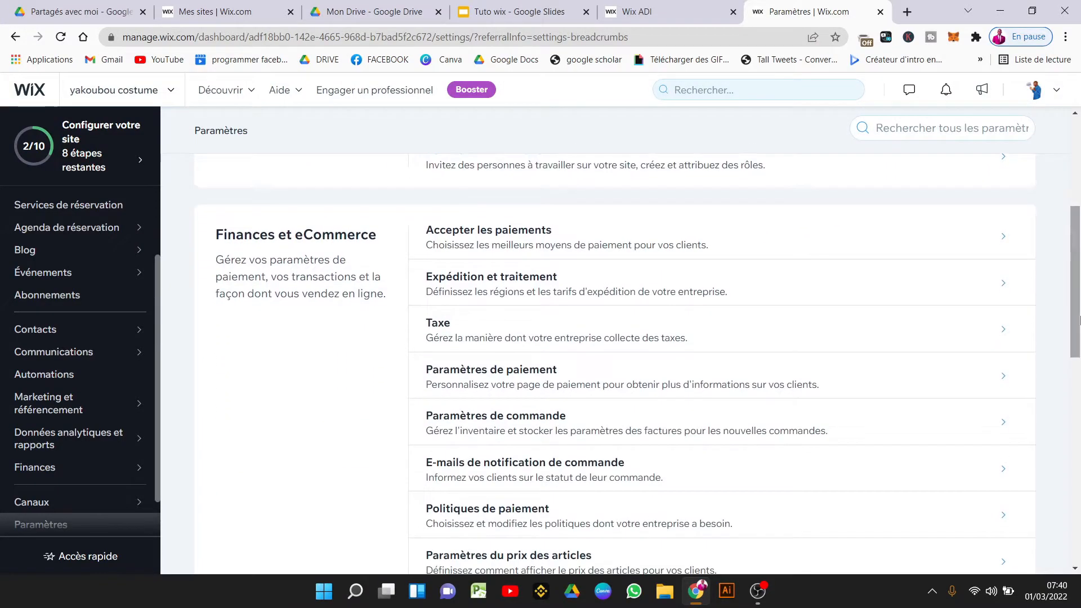
click(567, 249)
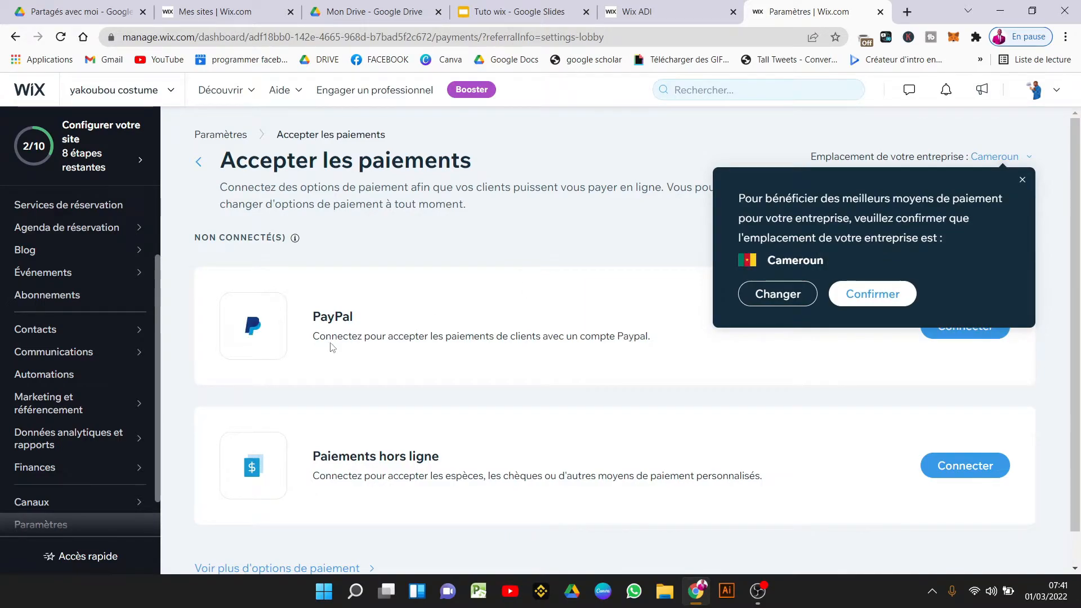
click(851, 295)
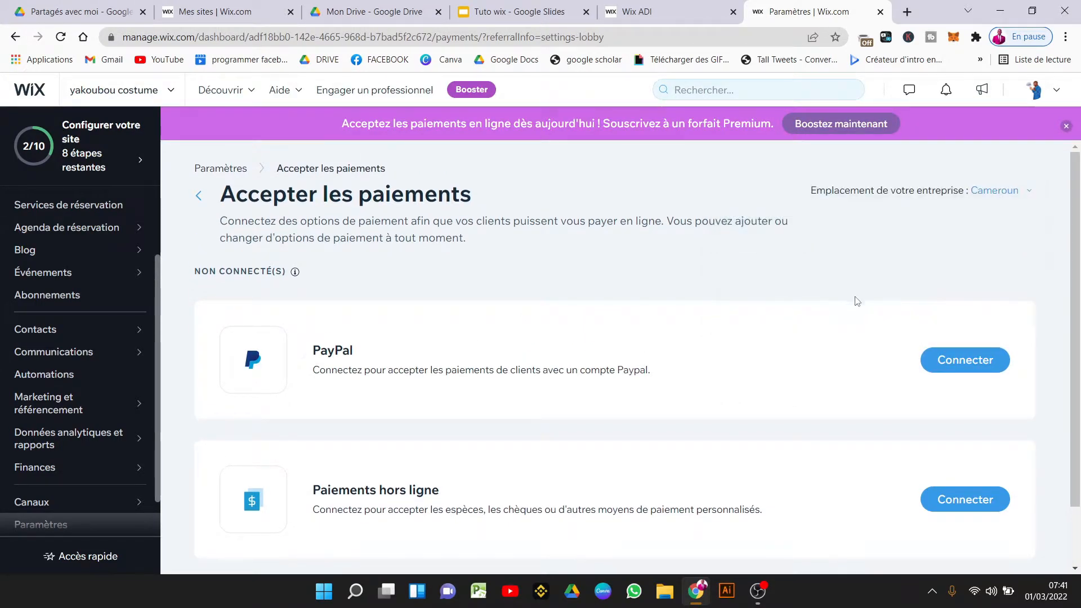
Review the PayPal connection steps, then return to the Paramètres overview.
click(957, 366)
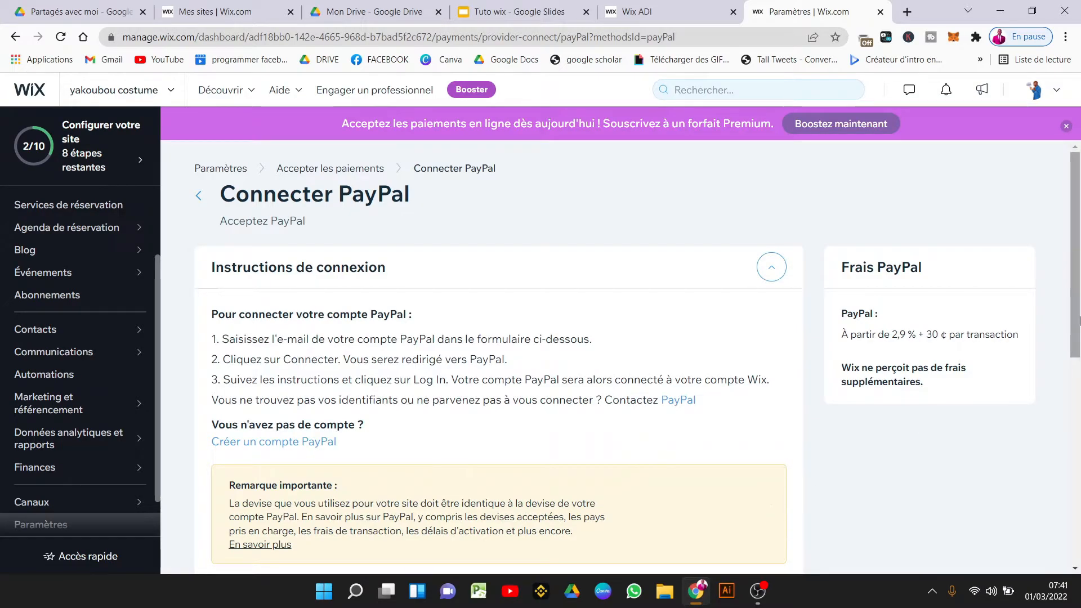
scroll(1078, 336, down, 2)
drag(1078, 336, 1077, 262)
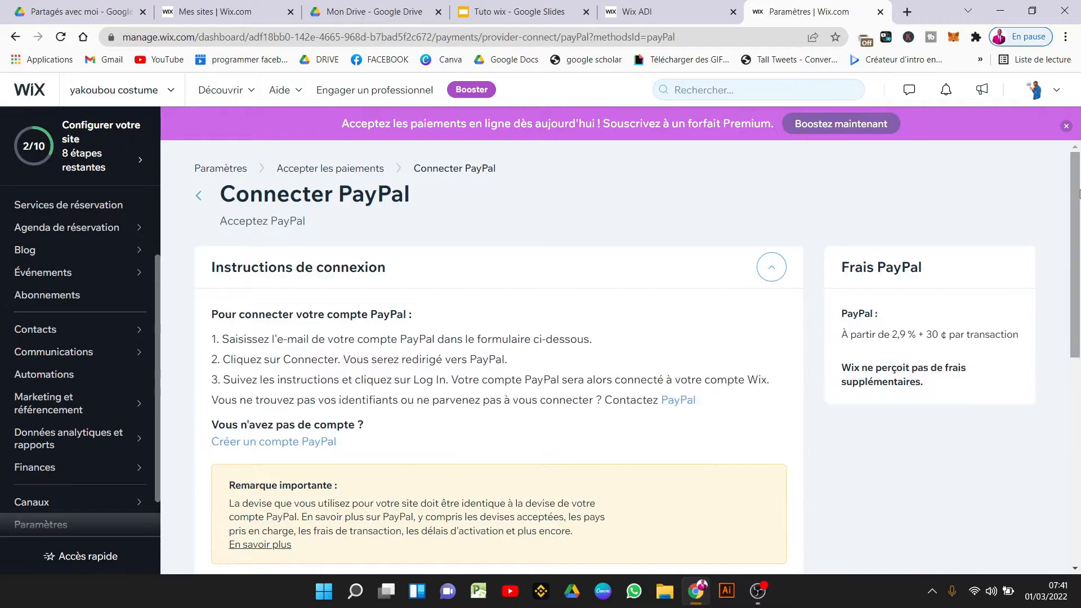
click(221, 168)
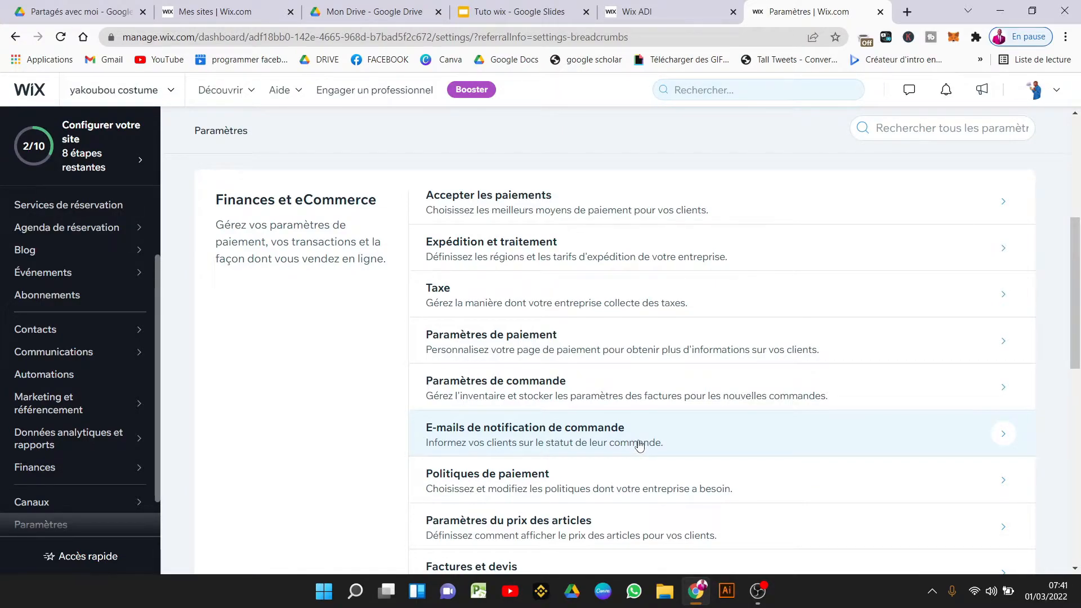
Turn on the e-mail notification for new bookings under E-mails et SMS de rappel and save.
drag(1079, 301, 1079, 302)
scroll(228, 205, down, 6)
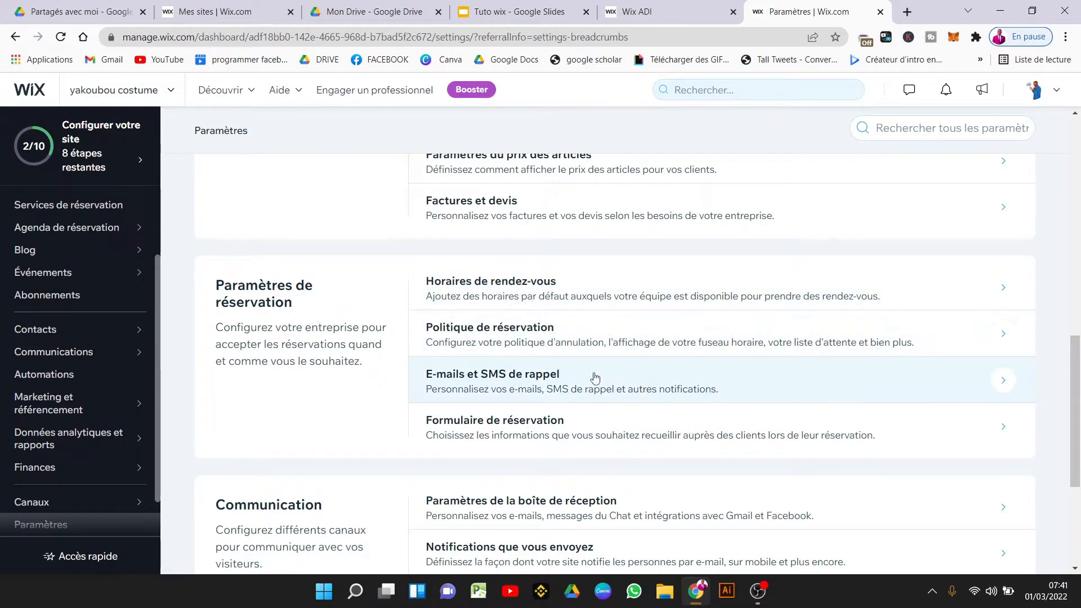
click(570, 387)
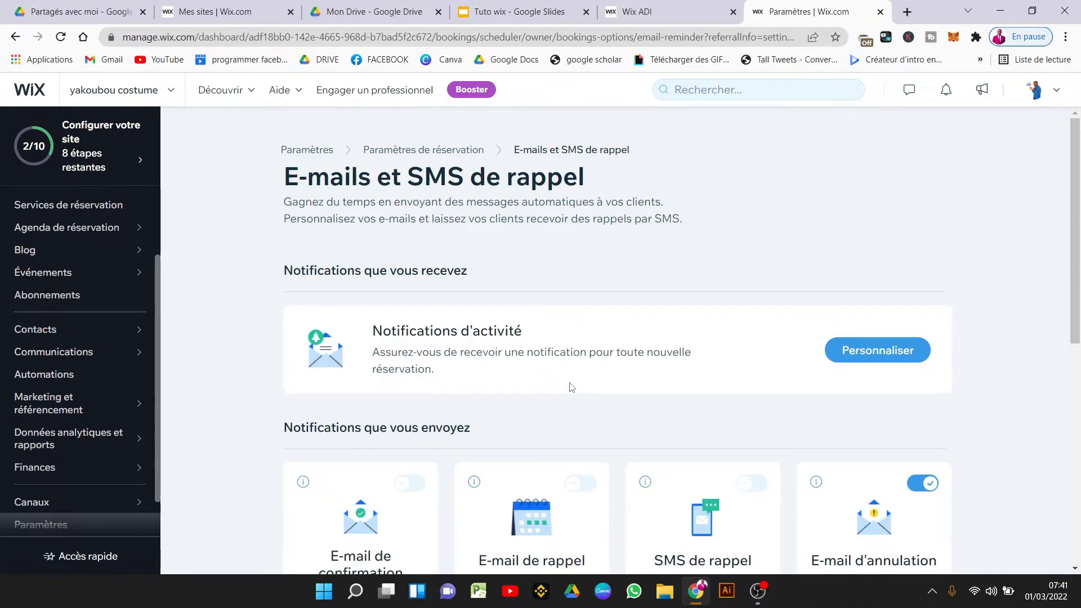
drag(1079, 242, 1079, 353)
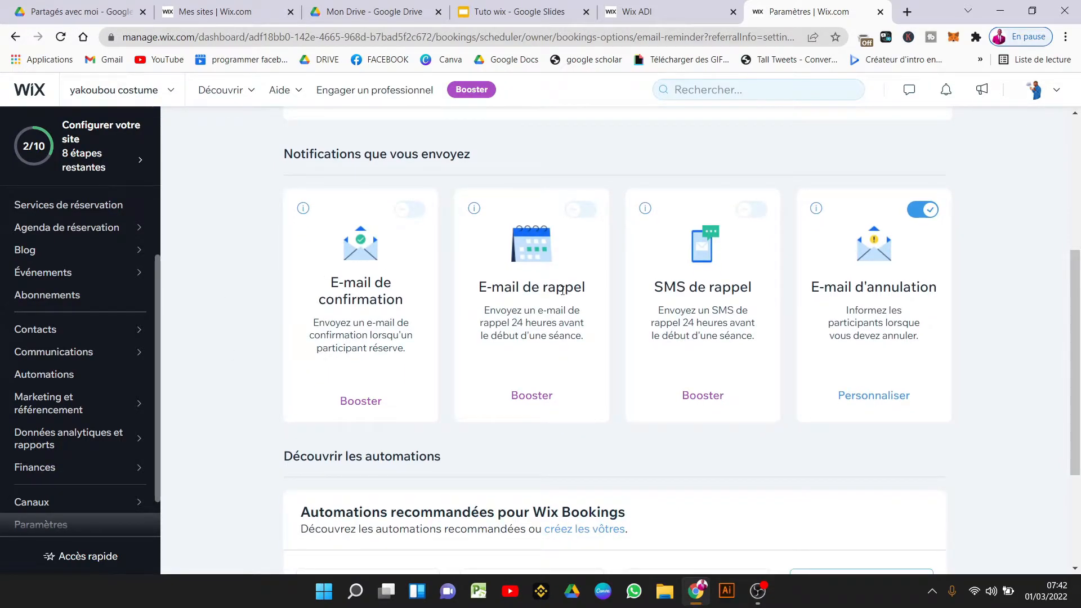
drag(1070, 280, 1057, 163)
click(872, 325)
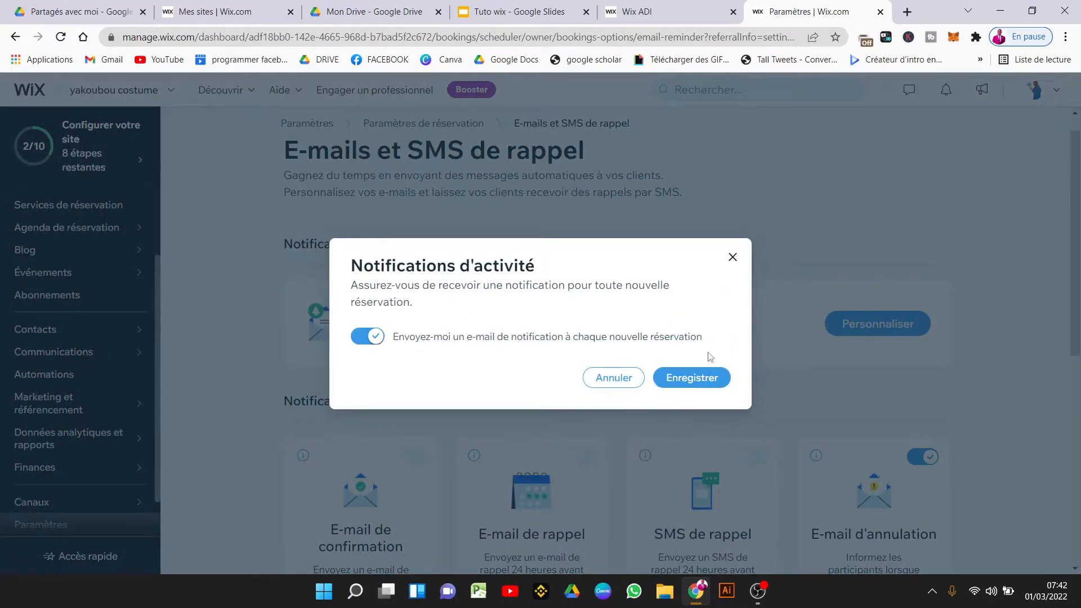
click(703, 377)
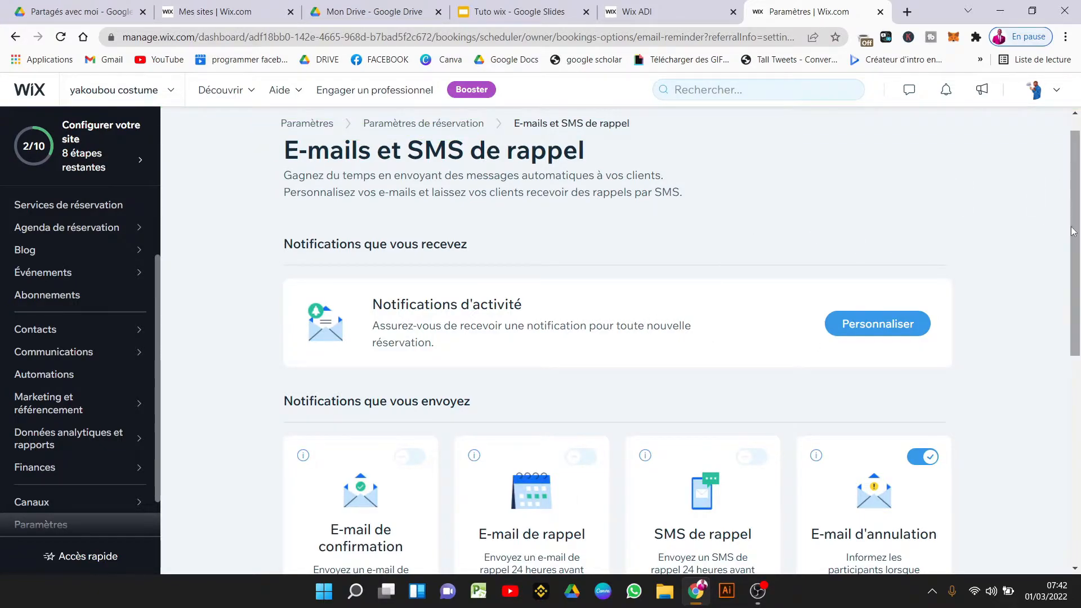
drag(1079, 304, 1079, 442)
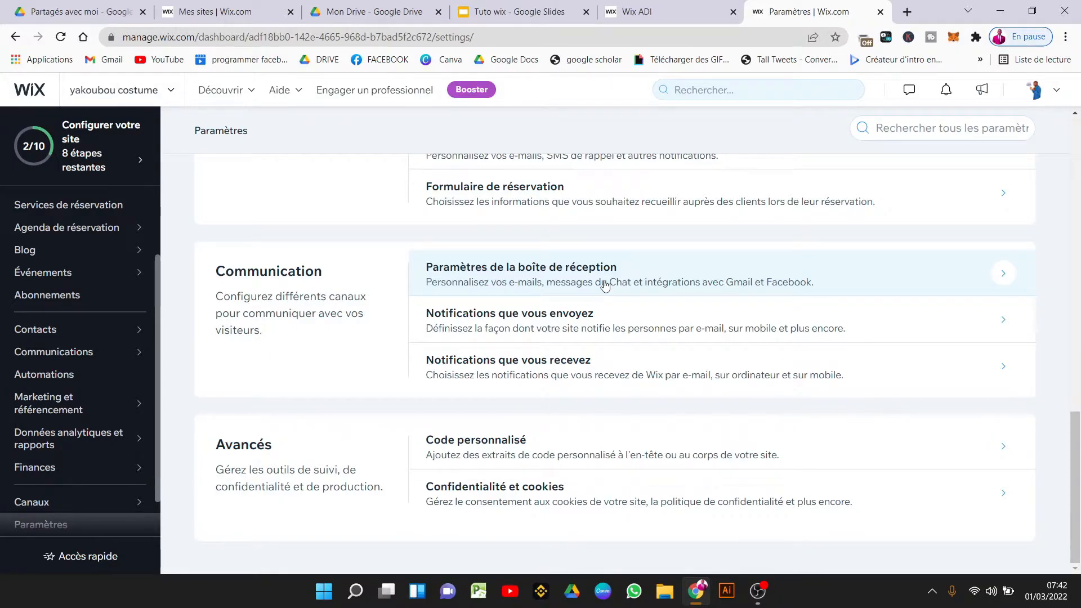
Open the inbox E-mail settings and review the outgoing subject 'yakoubou costume vous a envoyé un nouveau message'.
click(642, 276)
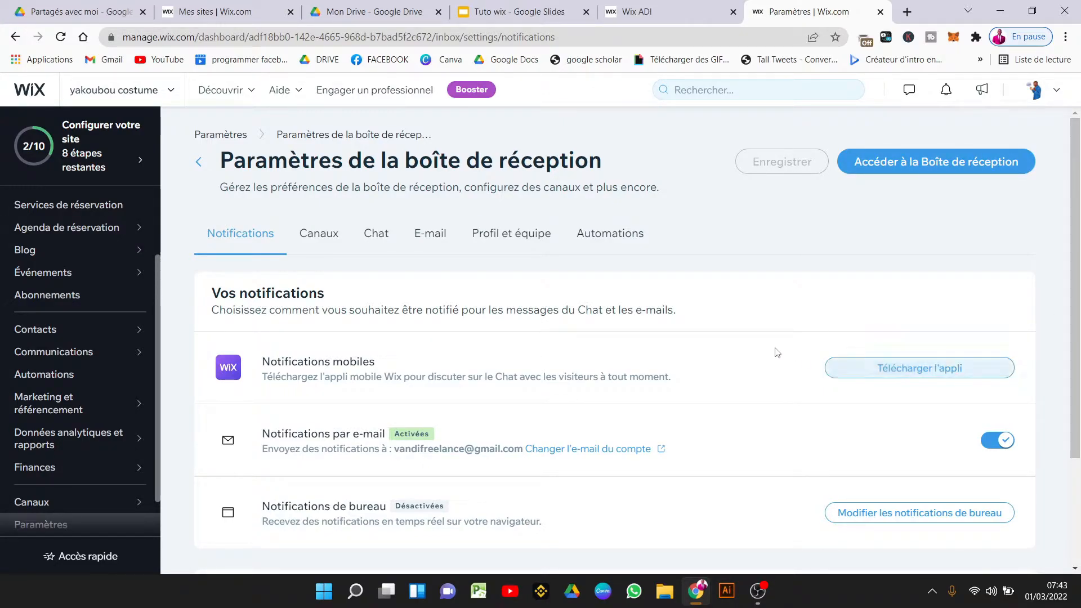
click(448, 230)
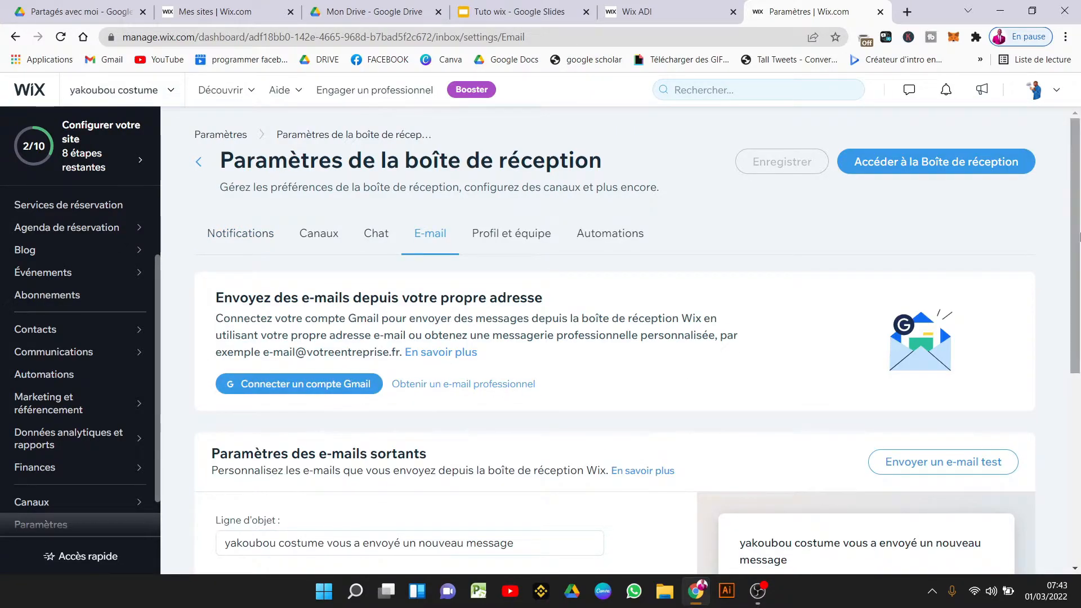
drag(1079, 238, 1079, 384)
triple_click(394, 275)
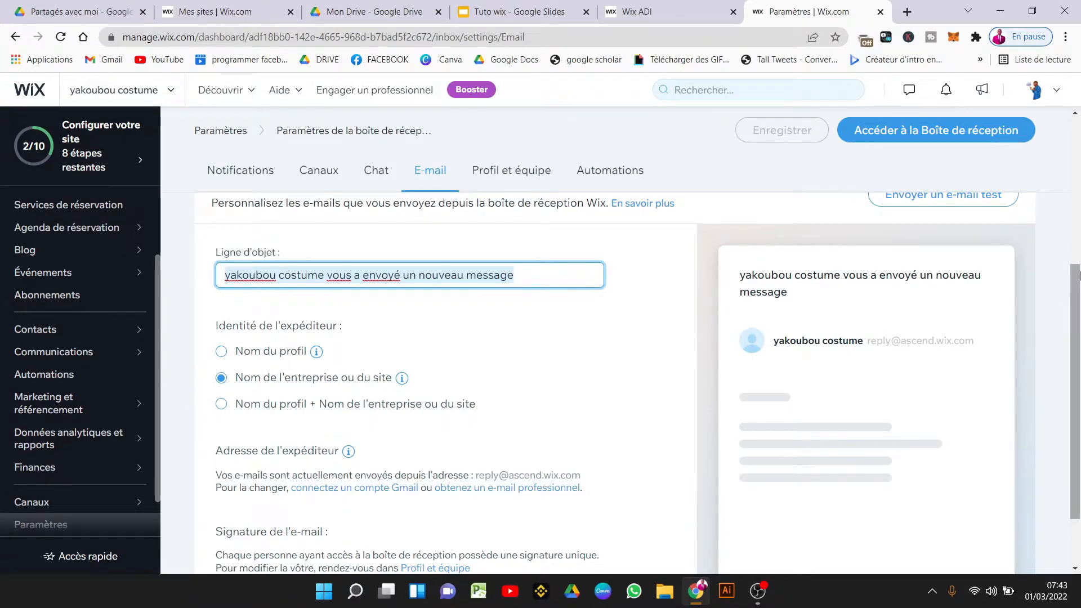
drag(1078, 298, 1078, 377)
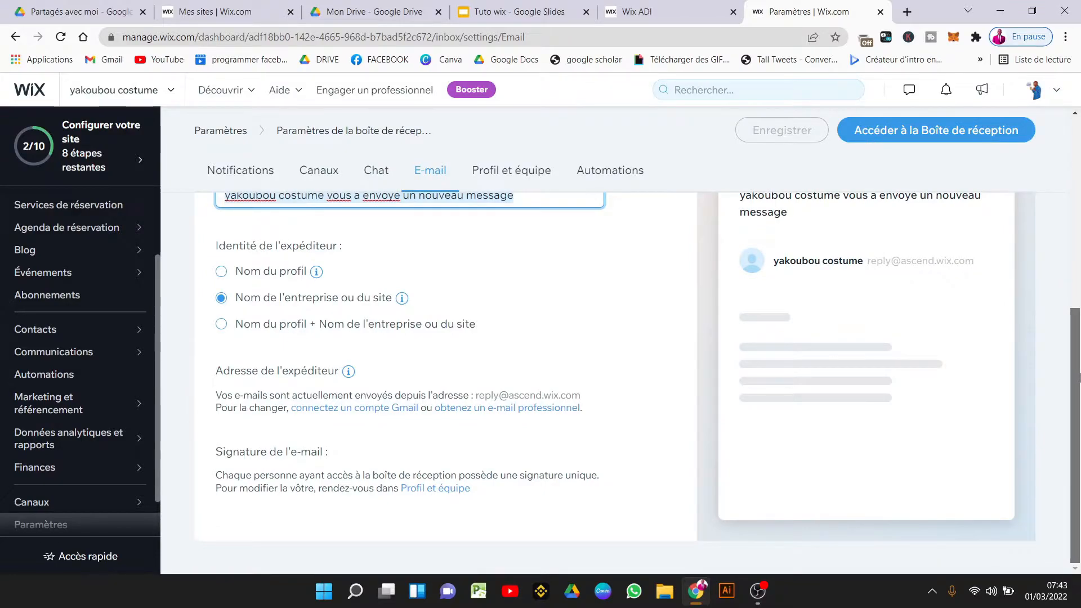
scroll(888, 471, up, 3)
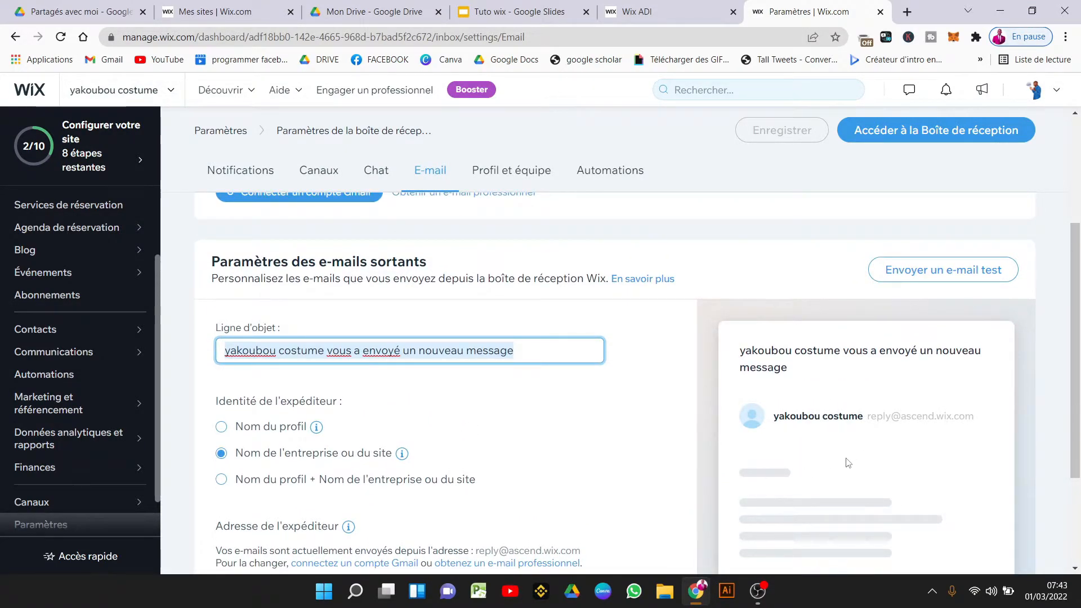
drag(1078, 332, 1068, 235)
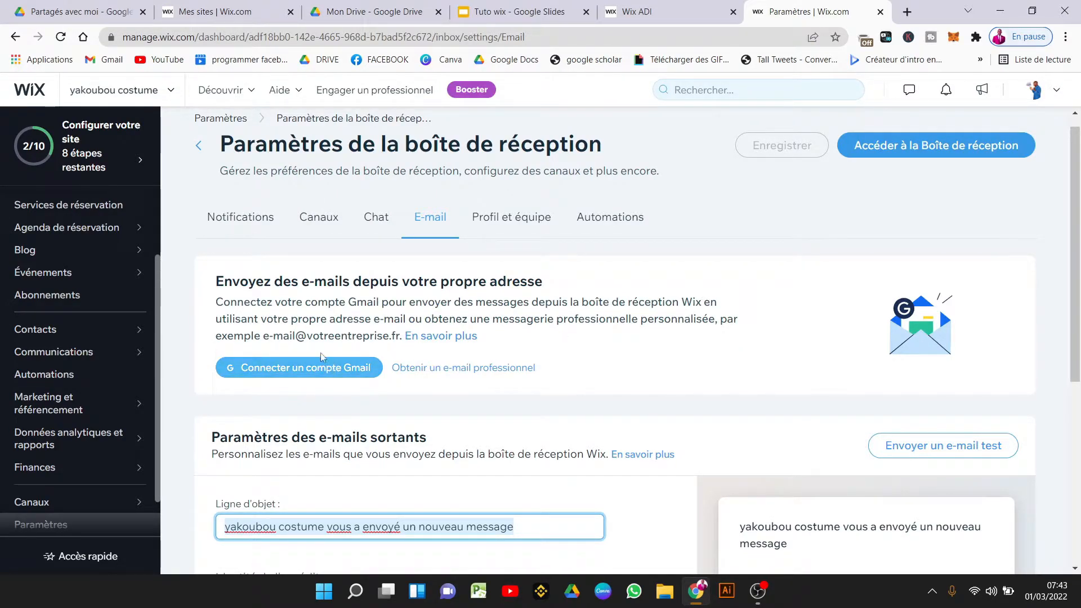
Connect a Google account as the Gmail sender for outgoing inbox e-mails and allow access.
click(304, 367)
click(535, 437)
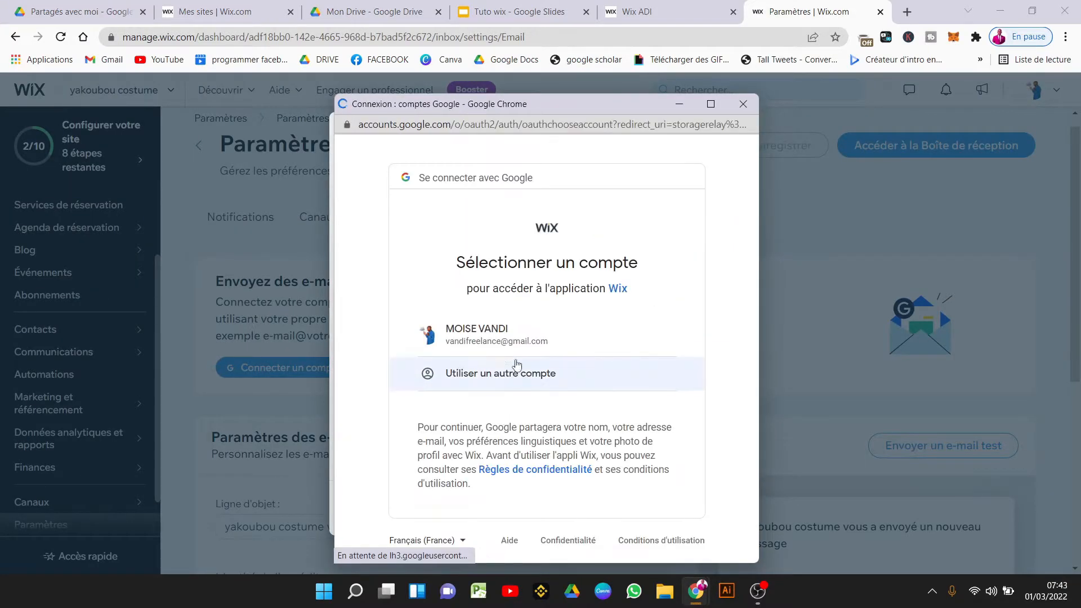
click(489, 338)
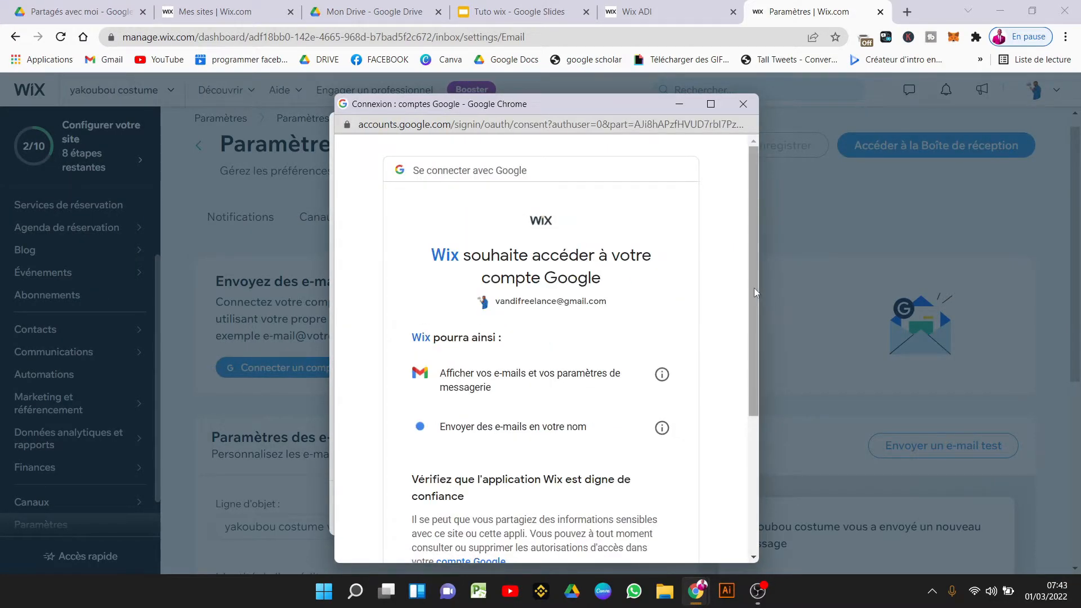
drag(754, 288, 769, 506)
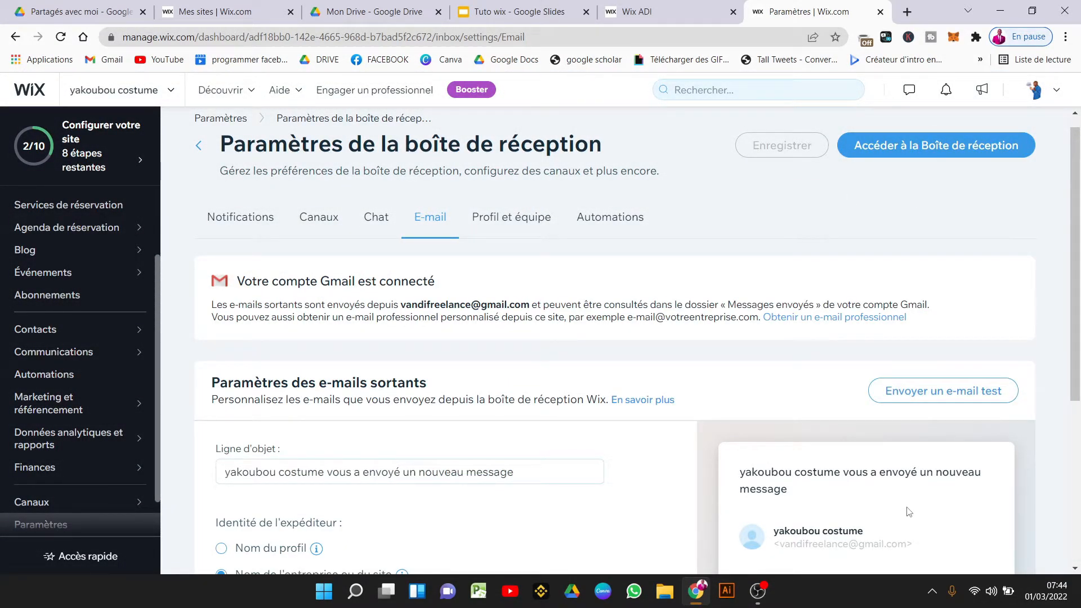
scroll(1078, 248, down, 4)
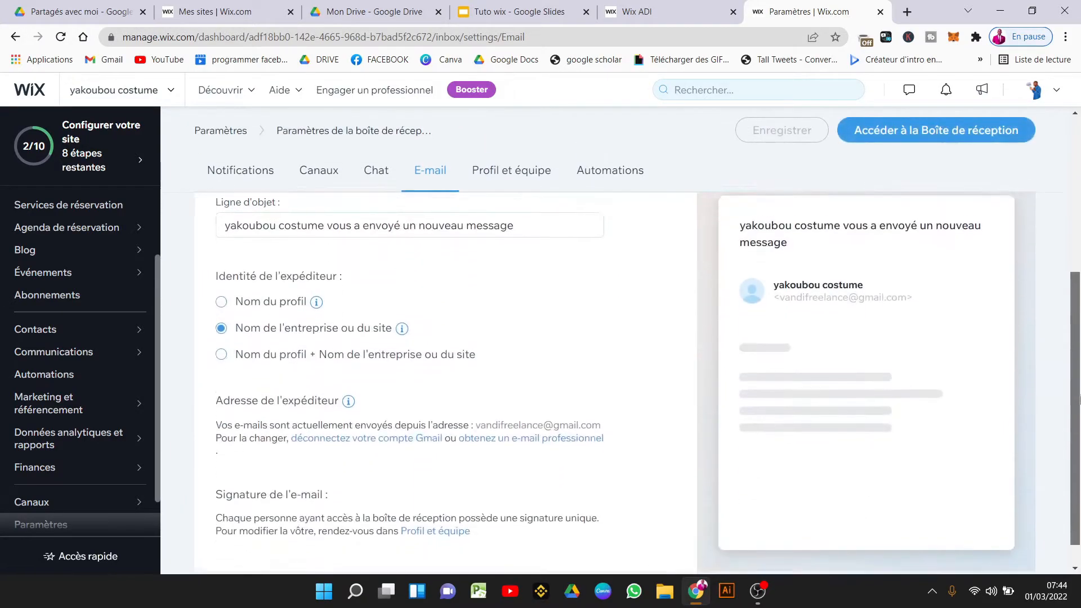
scroll(1078, 248, up, 5)
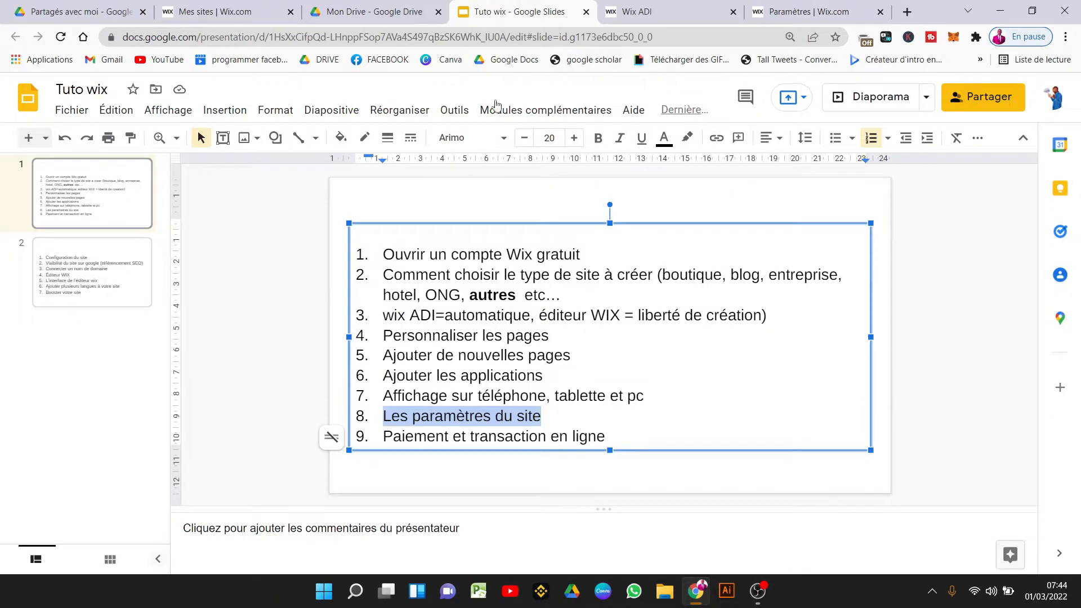
Return to the Wix inbox settings and bring up the 'Configurons votre site' setup checklist.
click(101, 296)
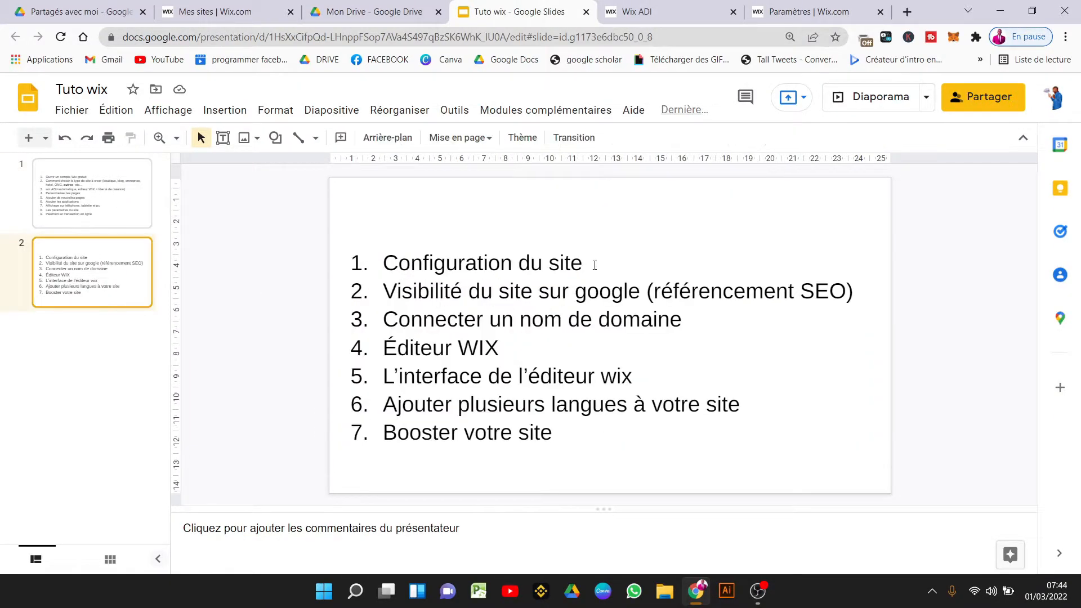
click(808, 12)
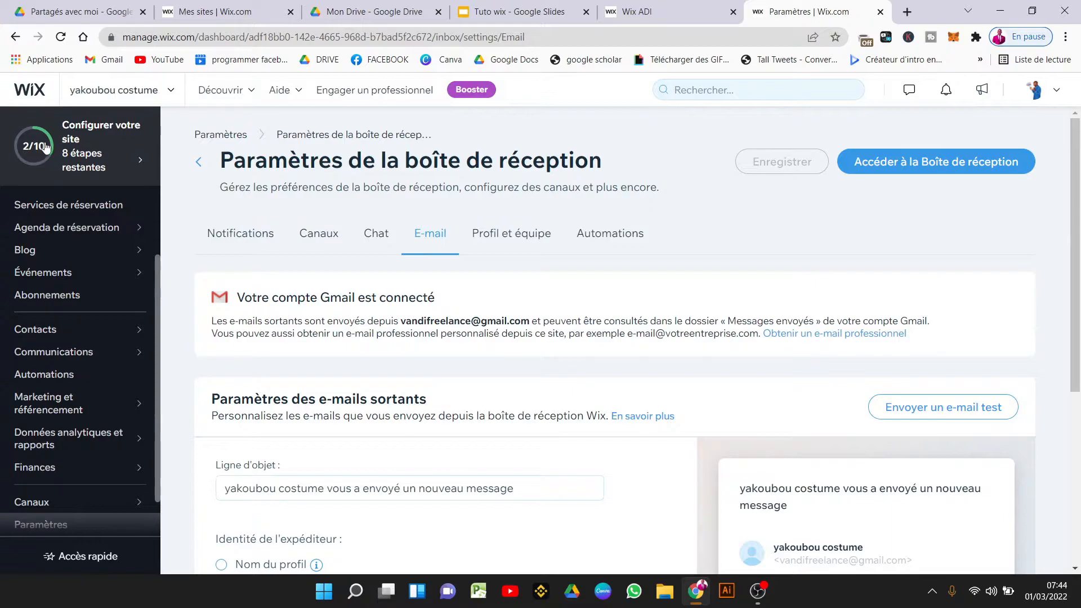
click(89, 167)
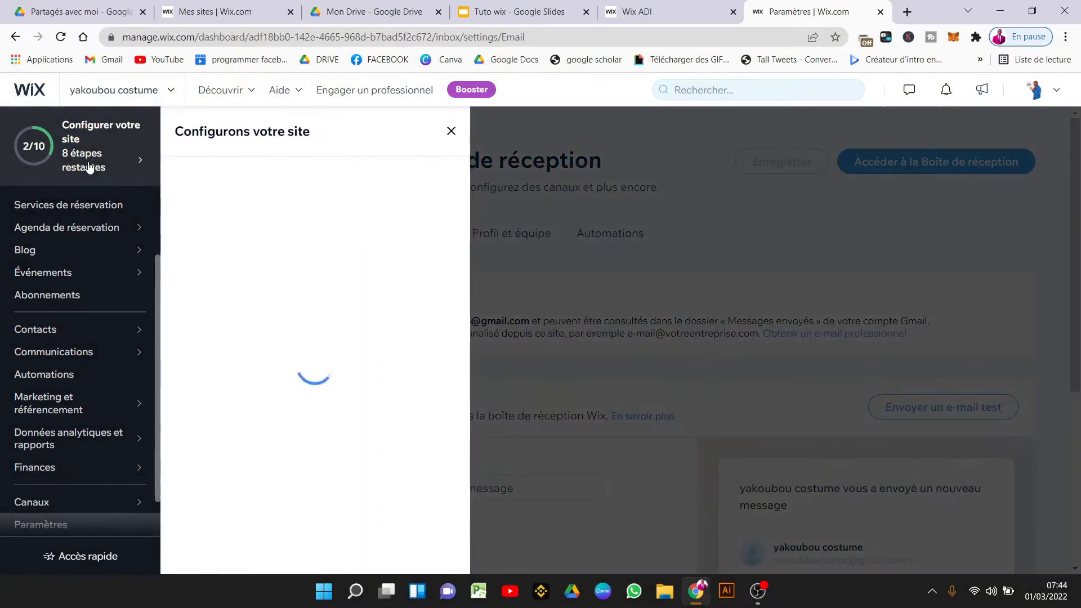
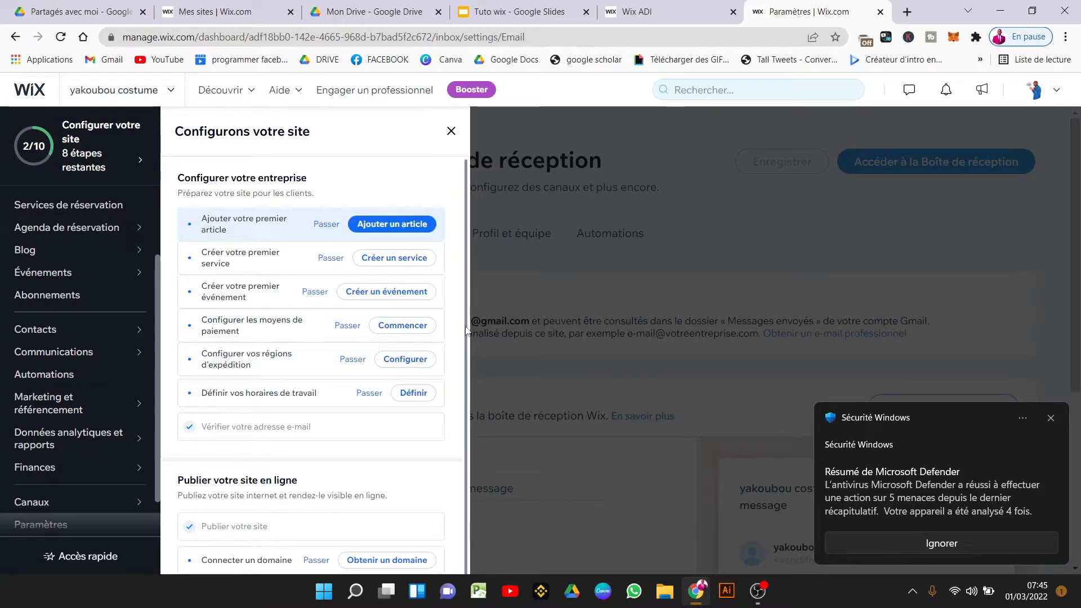
Scroll the setup checklist and open 'Configurer vos régions d'expédition'.
scroll(411, 464, down, 1)
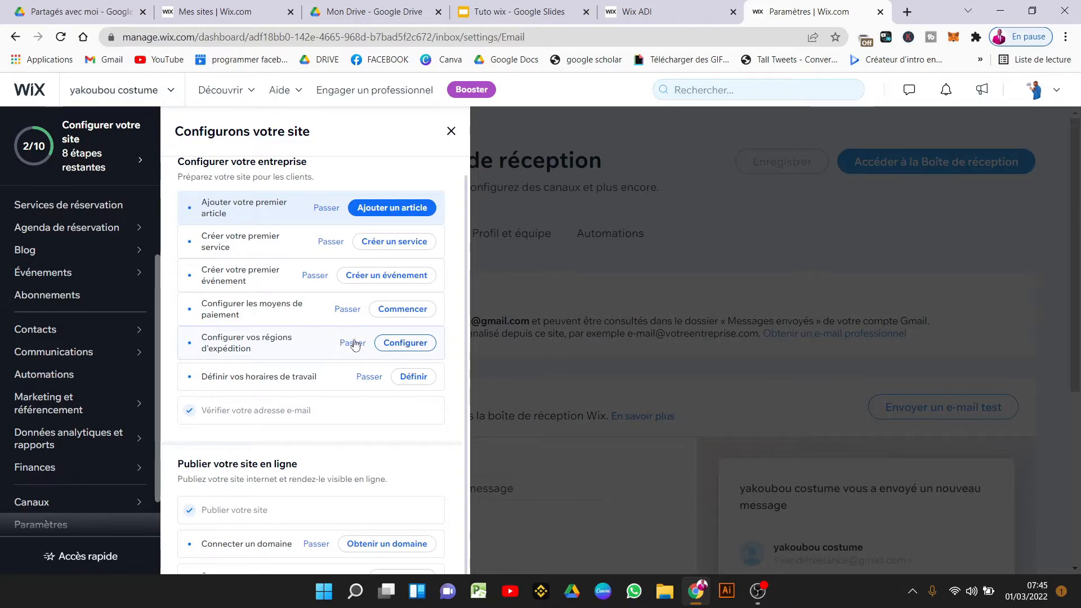
click(392, 347)
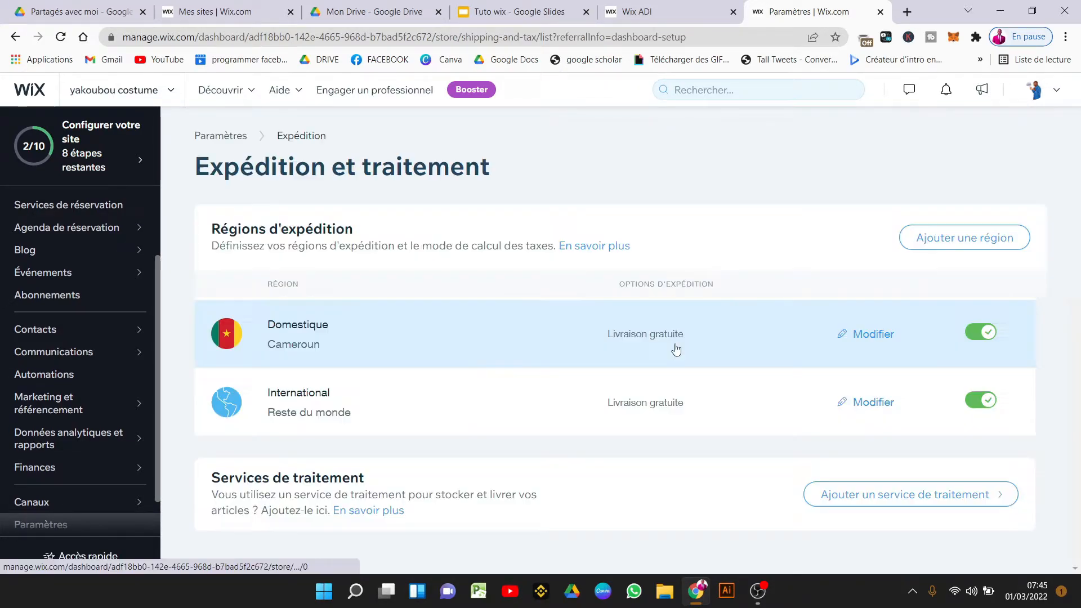
Disable the International shipping region and go to 'Ajouter un service de traitement'.
click(978, 398)
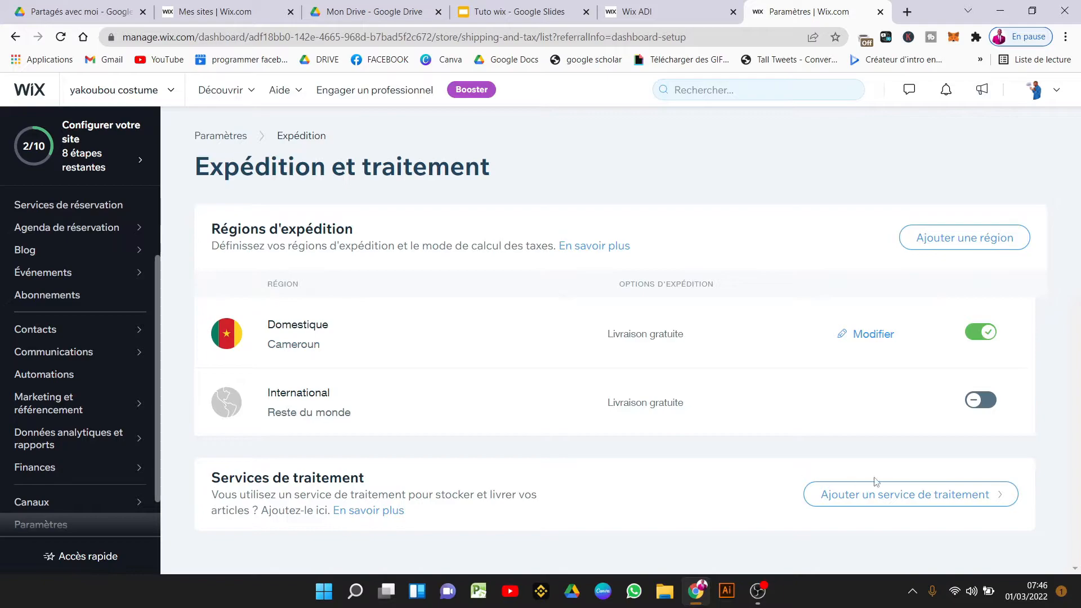
click(902, 494)
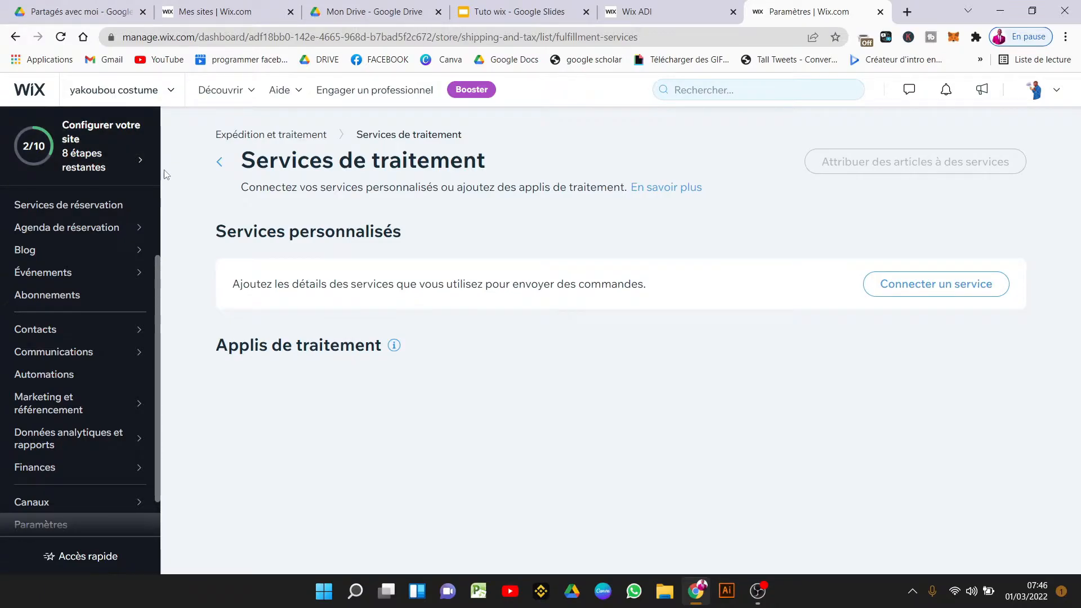
Cancel the custom delivery service form and reopen the 'Configurons votre site' checklist.
click(938, 284)
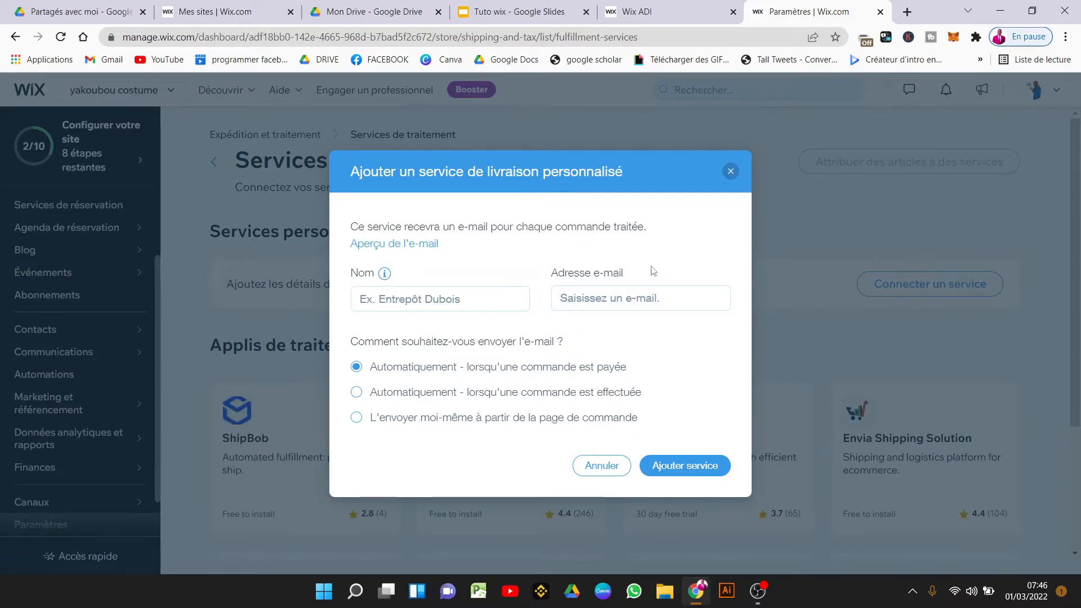
click(730, 172)
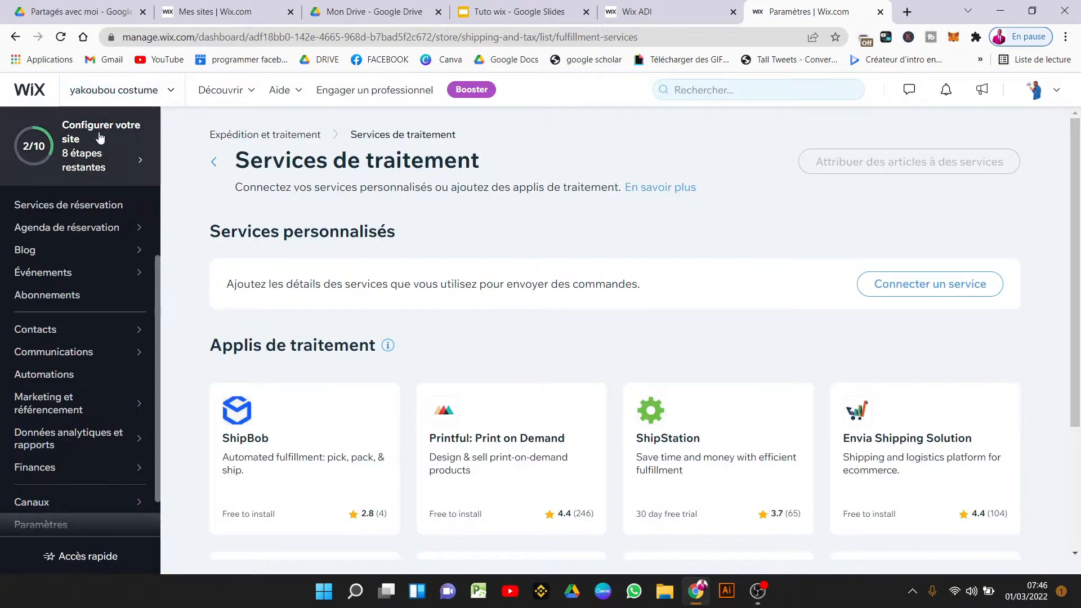
click(149, 155)
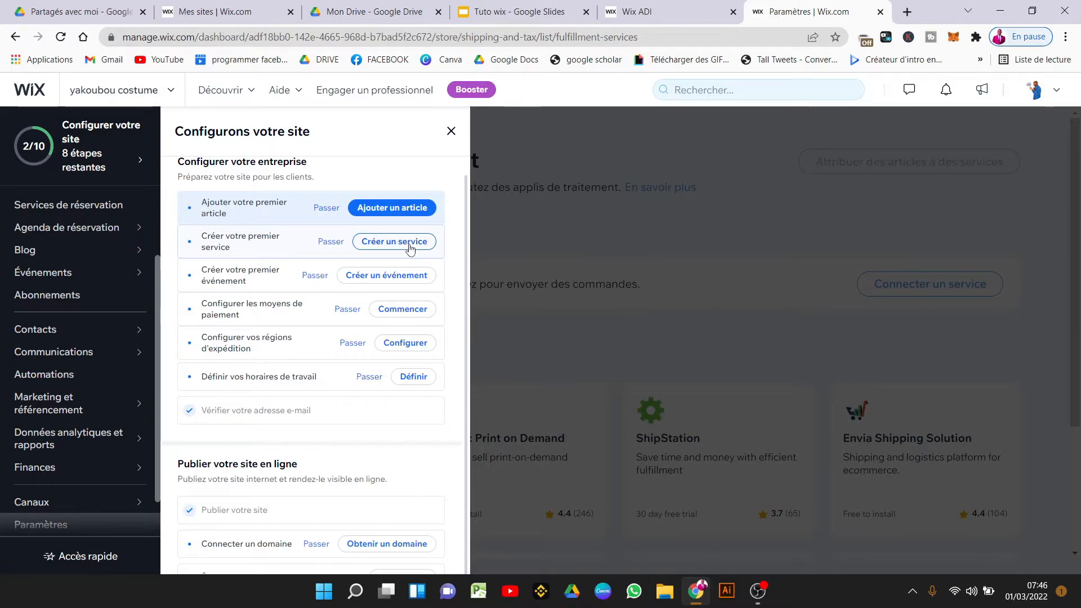
Go to the store's Articles list via 'Ajouter un article' and compare with the homepage product gallery.
click(392, 208)
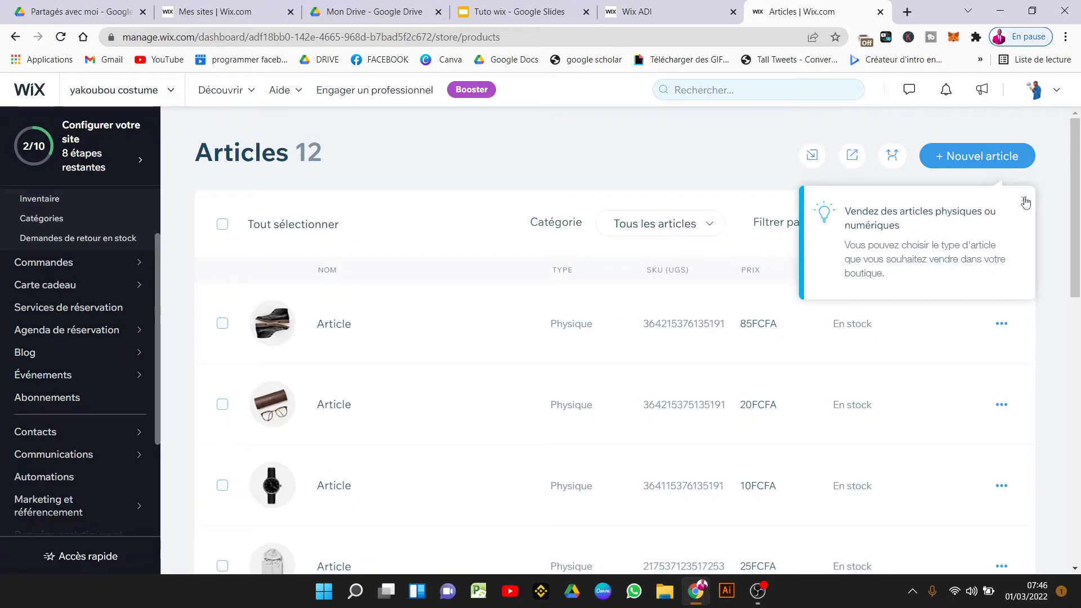
click(1023, 199)
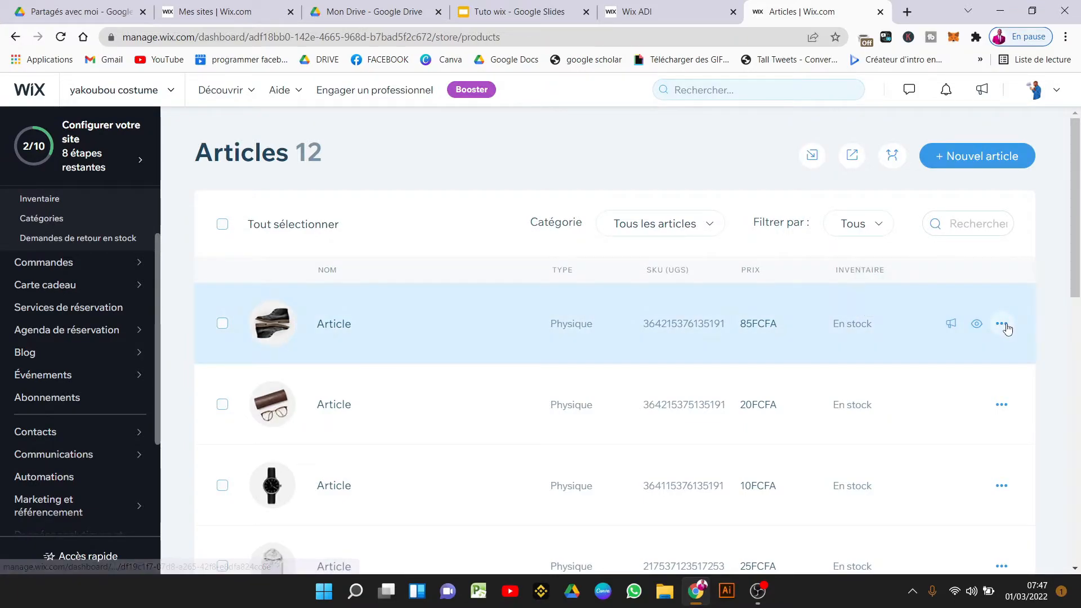
click(1001, 324)
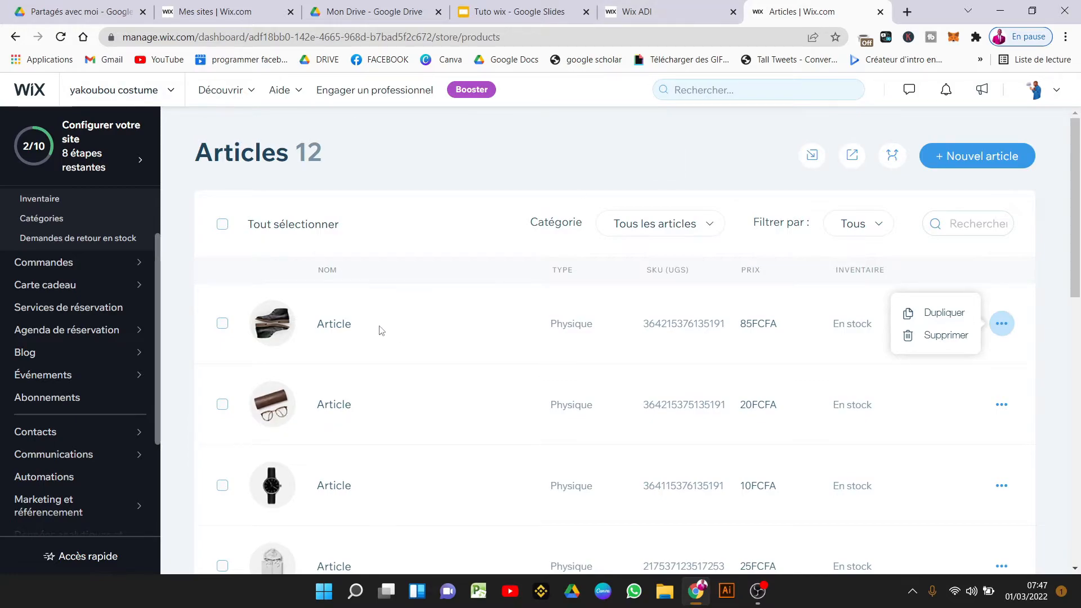
click(687, 5)
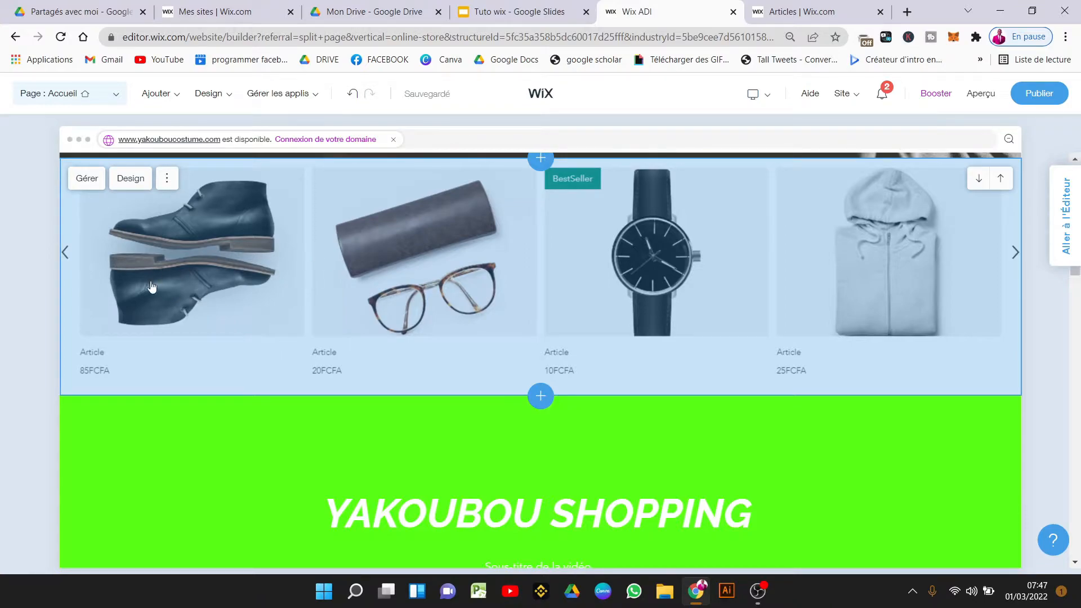
click(214, 274)
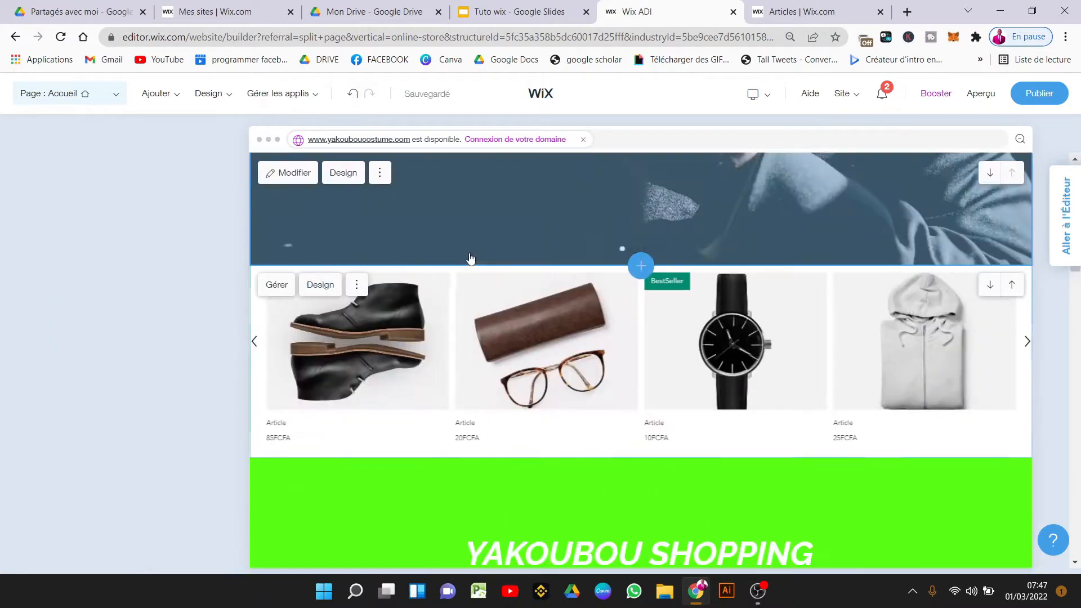
click(796, 3)
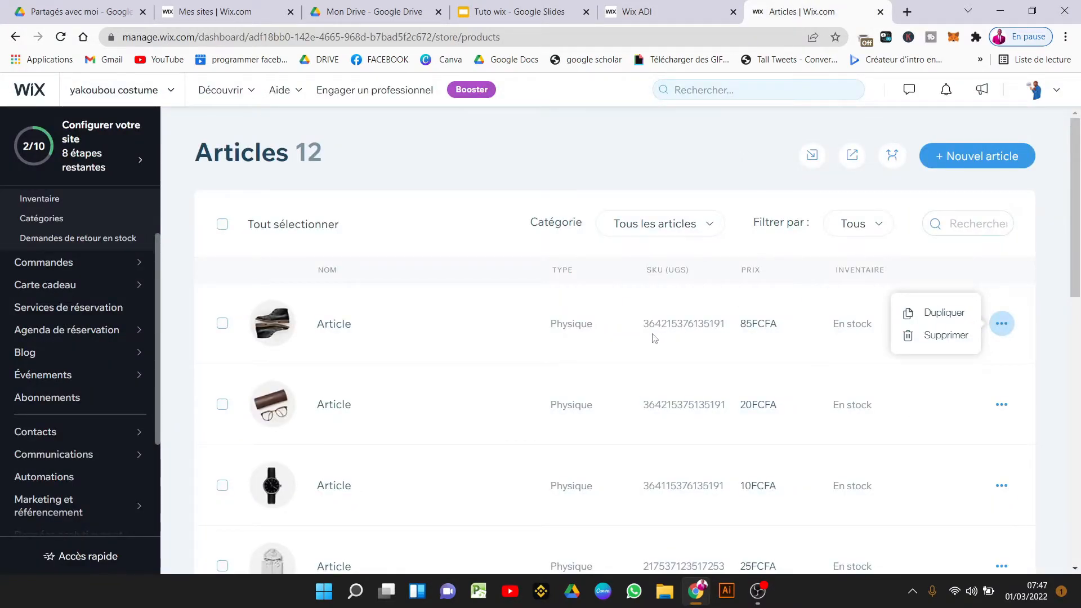
click(599, 149)
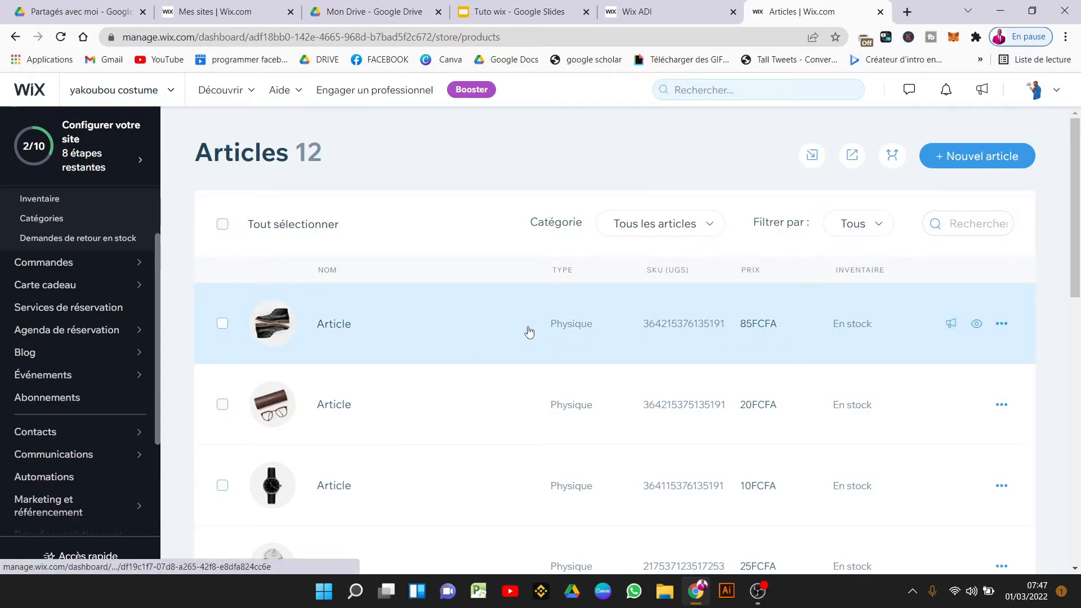
Open the 85FCFA product and delete its main photo.
click(528, 331)
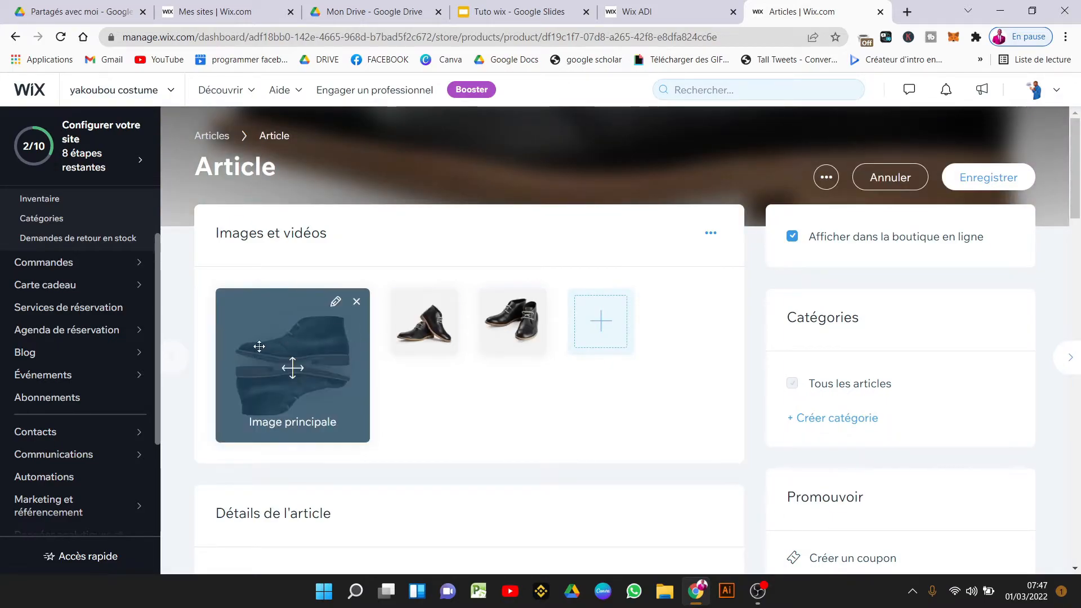
click(351, 309)
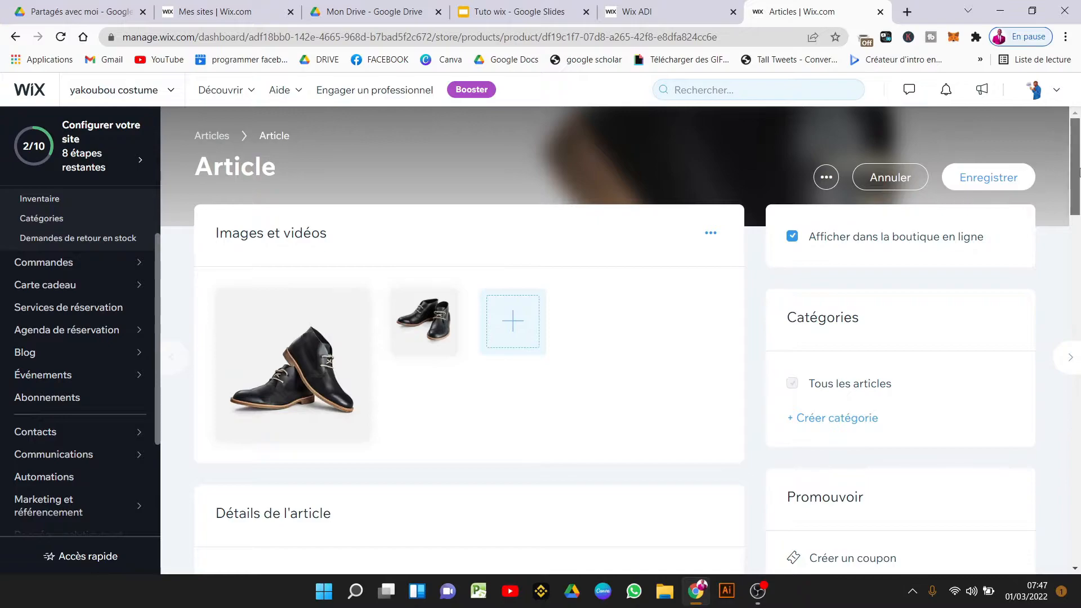
scroll(394, 366, down, 4)
Give the product the 'Nouveau' ribbon.
click(352, 396)
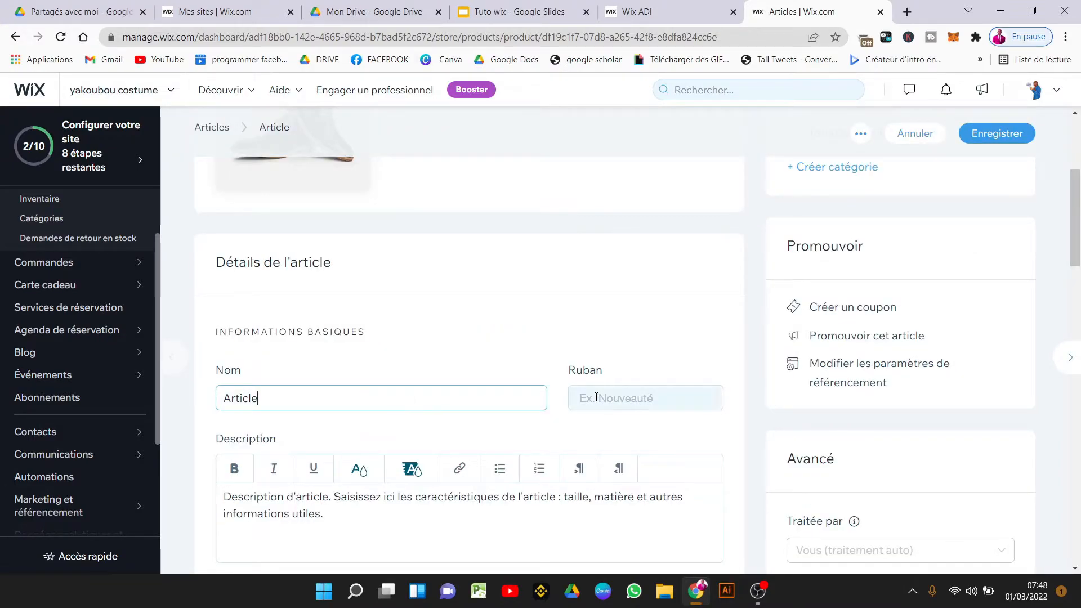
click(623, 395)
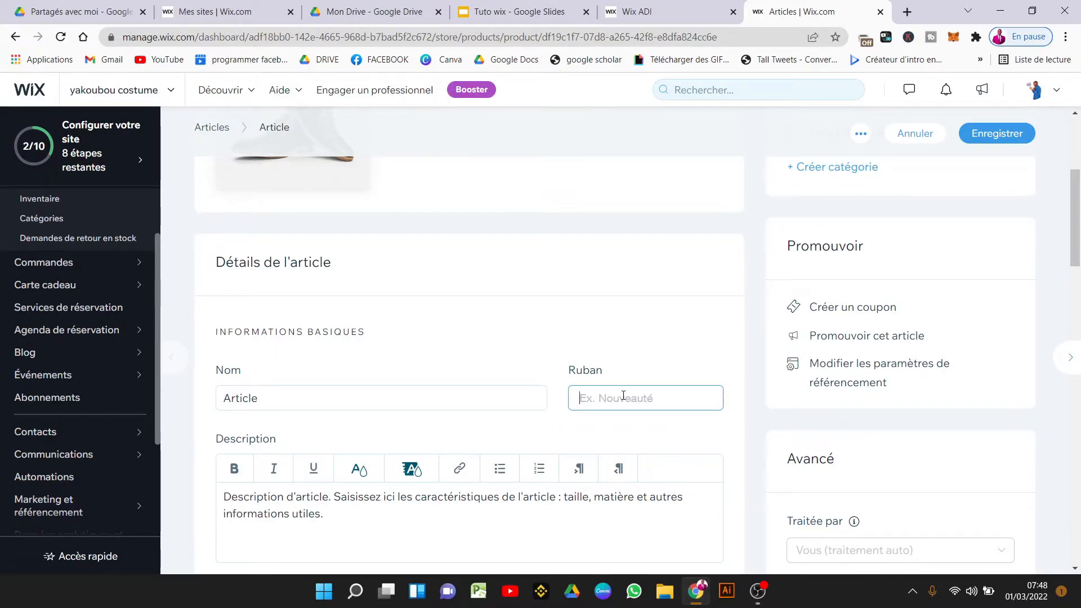
text(N)
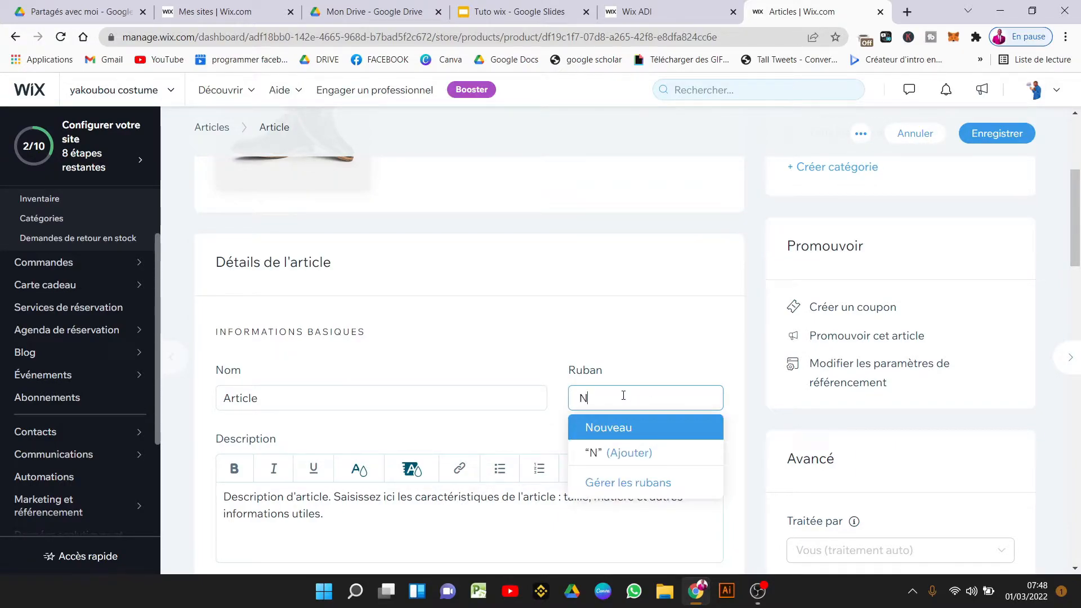
click(635, 432)
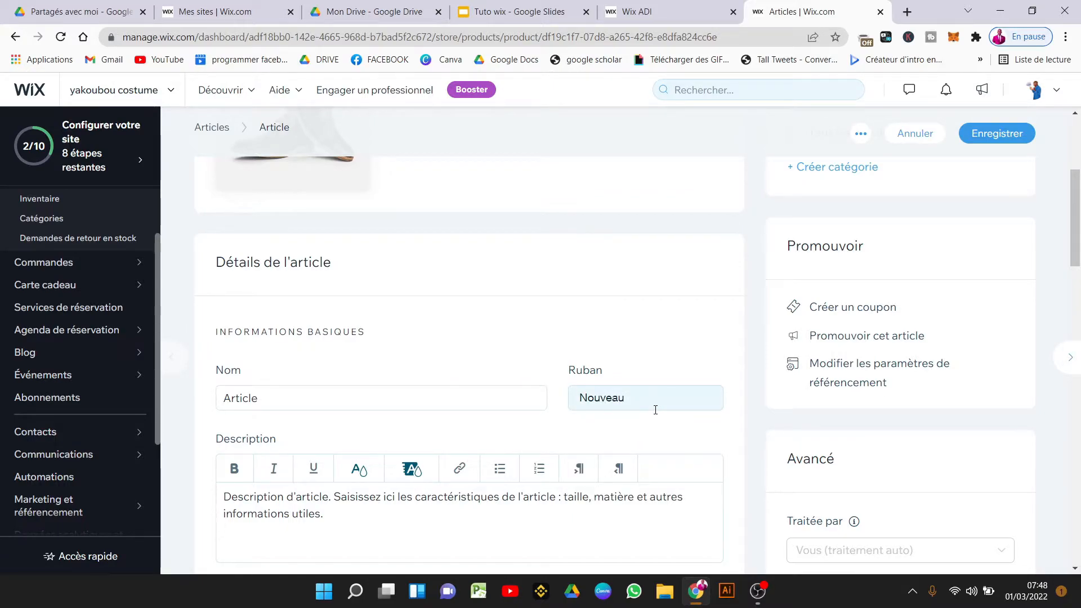
drag(1078, 239, 1080, 271)
Make the whole product description italic.
click(487, 350)
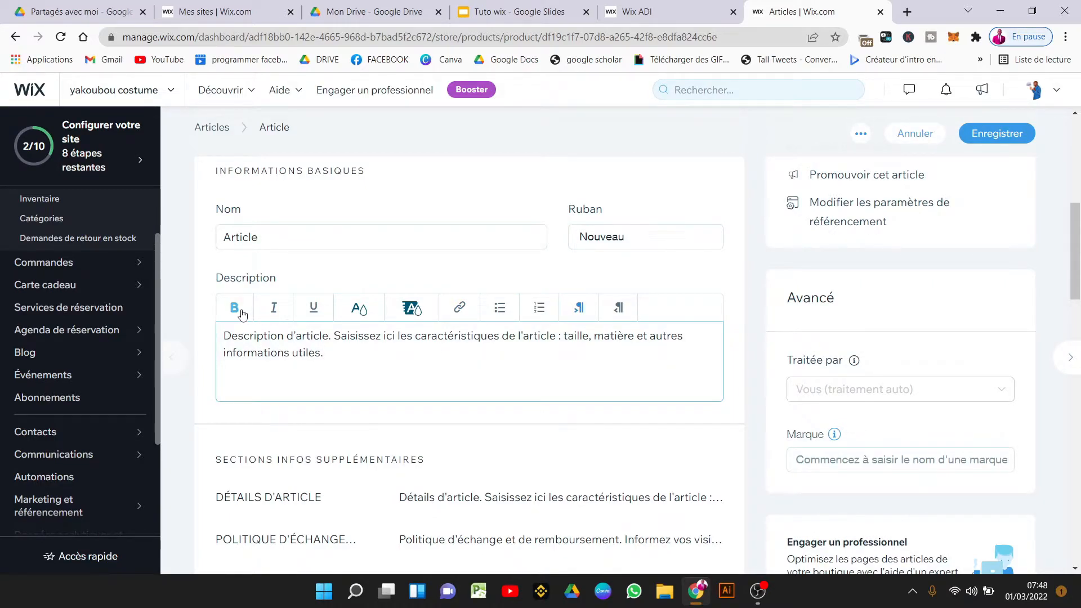
triple_click(318, 353)
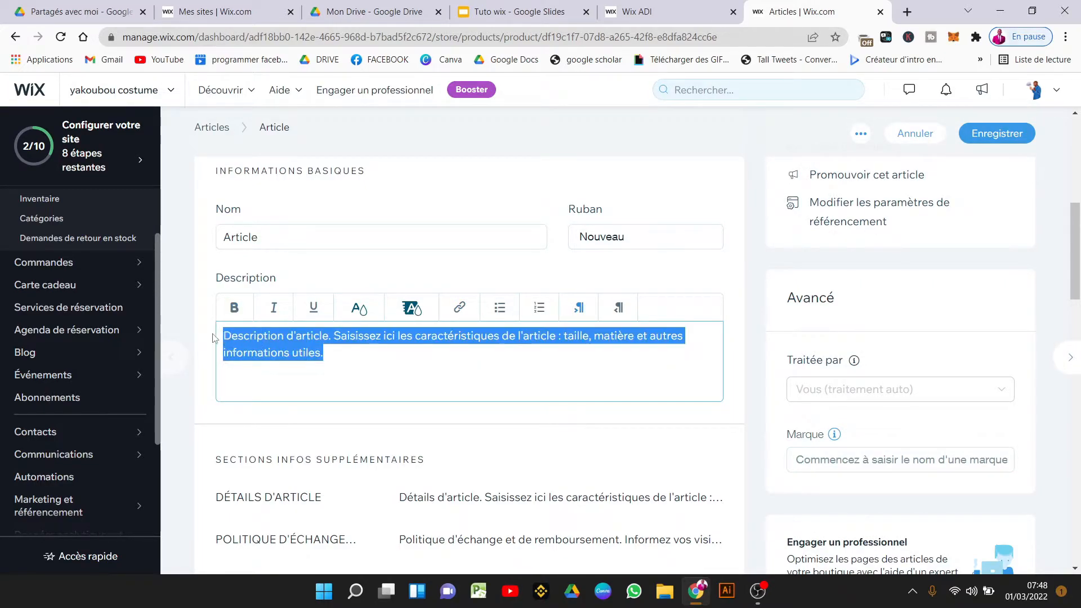
click(274, 307)
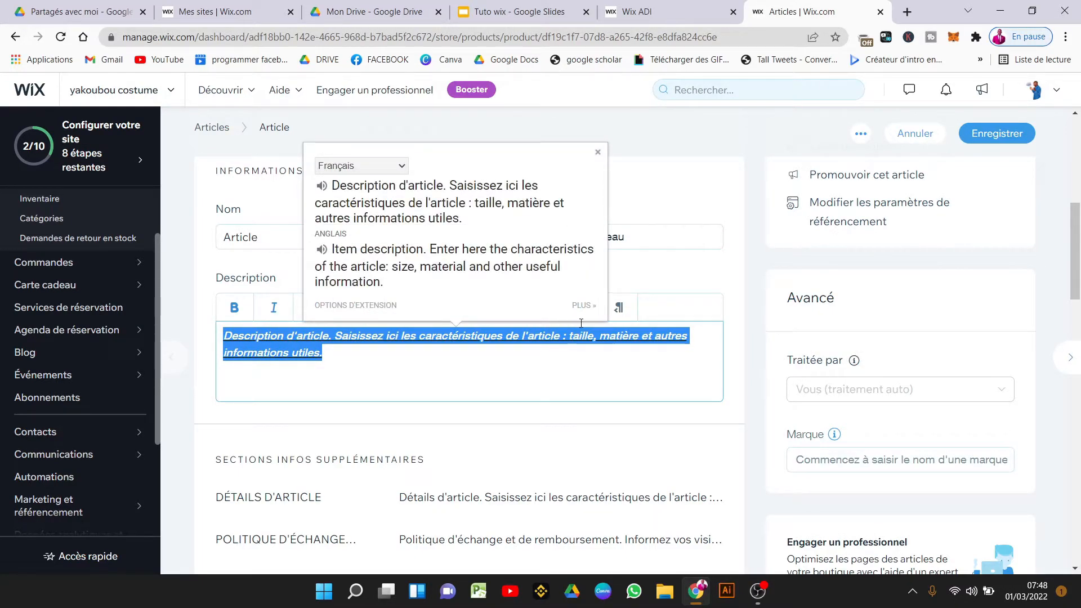
drag(1078, 260, 1076, 375)
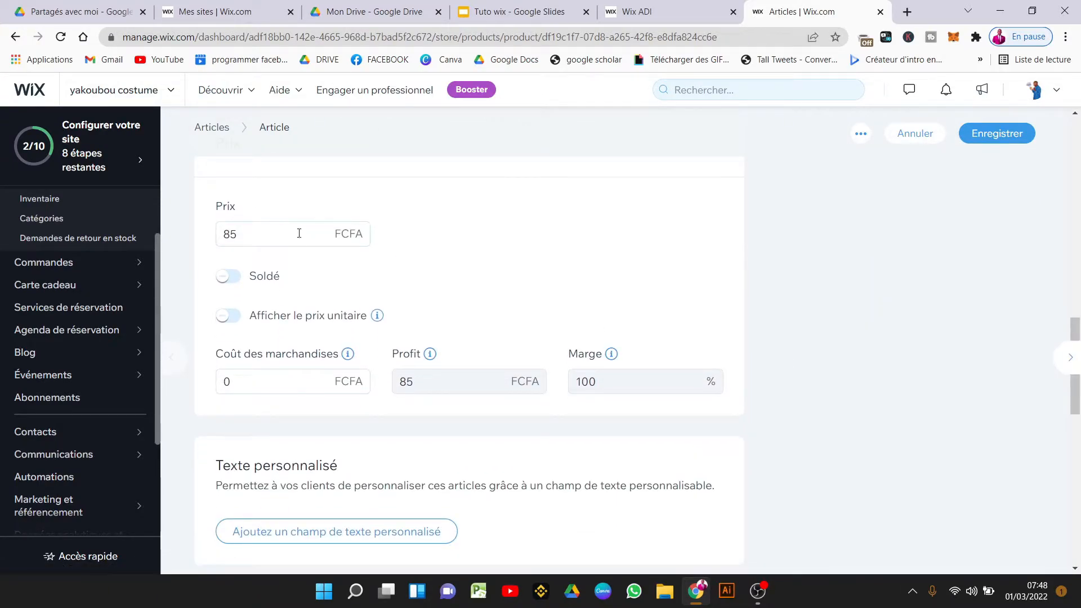
Put the product on sale with a 10 discount and show its unit price.
click(228, 276)
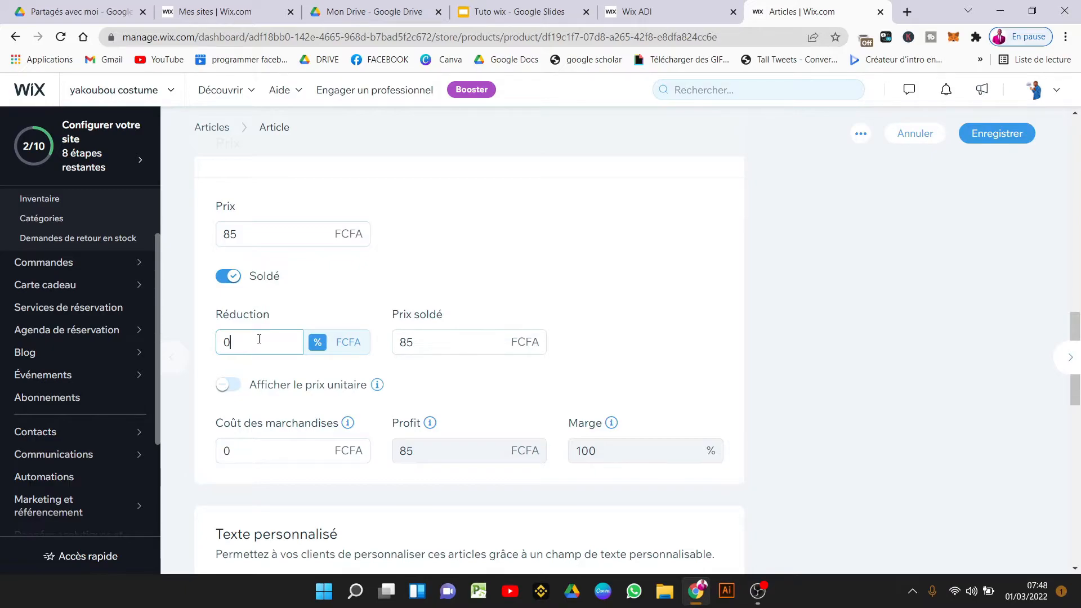
text(10)
click(228, 385)
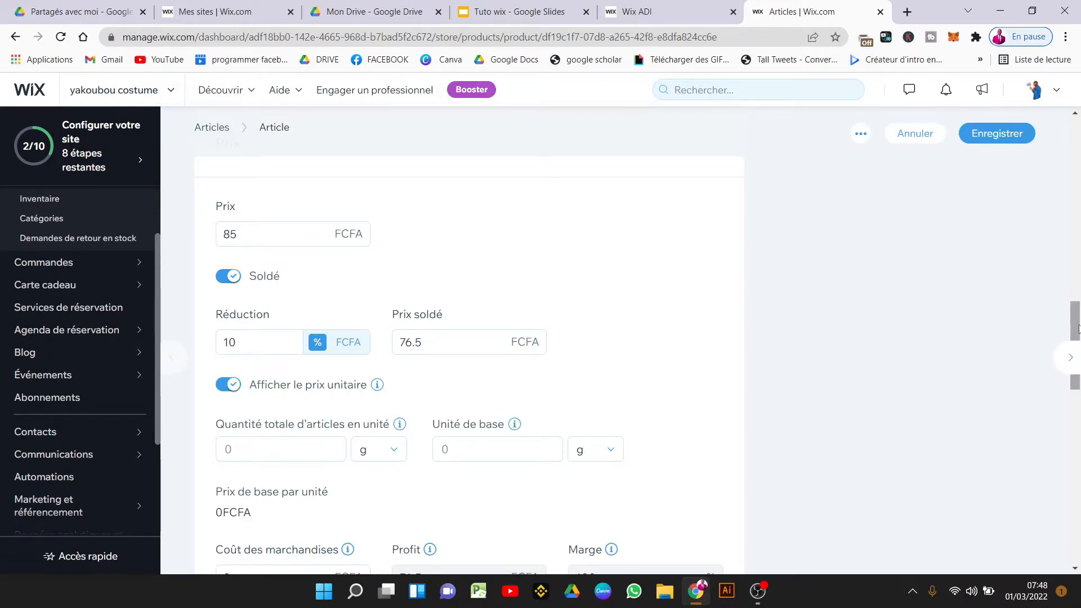
scroll(1078, 355, down, 3)
drag(1077, 354, 1080, 404)
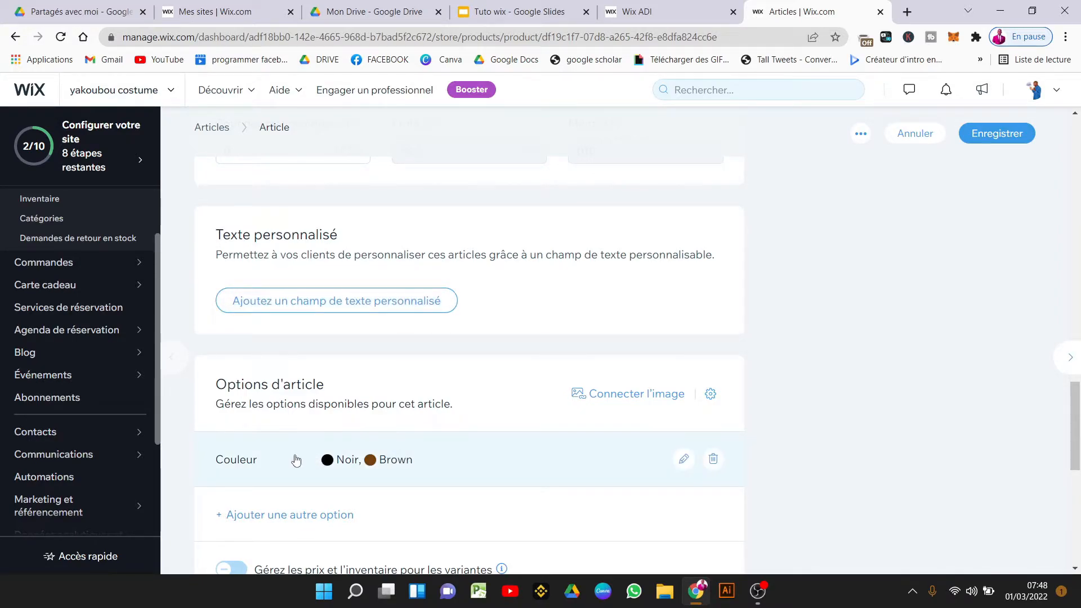
drag(1076, 443, 1078, 525)
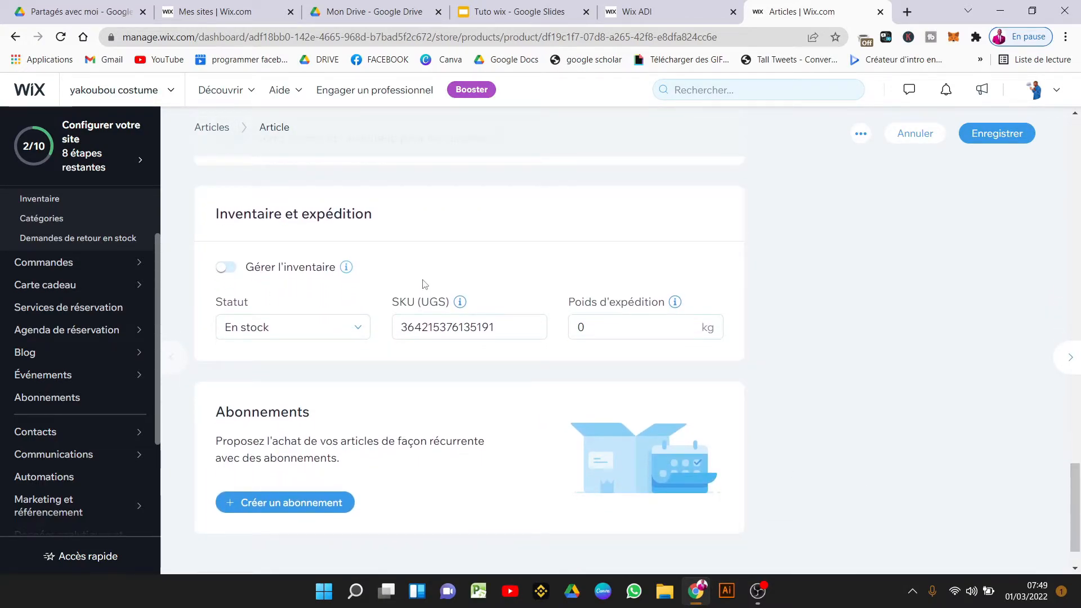
Keep the stock status at En stock and save the product.
click(302, 328)
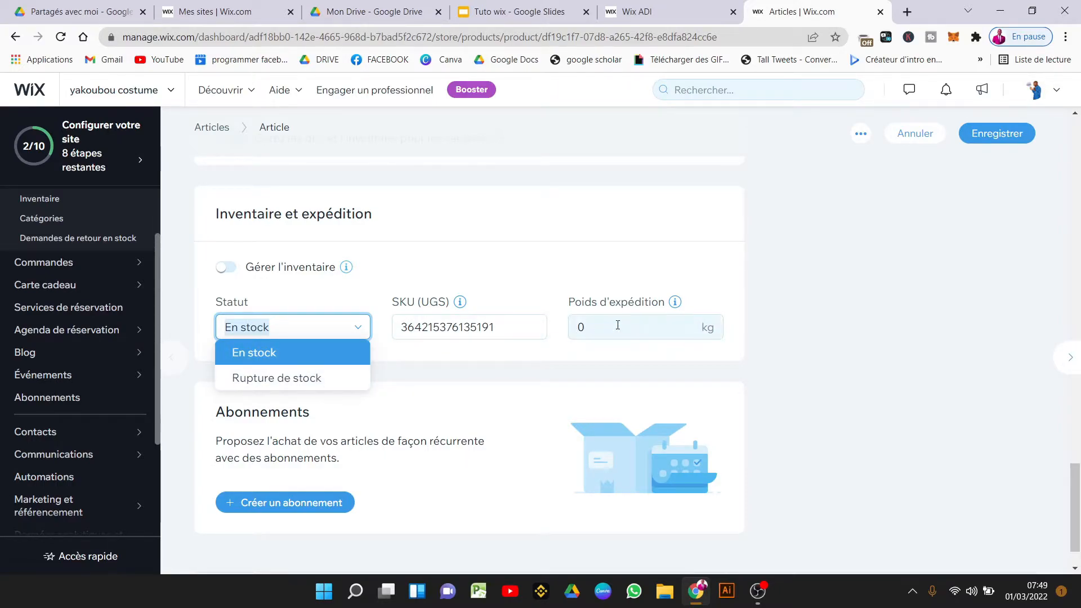
click(930, 381)
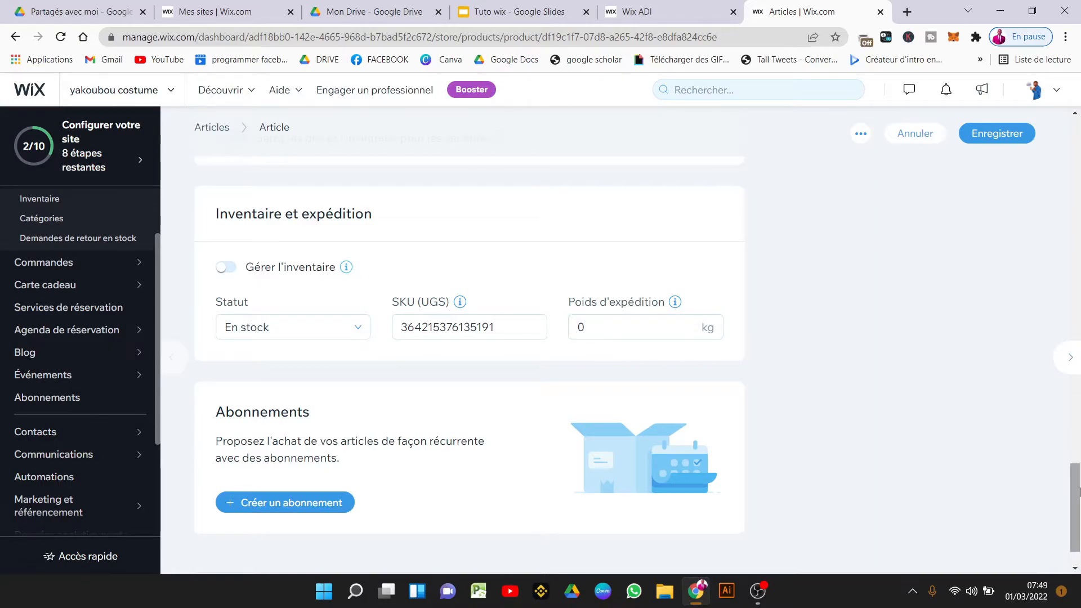
scroll(1078, 523, down, 1)
drag(1079, 523, 986, 162)
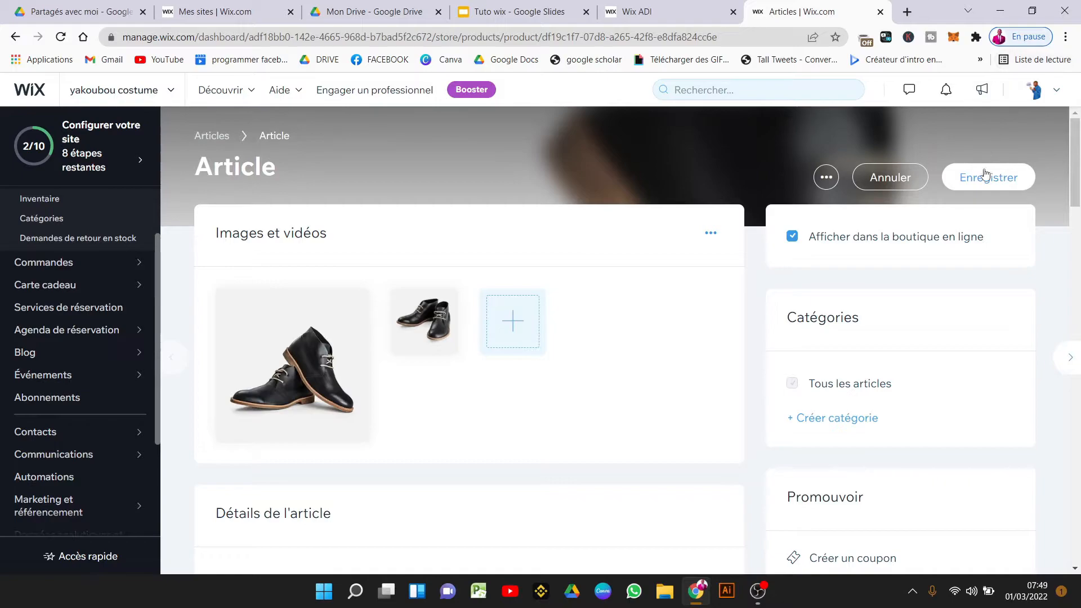
click(986, 179)
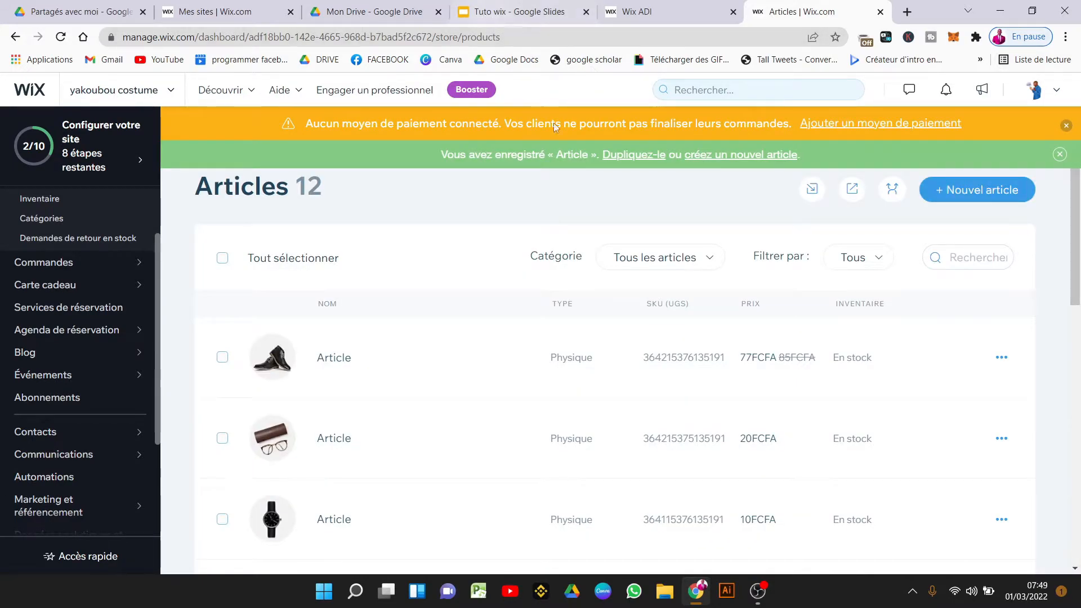
Dismiss the remaining-steps popup and payment warning, then start a new physical product.
click(483, 137)
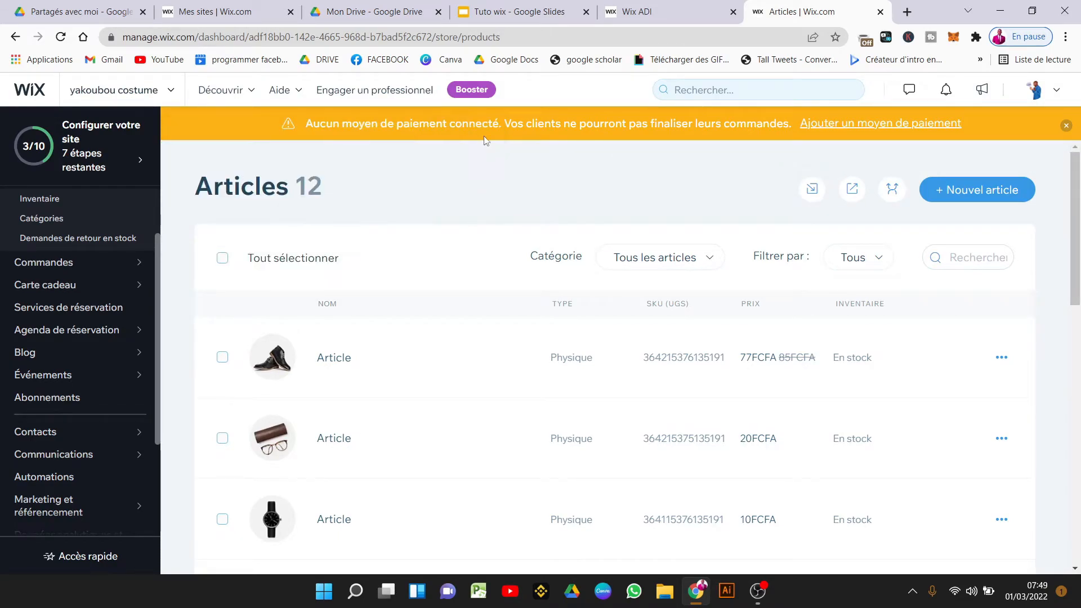
click(1066, 128)
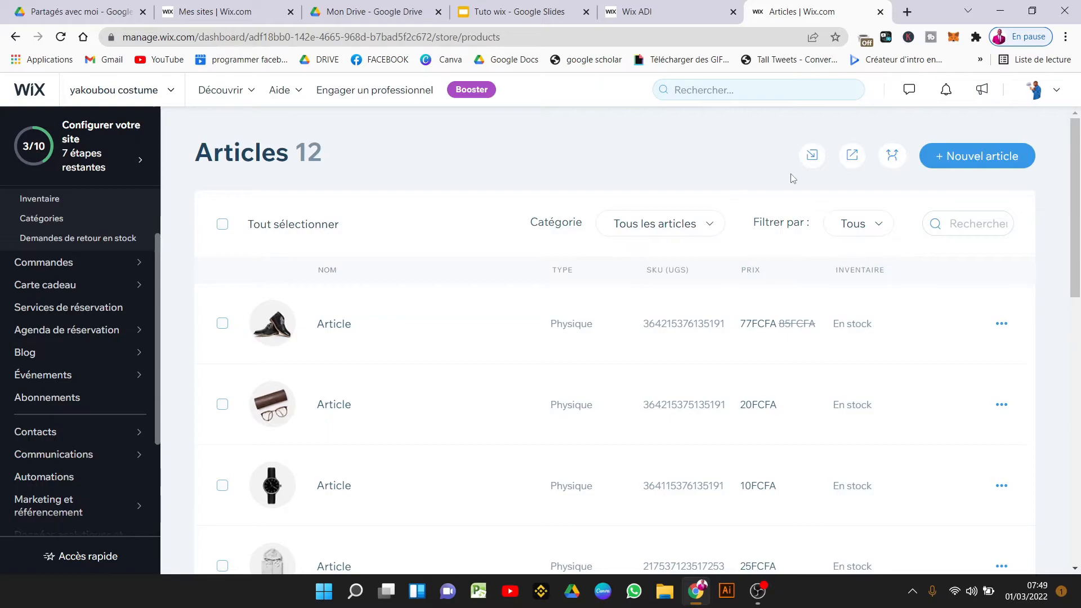
click(968, 155)
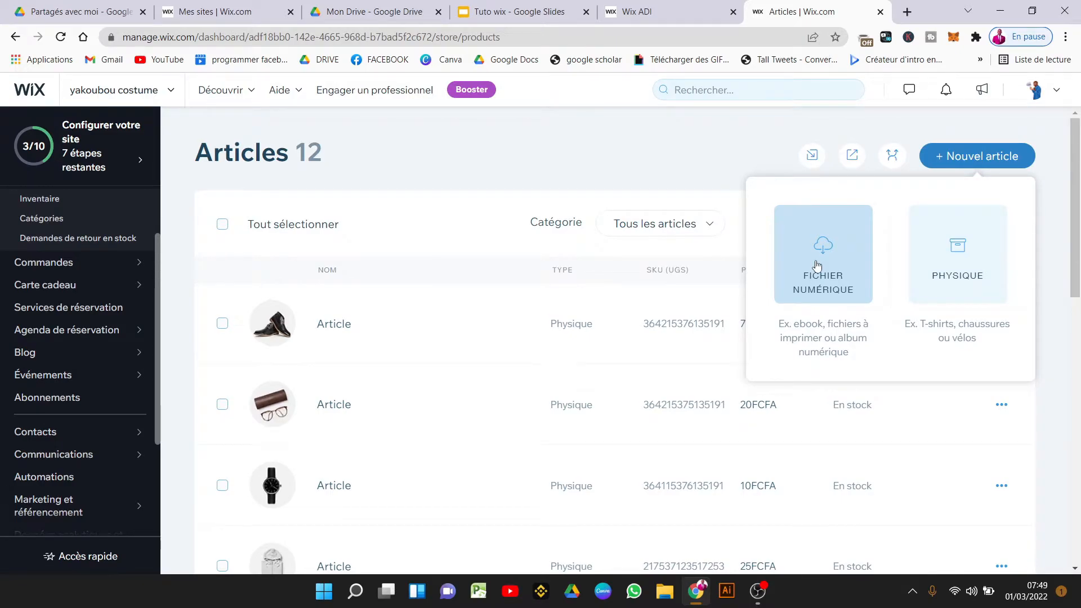
click(955, 247)
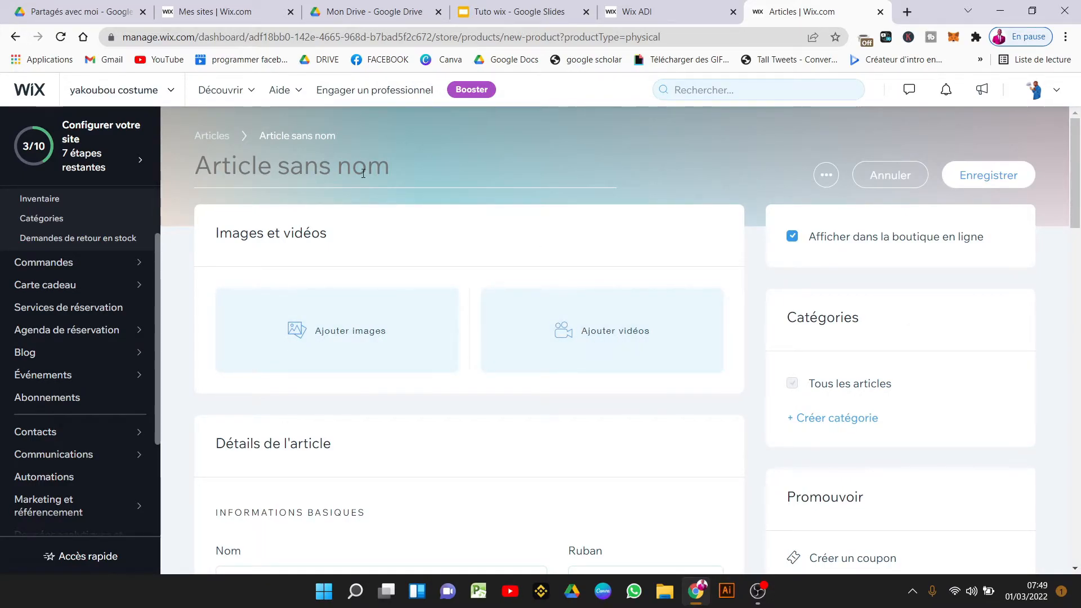
Scroll the new product page, then switch back to the site editor.
drag(1072, 185, 1076, 114)
drag(1079, 223, 1079, 163)
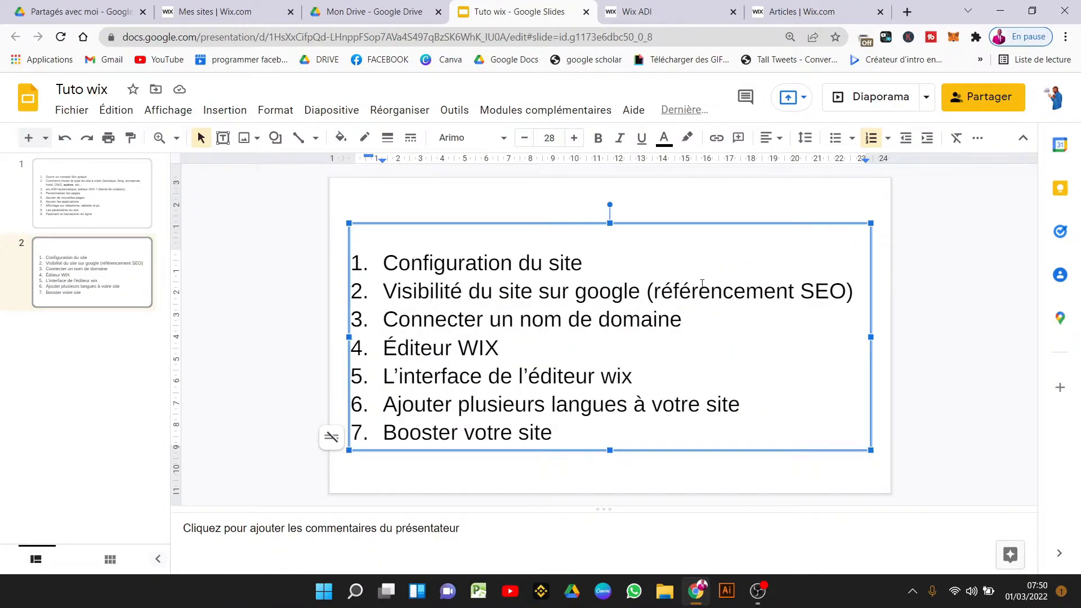
click(636, 12)
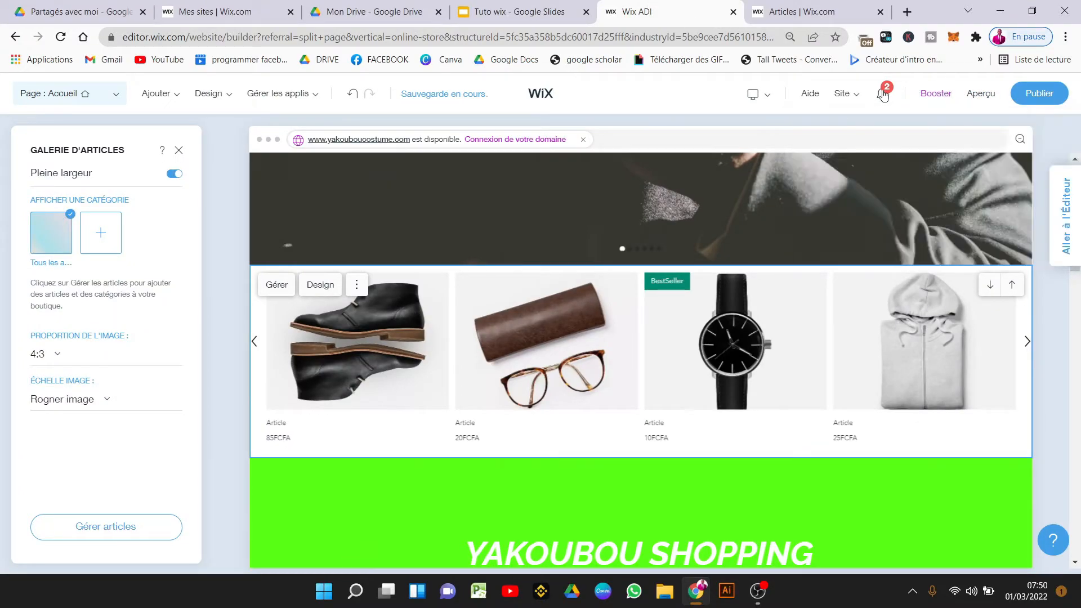
Choose 'Être visible sur Google' from the editor's Site menu.
mouse_move(844, 95)
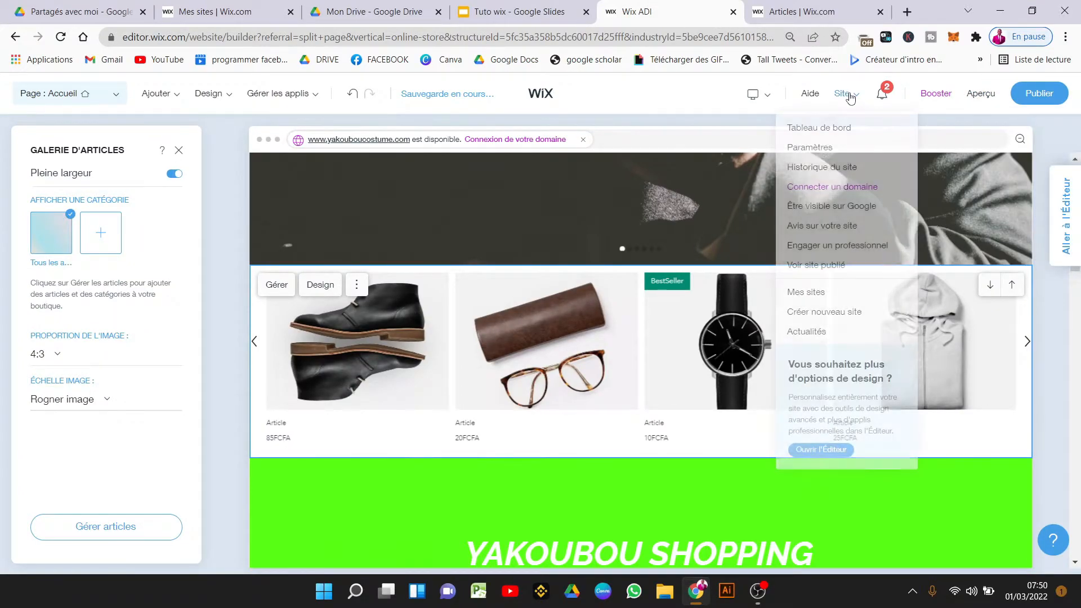
click(850, 214)
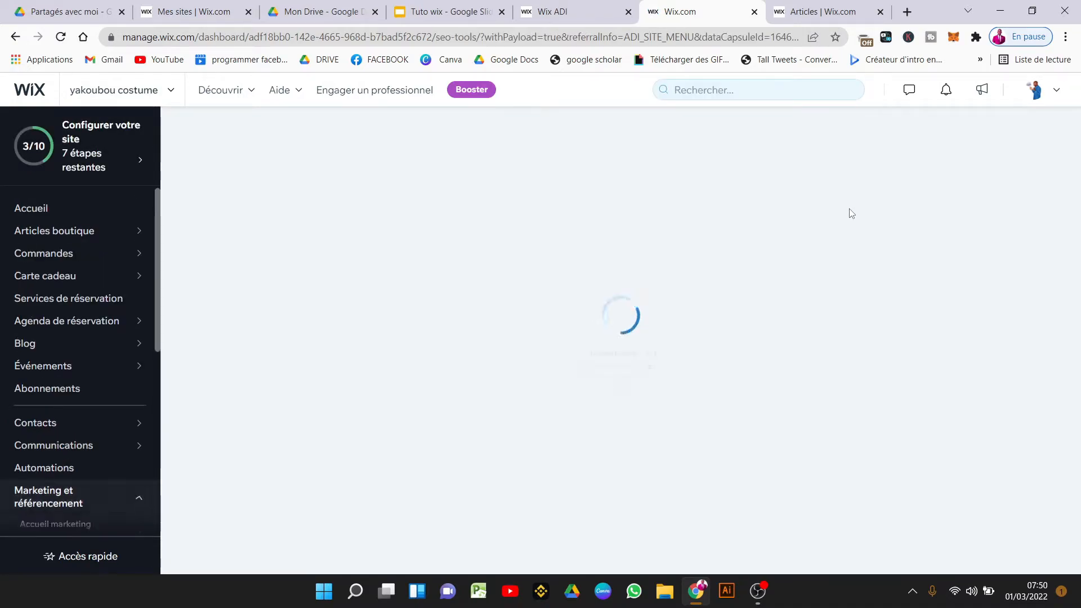
Google 'yakoubou shoop' in a new tab, check the Yakoubou Shopping result, then return to Wix.
click(906, 12)
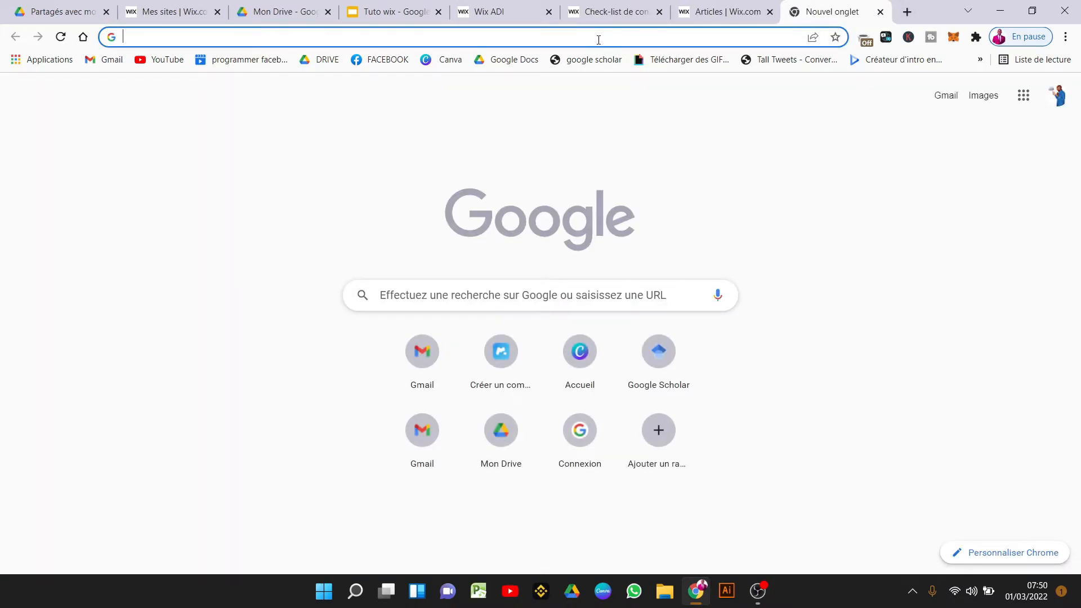
text(yakoubou shoop)
key(Return)
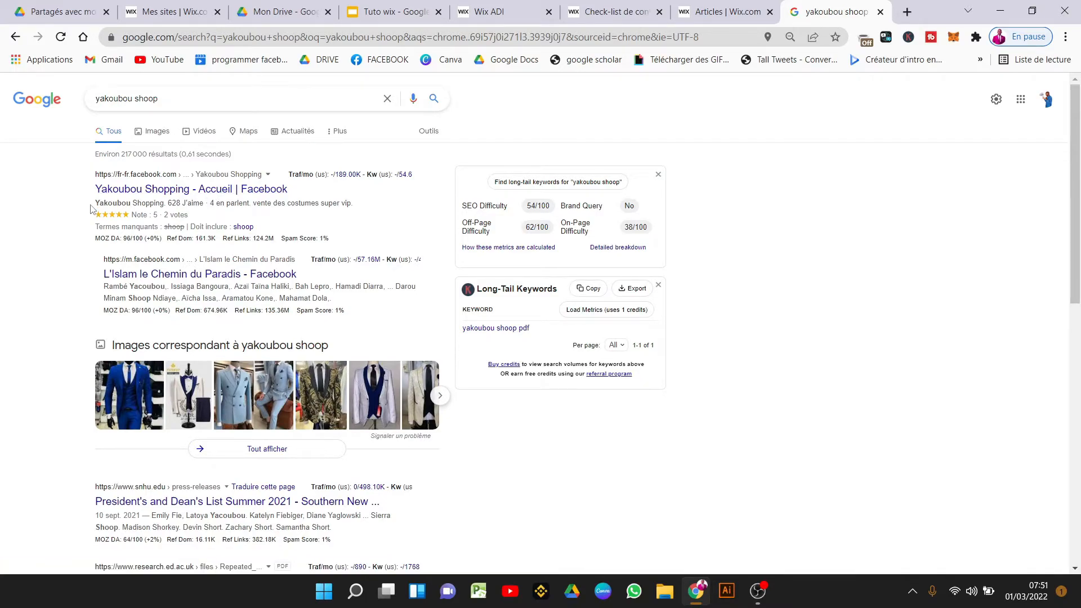
drag(92, 170, 2, 359)
click(48, 307)
click(755, 5)
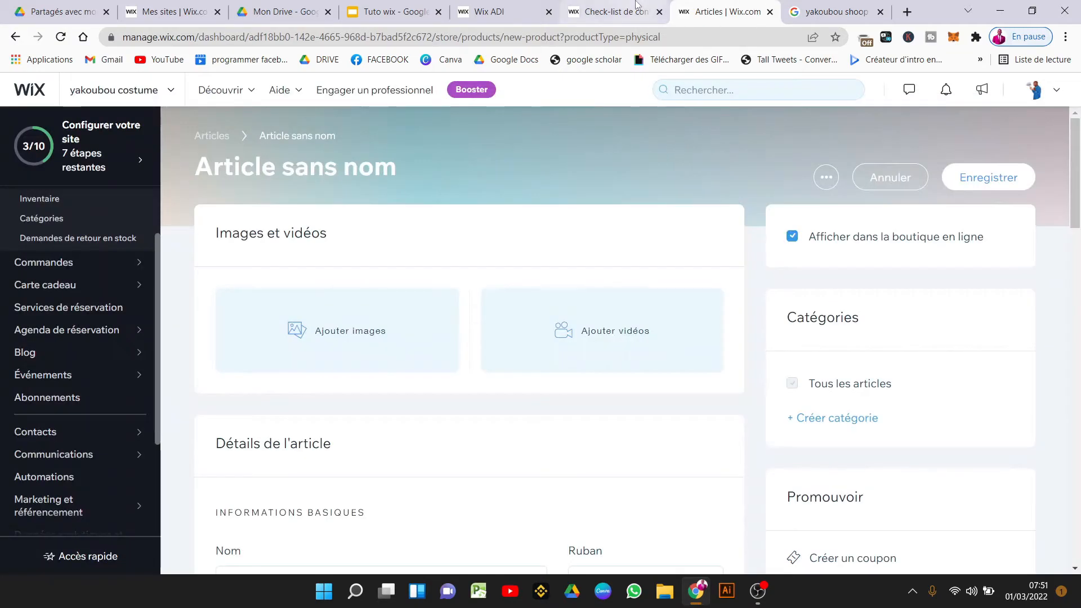
Start the SEO setup questionnaire and accept the business name.
click(615, 6)
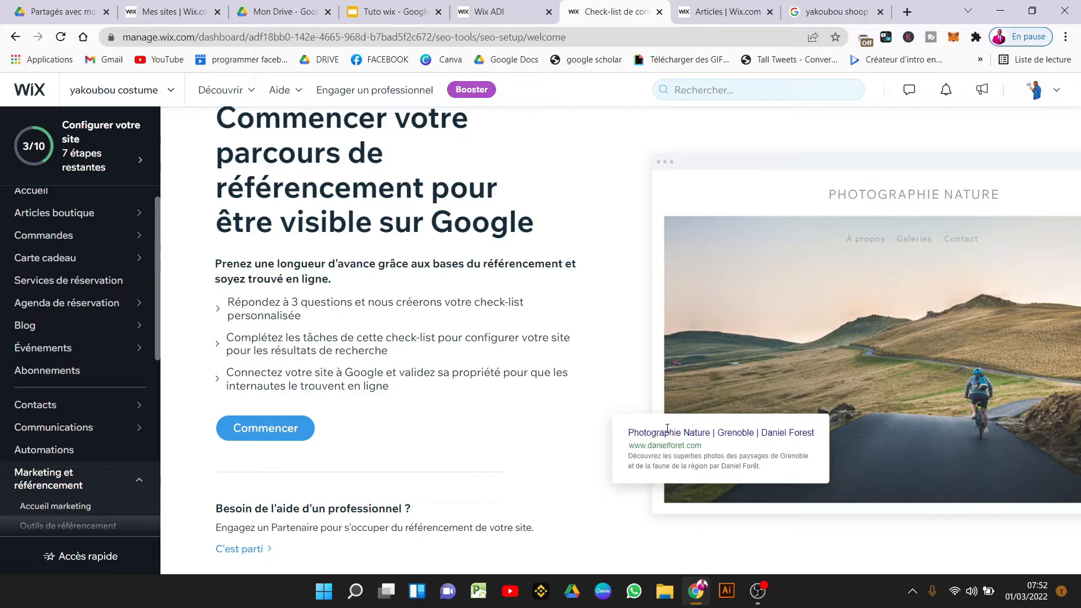
click(294, 435)
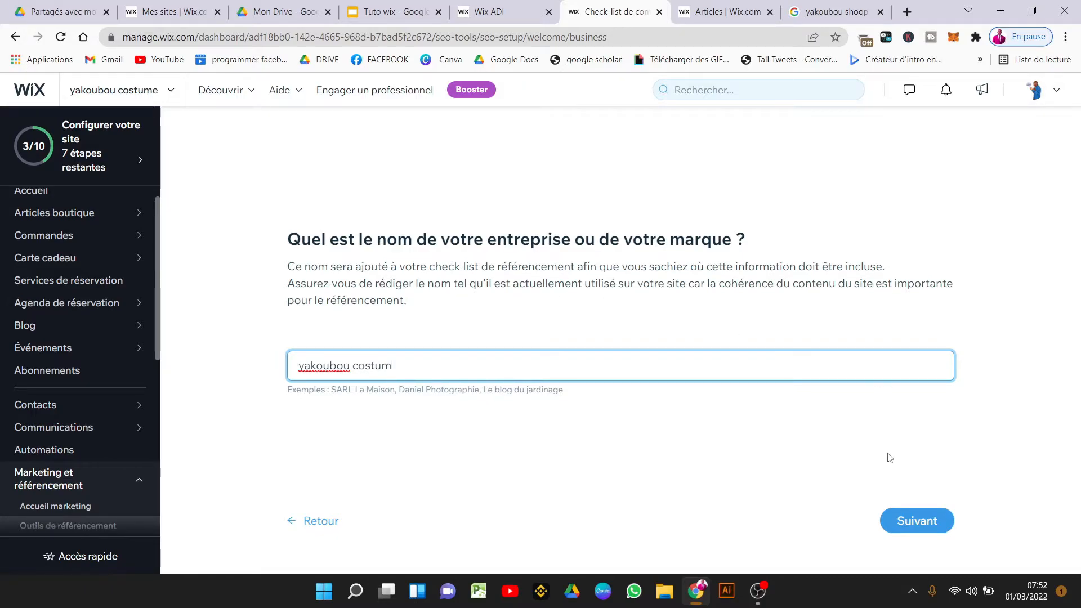
click(916, 519)
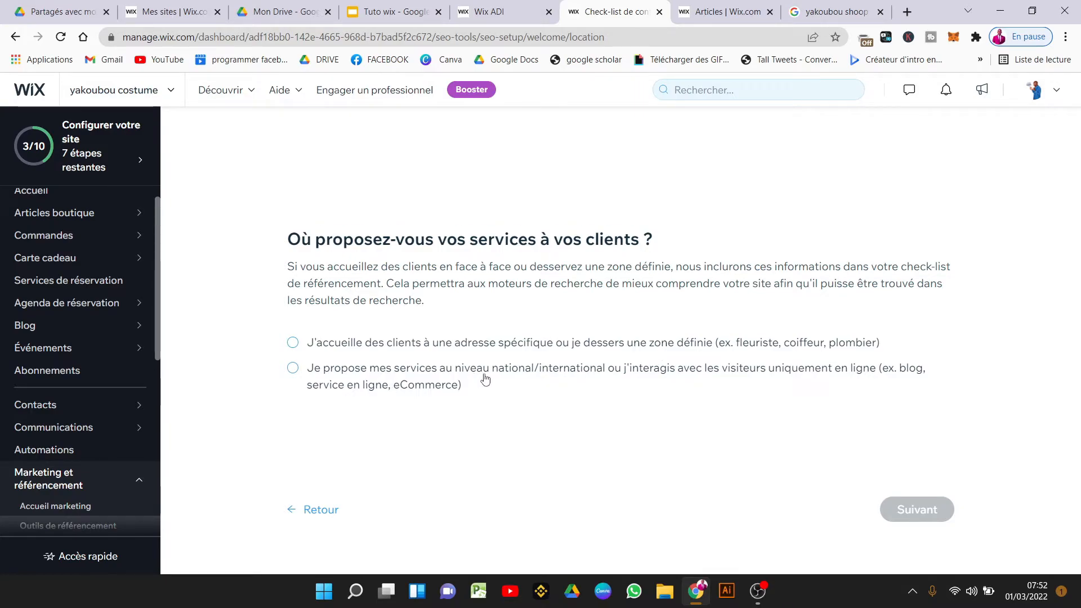
Set customers as served at the shop's 'Yaoundé kenne' street address and continue.
click(332, 343)
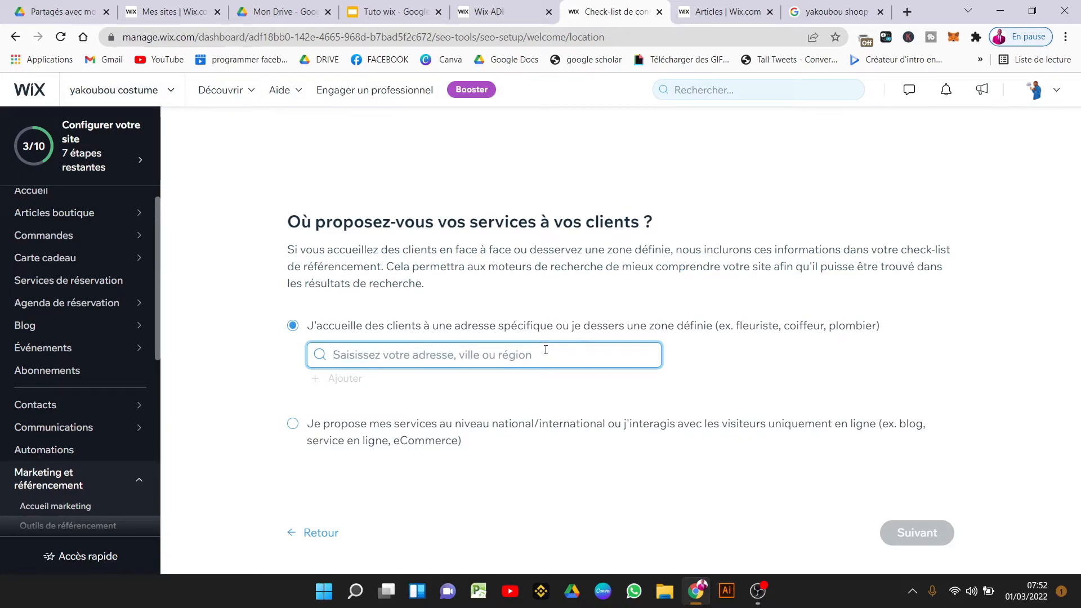
text(Yaoundé kenne)
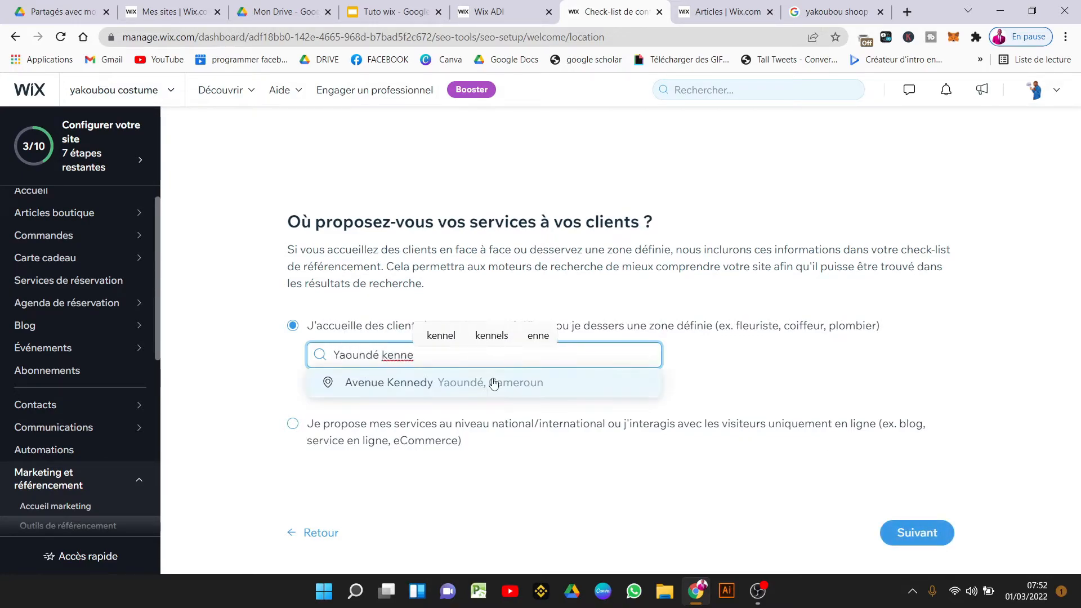
click(495, 382)
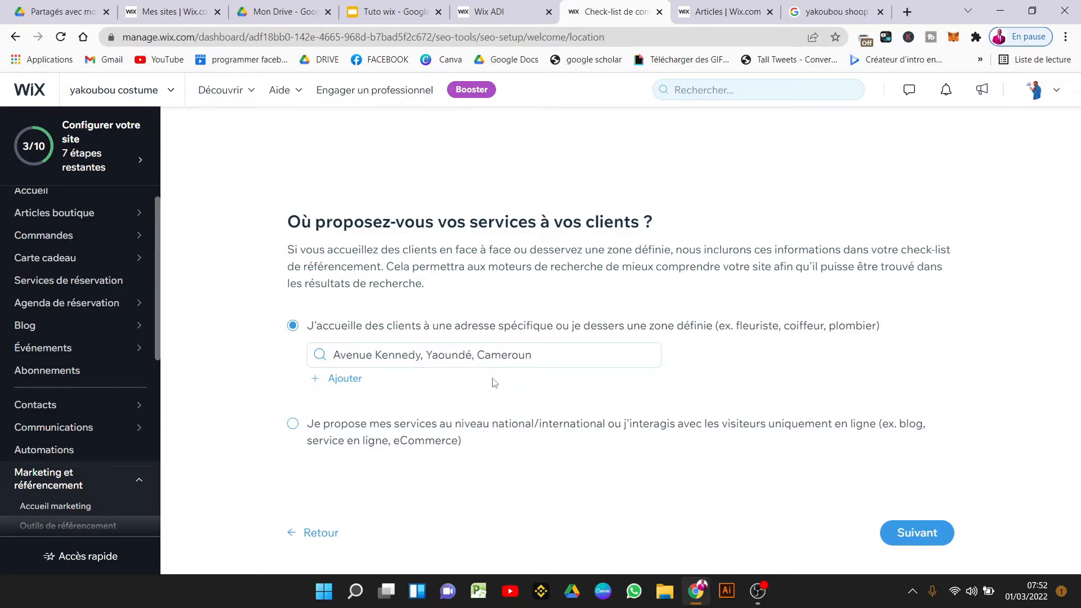
click(923, 533)
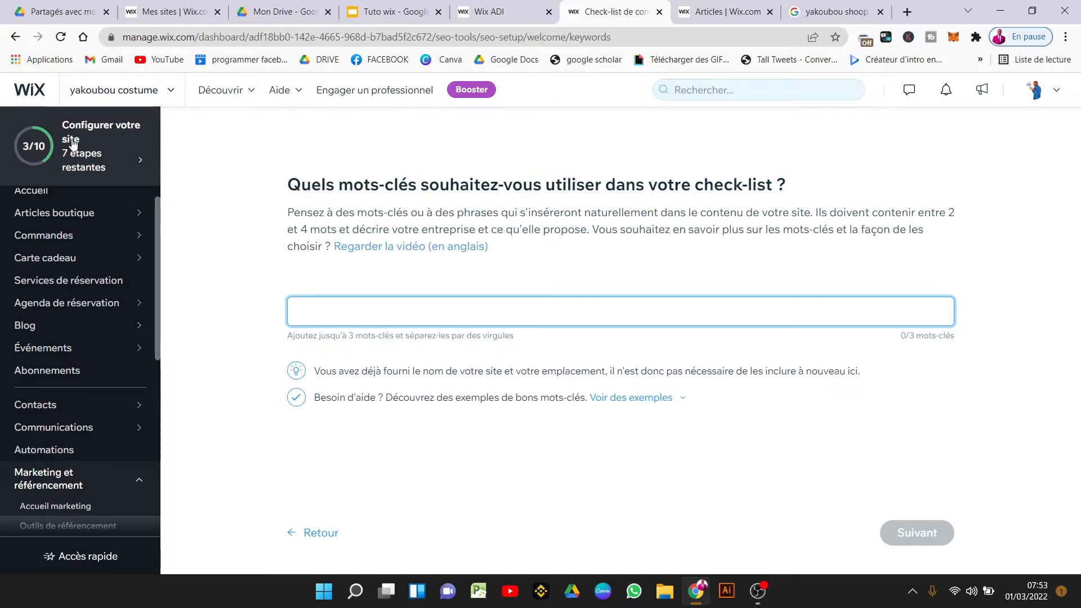
Add SEO keywords costume homme, cameroun and boutique costume, then continue to the checklist.
text(costume homme)
key(Return)
text(cameroun)
key(Return)
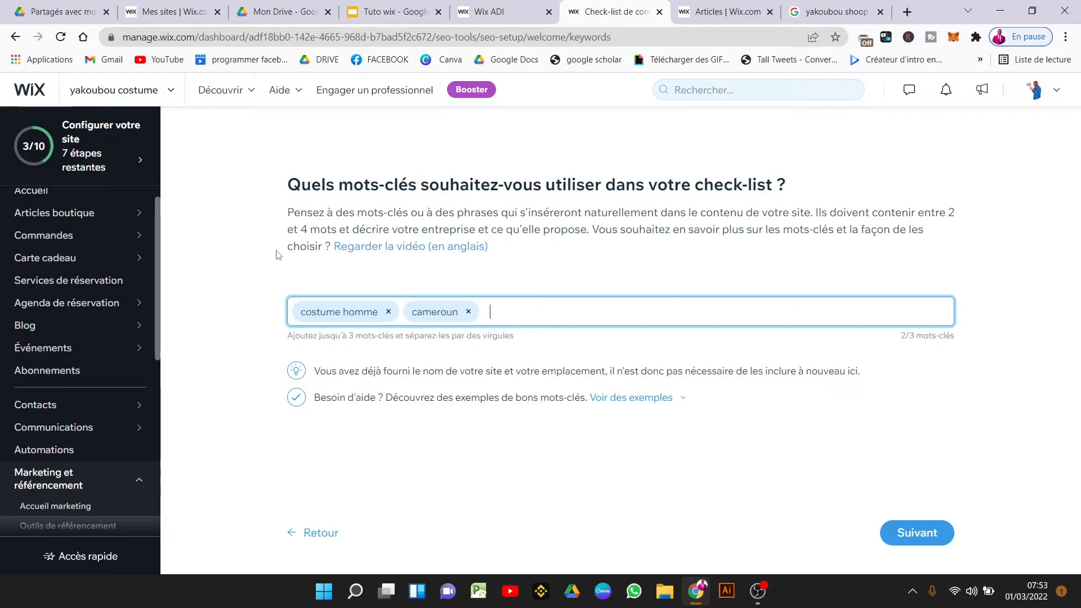
text(boutiq)
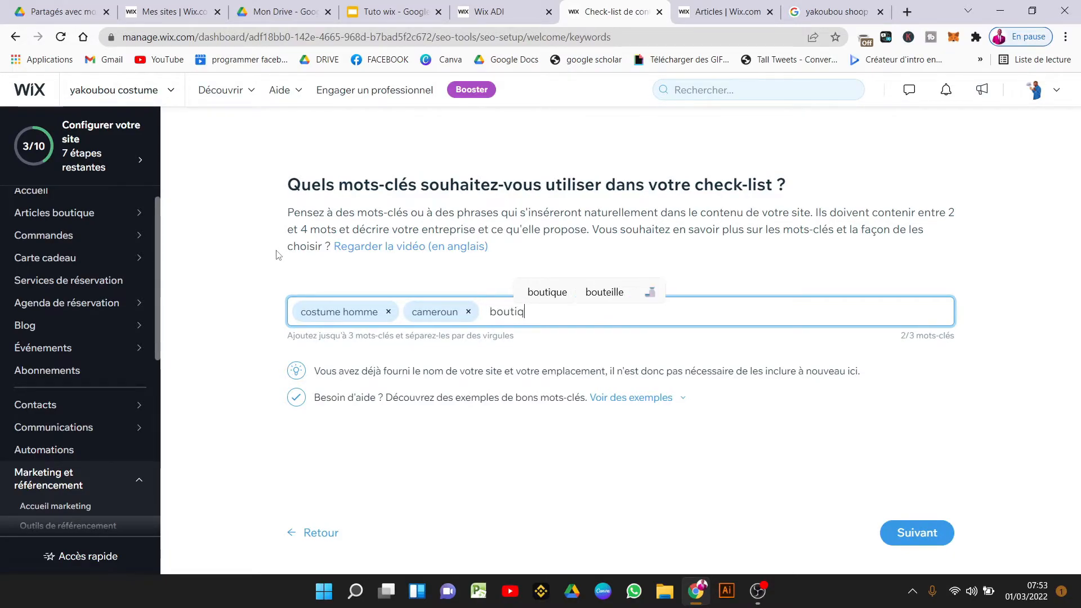
text(ue costume)
key(Return)
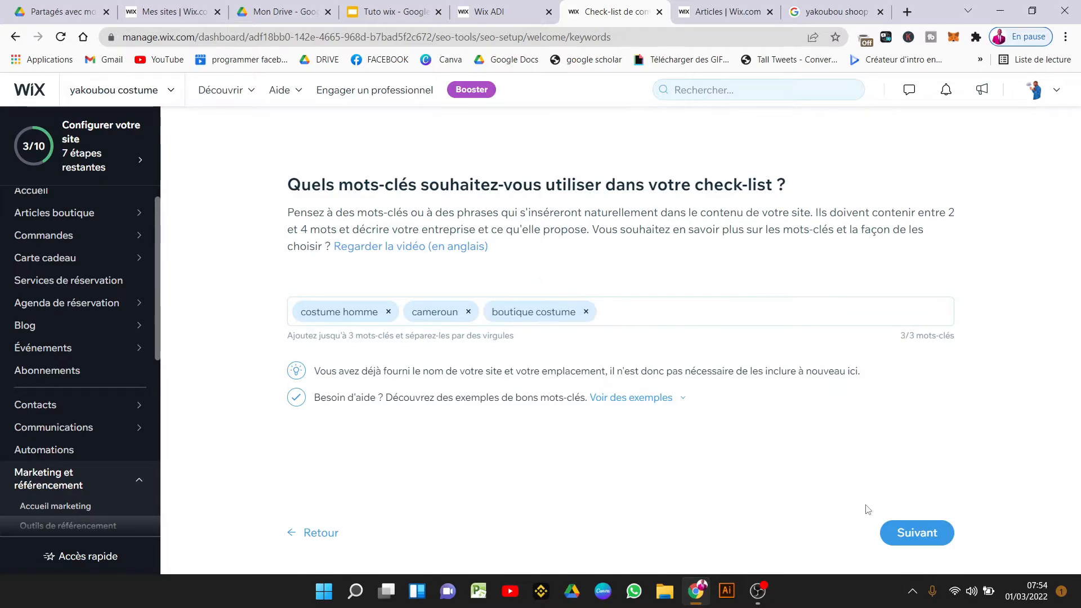
click(912, 533)
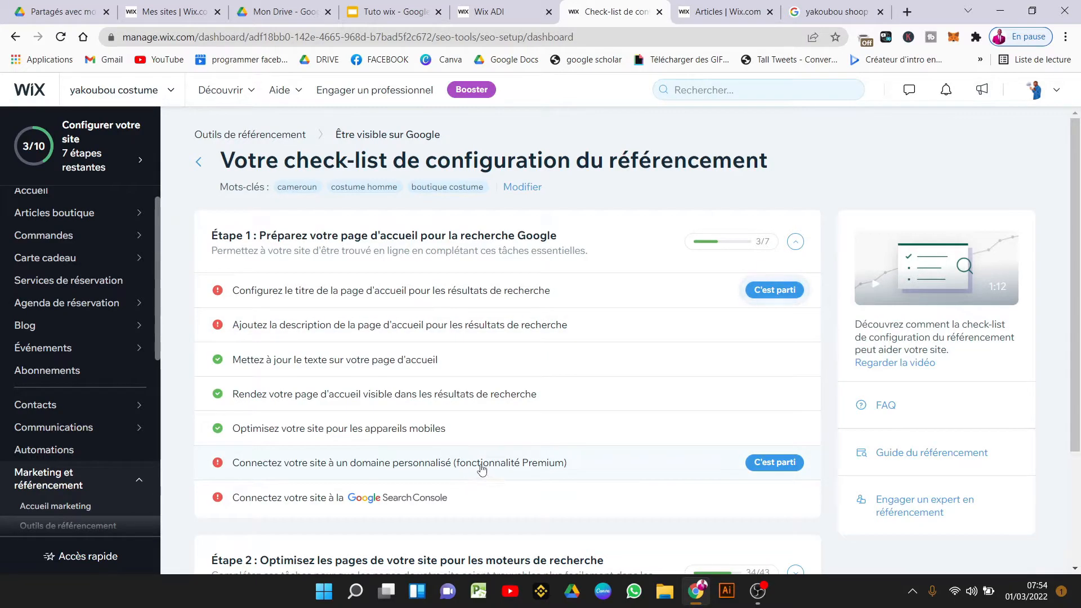
Apply 'Cameroun | Yakoubou Costume | Yaoundé' as the homepage search title.
click(781, 290)
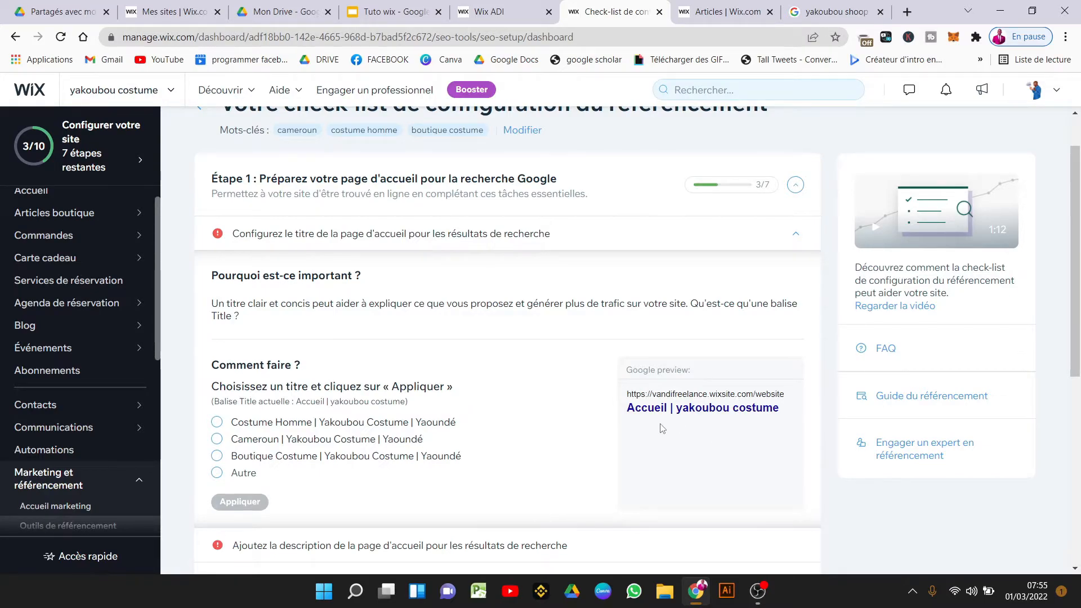
click(225, 442)
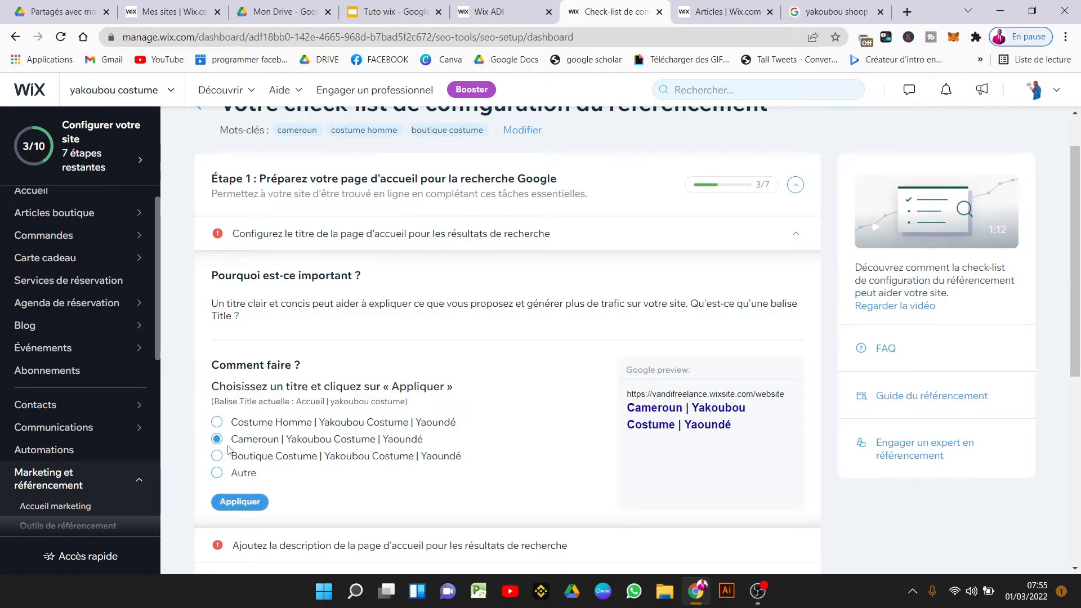
click(251, 507)
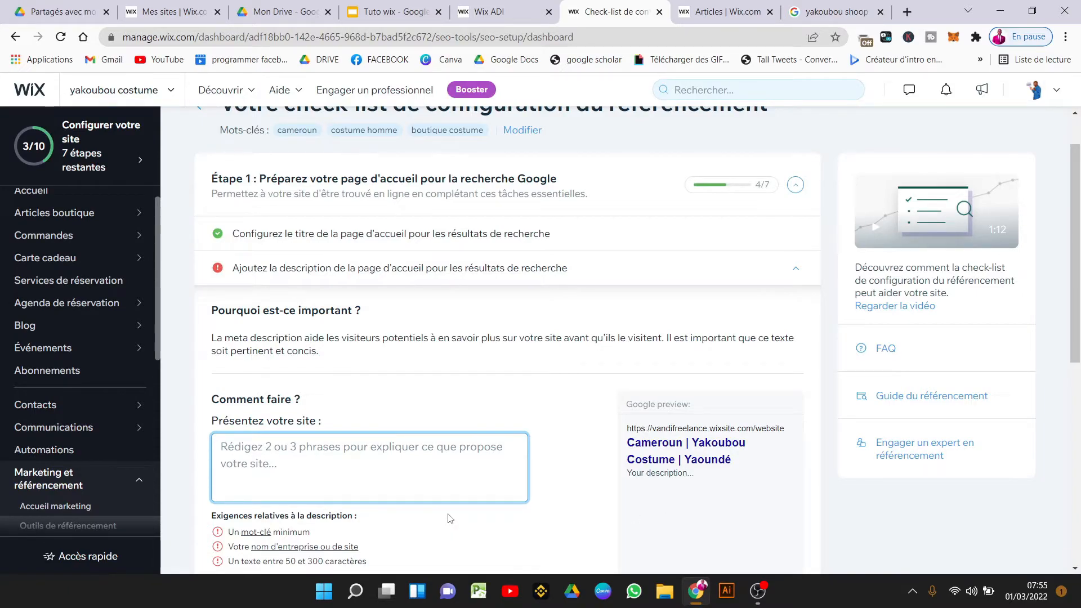
Write the description 'Tous les costumes de luxe… pour tous événements. Nous sommes situé à yaoundé au Cameroun.'.
text(Tous les costumes de luxe dont vous avez besoin)
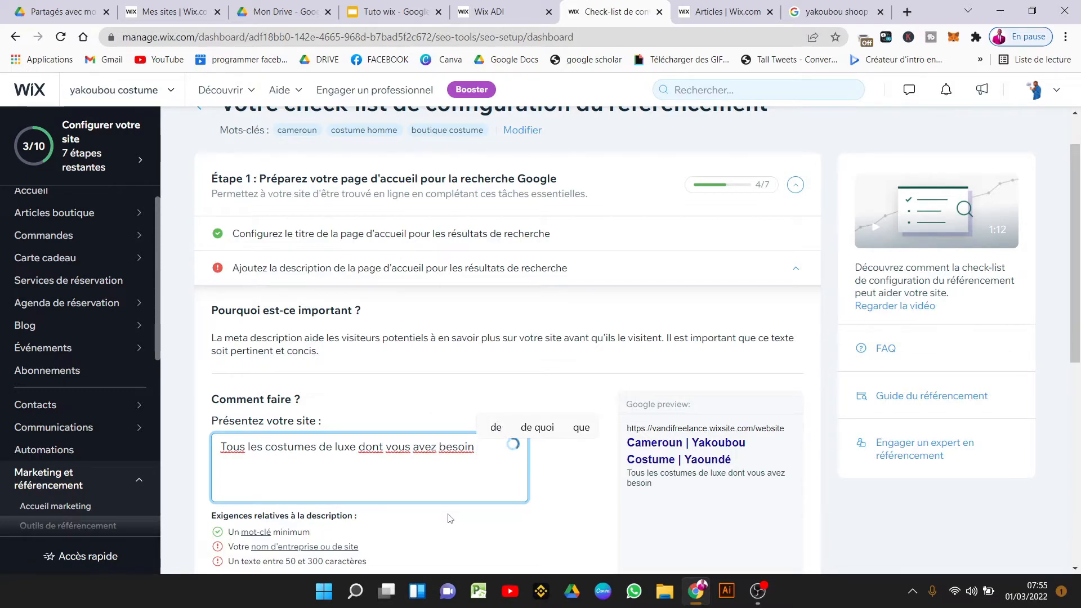
text( pour tous evenemes)
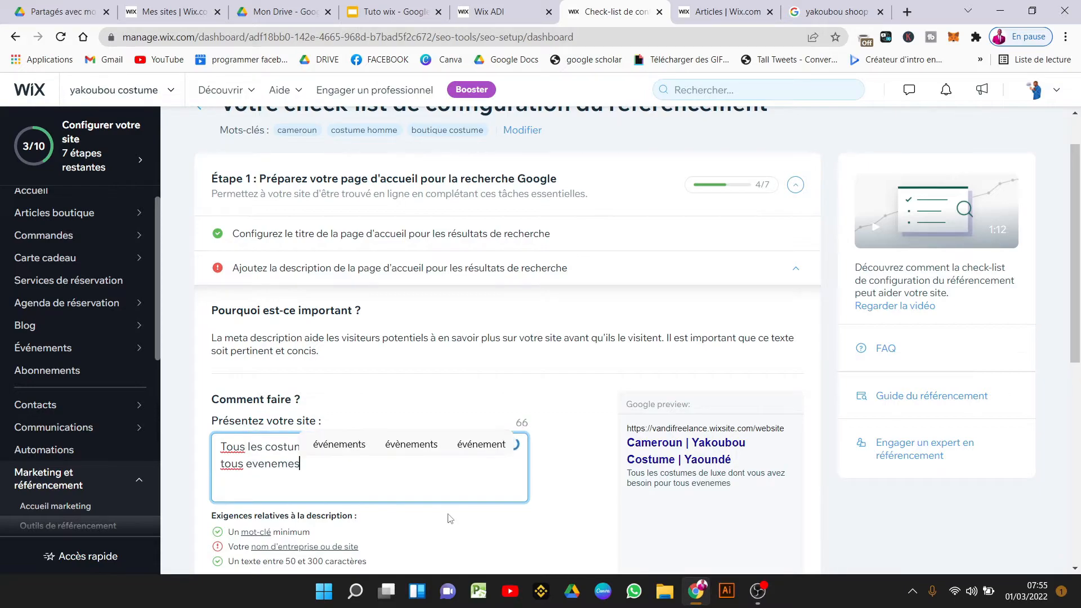
click(341, 444)
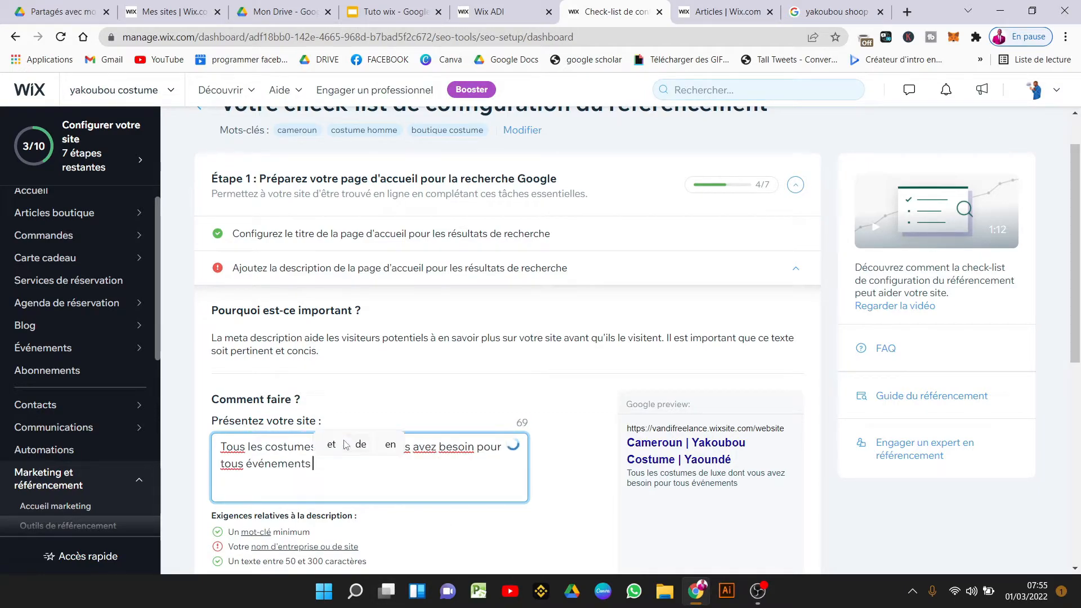
text(. No)
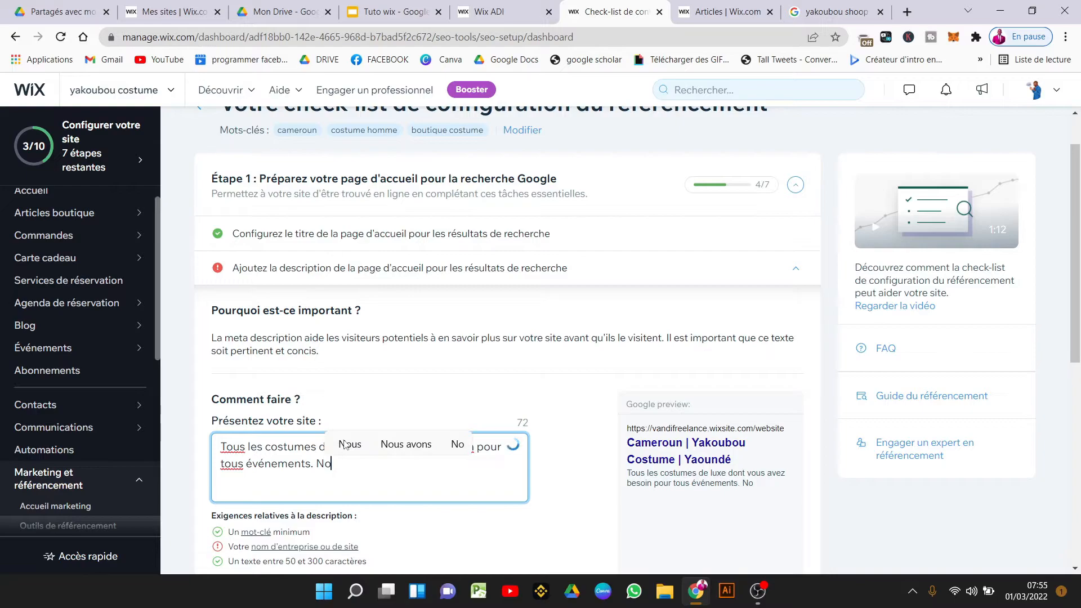
text(us sommes si)
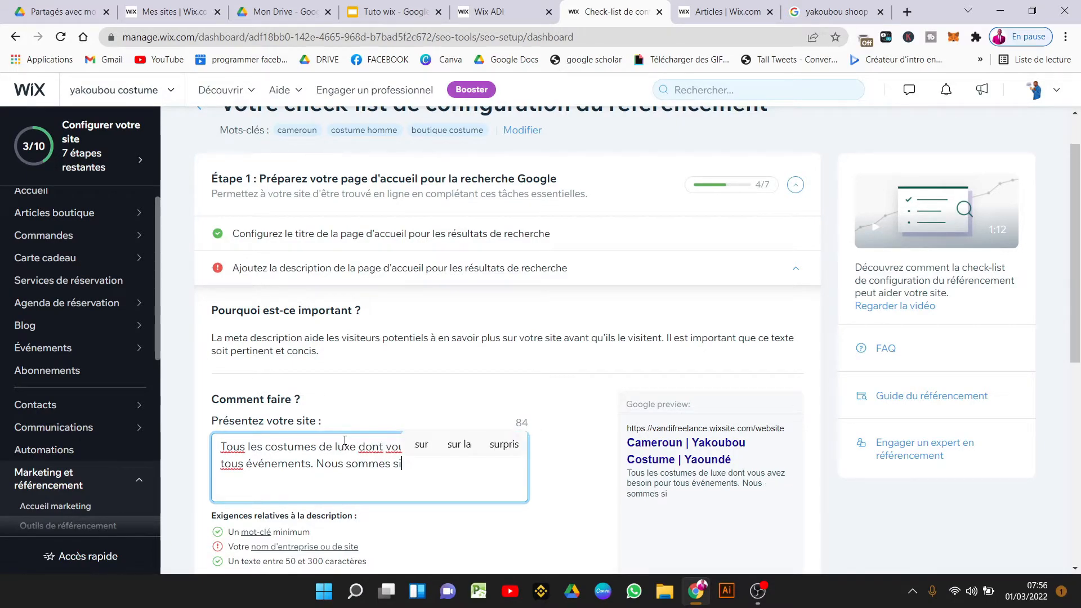
text(tué à ya)
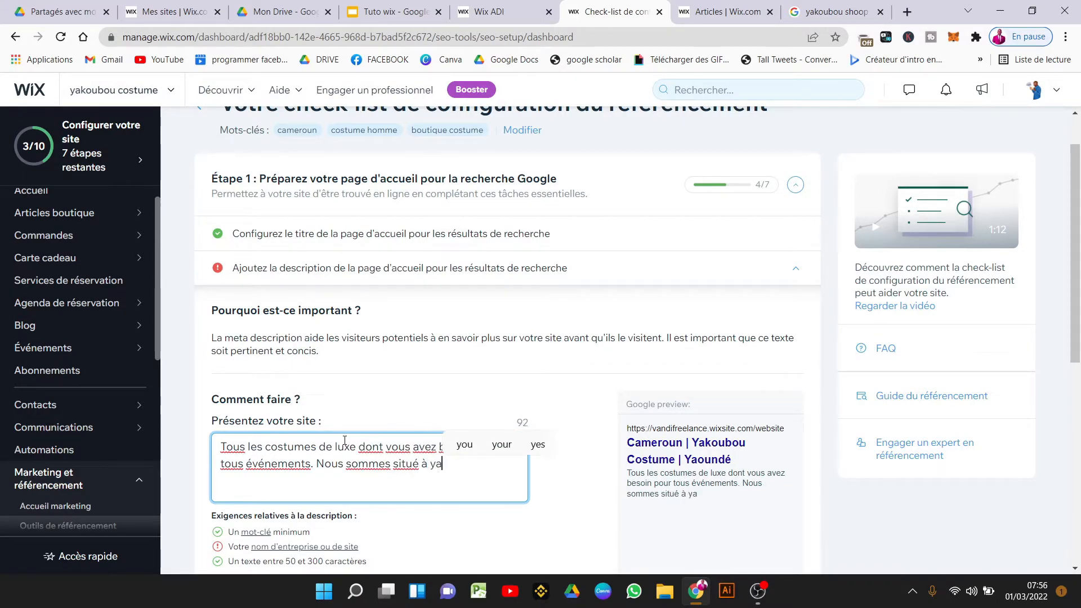
text(oundé)
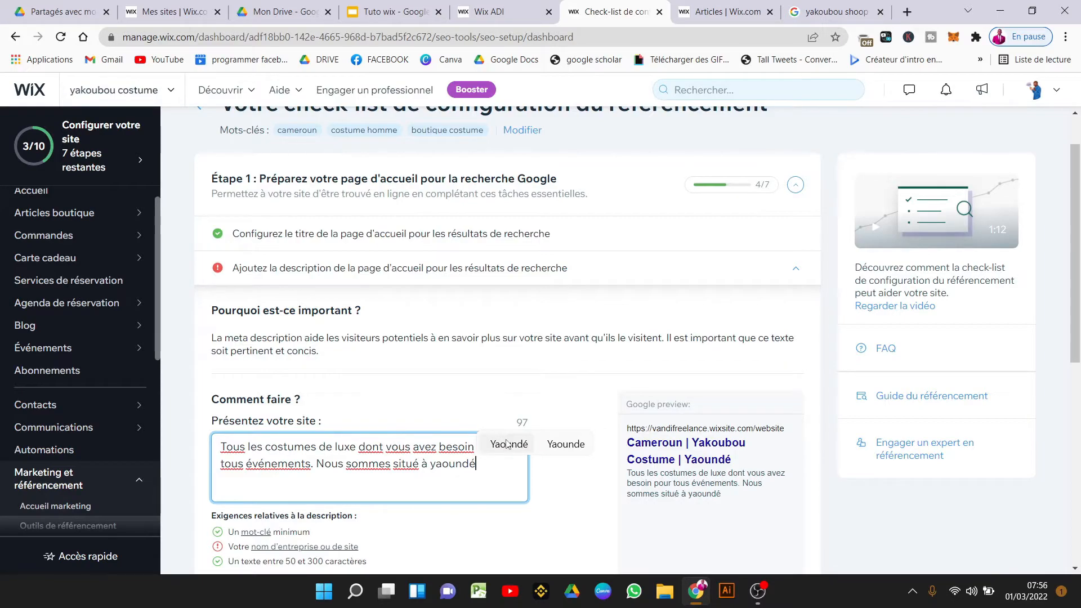
text( au Cameroun)
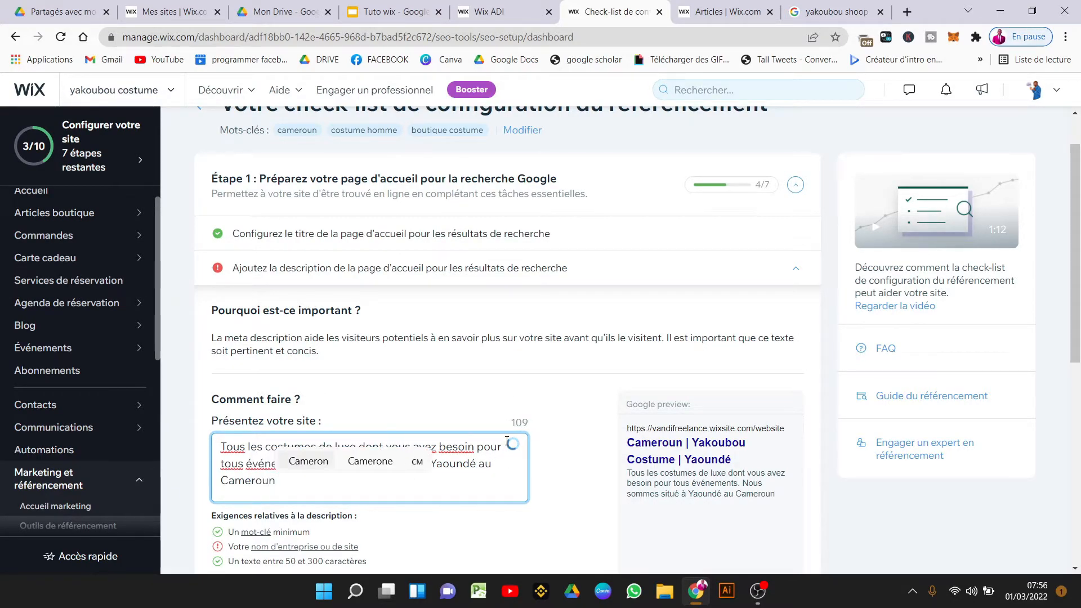
text(.)
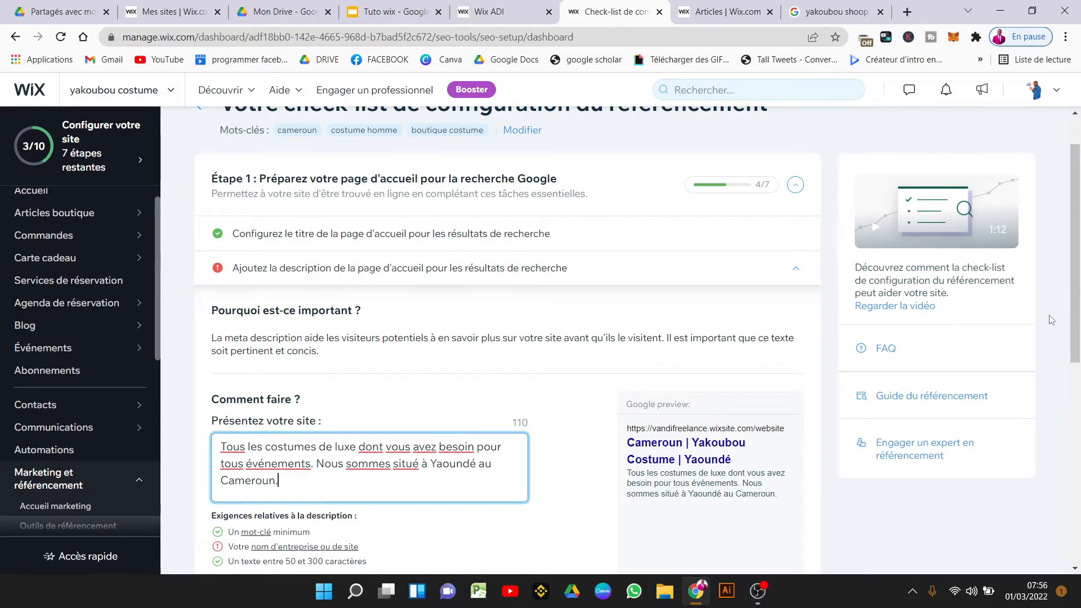
Replace 'Nous sommes' with 'Yakoubou costume' in the homepage description and apply it.
scroll(1078, 321, down, 1)
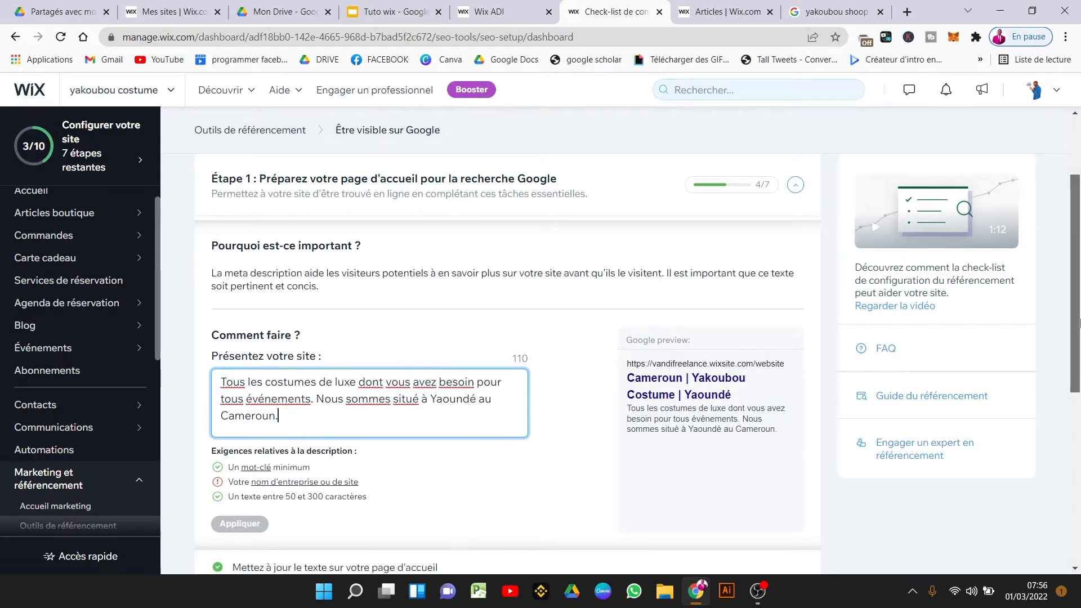
drag(1079, 324, 1079, 290)
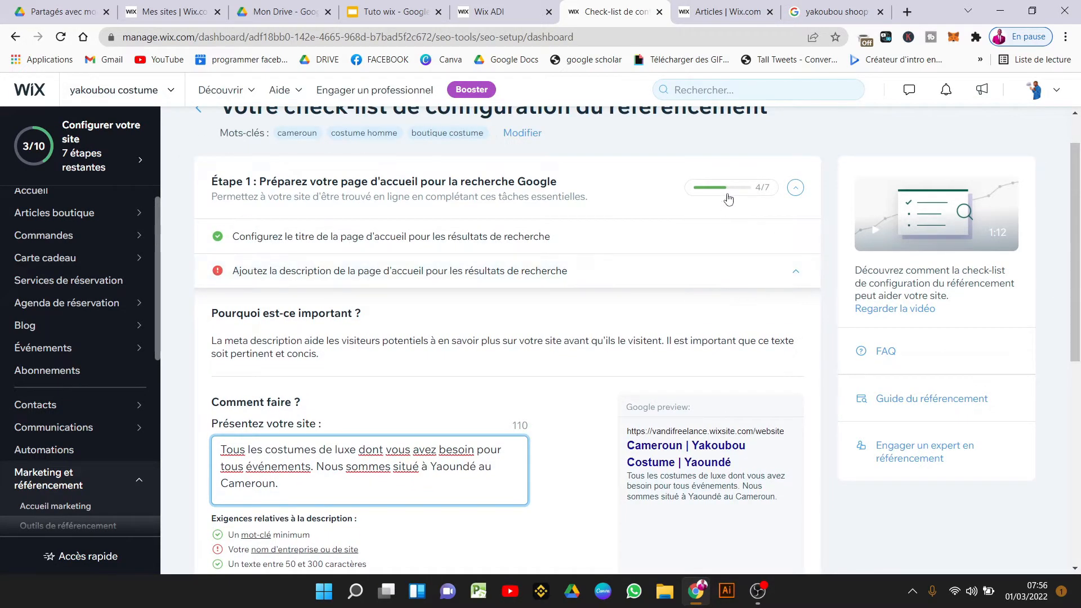
mouse_move(743, 193)
scroll(407, 389, down, 2)
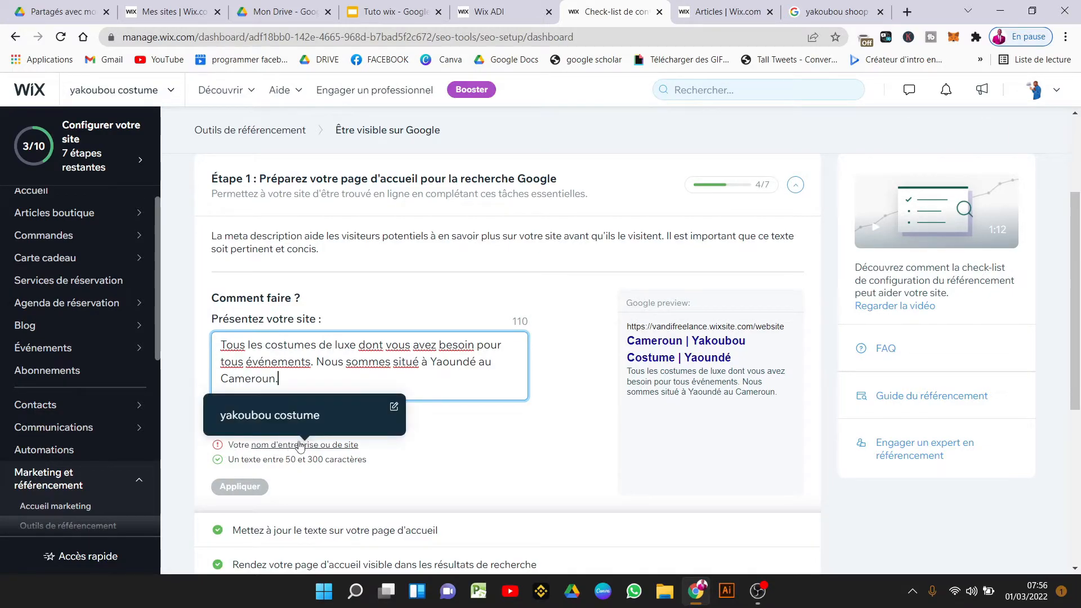
mouse_move(236, 481)
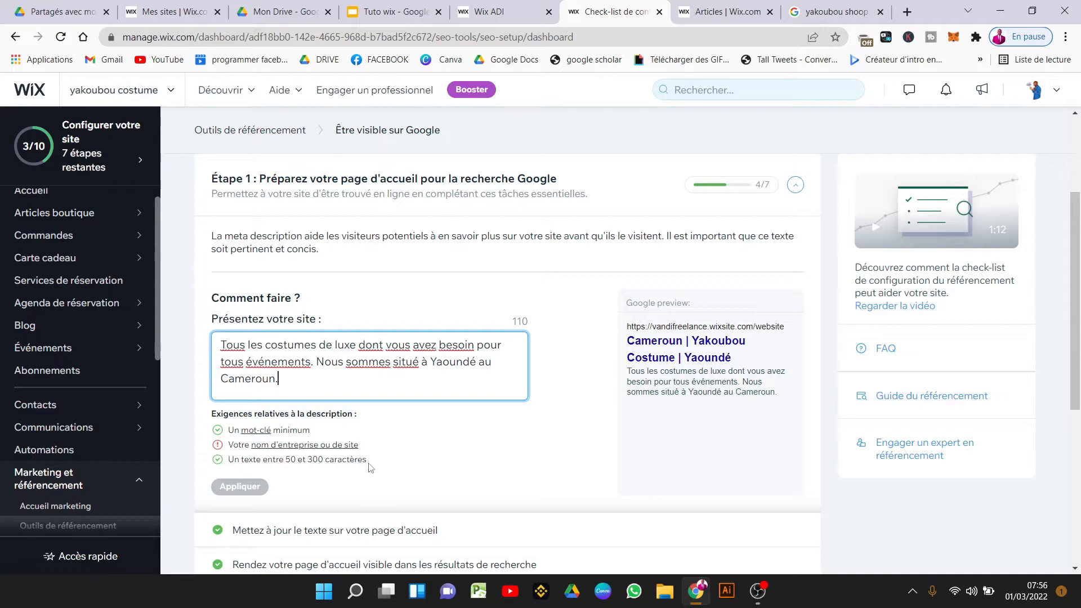
double_click(333, 362)
click(386, 363)
drag(391, 365, 319, 357)
text(Yakoubou costume)
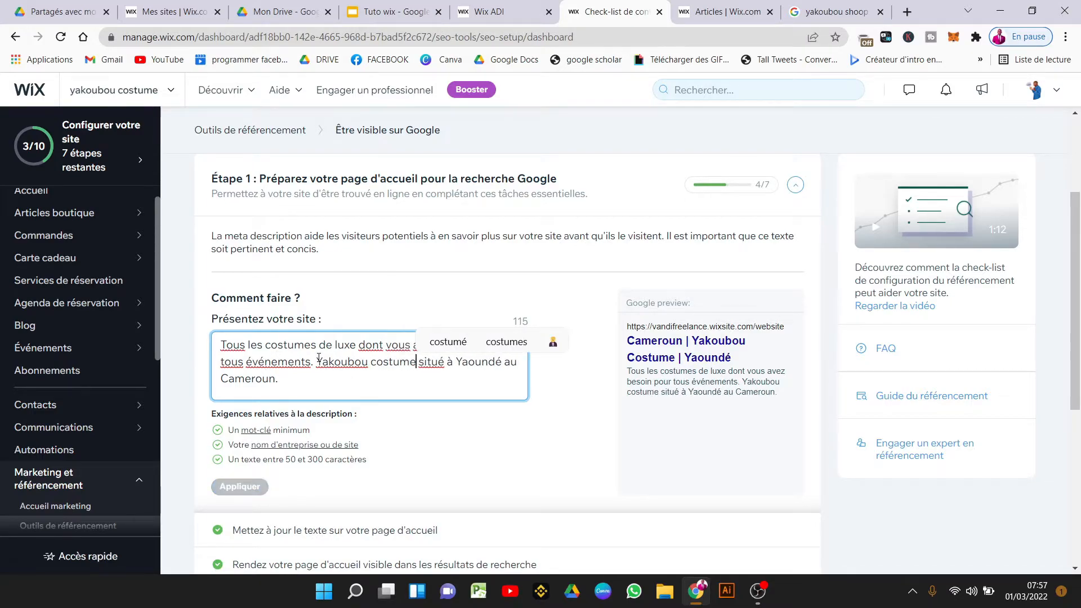
key(BackSpace)
mouse_move(53, 430)
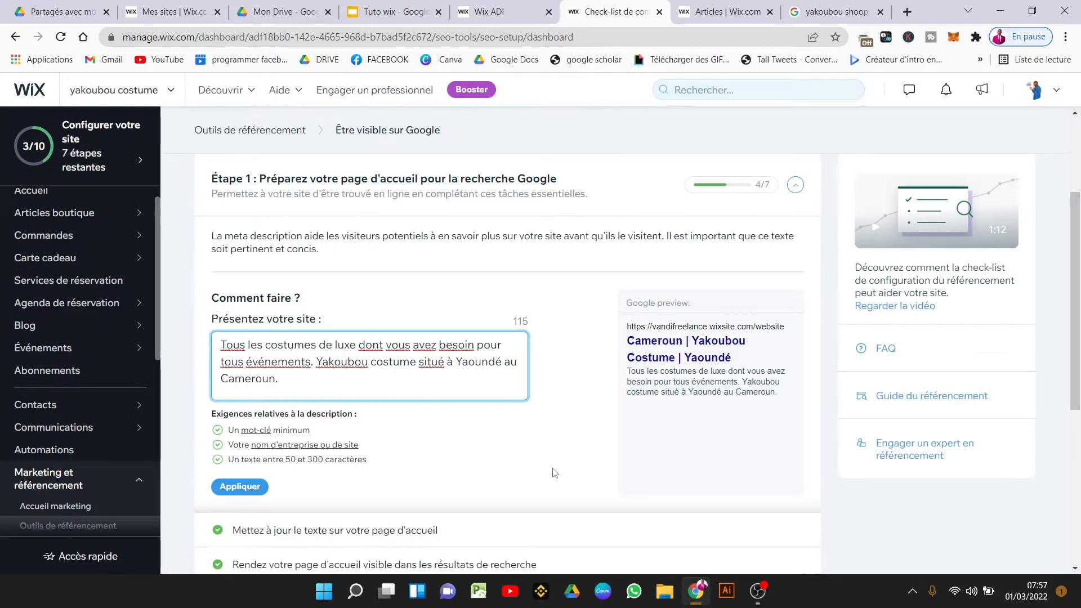
click(227, 492)
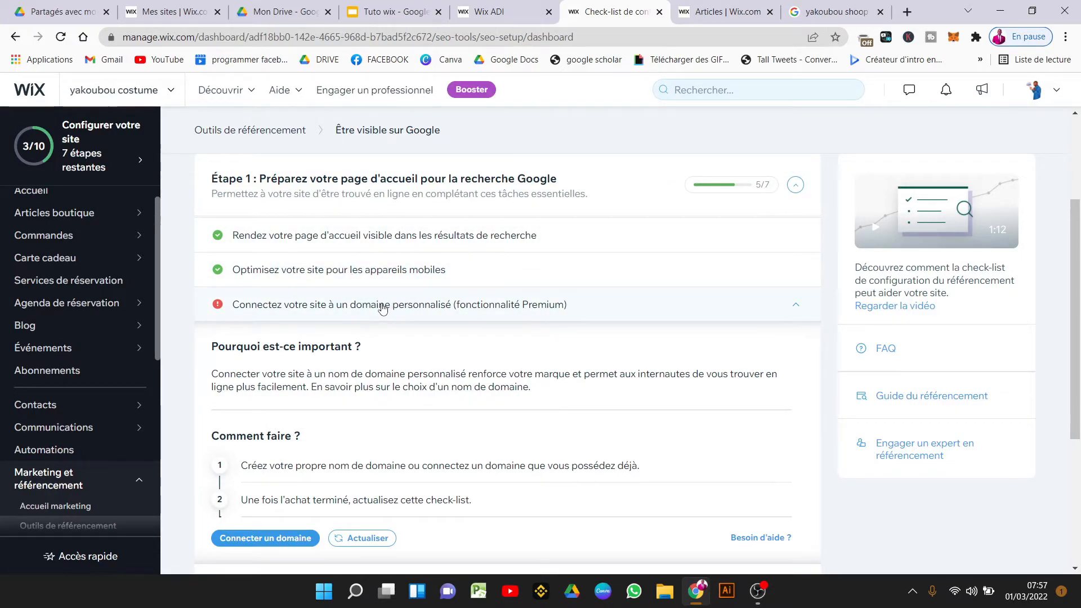
Expand Étape 2 and scroll through its HOME and Articles page-optimization tasks (34/43).
click(455, 307)
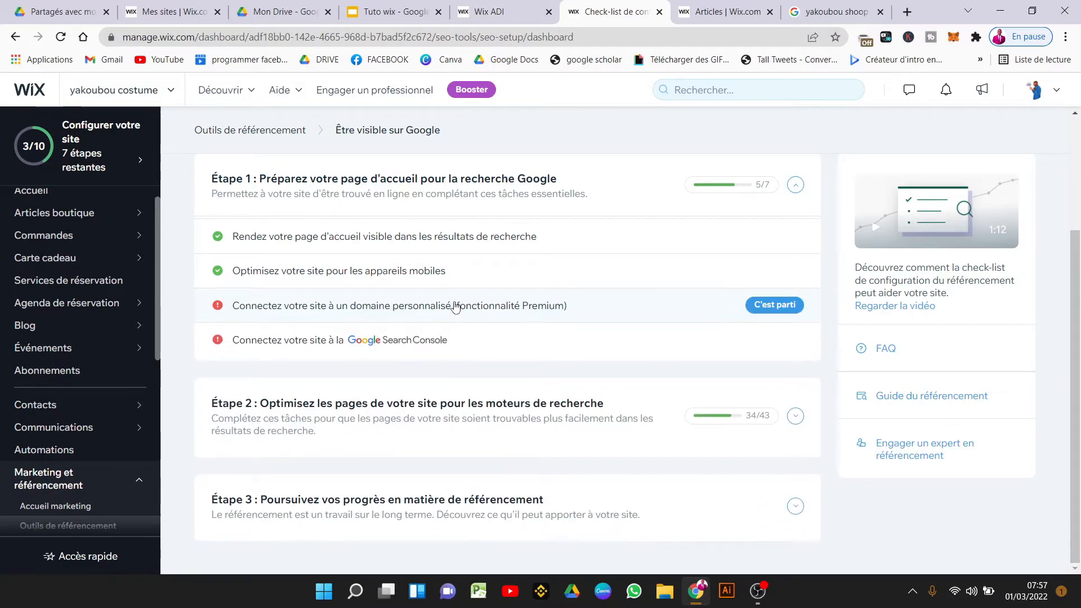
click(456, 307)
scroll(805, 299, down, 1)
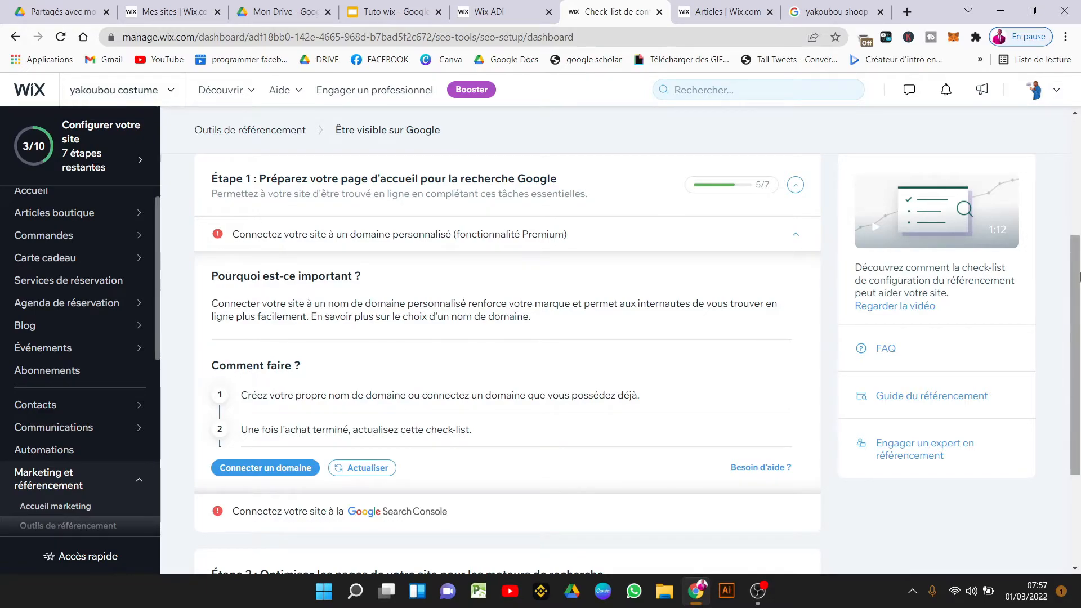
drag(1078, 280, 1079, 370)
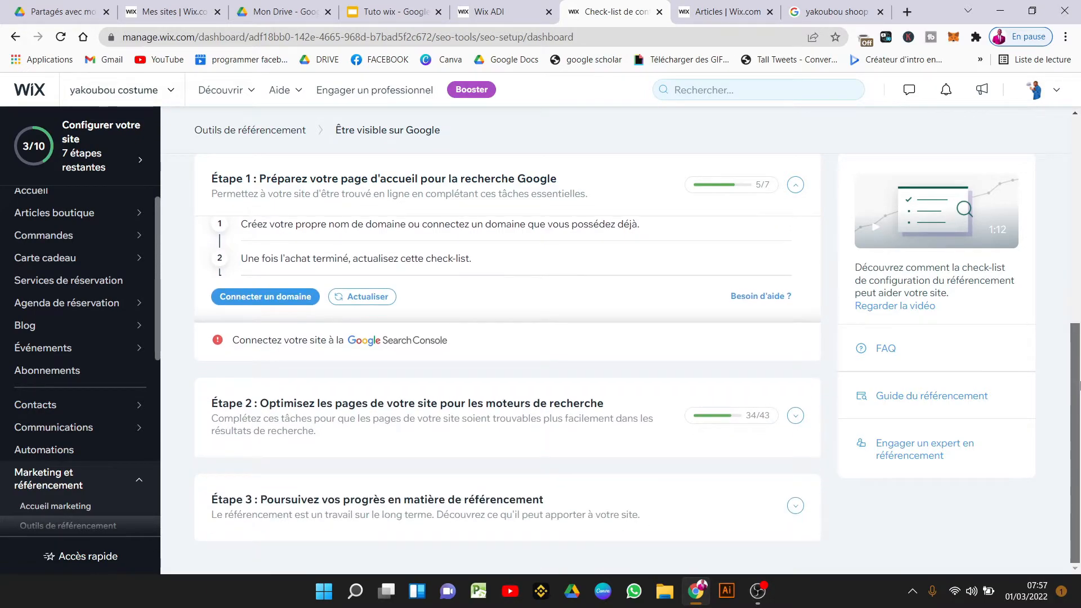
mouse_move(656, 330)
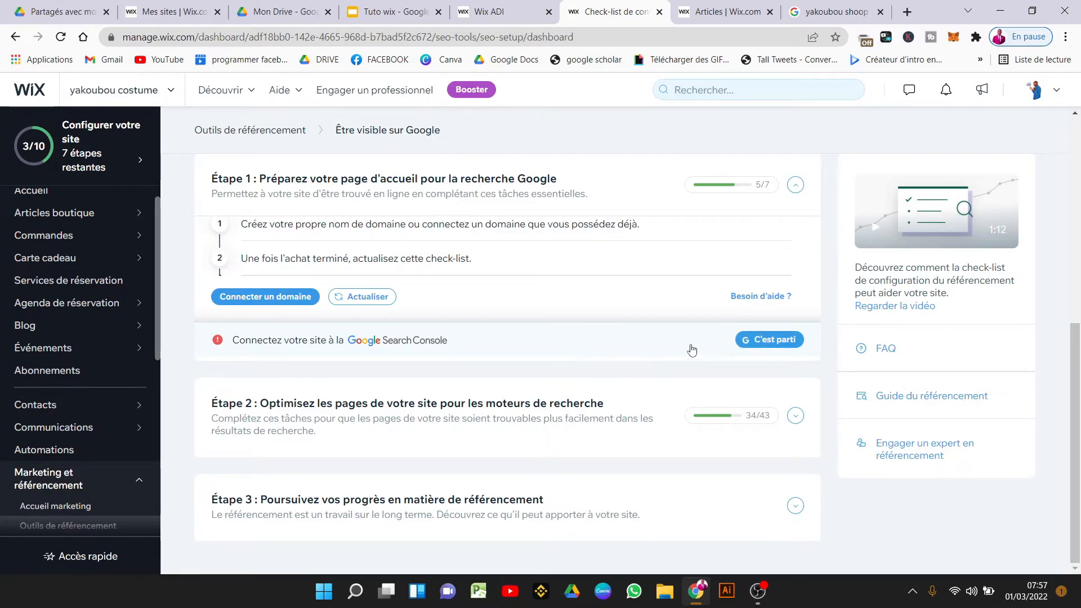
mouse_move(729, 427)
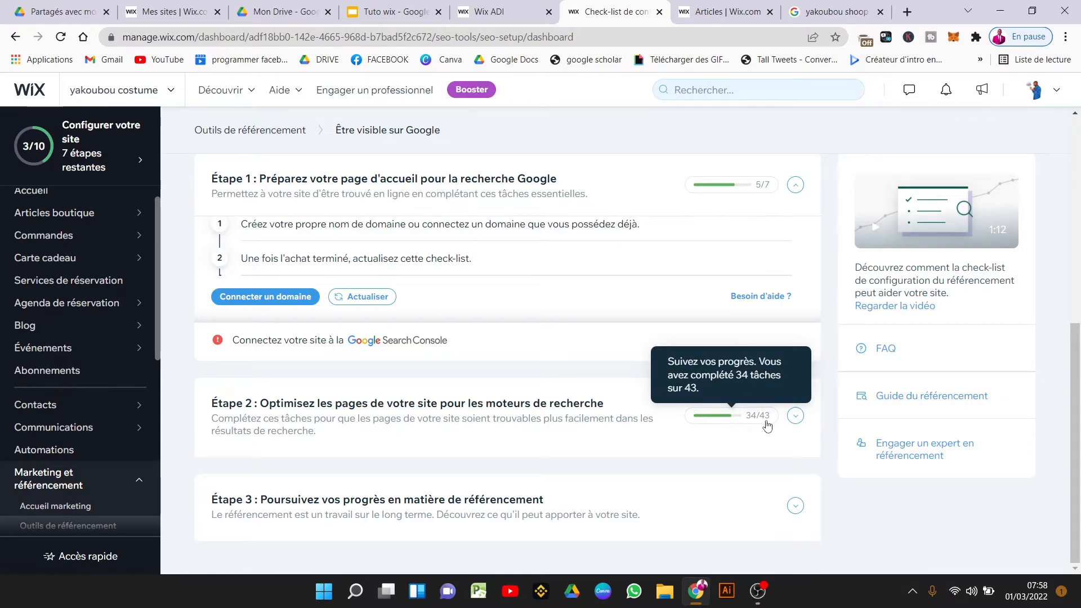
click(795, 416)
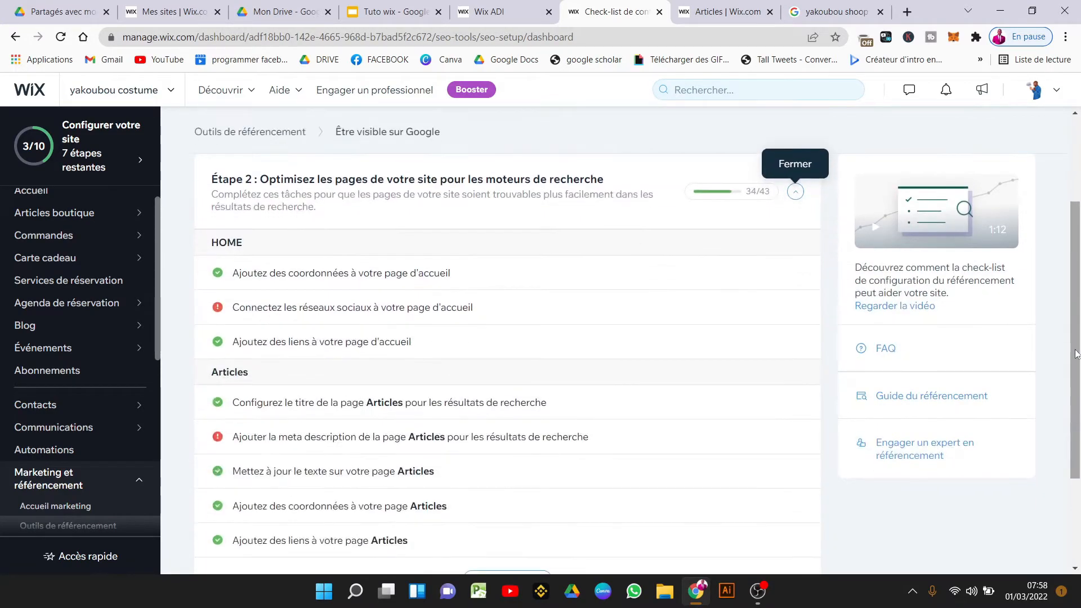
drag(1077, 365, 1075, 307)
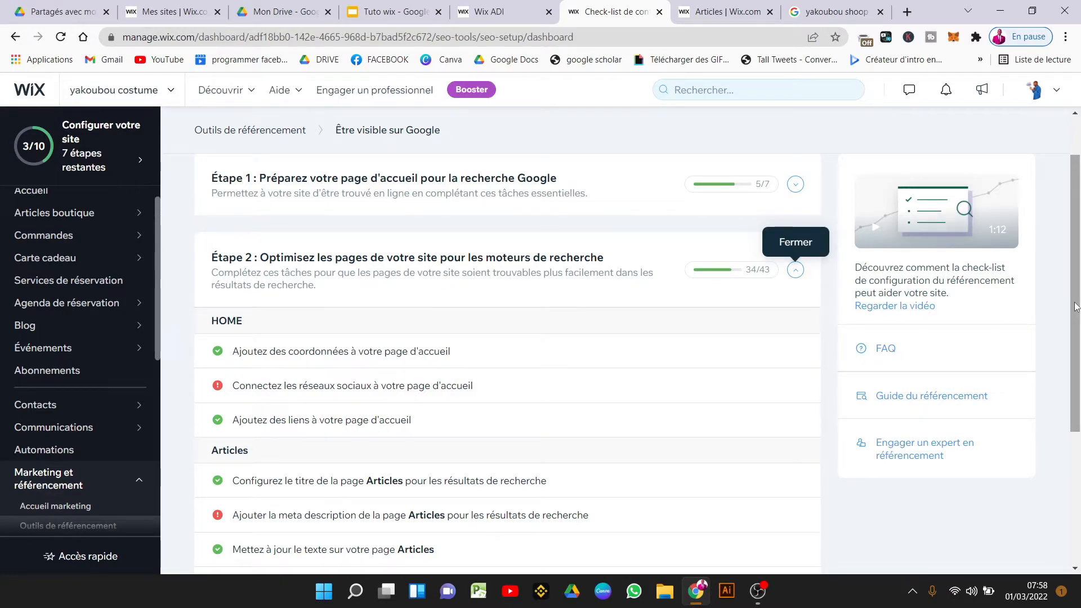
drag(1075, 306, 1079, 124)
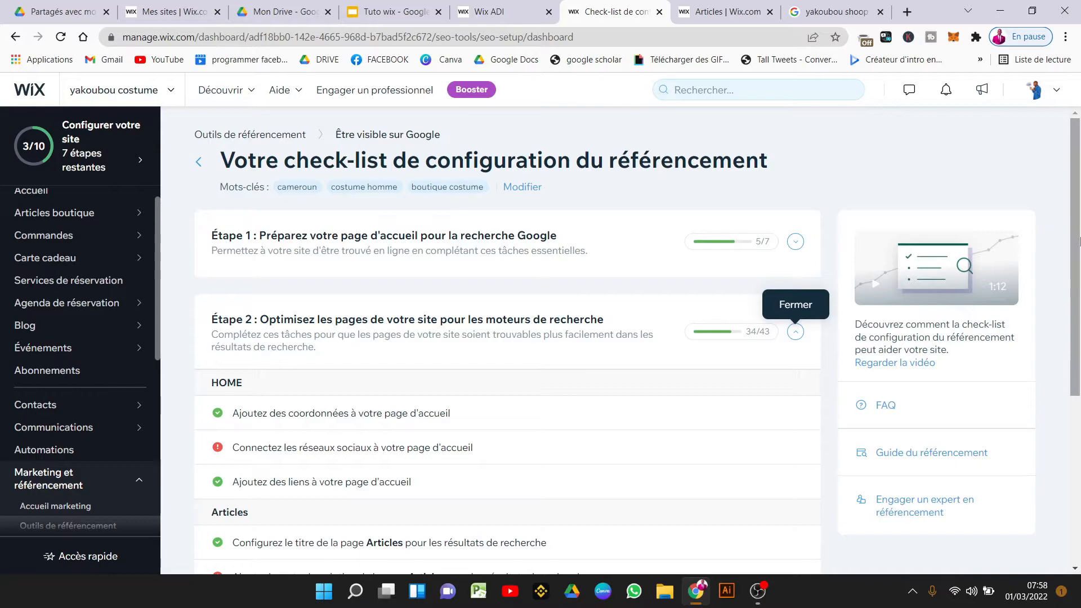
drag(1079, 241, 1079, 183)
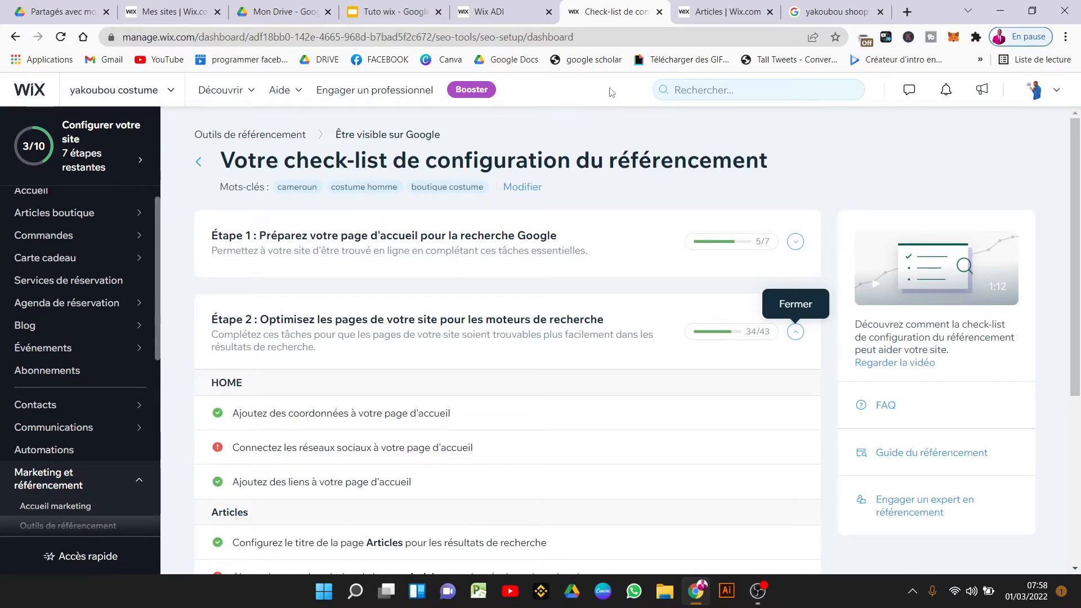
In Wix ADI, close the Galerie d'articles panel, publish the site, and choose 'Aller à l'Éditeur'.
click(499, 7)
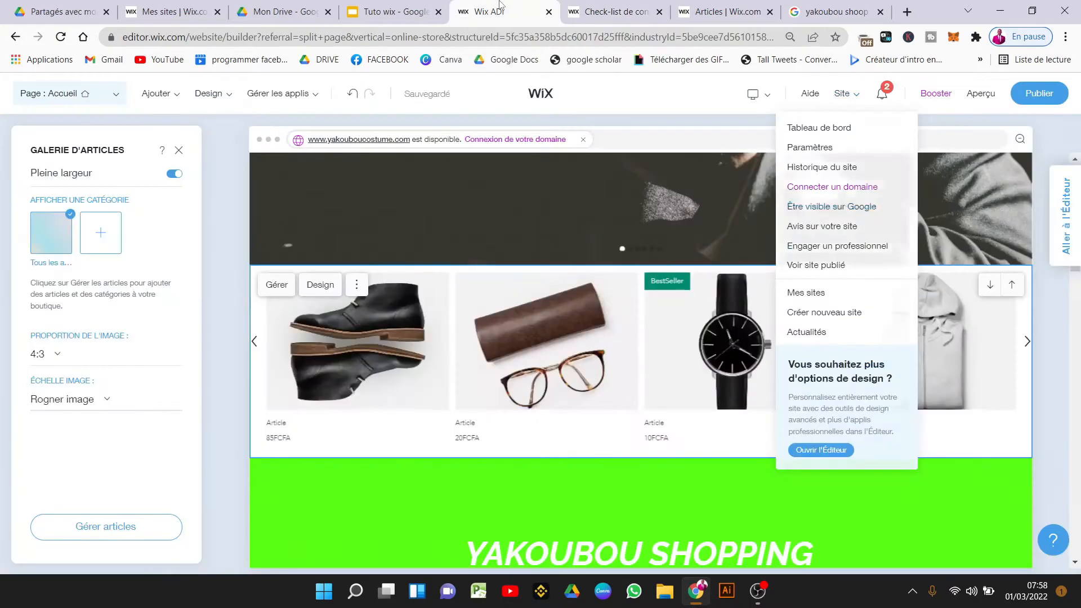
click(416, 8)
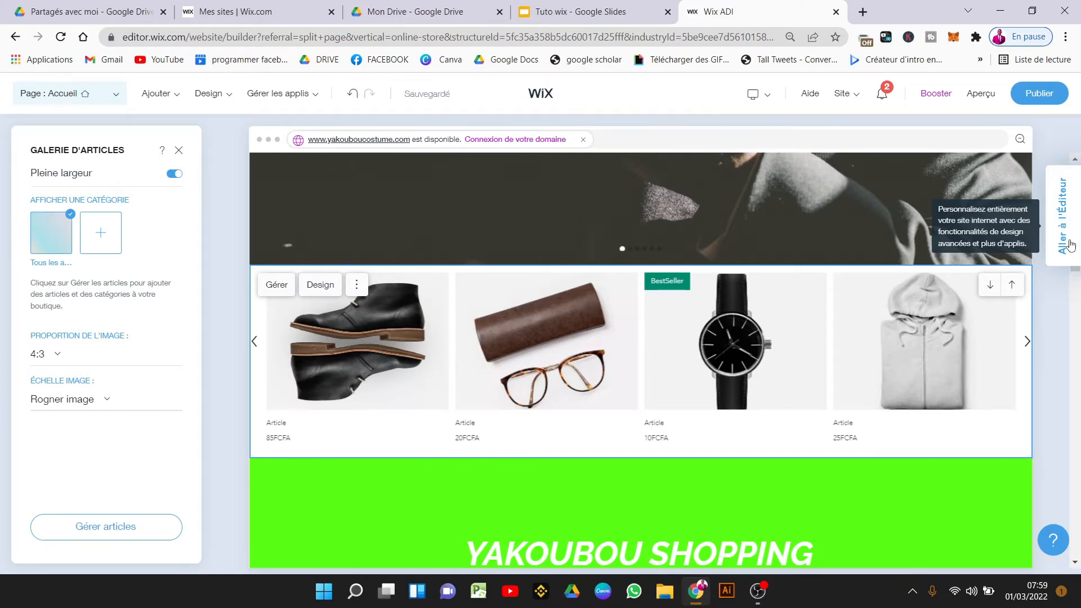
click(177, 153)
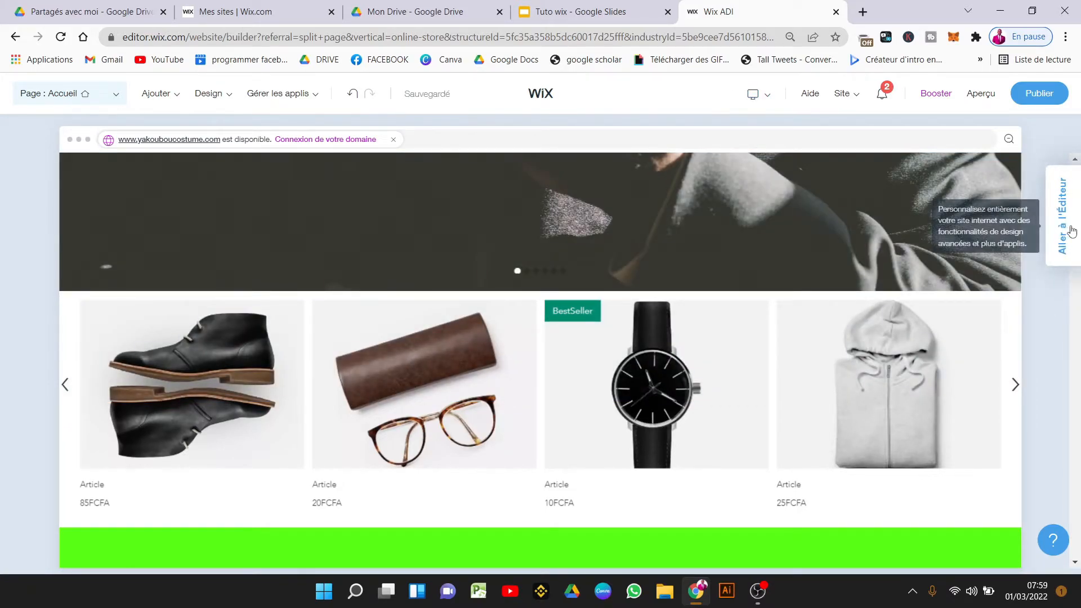
click(1038, 94)
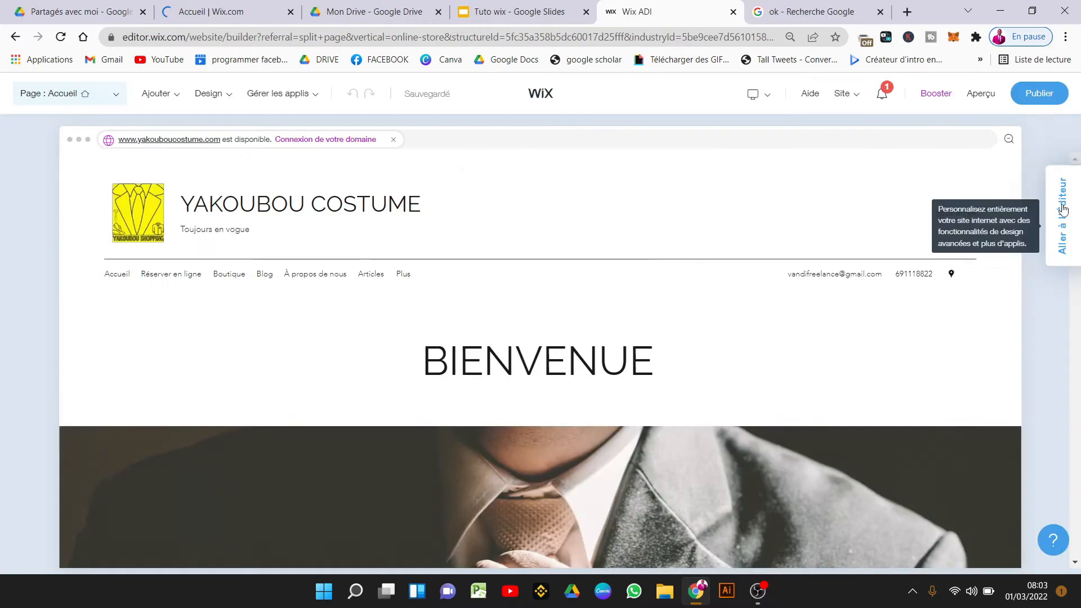
click(1062, 209)
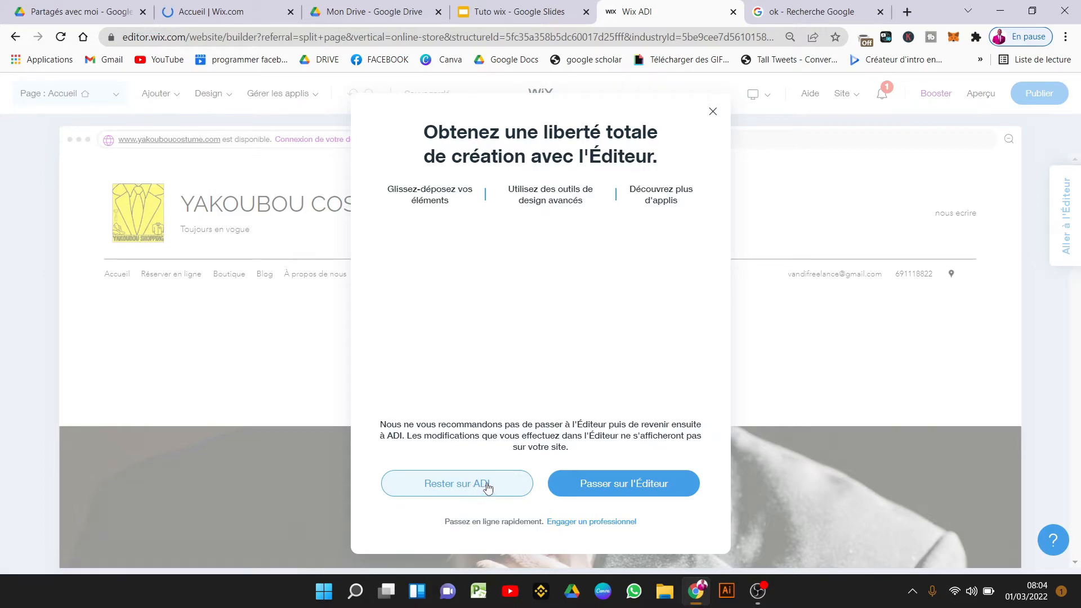
Confirm 'Passer sur l'Éditeur' to load the Yakoubou Costume homepage in the full Wix Editor.
click(642, 485)
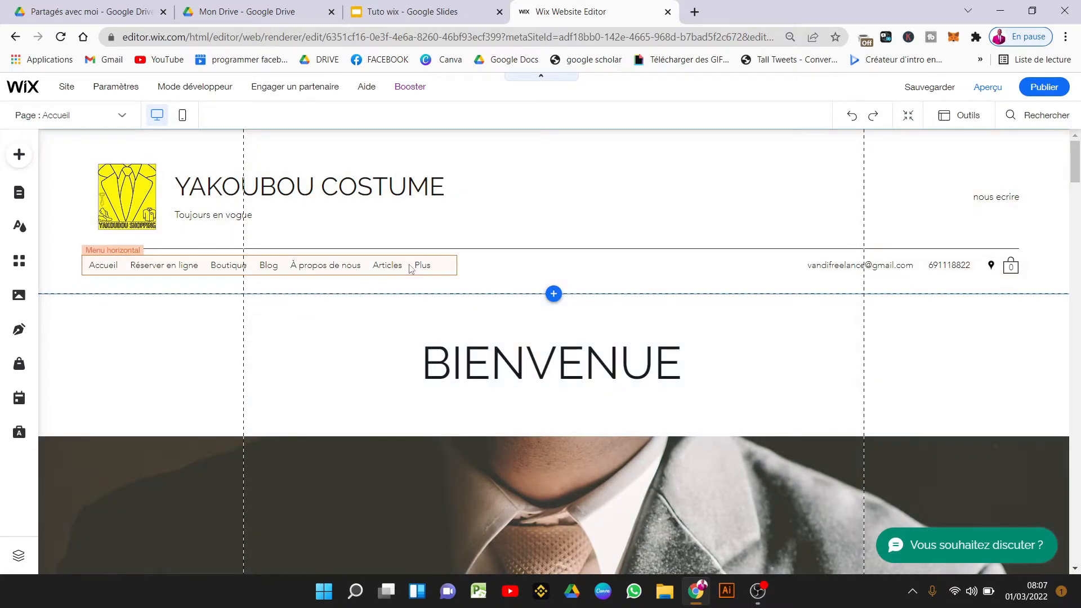
After previewing Rebond, Flottant and Aérien, give the YAKOUBOU COSTUME title Glissement and open text ideas.
click(268, 190)
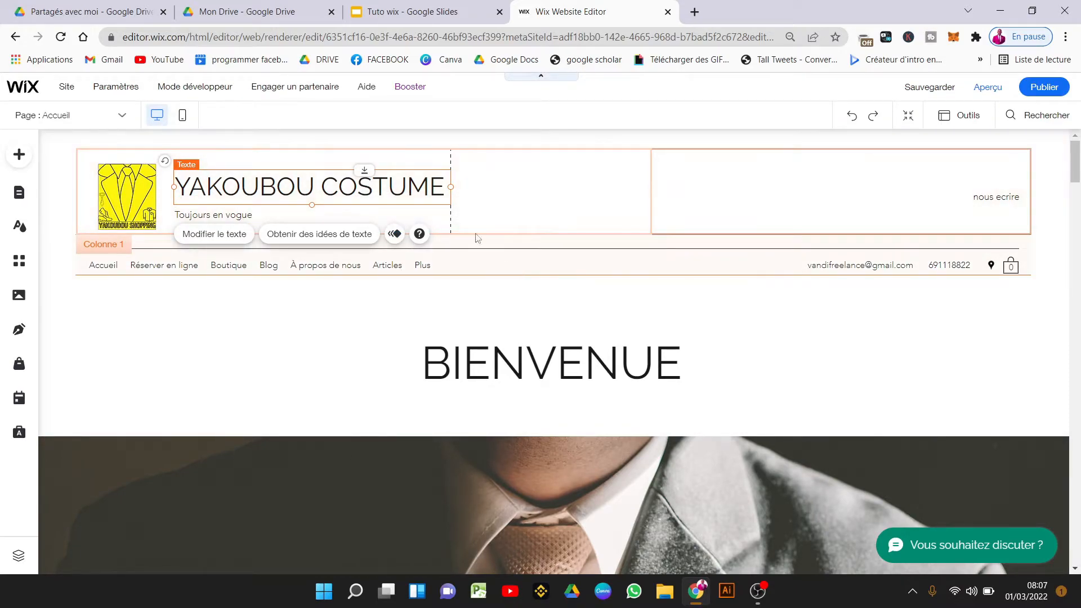
click(402, 236)
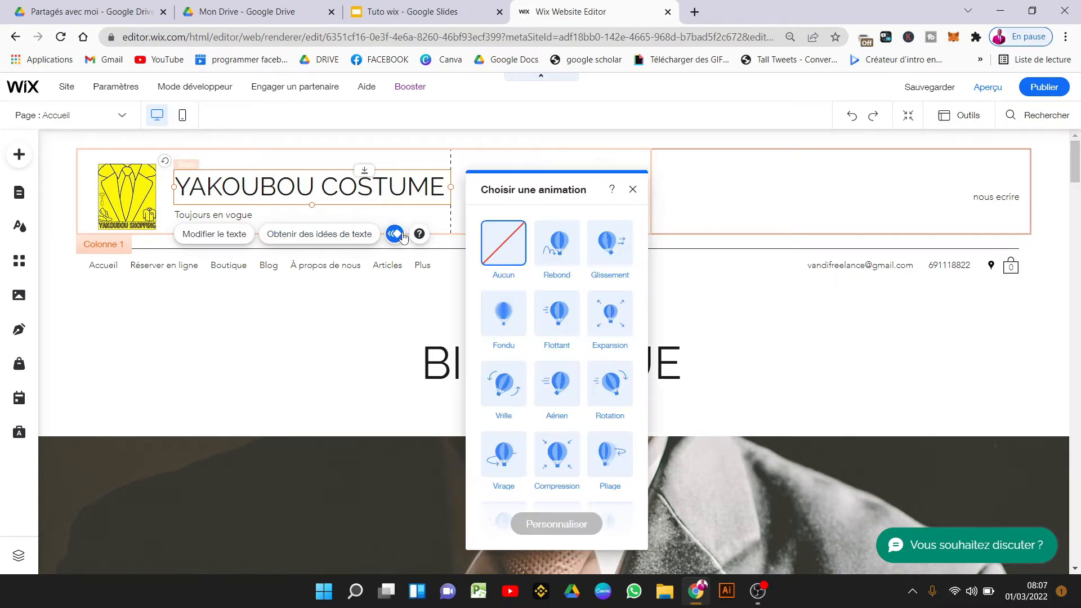
click(555, 267)
click(557, 313)
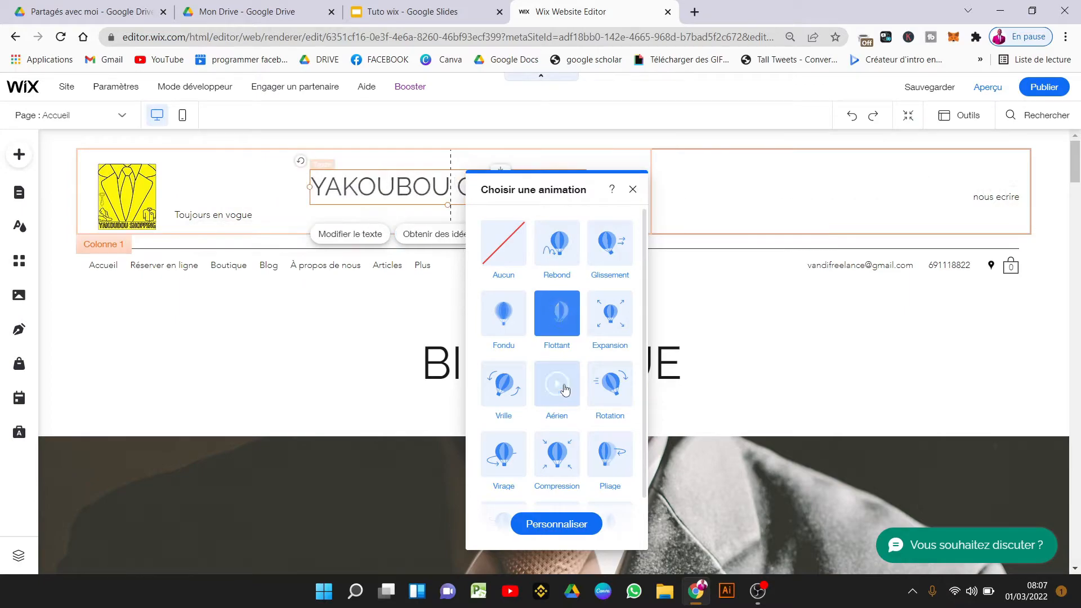
click(565, 388)
click(611, 256)
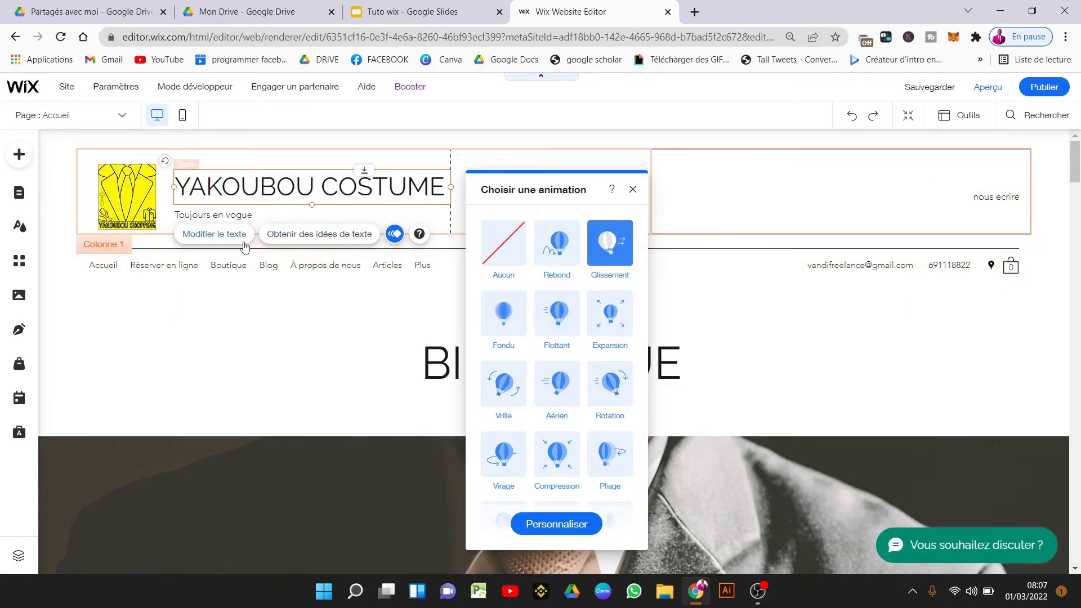
click(354, 241)
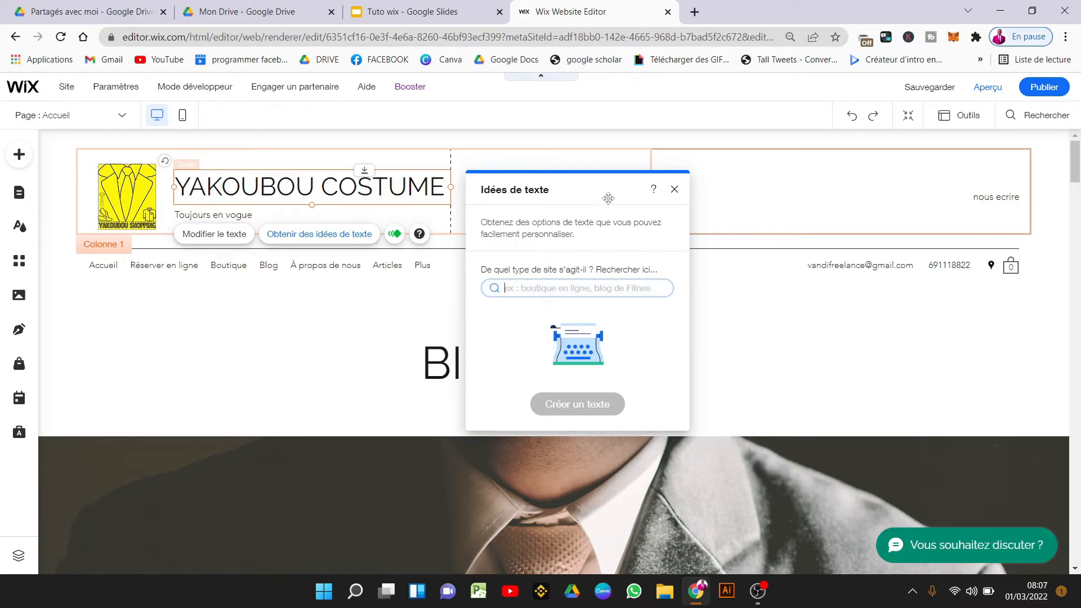
Close the Idées de texte panel to reveal the YAKOUBOU COSTUME header and BIENVENUE heading.
click(677, 192)
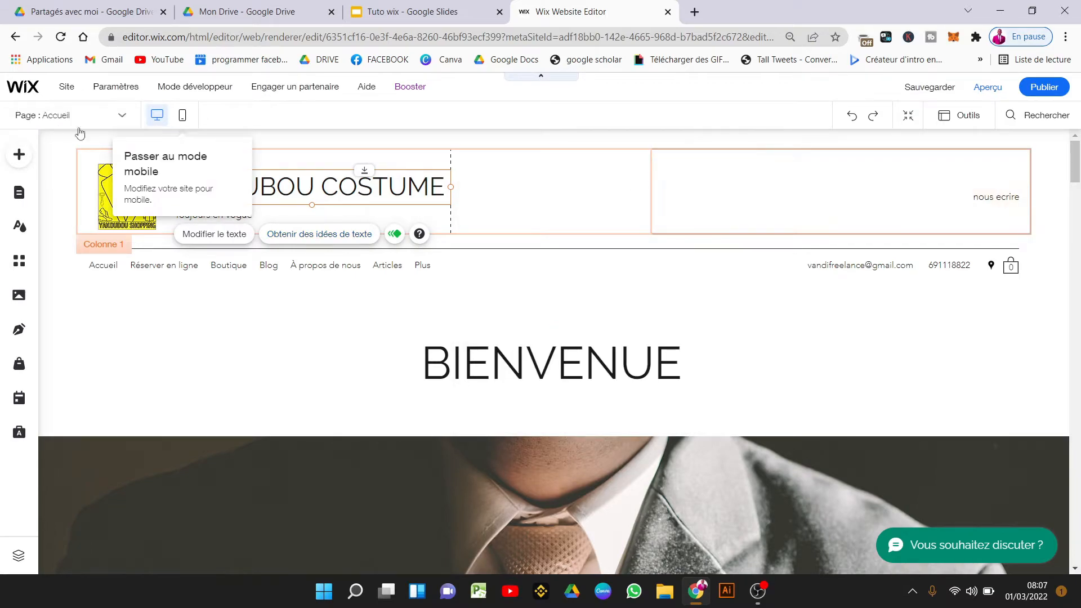
mouse_move(73, 81)
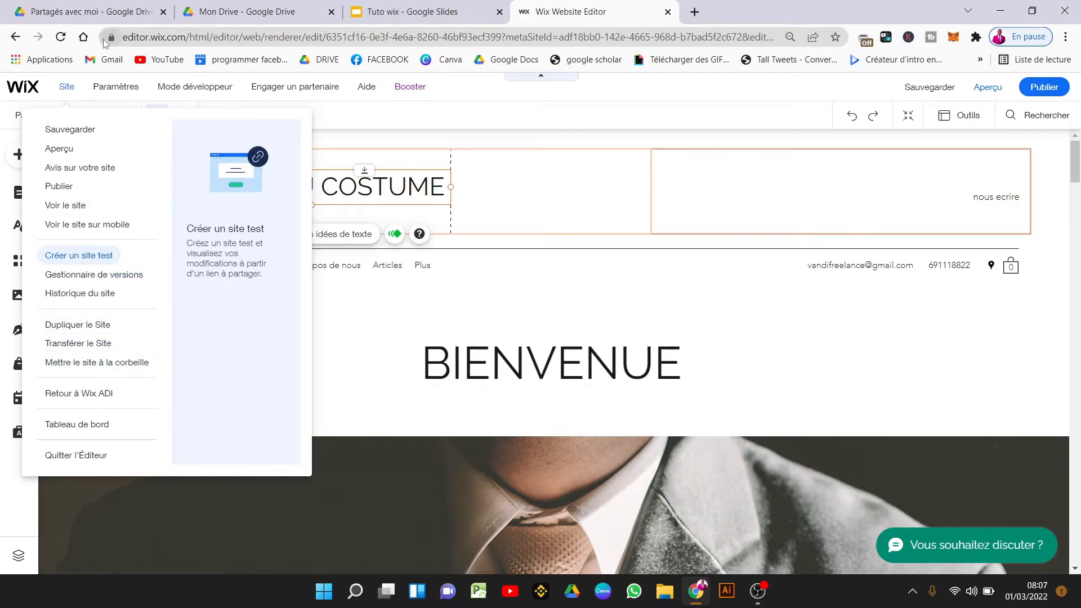
mouse_move(122, 91)
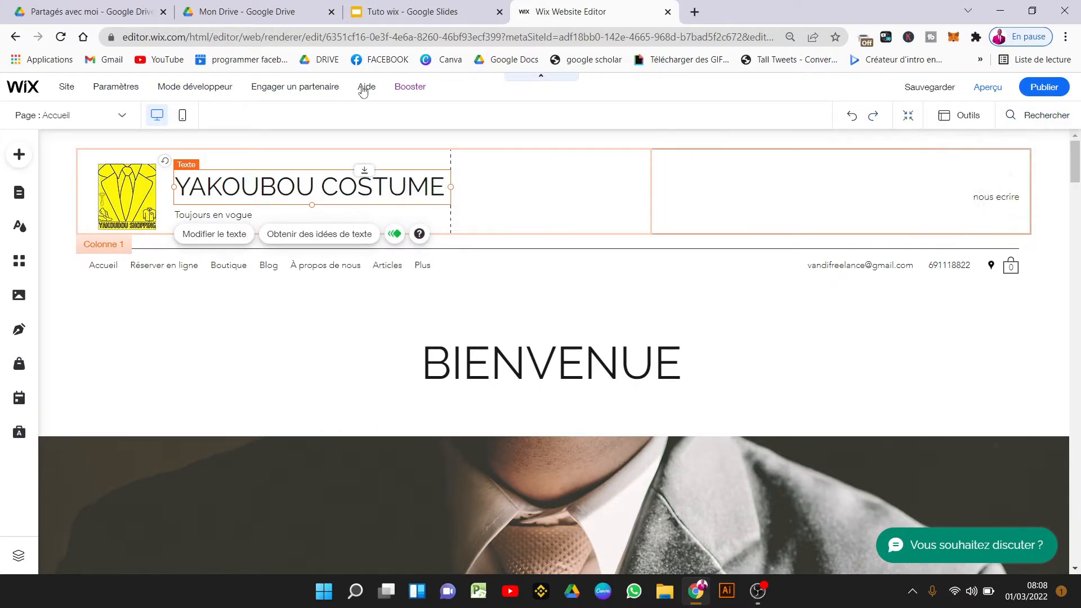
mouse_move(401, 91)
mouse_move(315, 90)
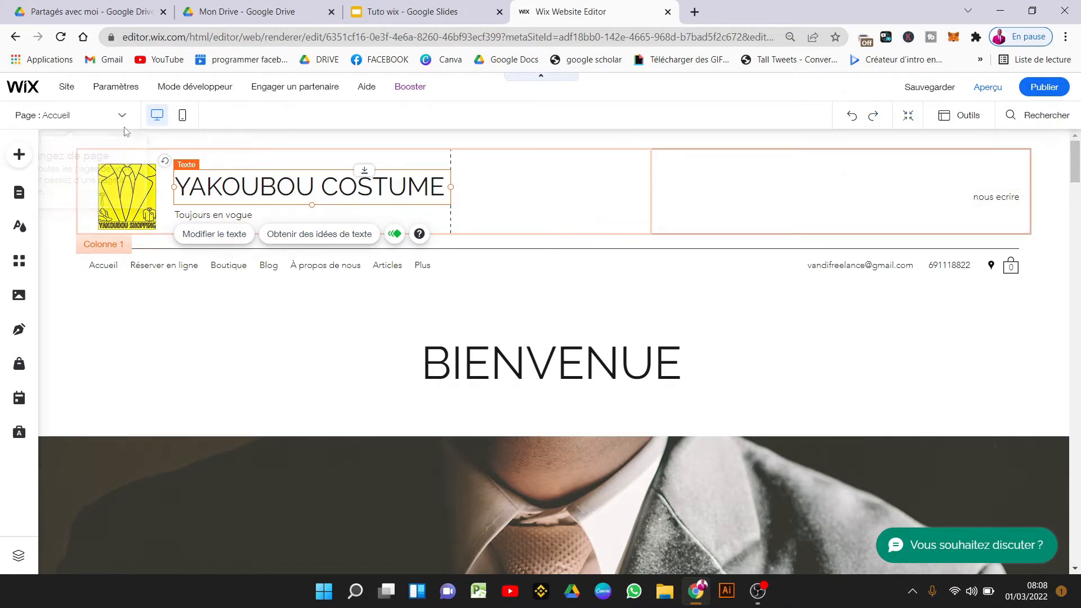
Open the horizontal menu's page management and try repositioning the Accueil page.
click(71, 115)
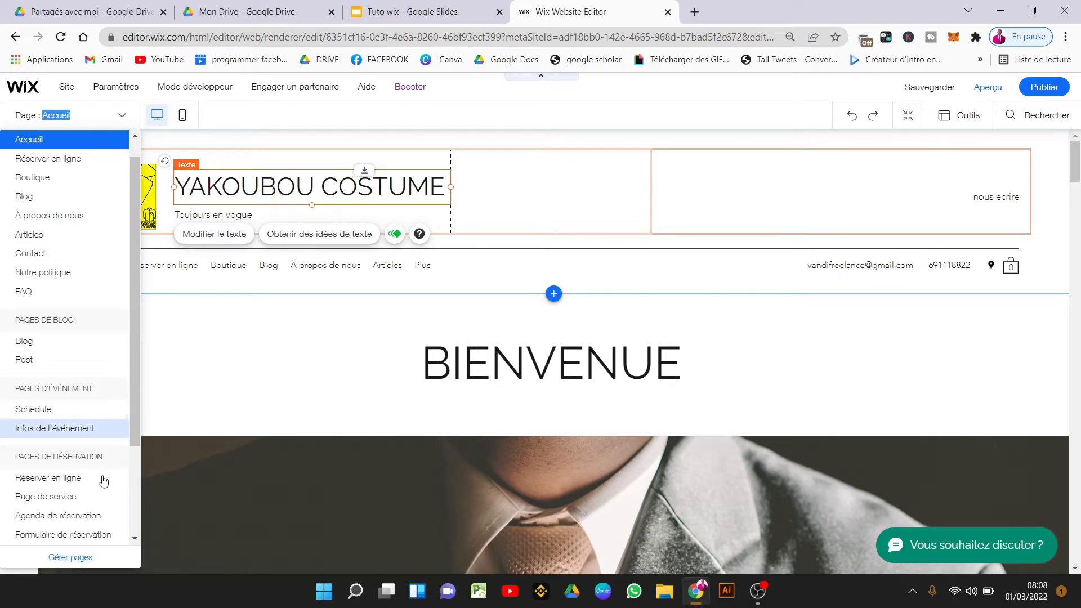
click(397, 319)
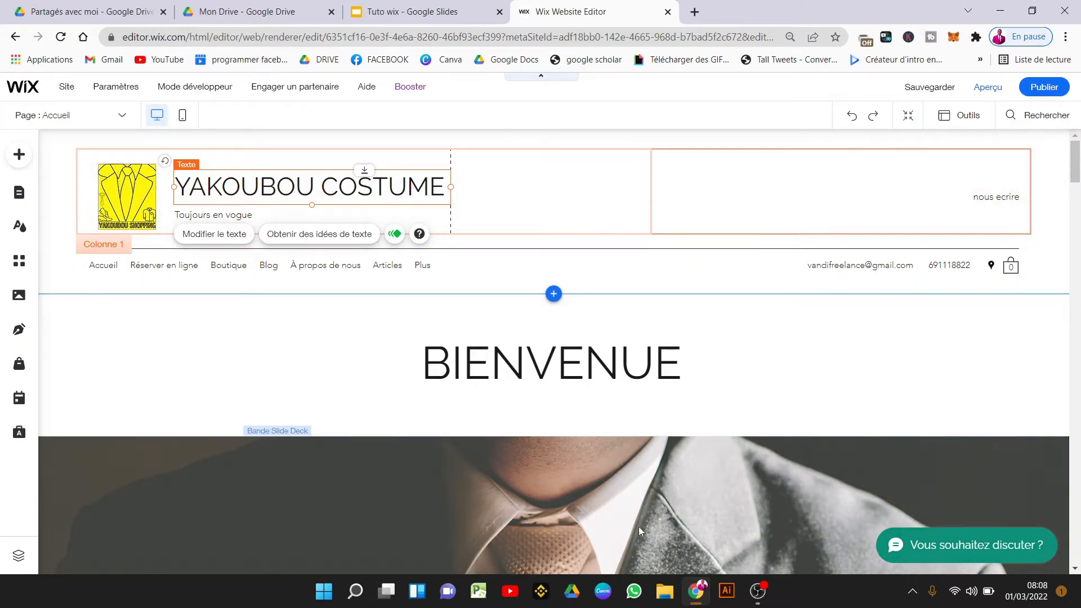
click(411, 269)
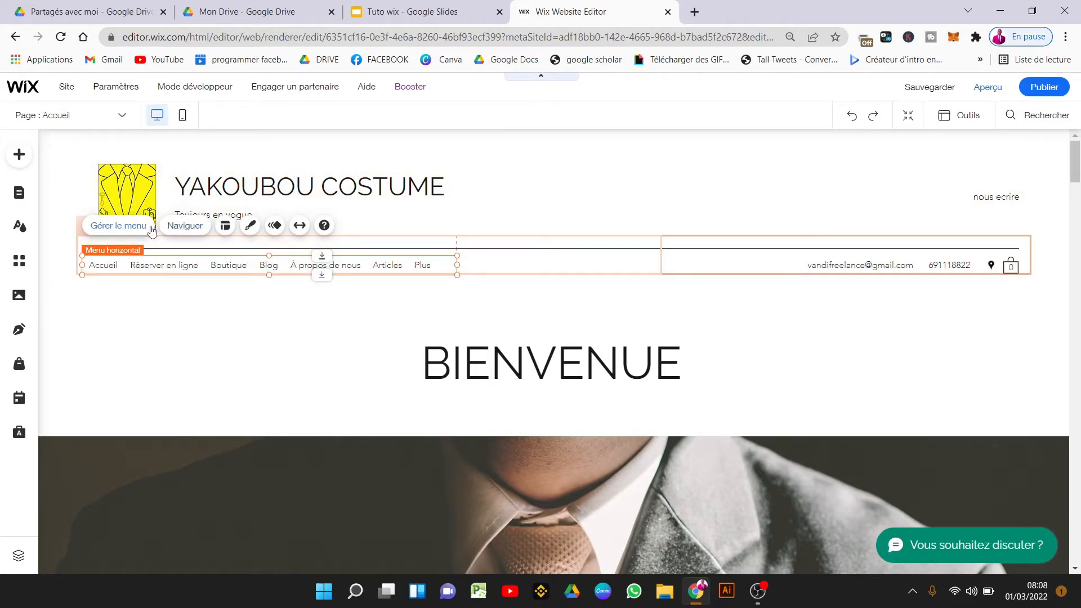
click(119, 225)
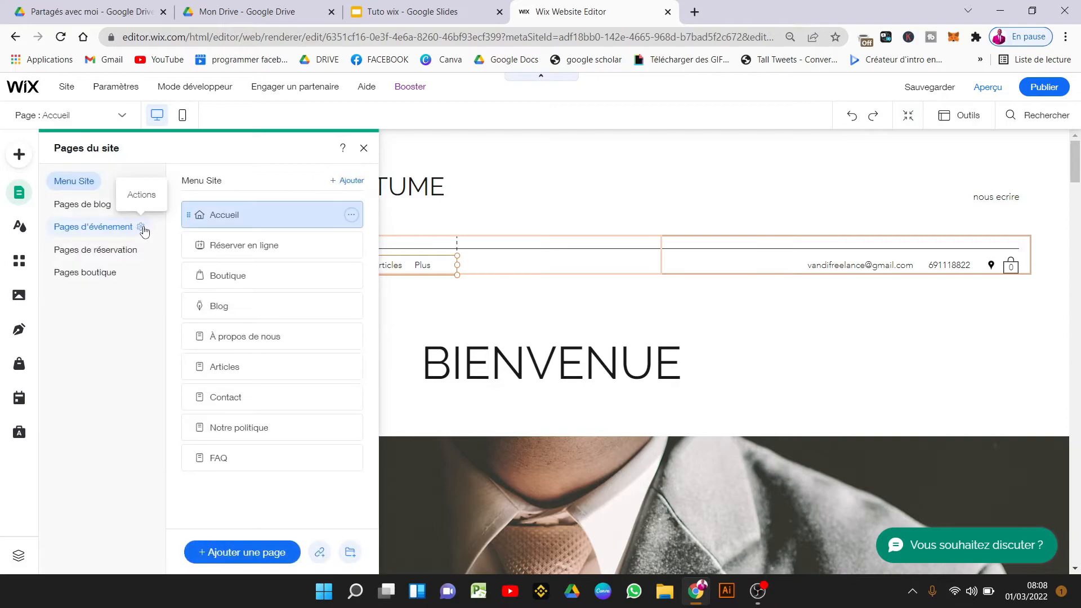
click(351, 217)
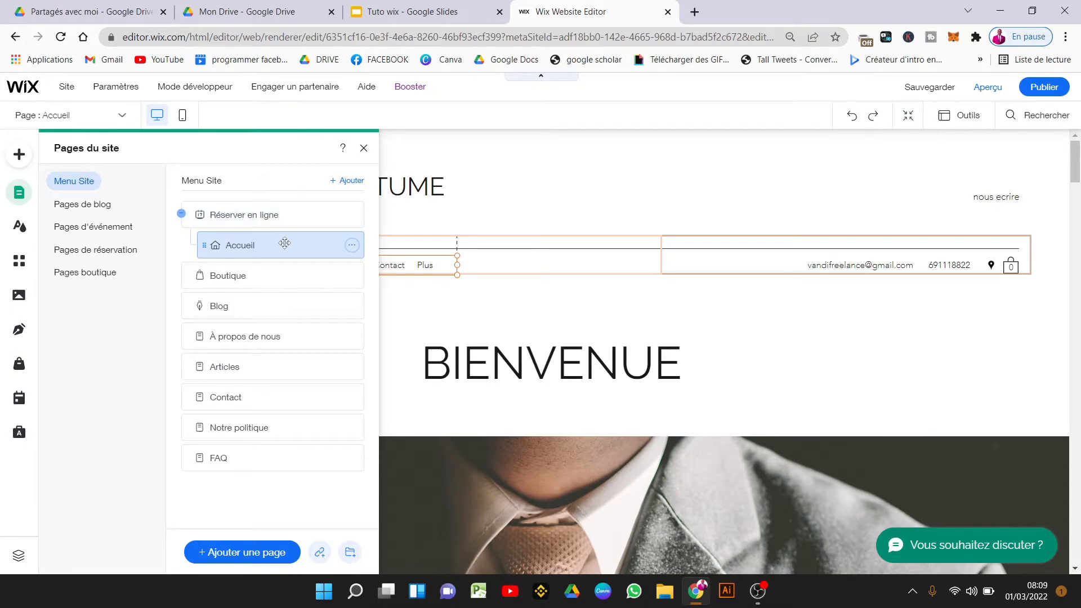
drag(286, 245, 231, 245)
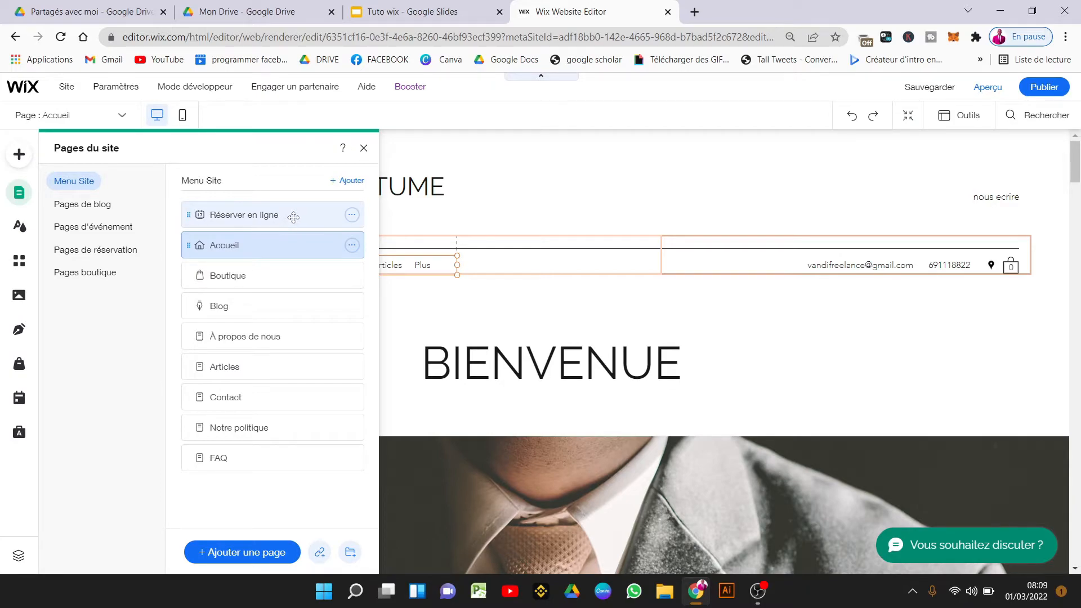
drag(290, 240, 274, 207)
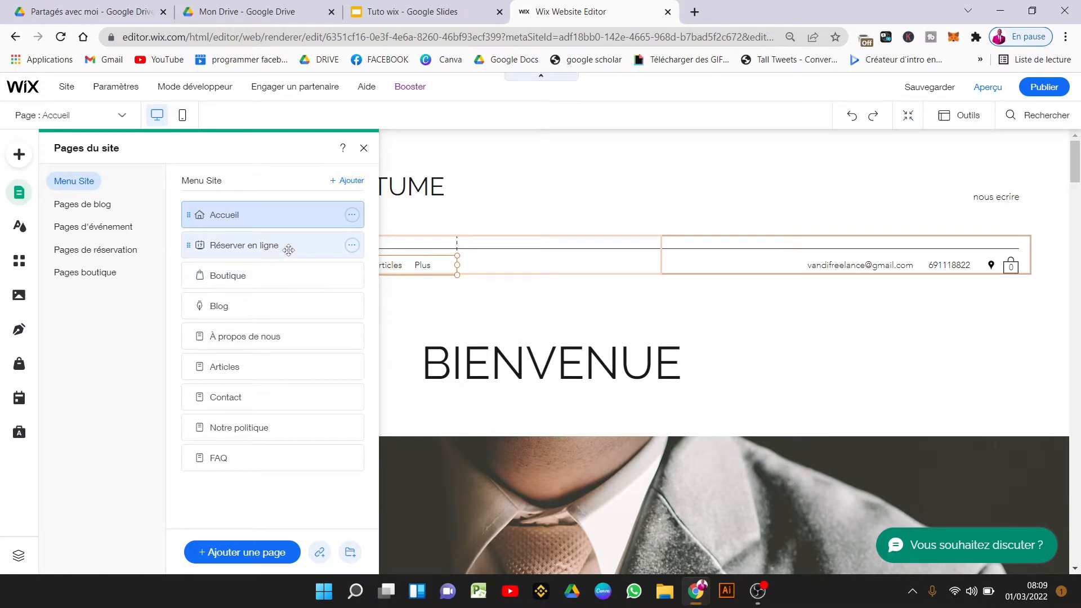
Nest Accueil, Boutique and Blog as subpages of Réserver en ligne and close Pages du site.
drag(237, 216, 302, 238)
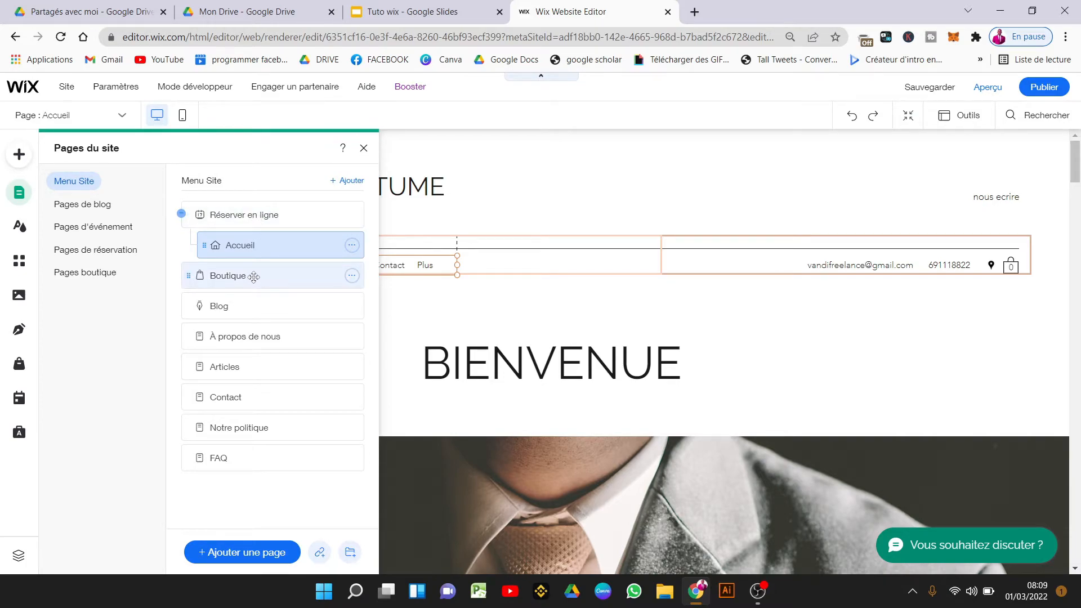
drag(253, 277, 313, 265)
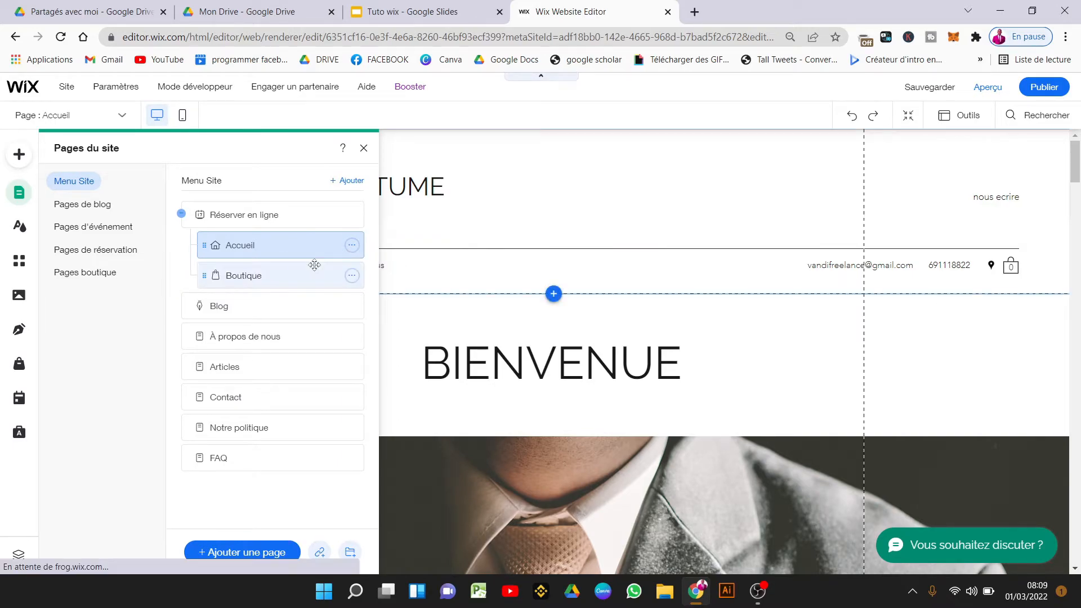
drag(217, 306, 268, 307)
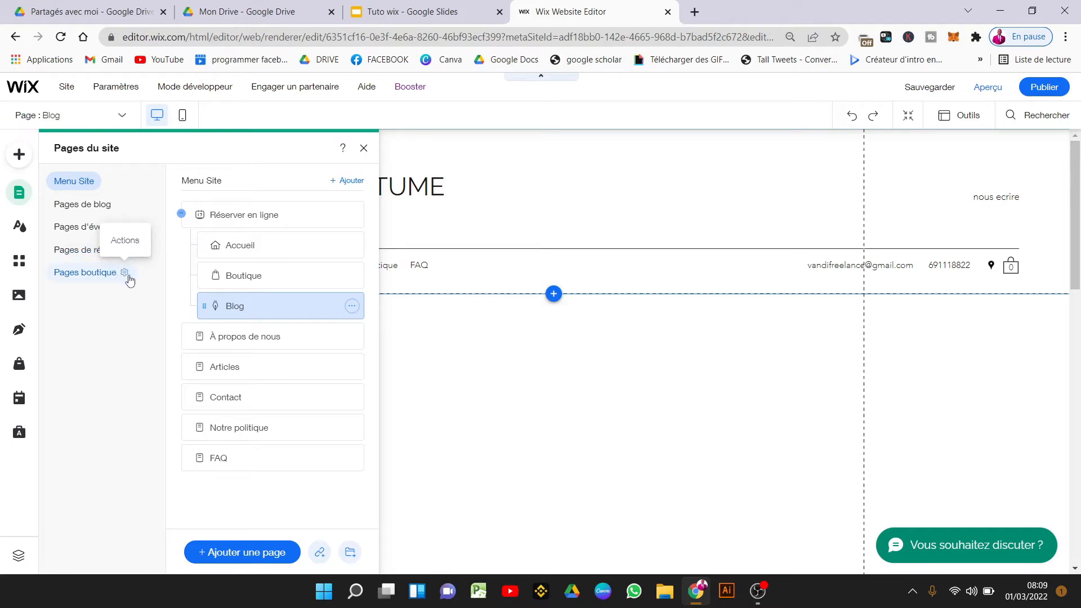
click(364, 150)
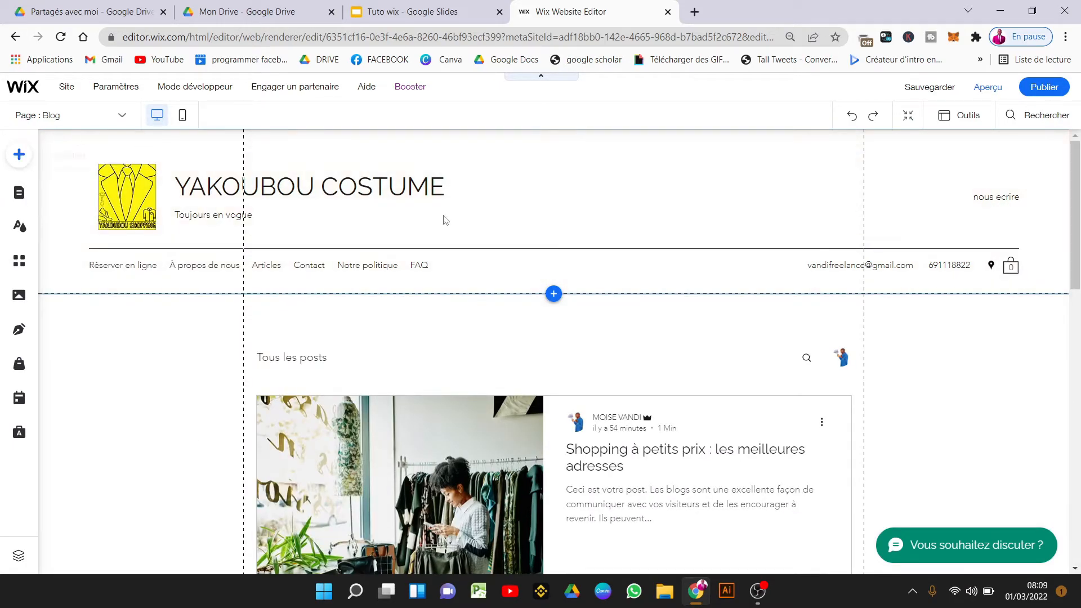
click(359, 194)
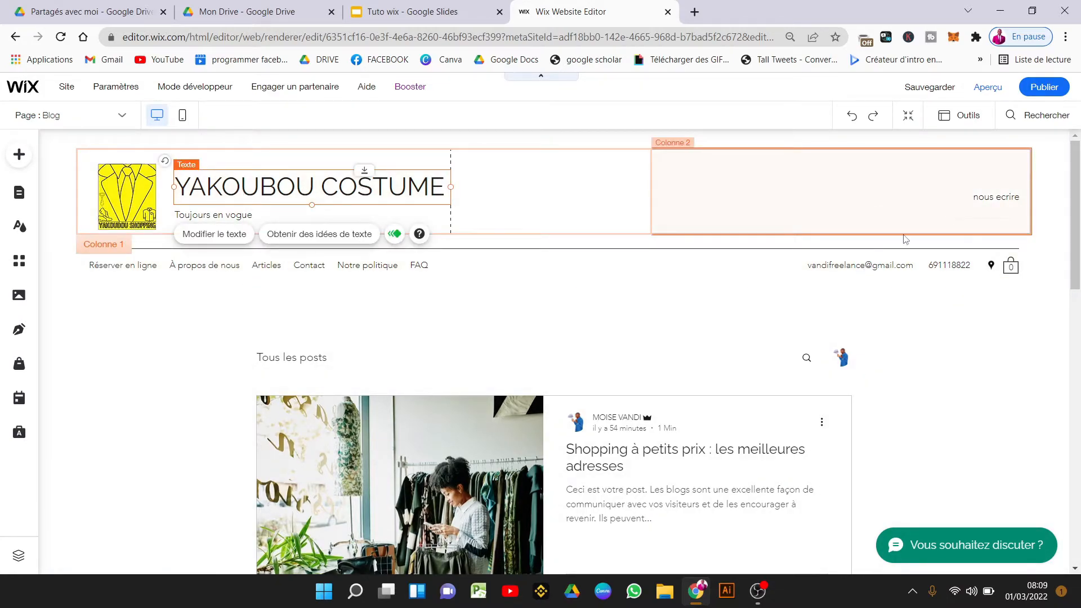
click(868, 262)
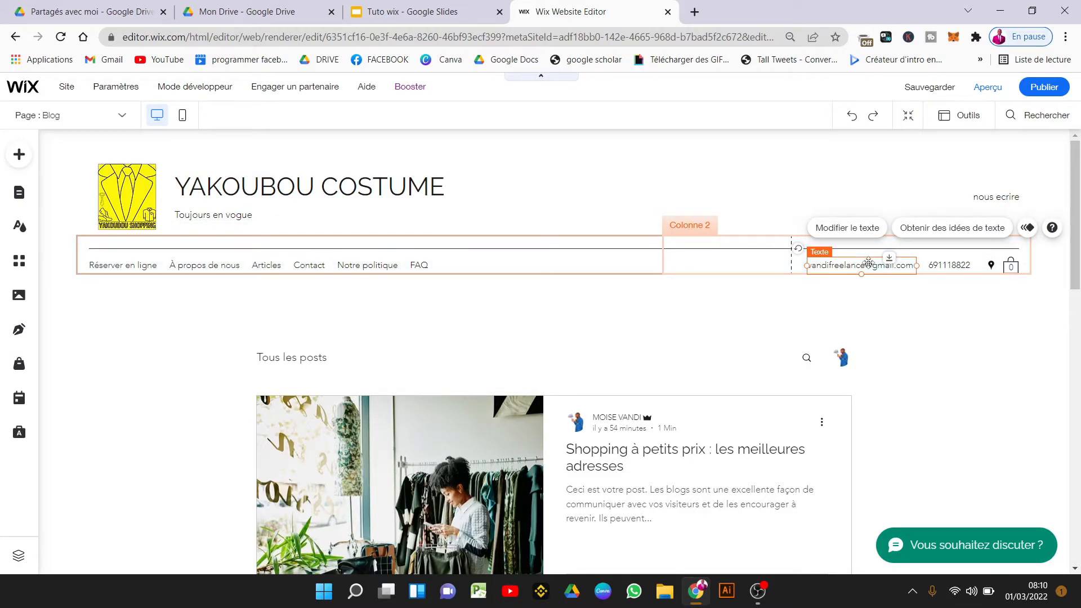
click(960, 262)
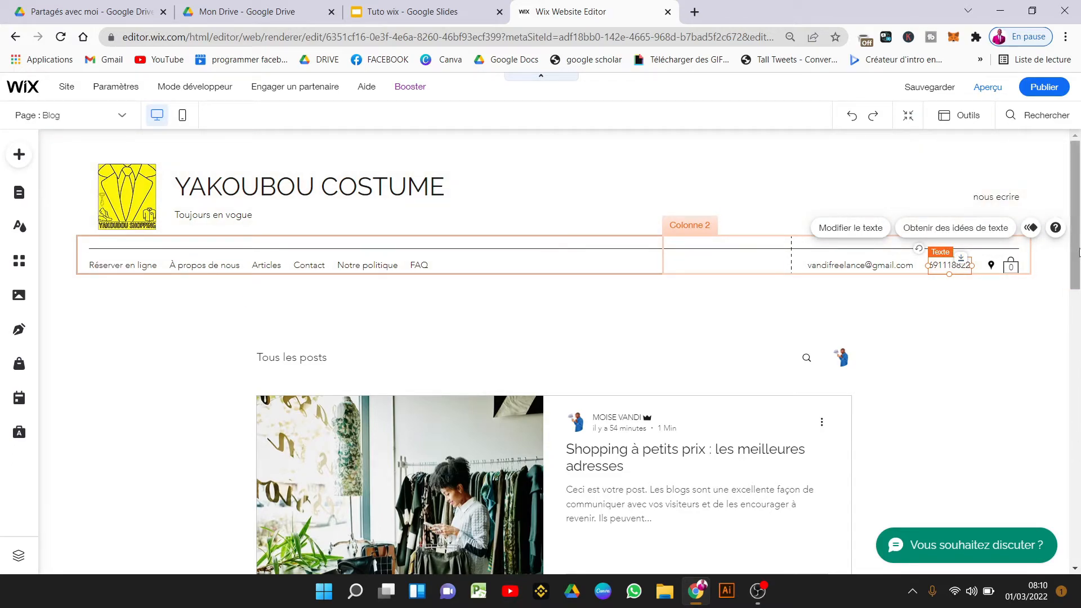
drag(1075, 252, 1077, 532)
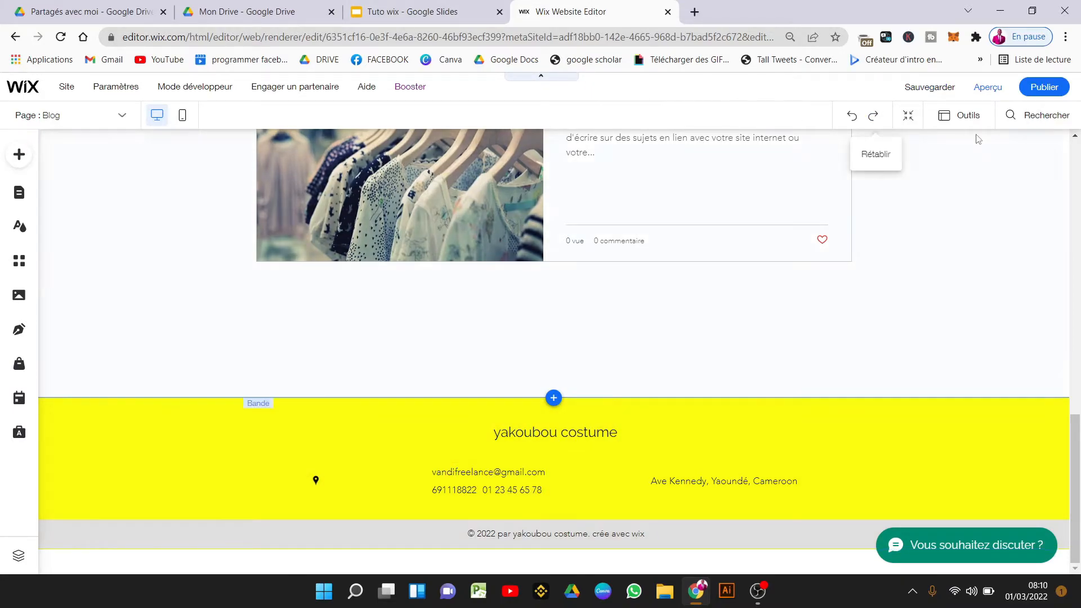
scroll(1079, 199, up, 15)
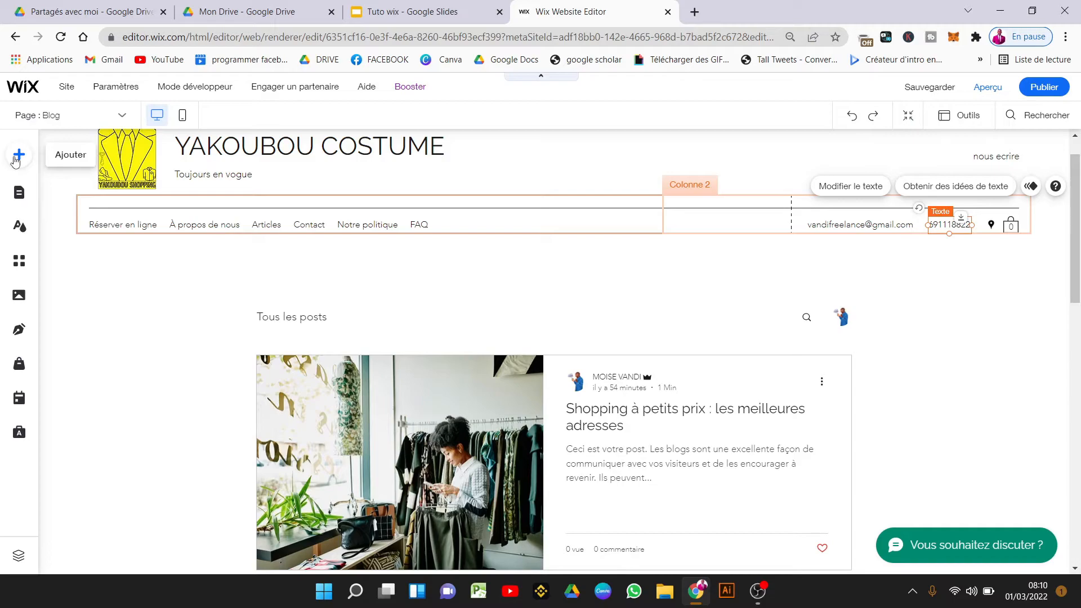
click(17, 158)
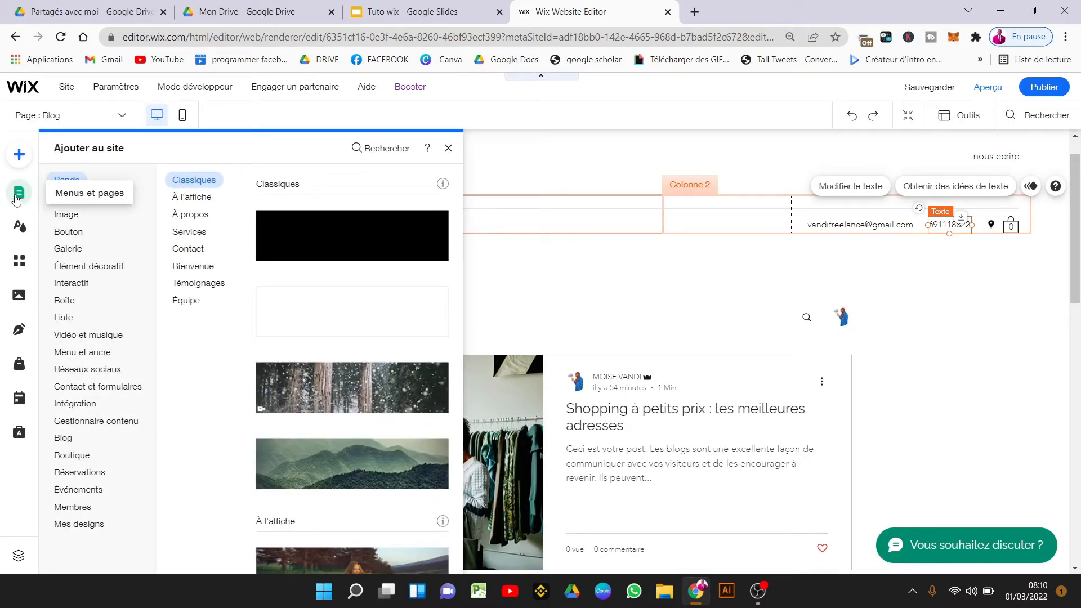
click(28, 236)
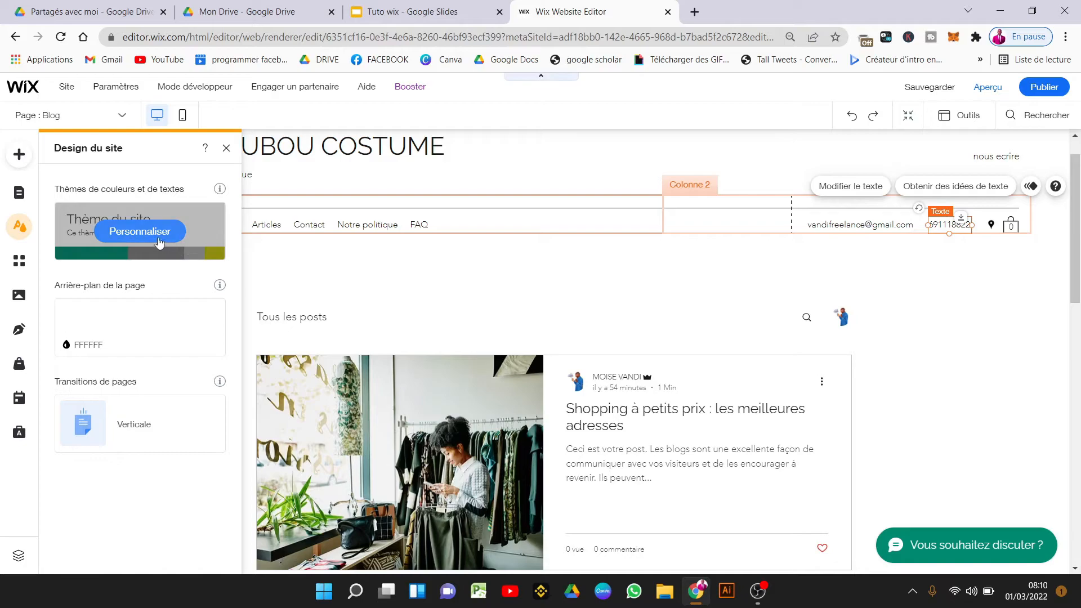
click(152, 237)
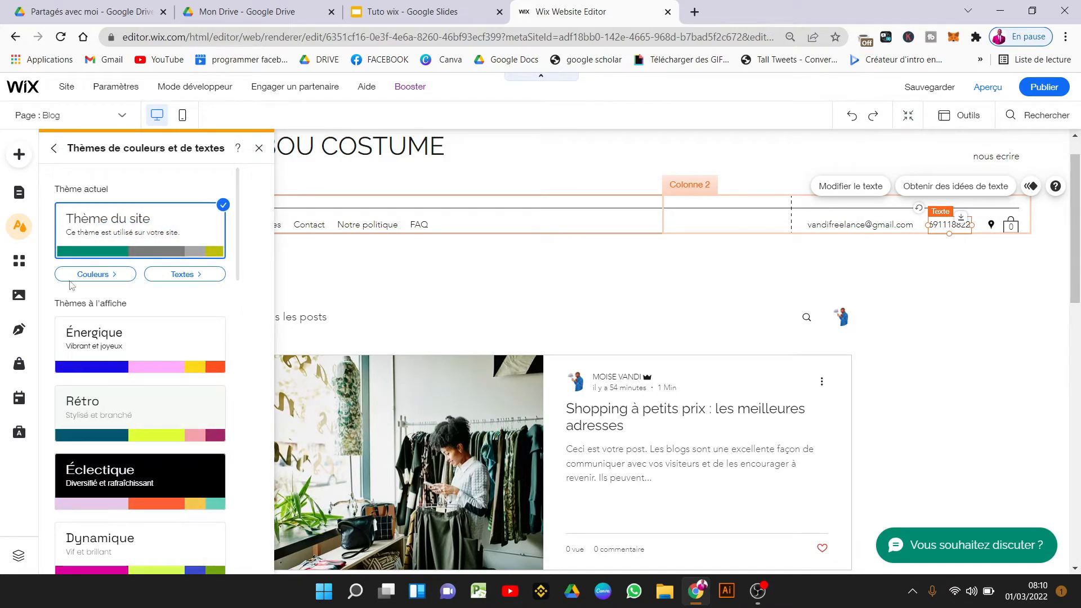
click(18, 262)
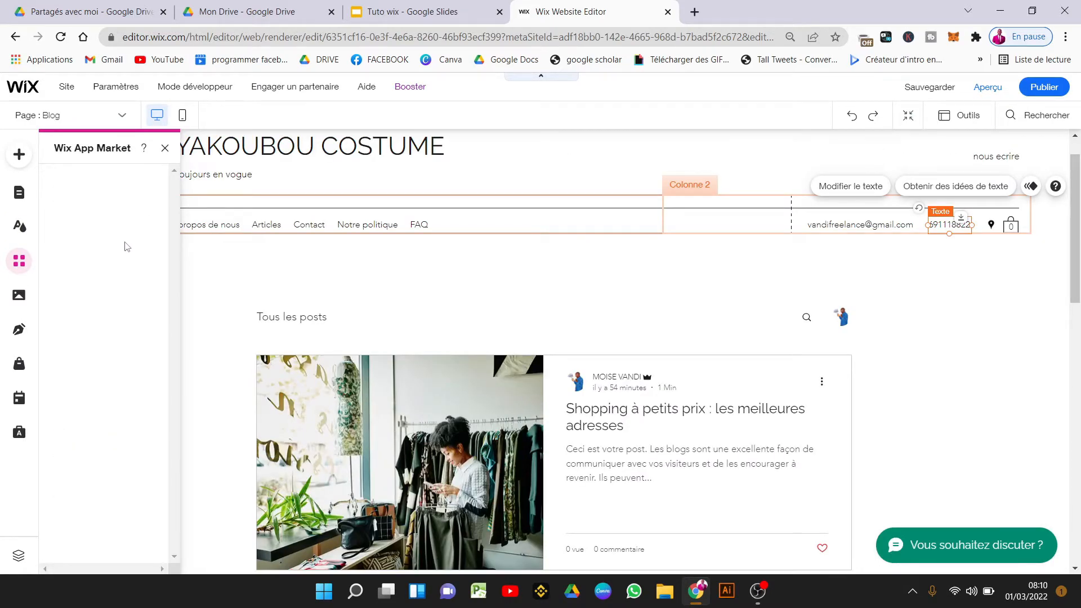
click(26, 298)
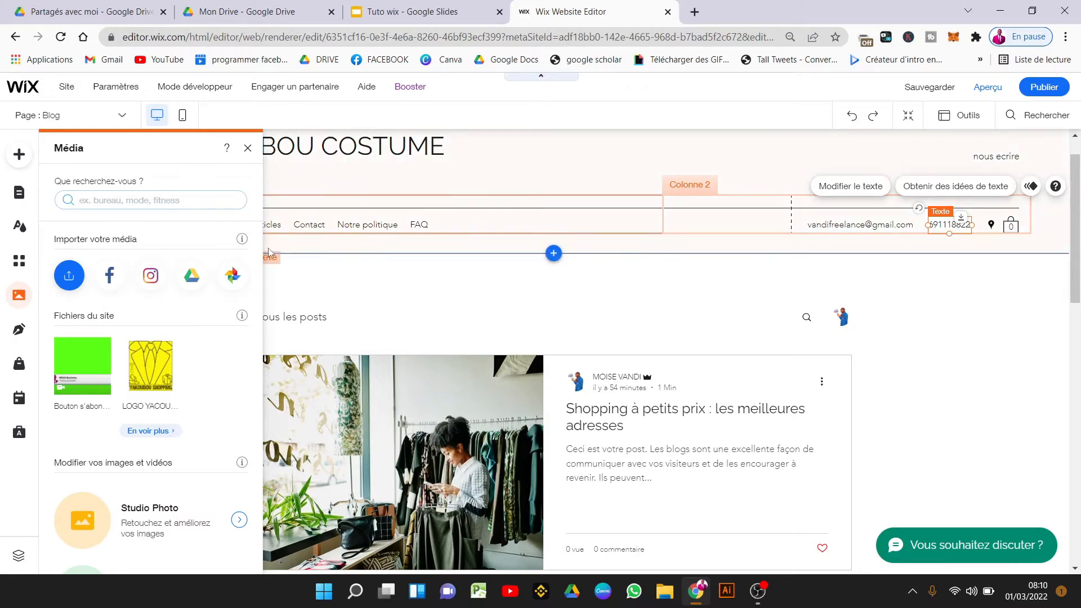
scroll(260, 253, down, 3)
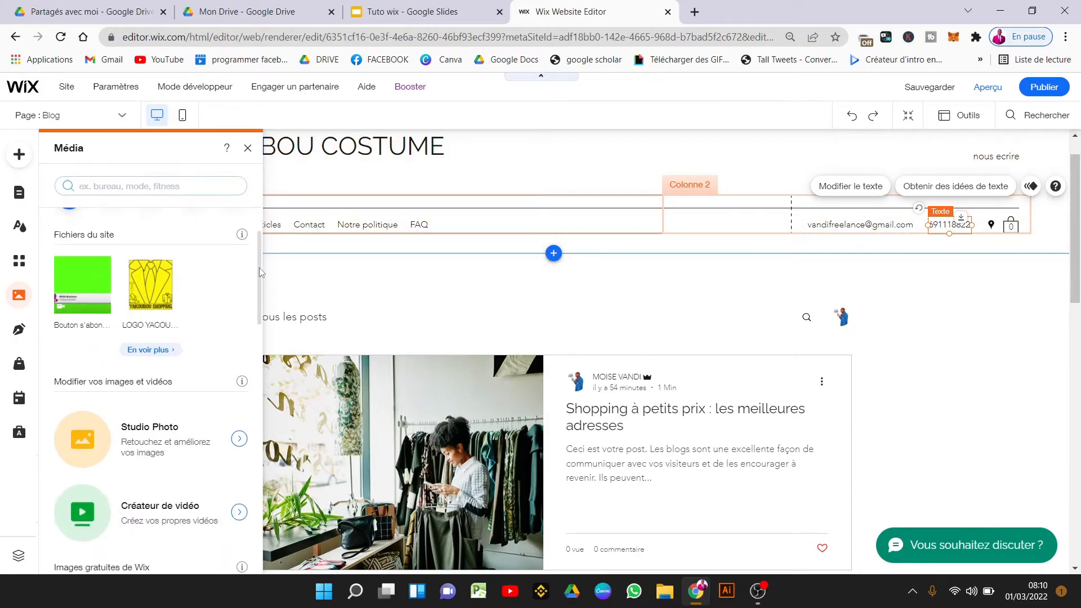
scroll(259, 293, down, 3)
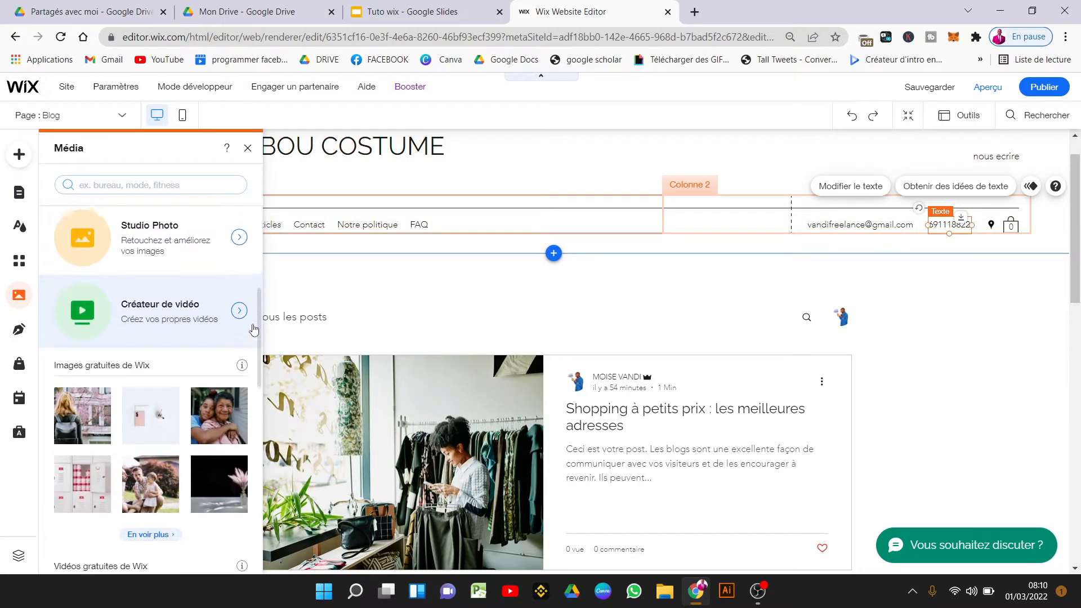
scroll(253, 260, up, 4)
scroll(252, 260, up, 3)
scroll(243, 260, down, 1)
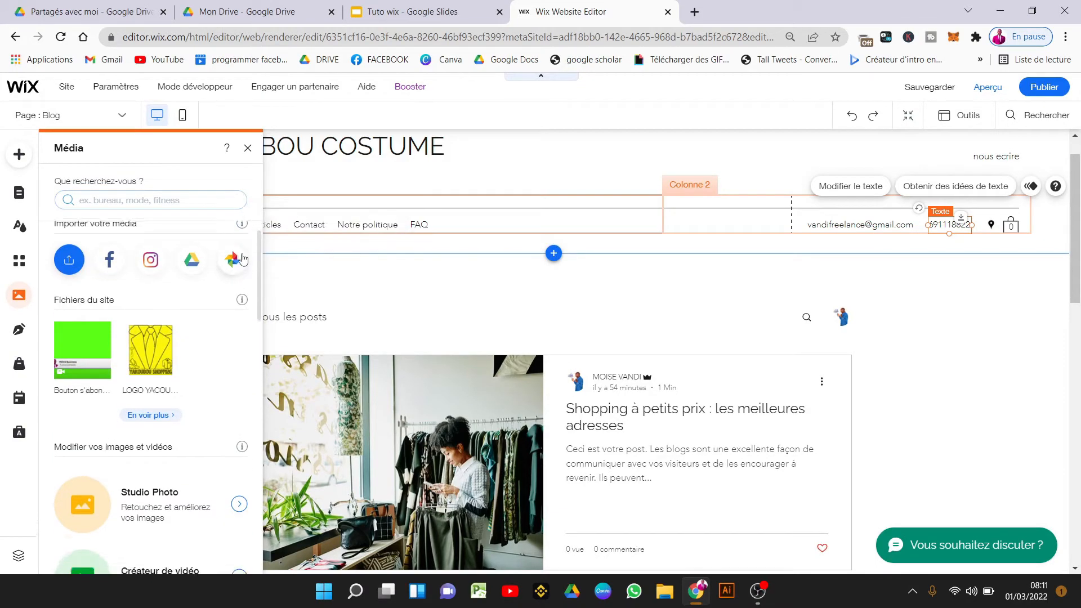
scroll(243, 260, up, 1)
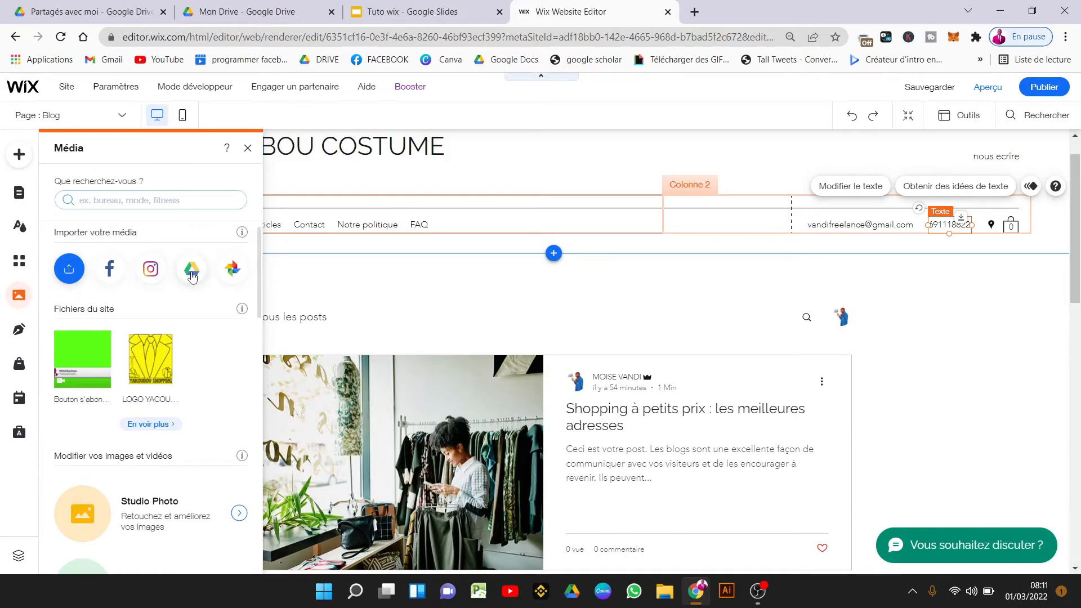
scroll(259, 281, down, 3)
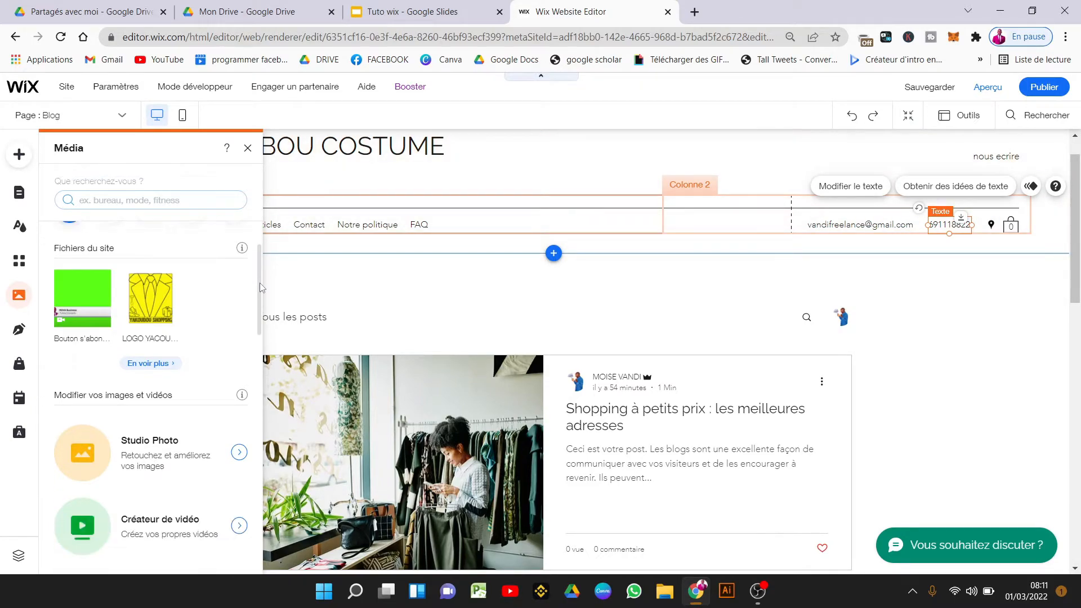
scroll(260, 302, down, 6)
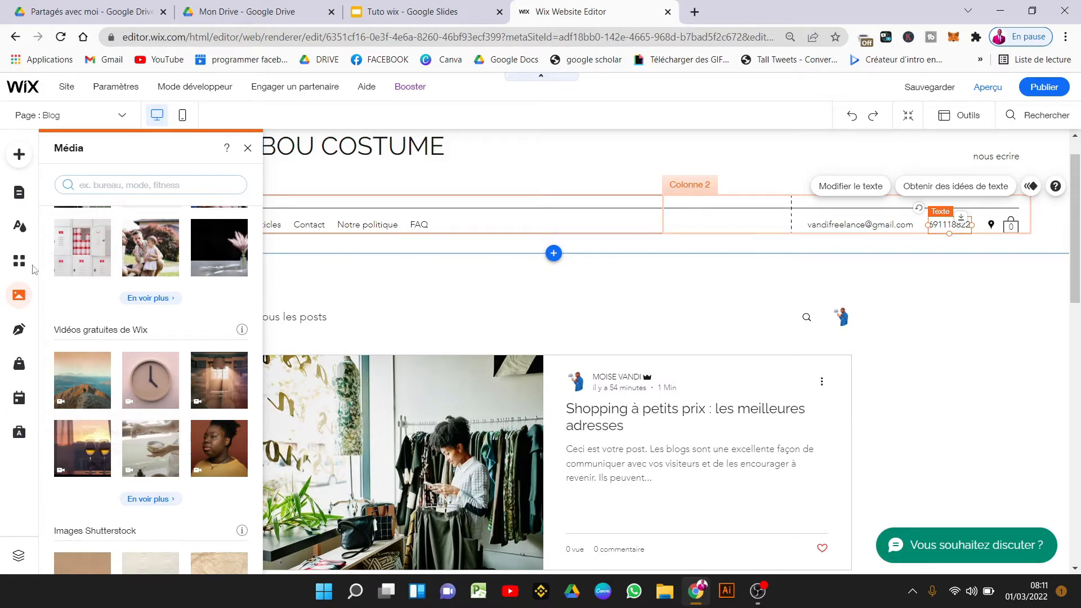
Add the dark teal DOWNLOAD text button from the Boutons texte collection to the blog page.
click(19, 158)
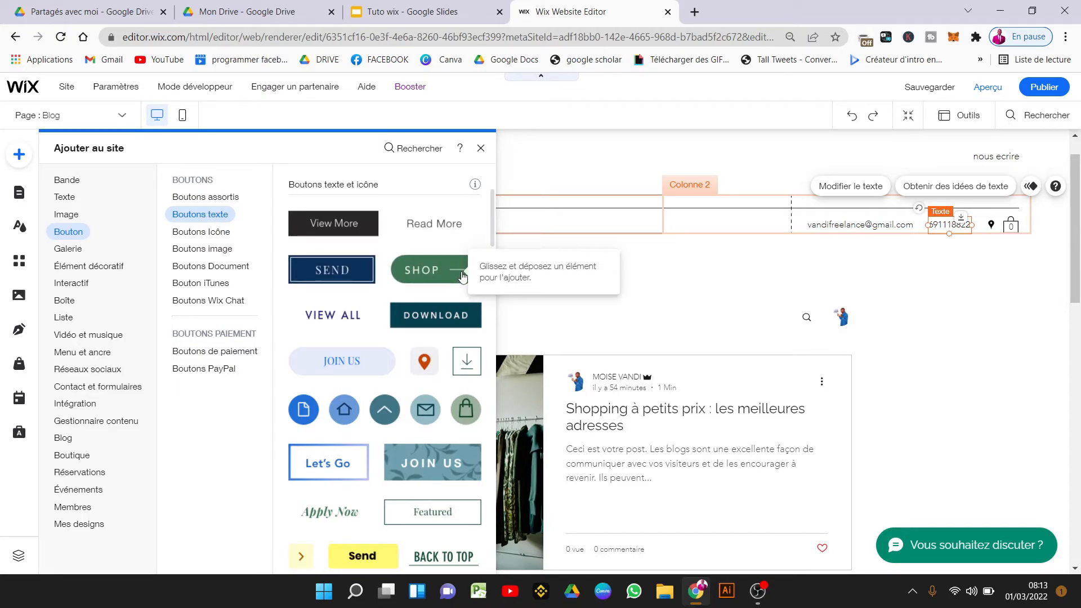
click(433, 319)
Move the new button into the blog header row and change its label to 'Télécharer'.
drag(558, 347, 667, 308)
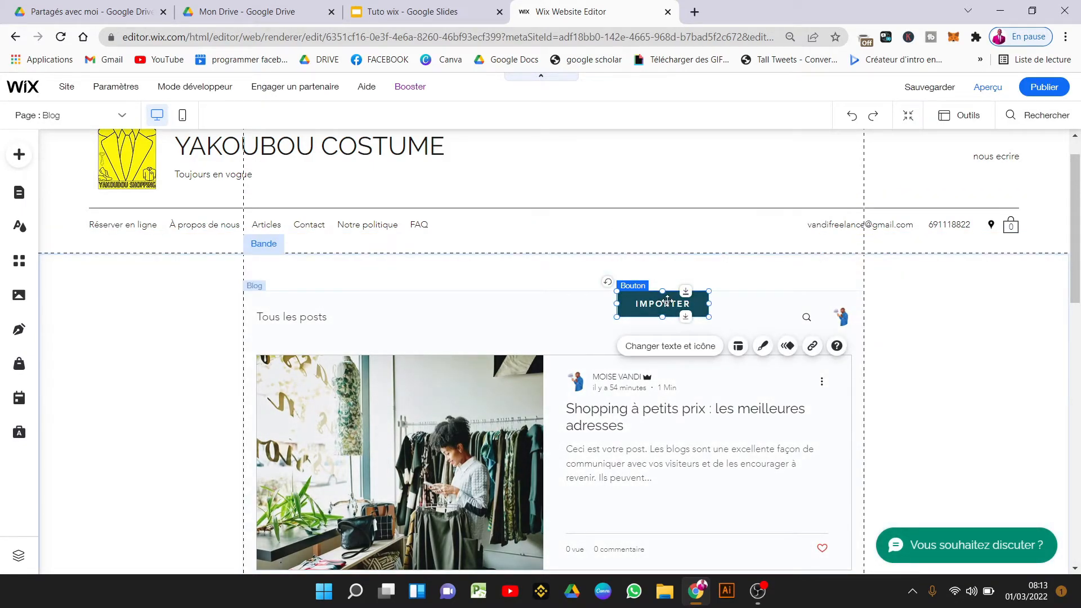
click(693, 348)
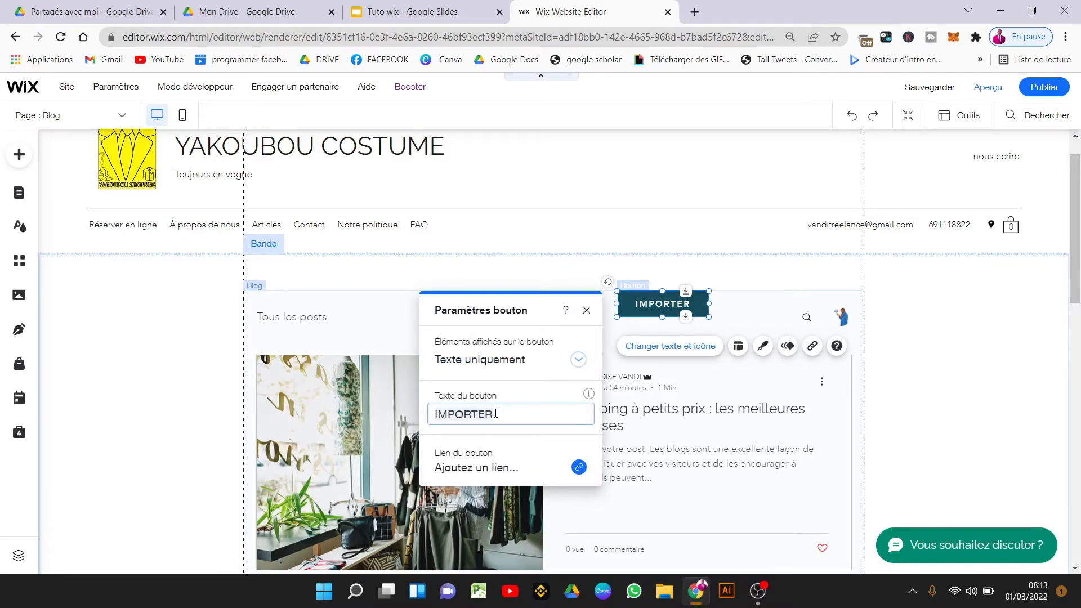
double_click(496, 413)
text(T)
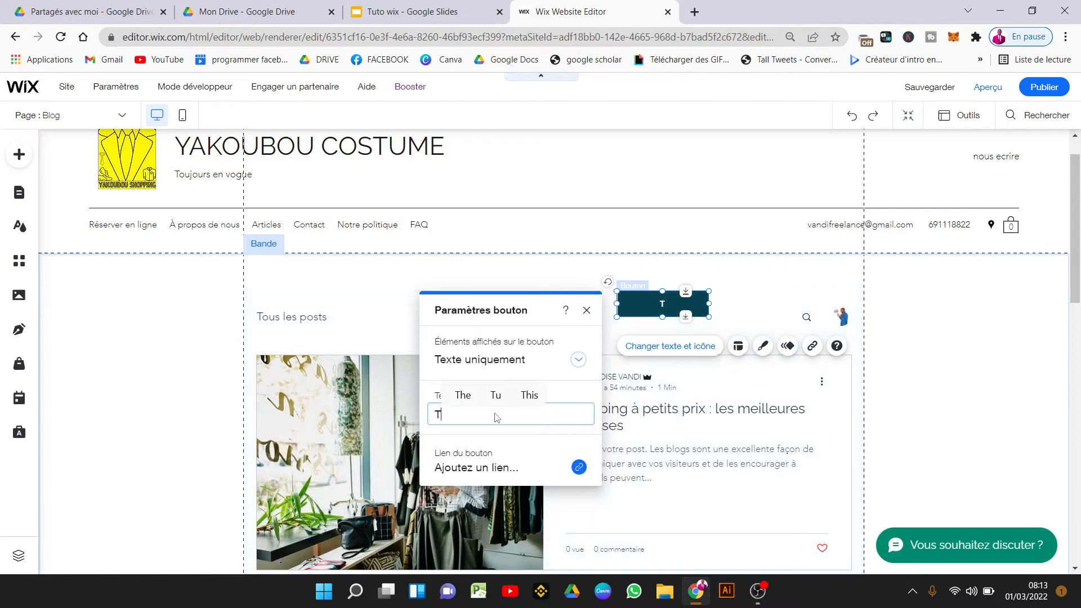
text(élécharer)
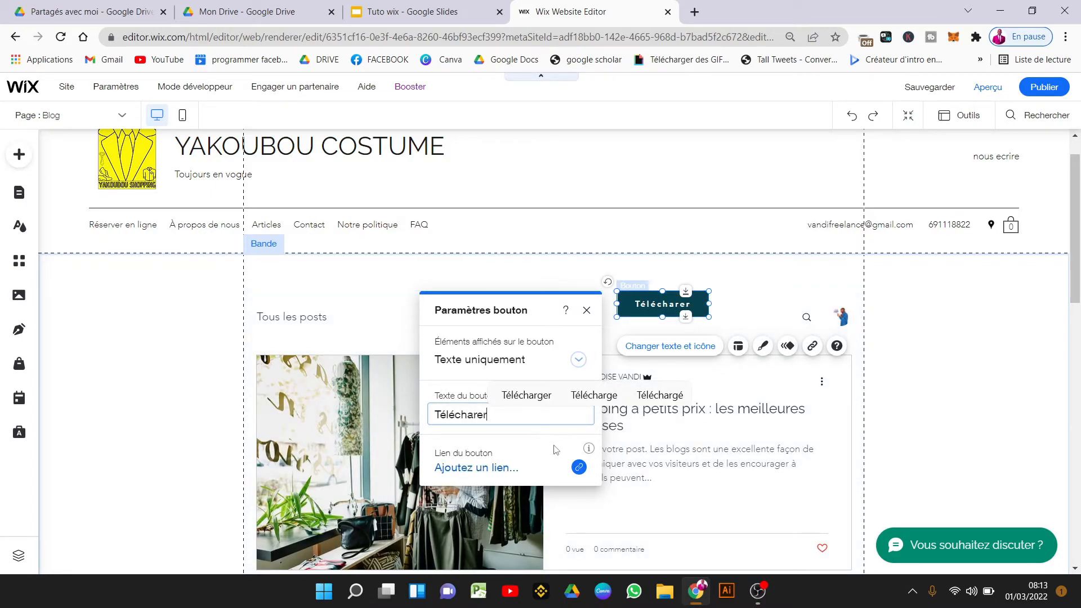
click(579, 468)
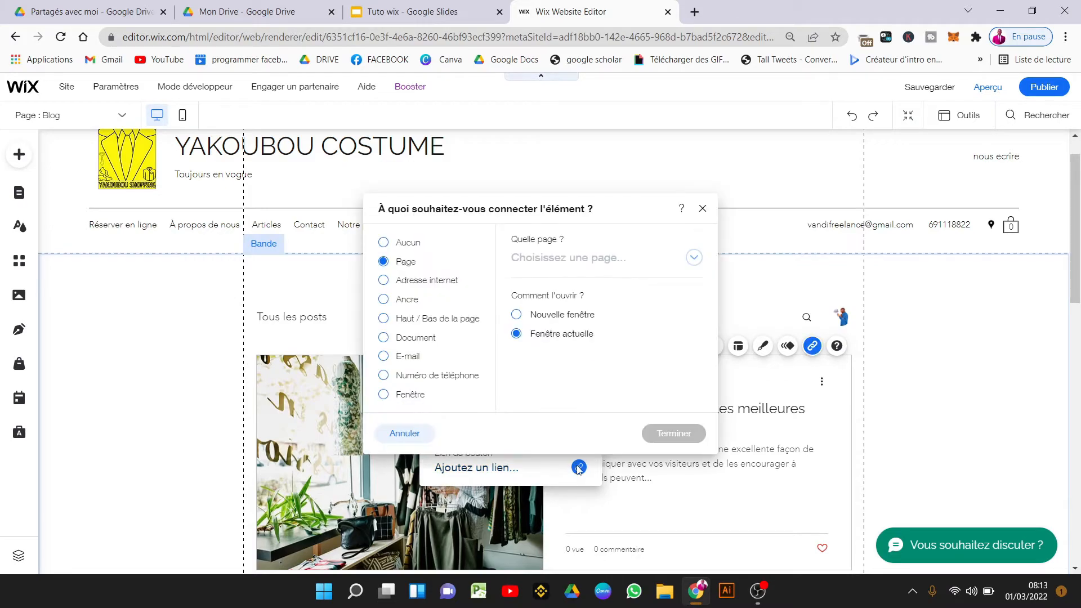
Review the Page, web address, anchor, top/bottom, document and e-mail link types, then confirm Aucun.
click(393, 250)
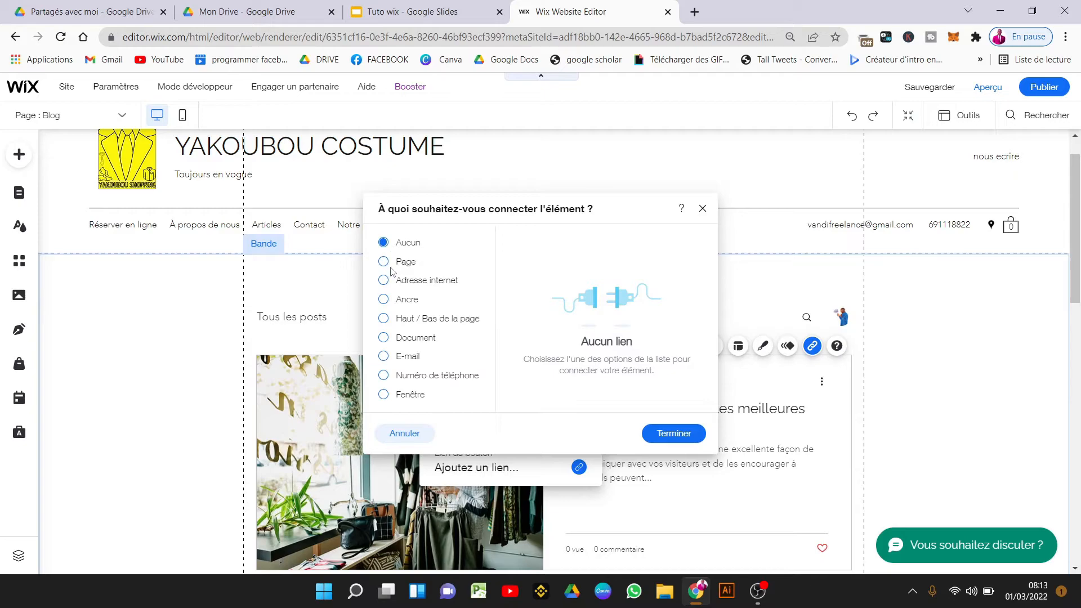
click(385, 261)
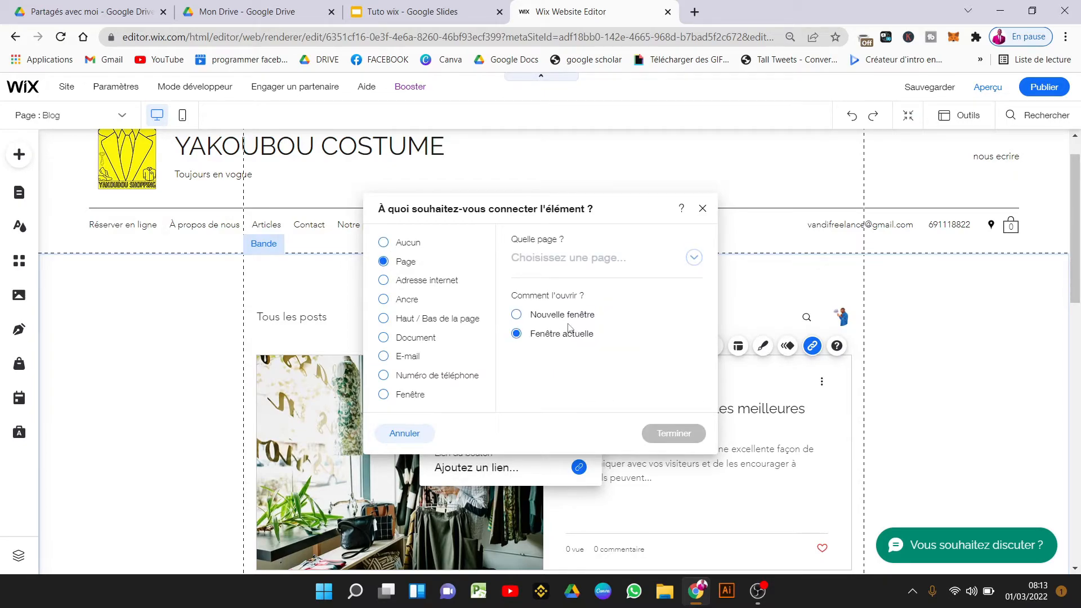
click(692, 257)
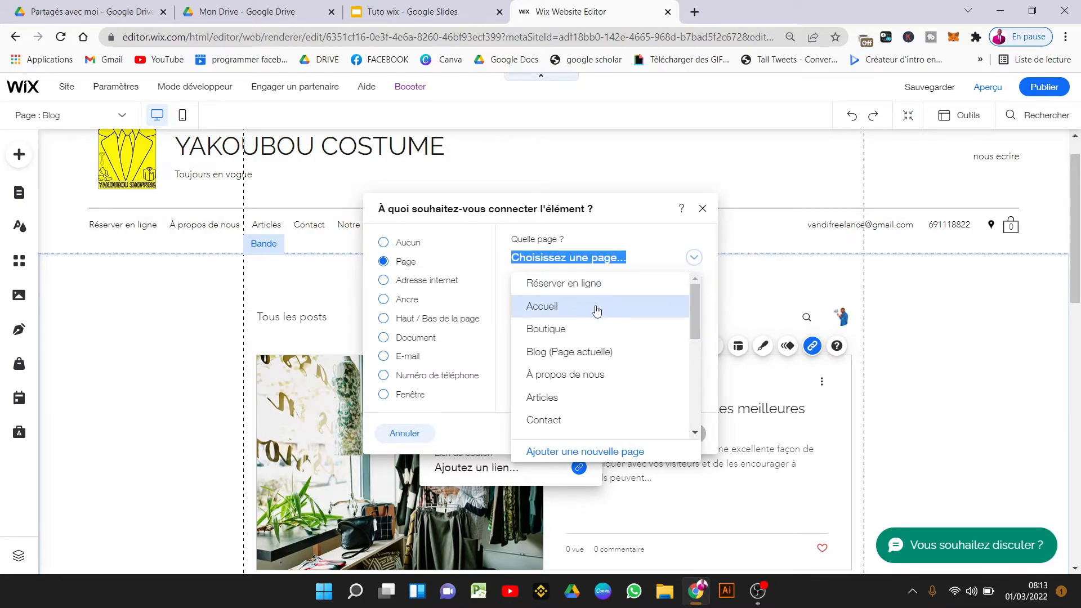
click(391, 288)
click(388, 281)
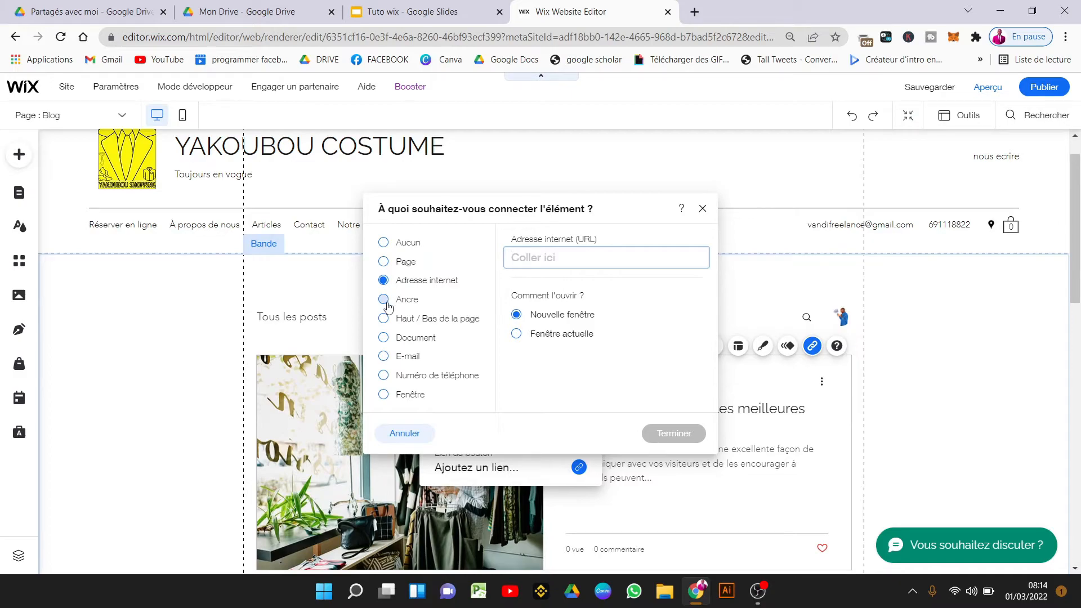
click(388, 304)
click(393, 319)
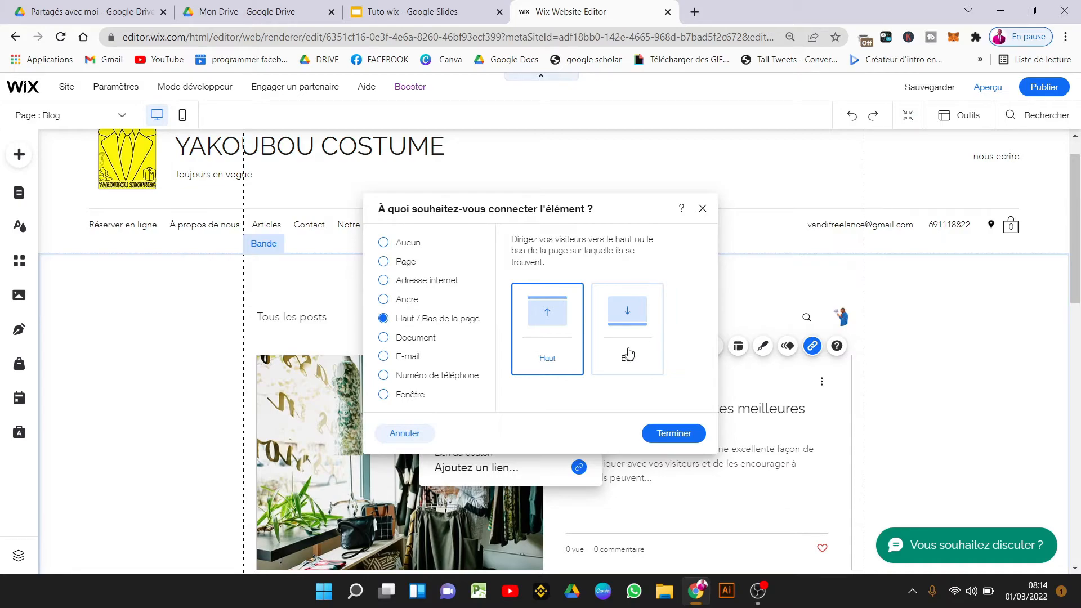
click(403, 339)
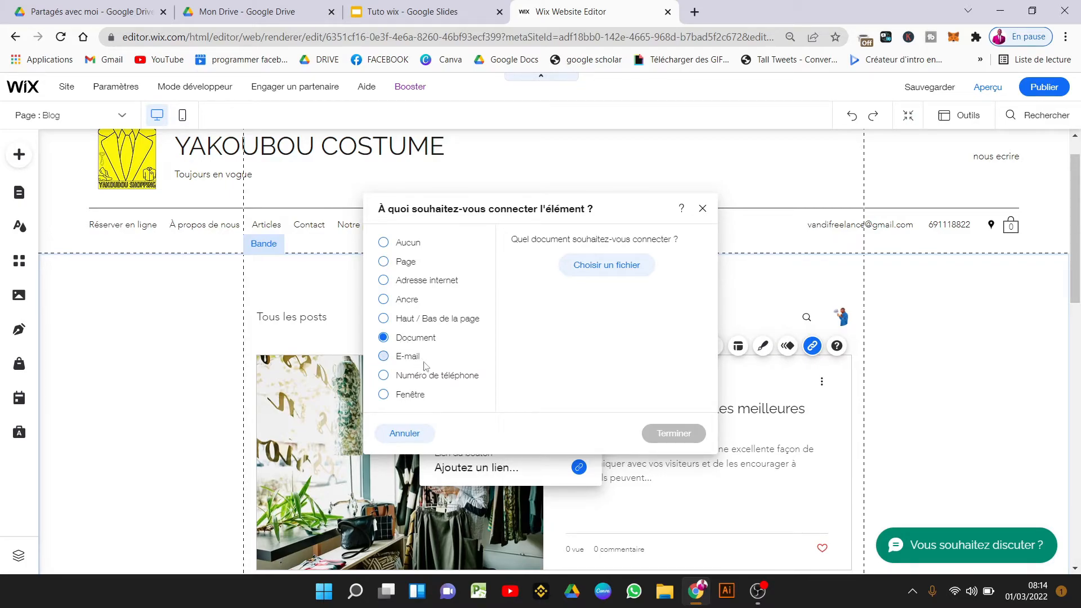
click(410, 360)
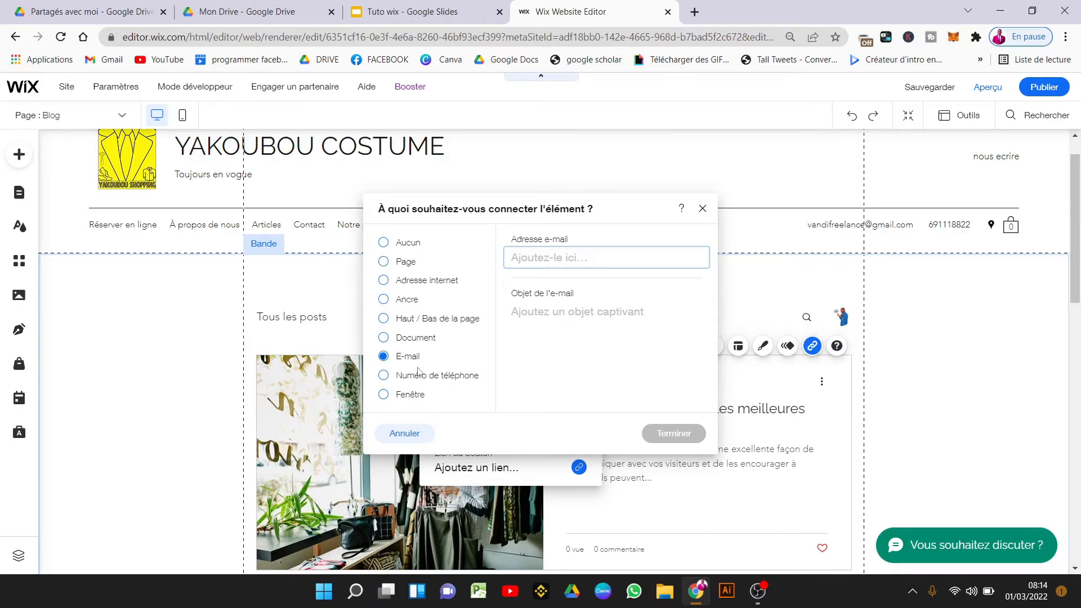
click(407, 243)
click(670, 428)
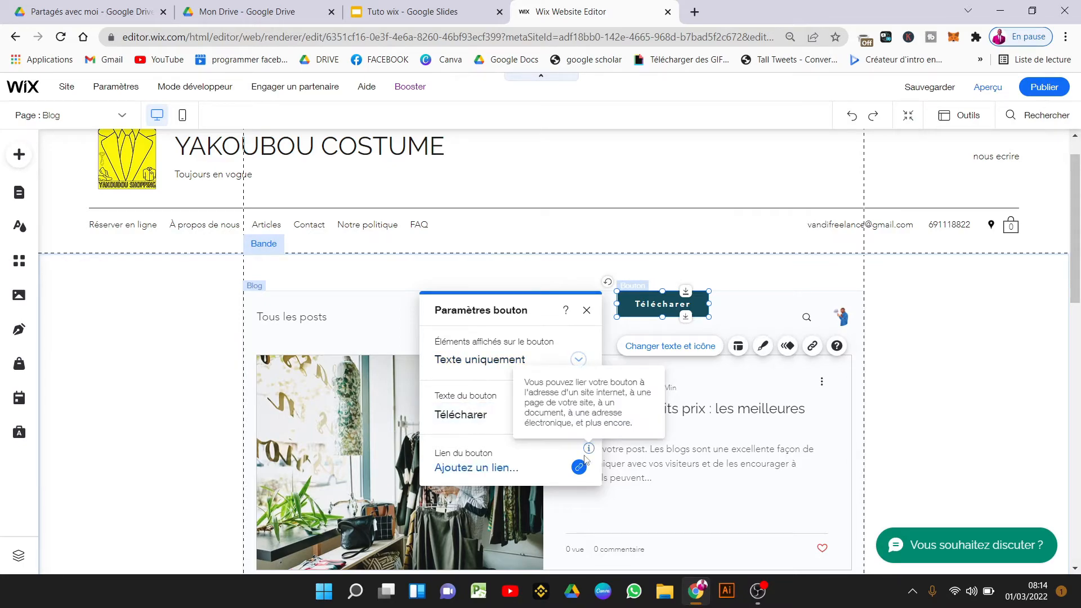
Set the Télécharer button's Survol background fill opacity to 68%.
click(739, 346)
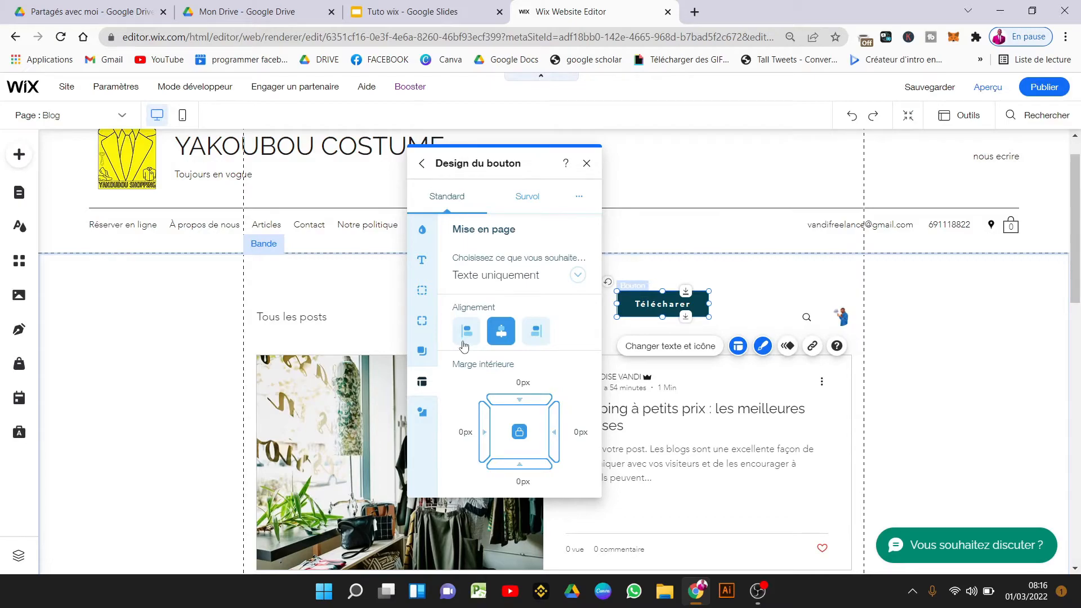
click(525, 198)
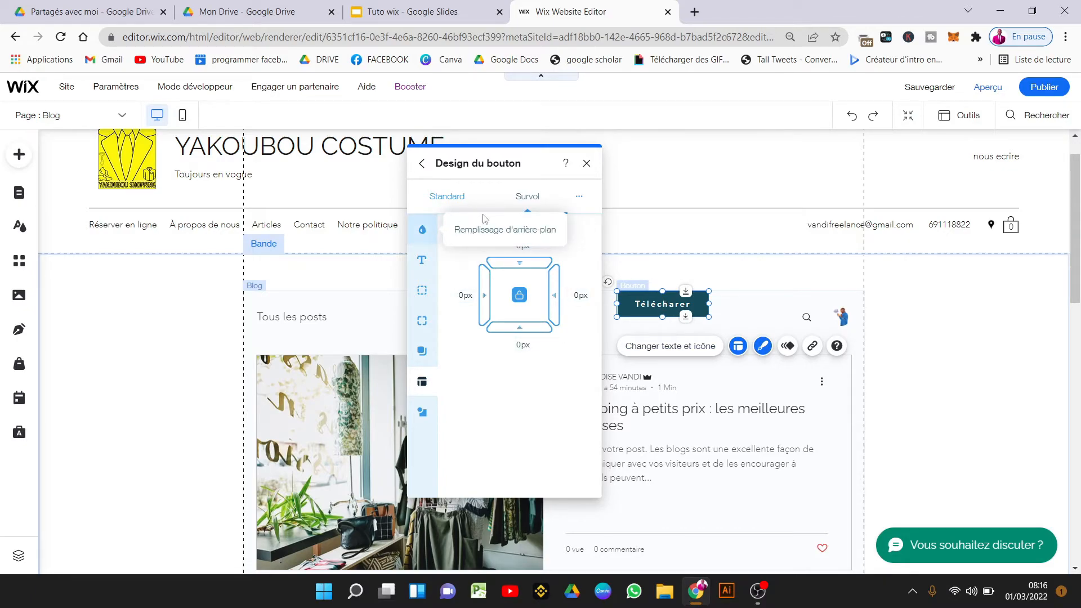
click(423, 229)
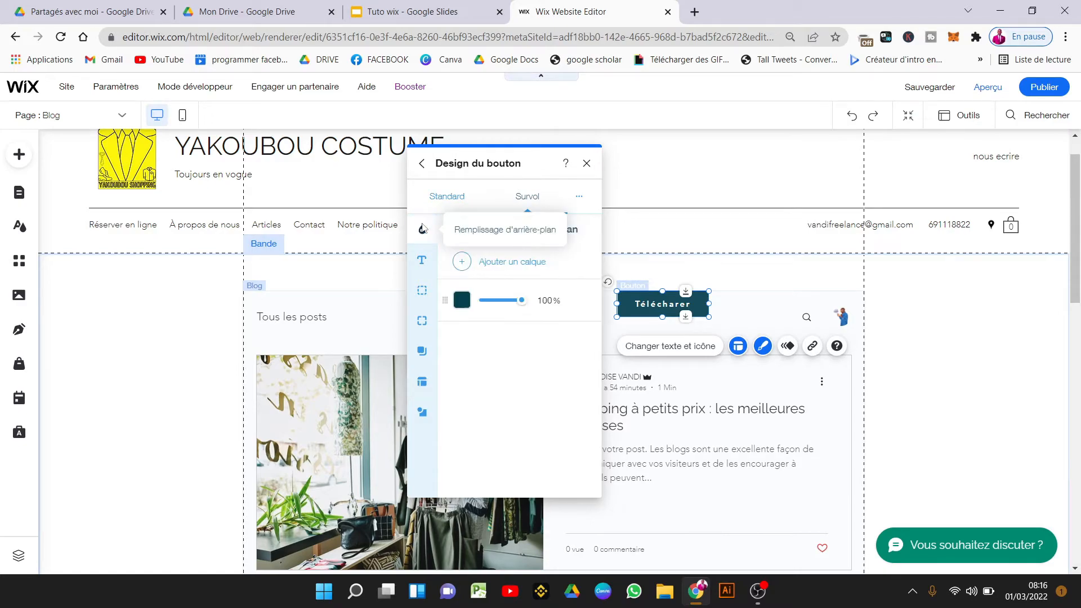
click(493, 306)
mouse_move(493, 306)
mouse_down()
mouse_move(516, 306)
mouse_move(500, 306)
mouse_up()
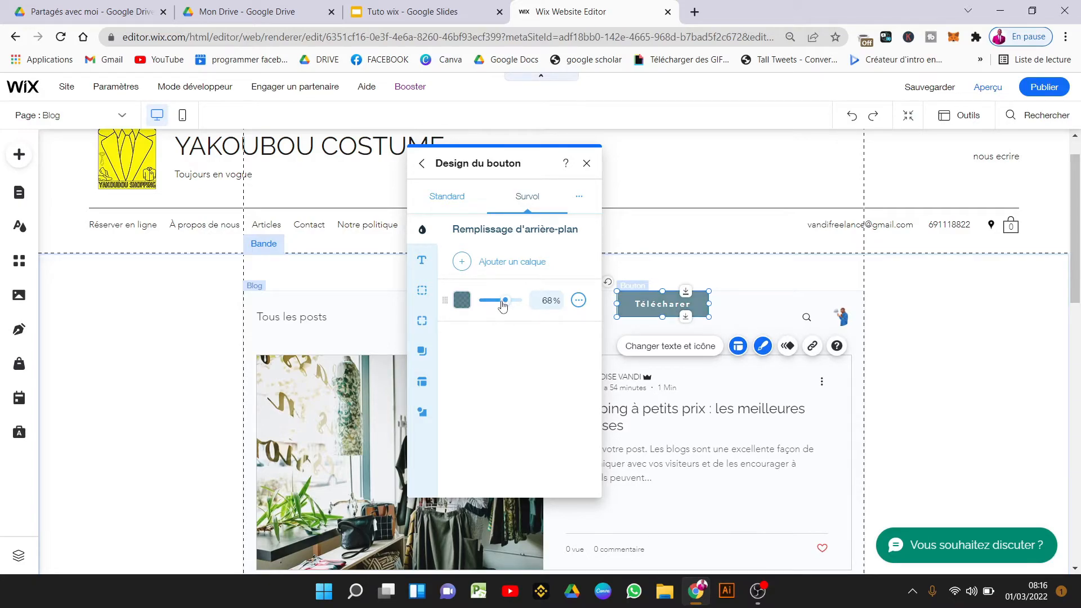
click(422, 261)
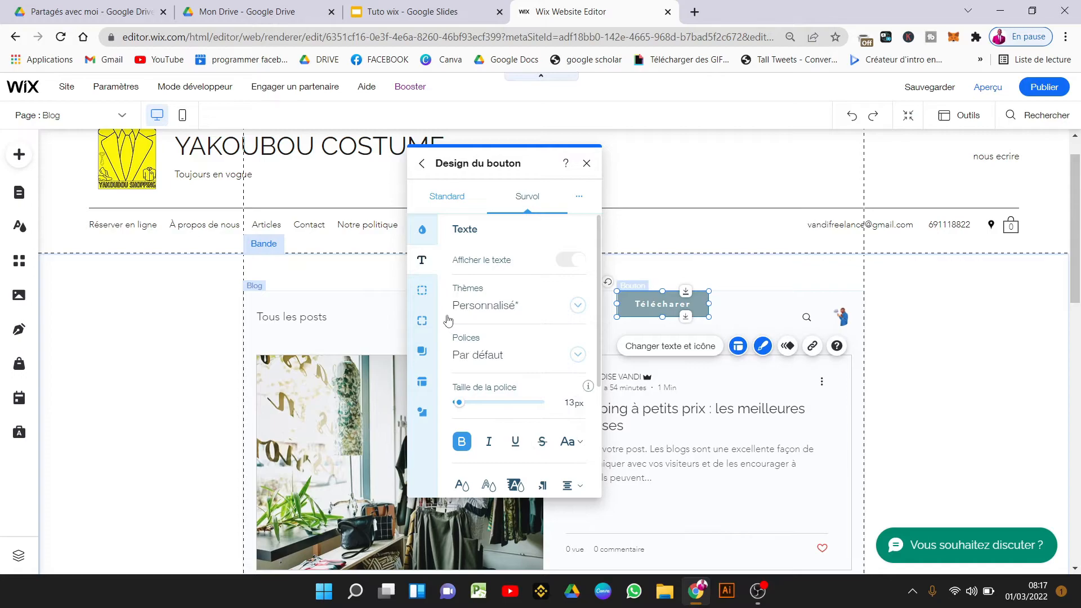
Give the hover border a dashed line style and open the corner radius settings.
click(421, 291)
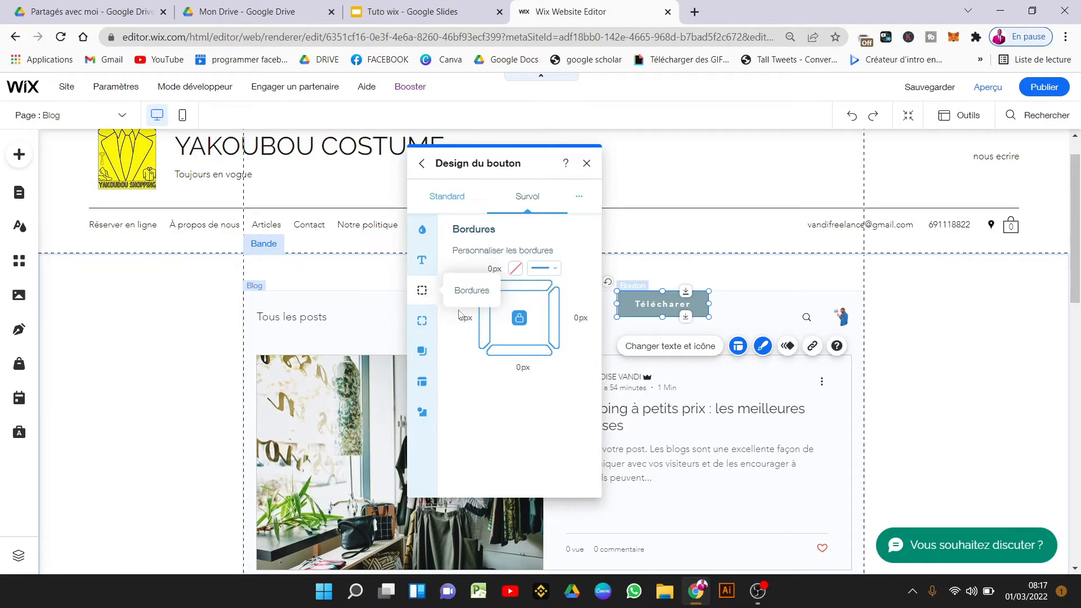
click(542, 270)
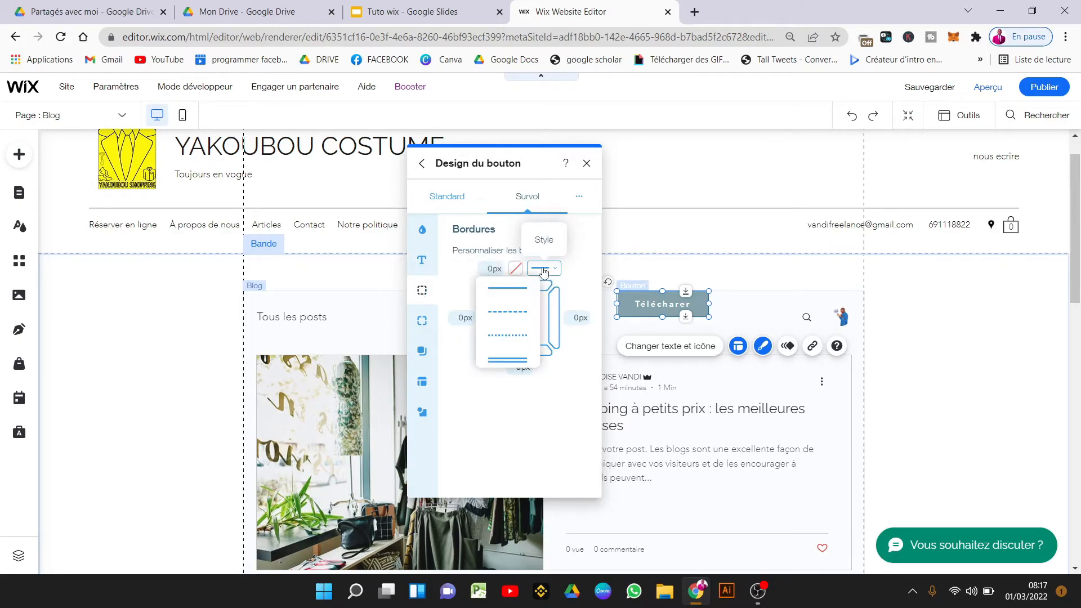
click(506, 313)
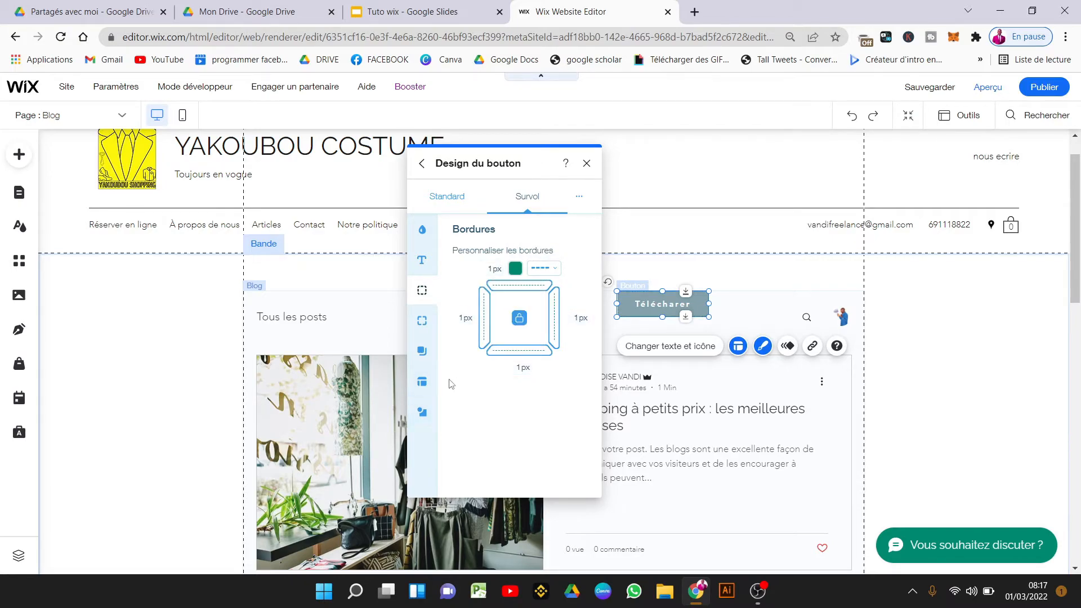
click(421, 320)
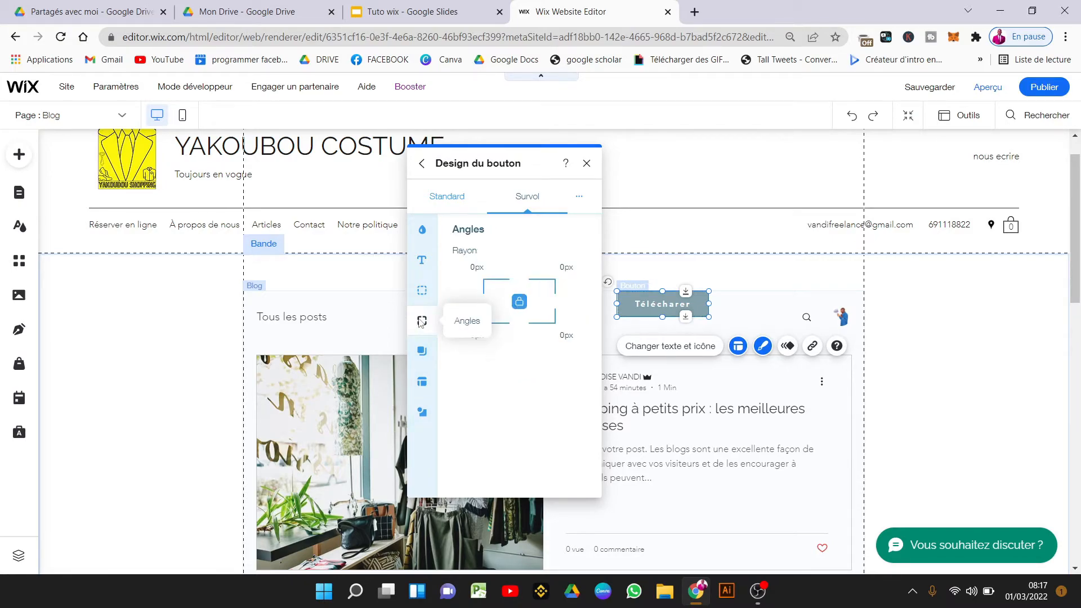
Add an inner yellow hover shadow with 4px distance and 24px blur.
click(423, 355)
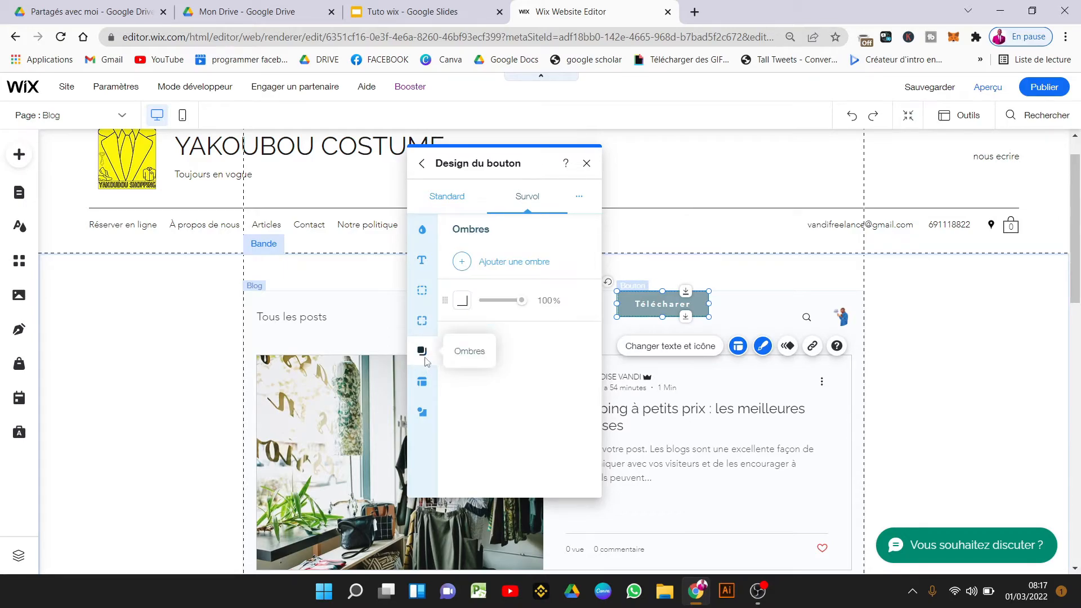
click(459, 310)
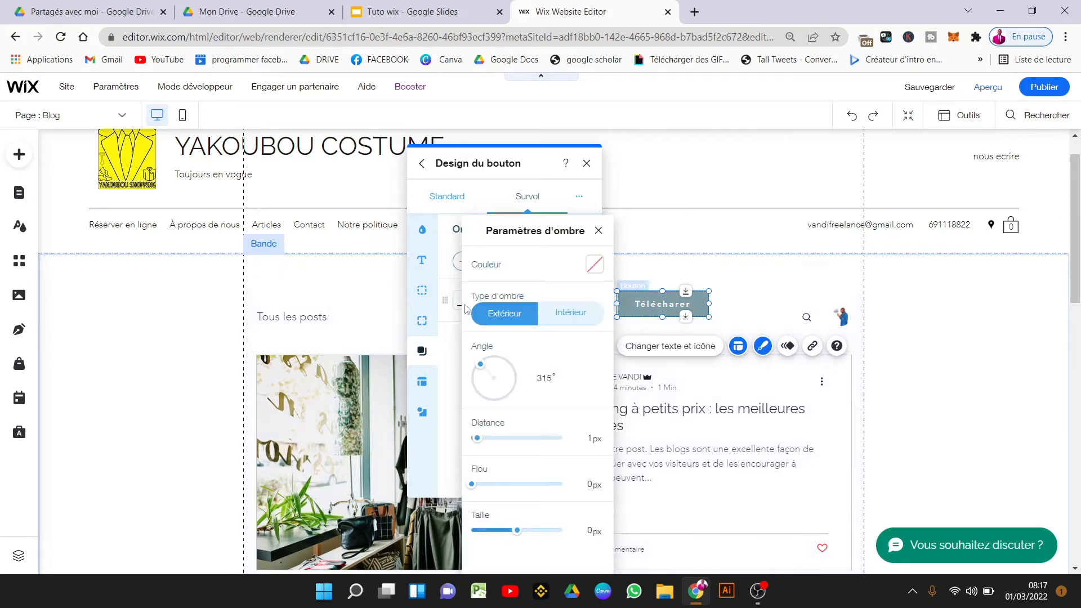
click(497, 438)
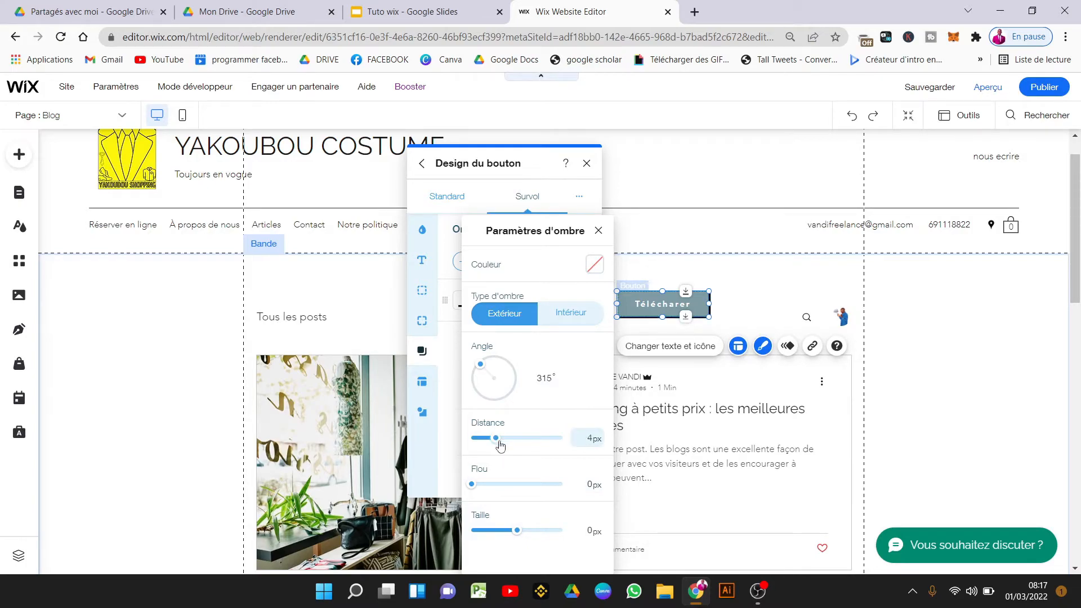
click(494, 485)
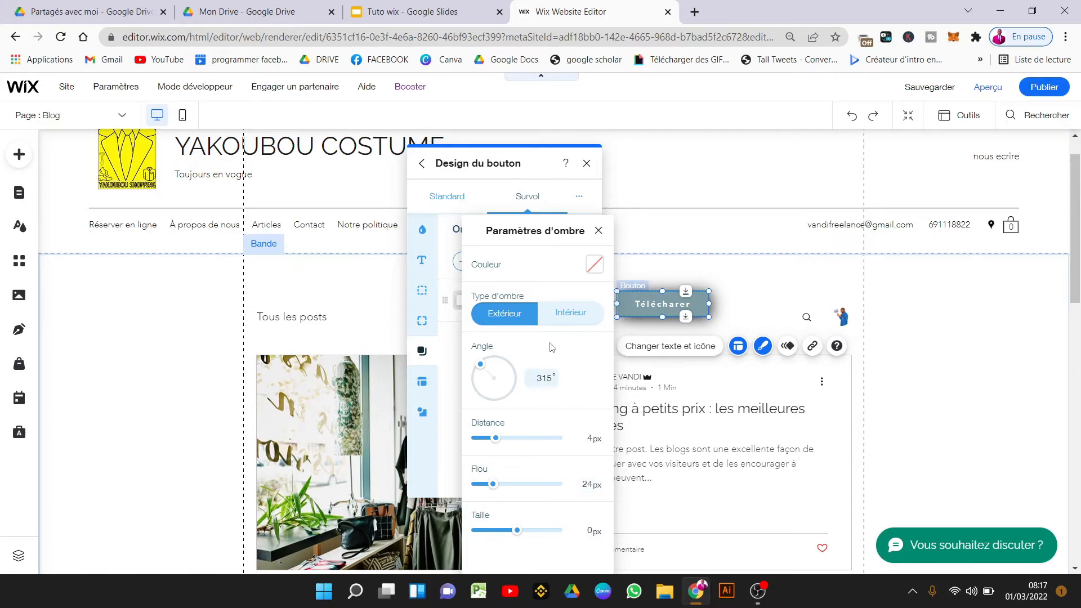
click(576, 325)
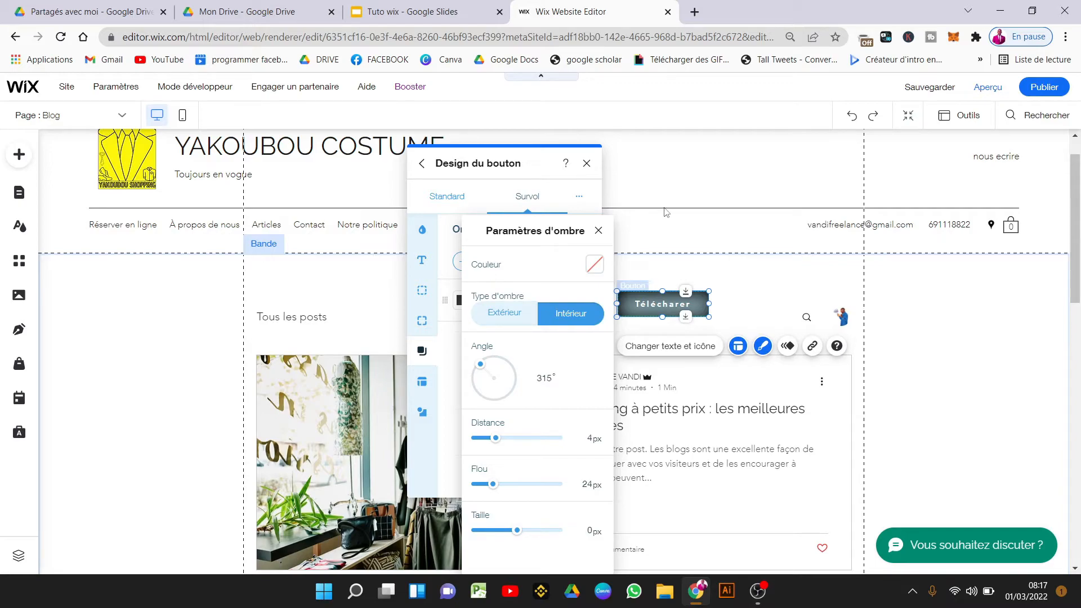
click(595, 265)
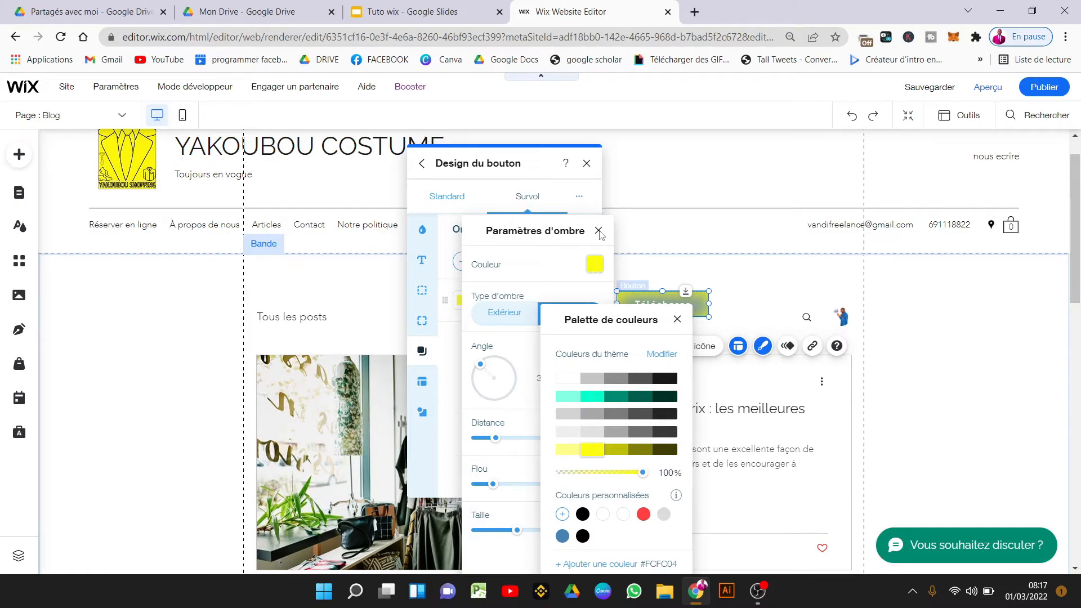
click(600, 232)
click(598, 231)
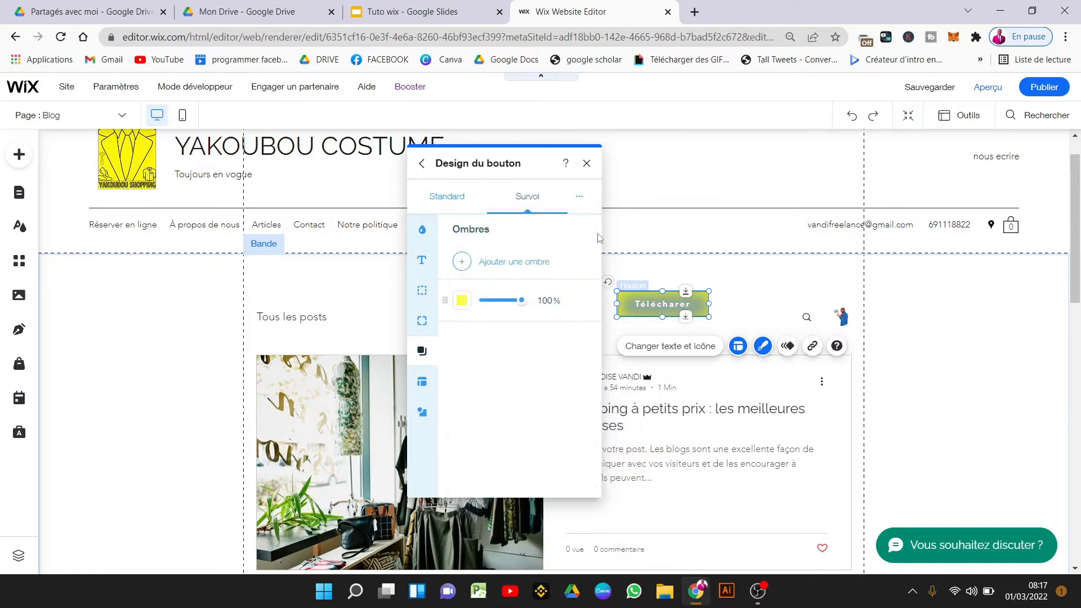
Apply the standard design to the hover state and close the design settings.
click(430, 384)
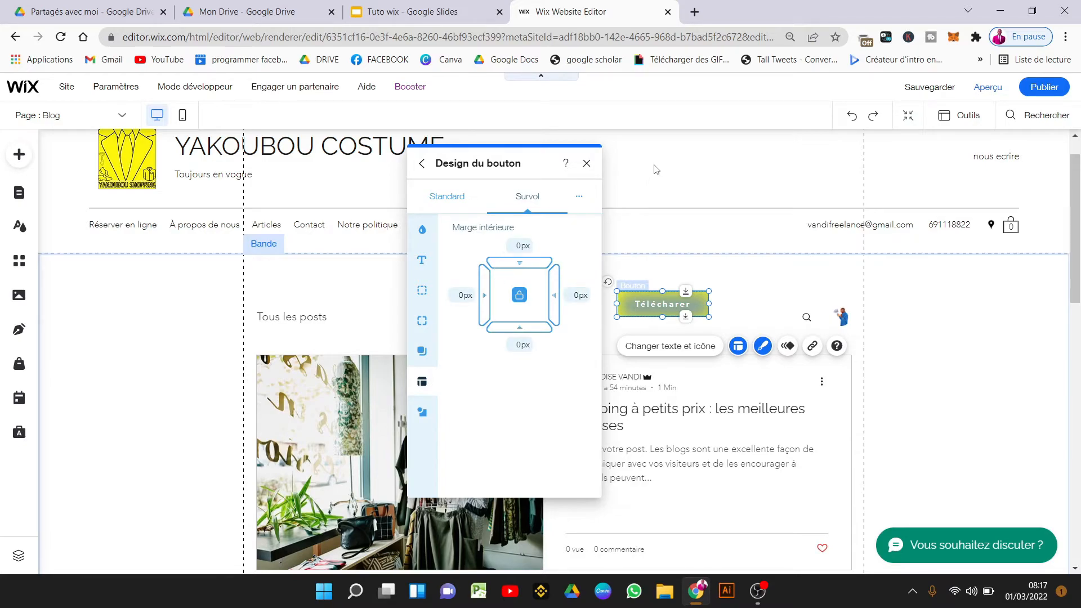
click(578, 200)
click(578, 199)
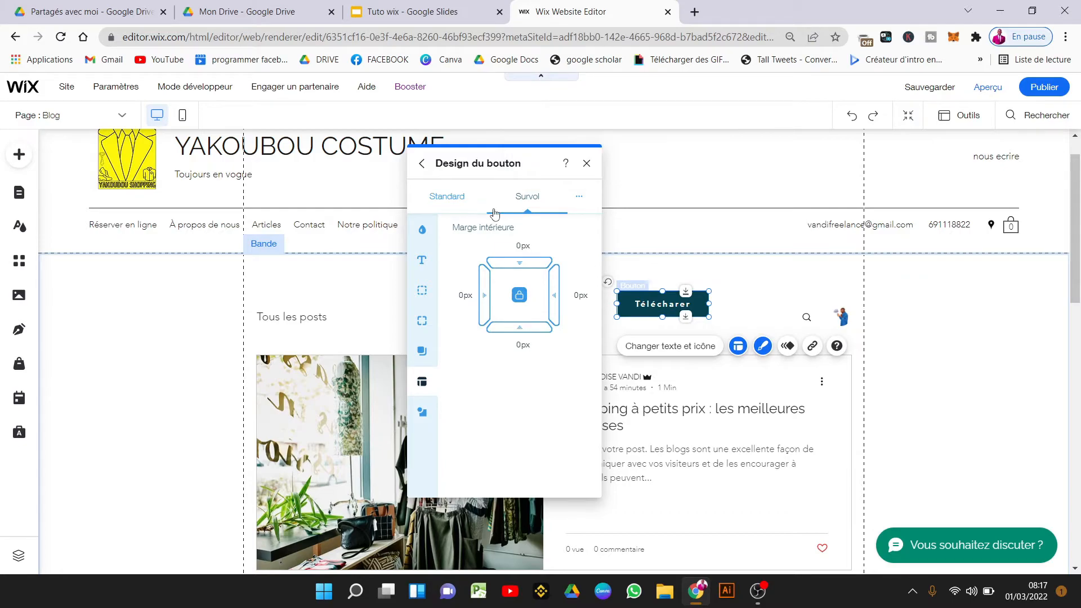
click(586, 163)
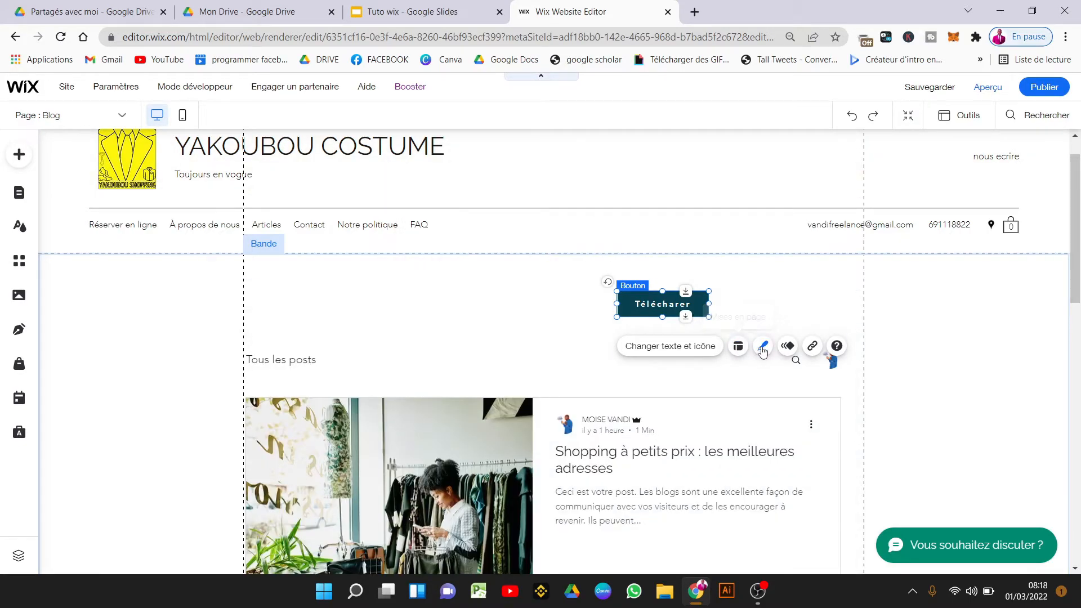
Apply the outlined teal 'Bouton >' preset with arrow, check its Survol look, and close the panel.
click(763, 347)
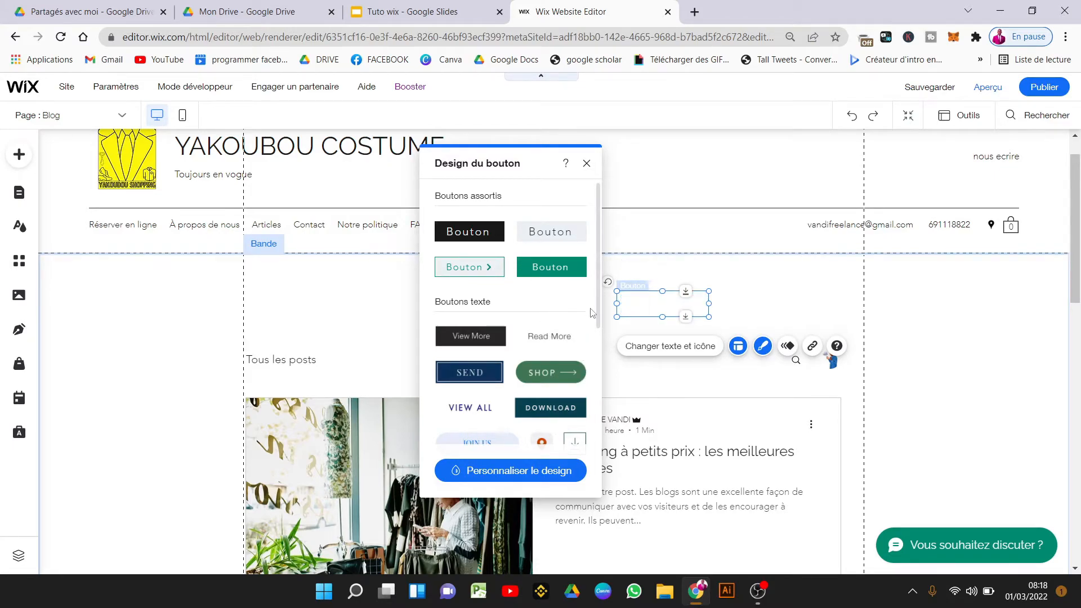
drag(599, 310, 577, 211)
click(533, 470)
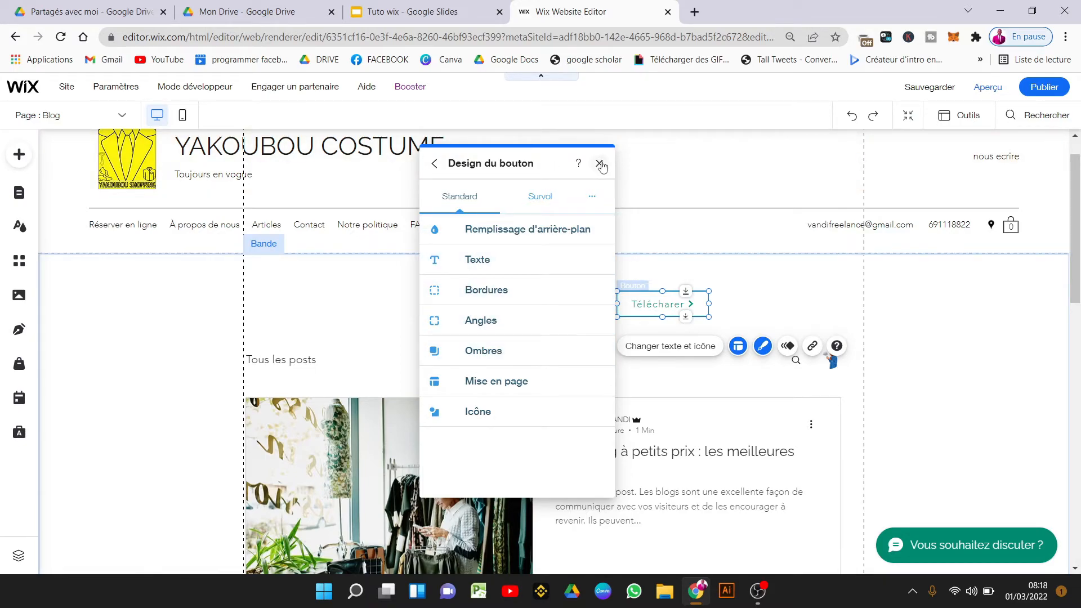
click(531, 209)
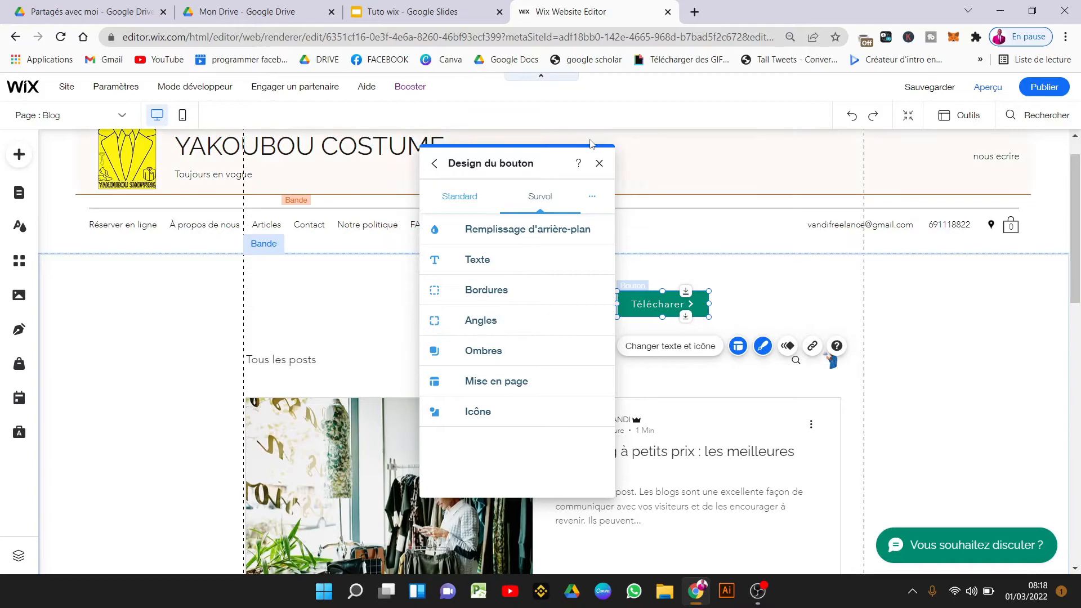
click(599, 164)
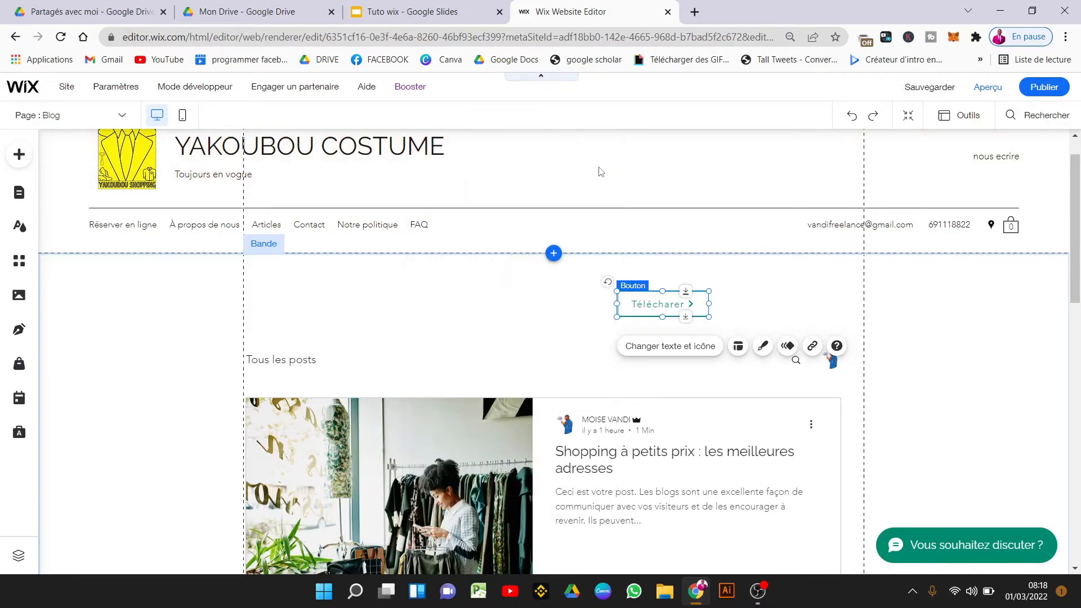
Try the Rebond and Glissement animations, then give the button the Aérien animation.
click(787, 346)
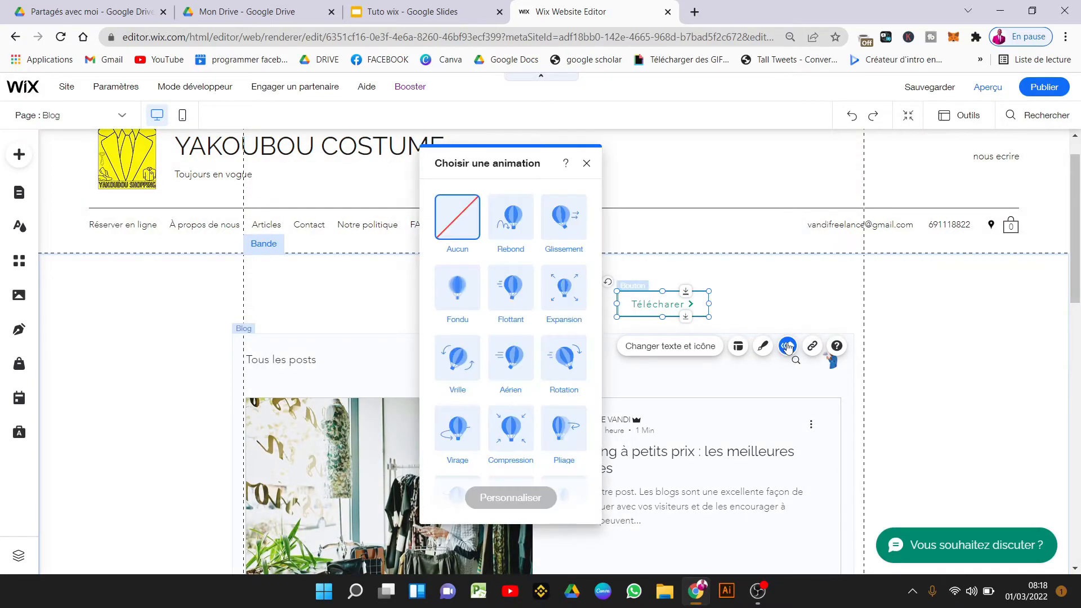
click(517, 226)
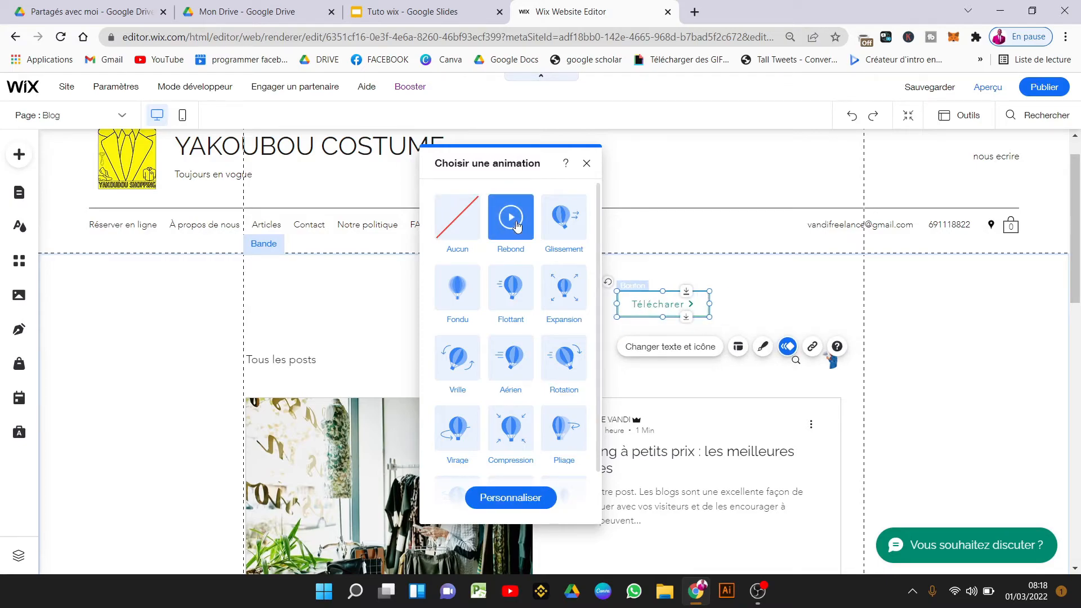
click(554, 228)
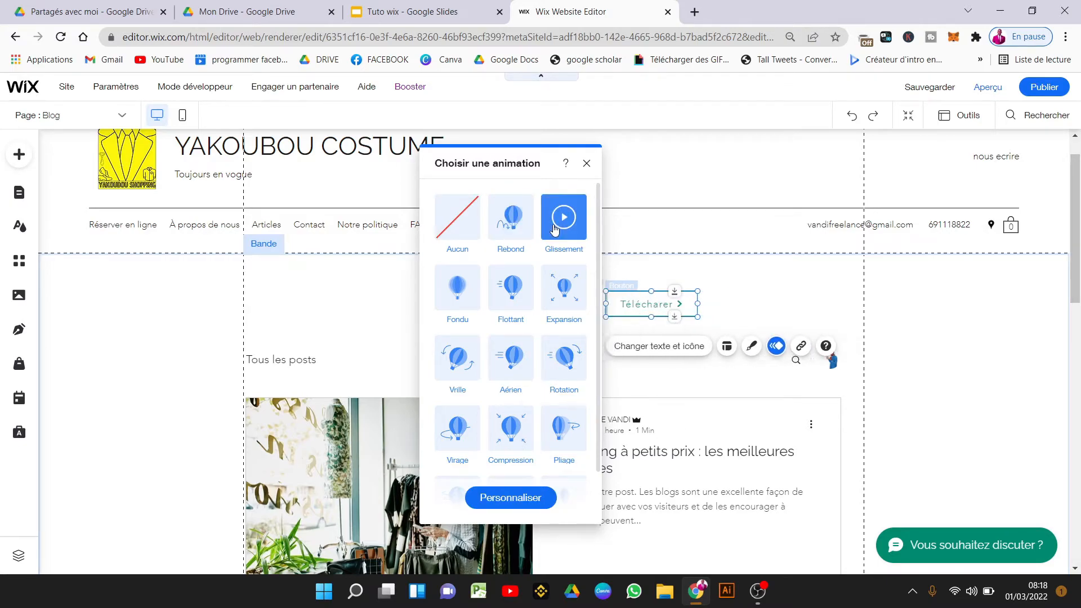
click(510, 231)
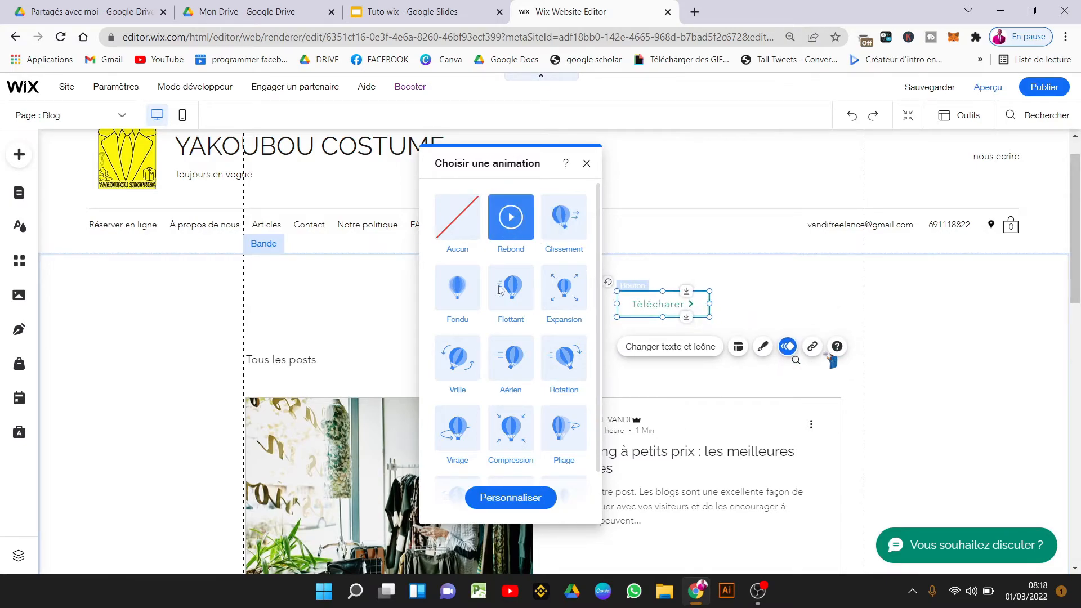
click(505, 349)
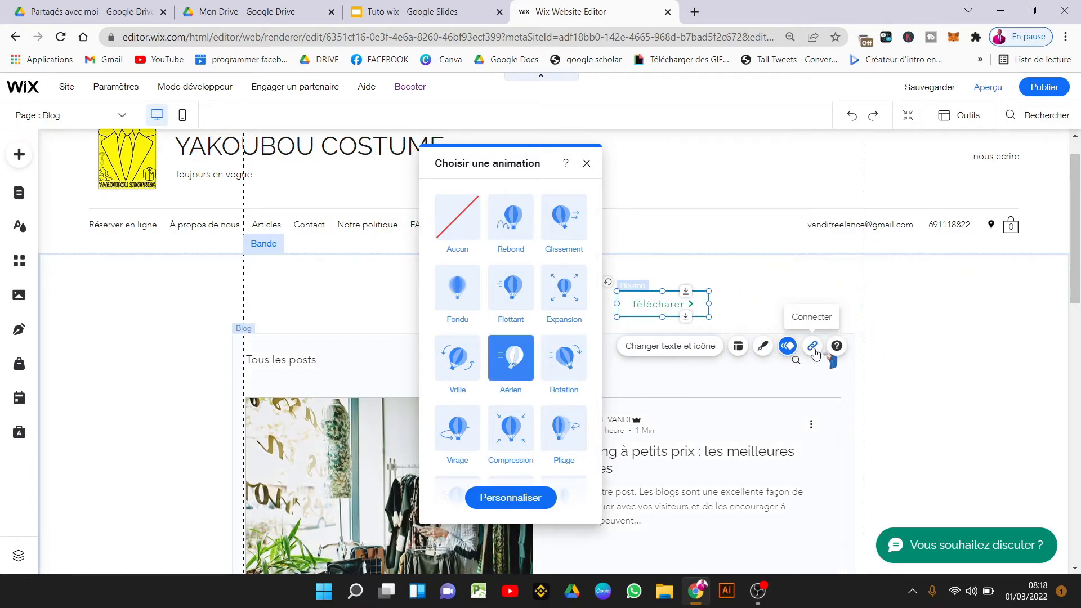
Dismiss the button's link settings without linking, then reselect the Télécharer button.
click(814, 347)
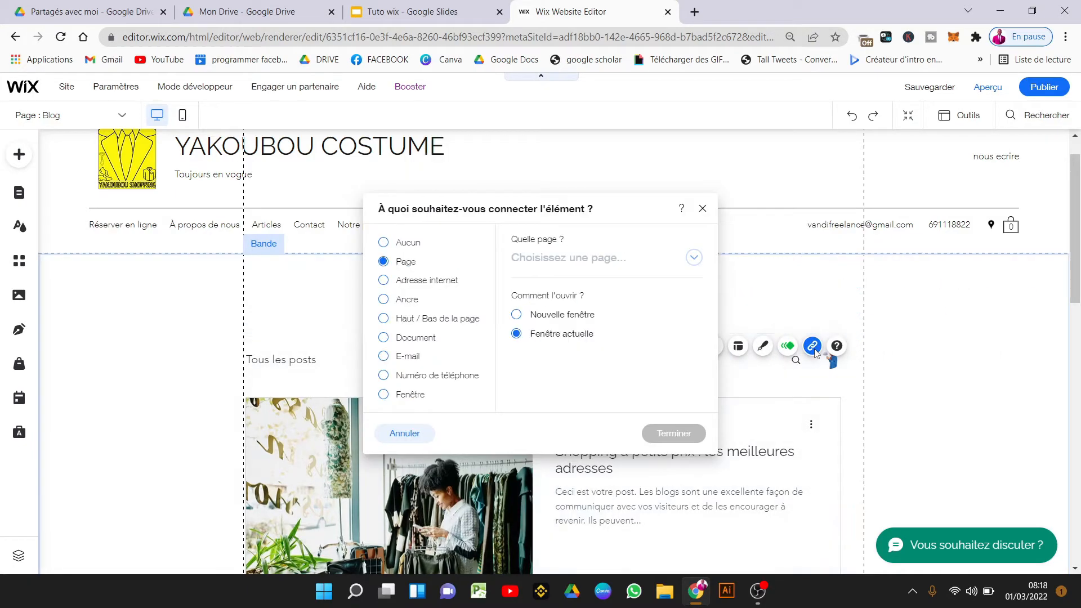
click(702, 208)
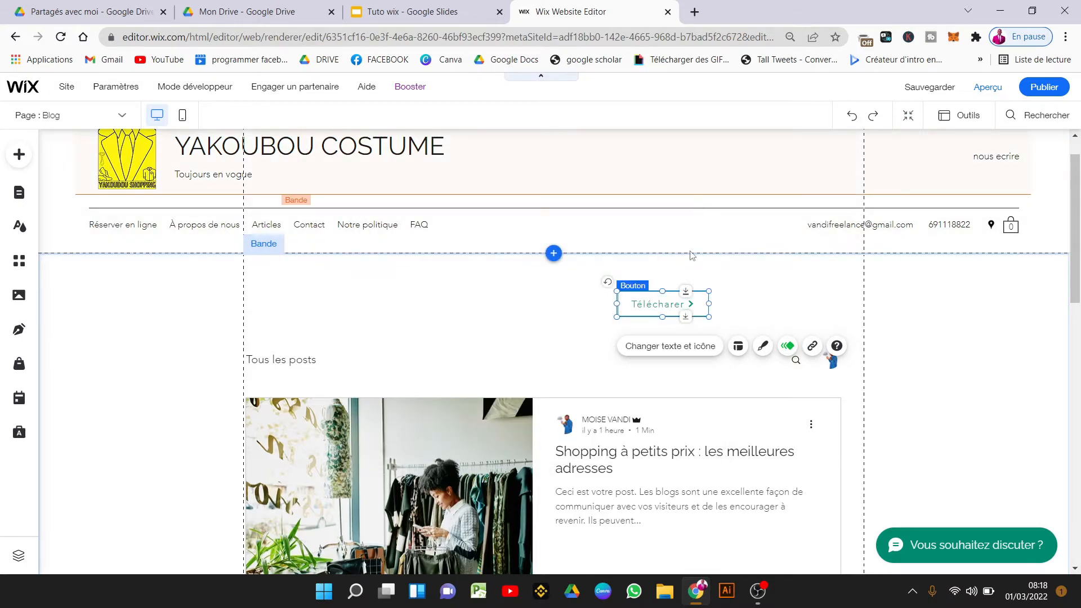
click(753, 304)
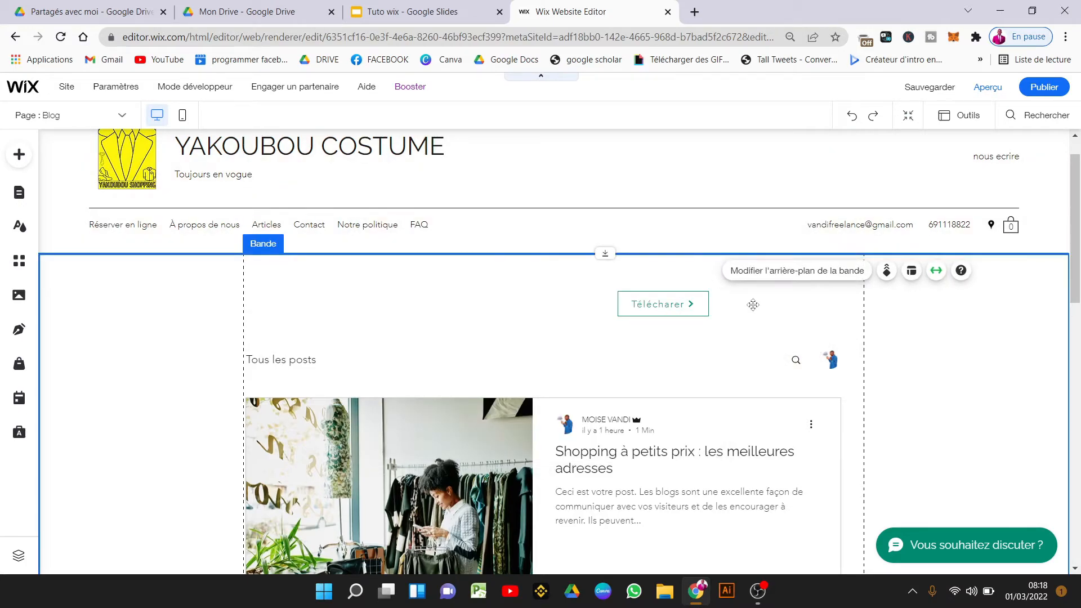
click(656, 308)
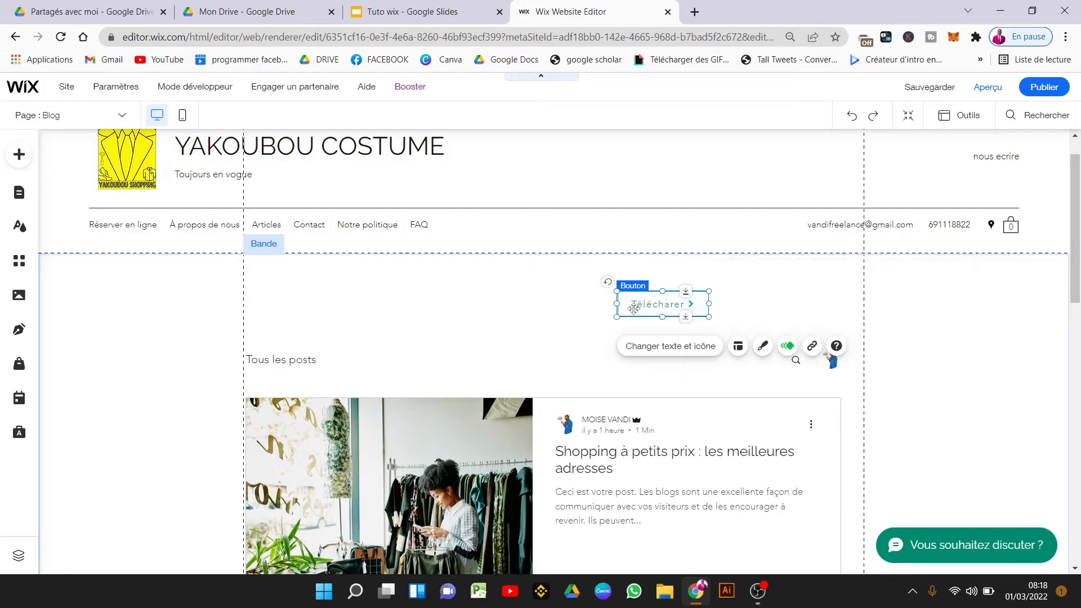
Browse the PayPal, interactive and box elements in the Ajouter au site panel.
click(16, 155)
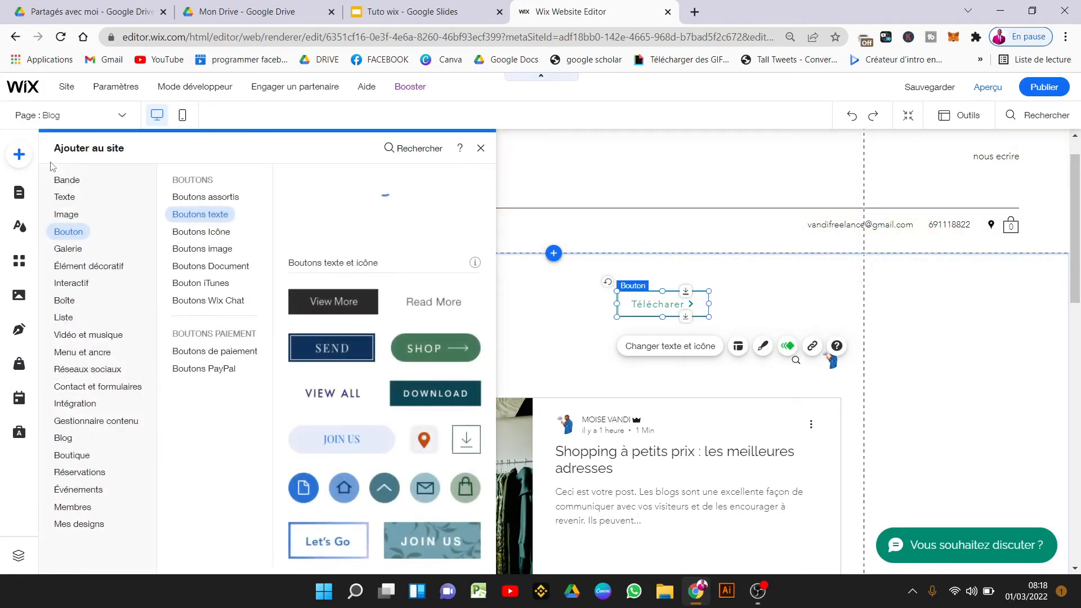
click(180, 382)
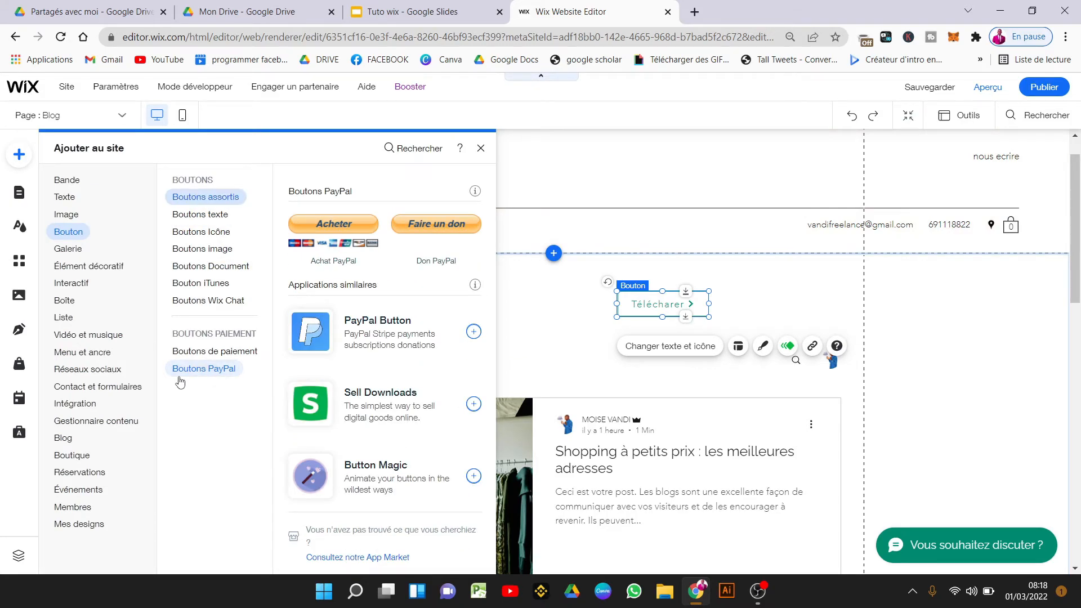
click(83, 283)
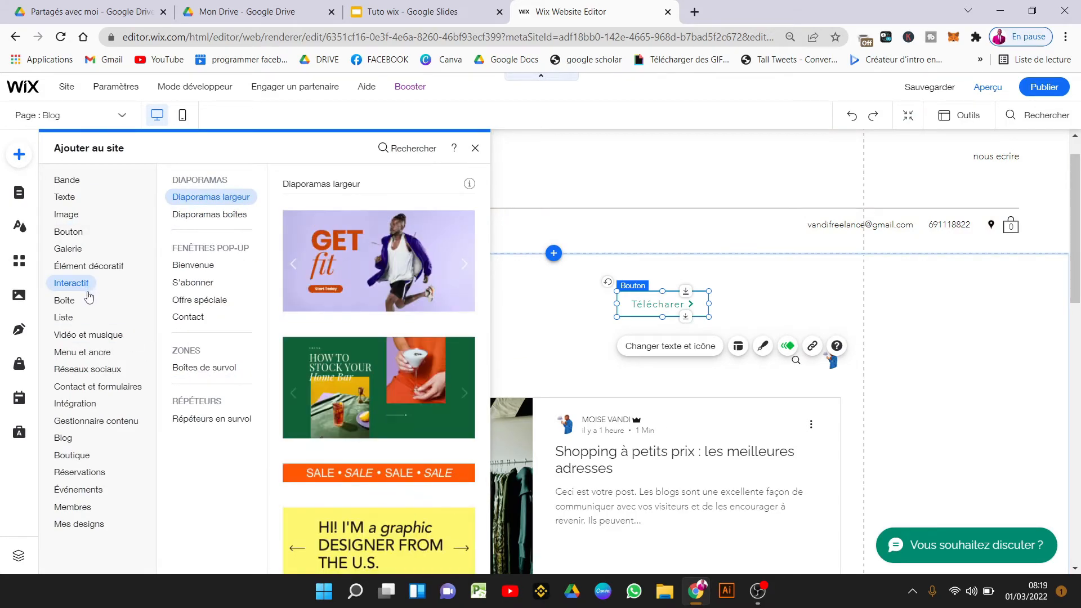
click(77, 303)
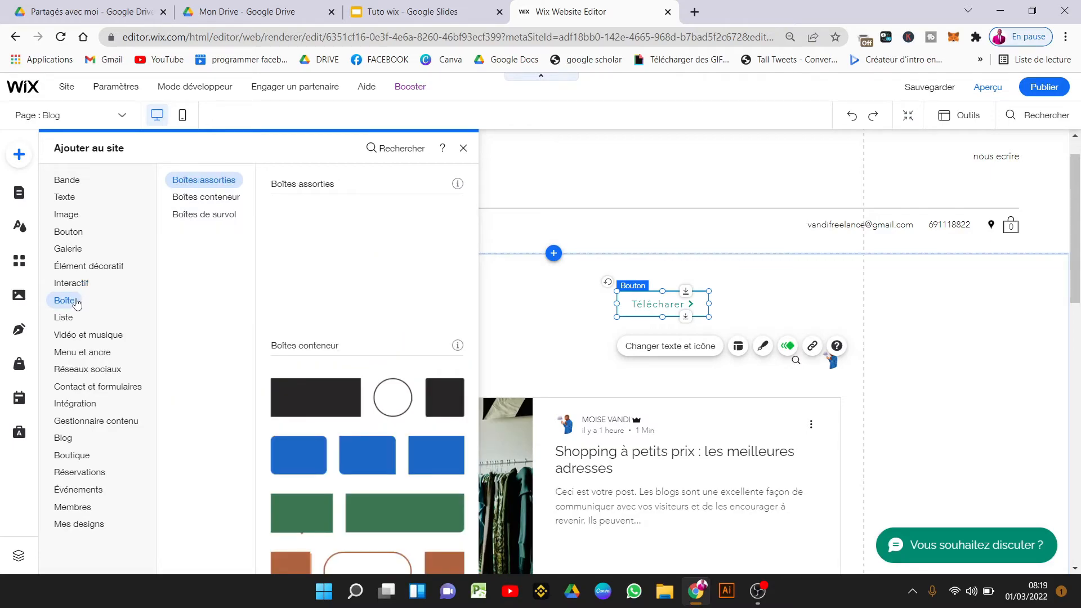
click(211, 198)
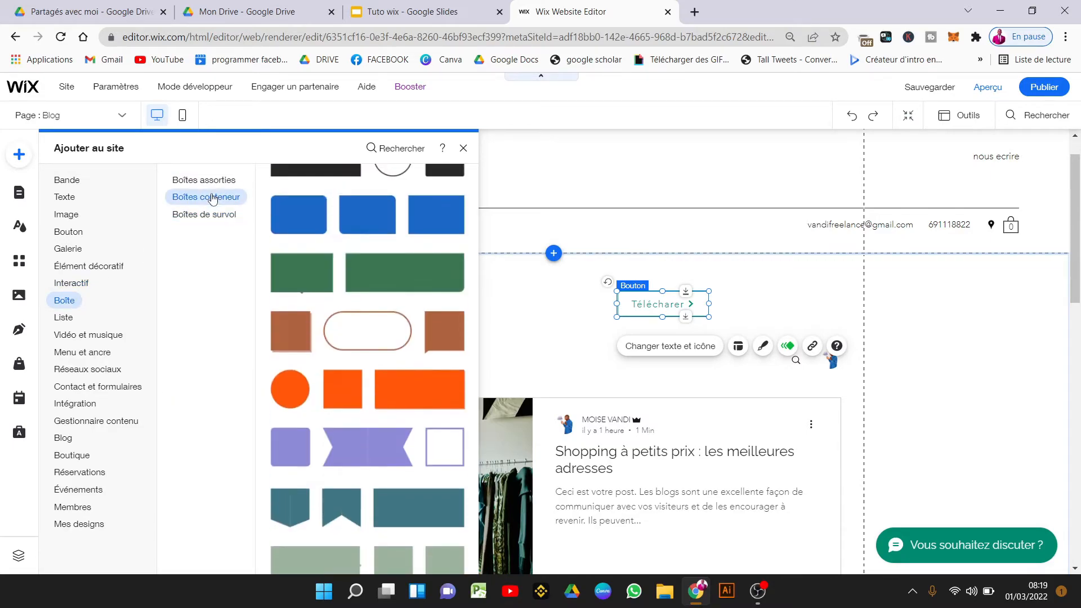
Look through the Vidéo et musique elements: video player, VideoBox, masks, transparent video and audio.
click(94, 335)
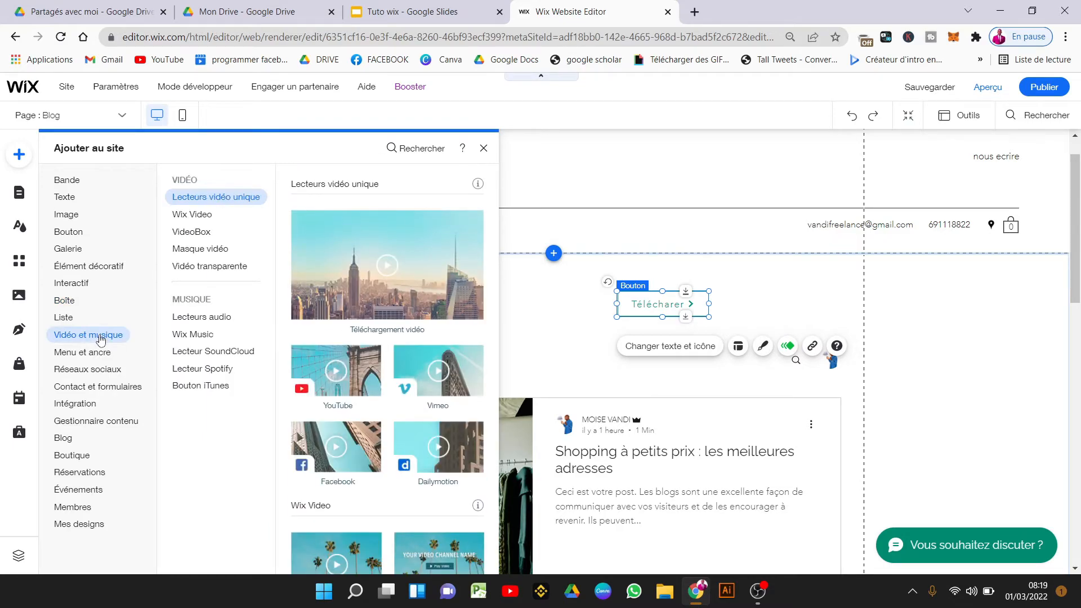
click(204, 218)
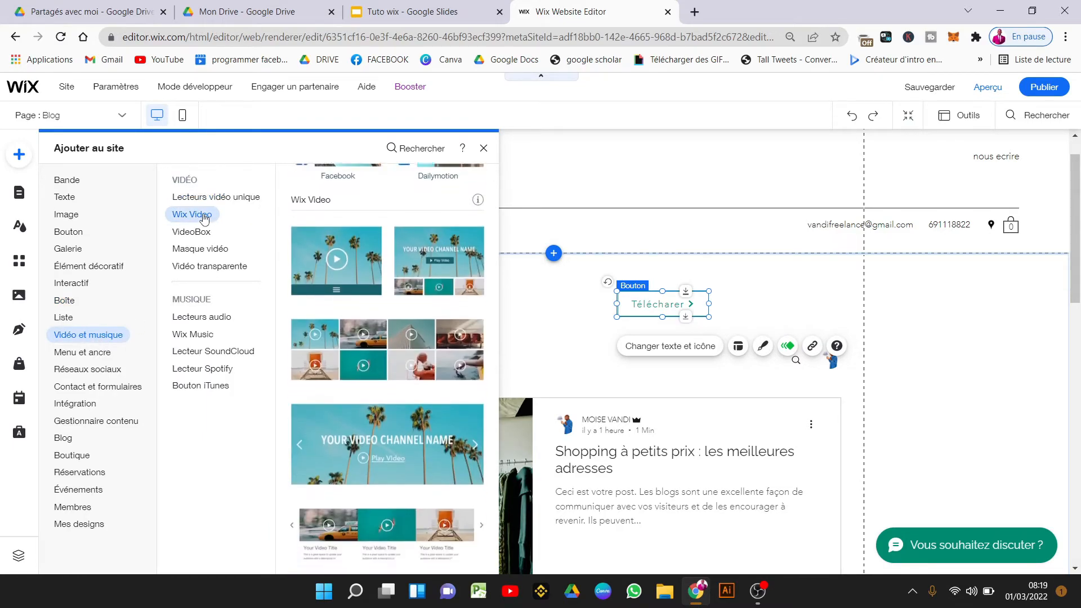
click(207, 230)
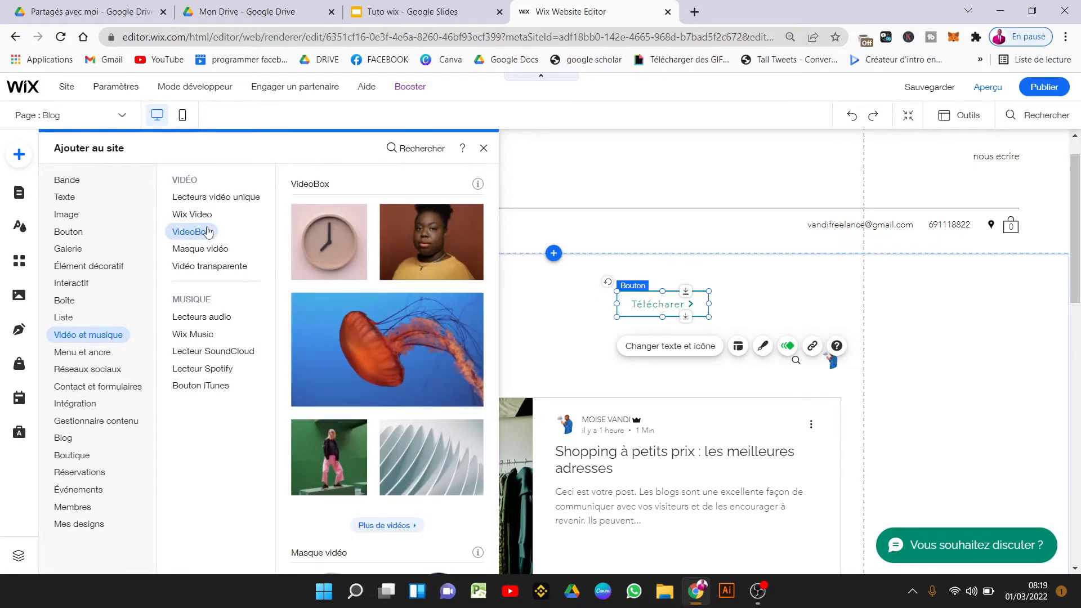
click(226, 249)
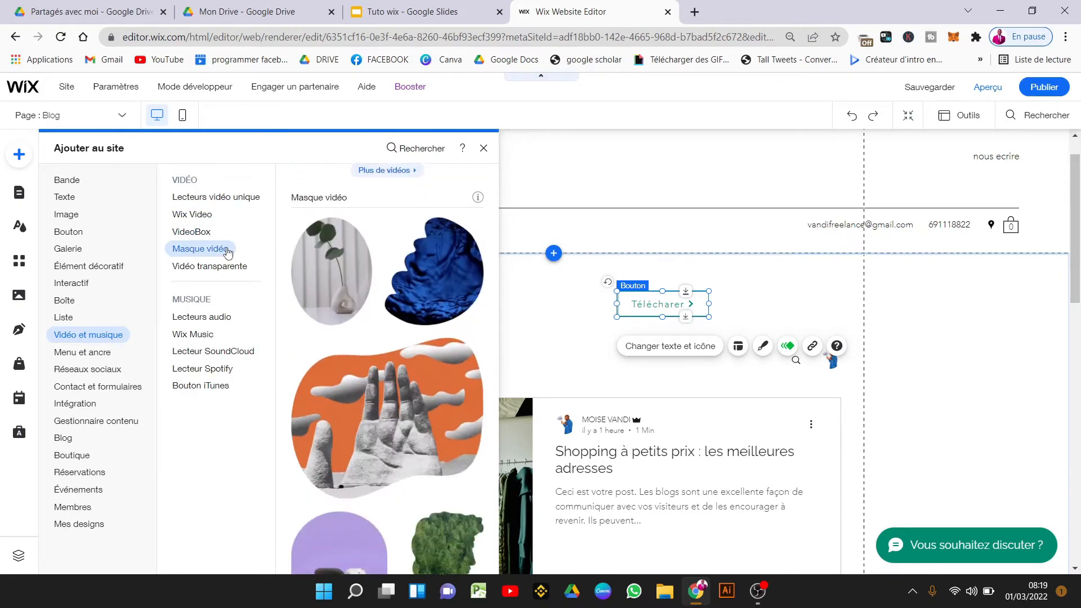
click(225, 264)
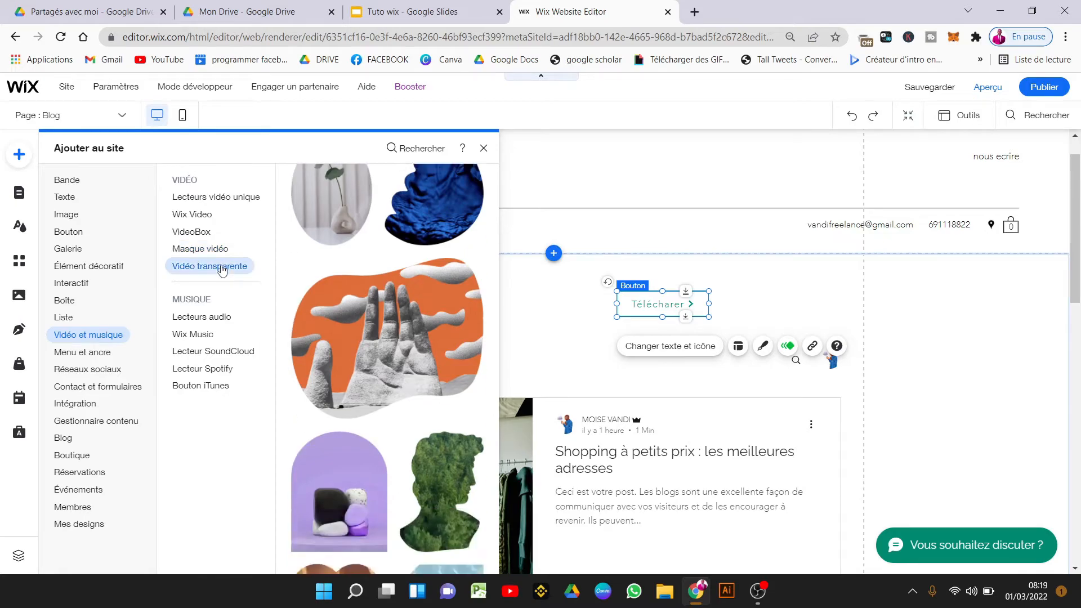
click(222, 317)
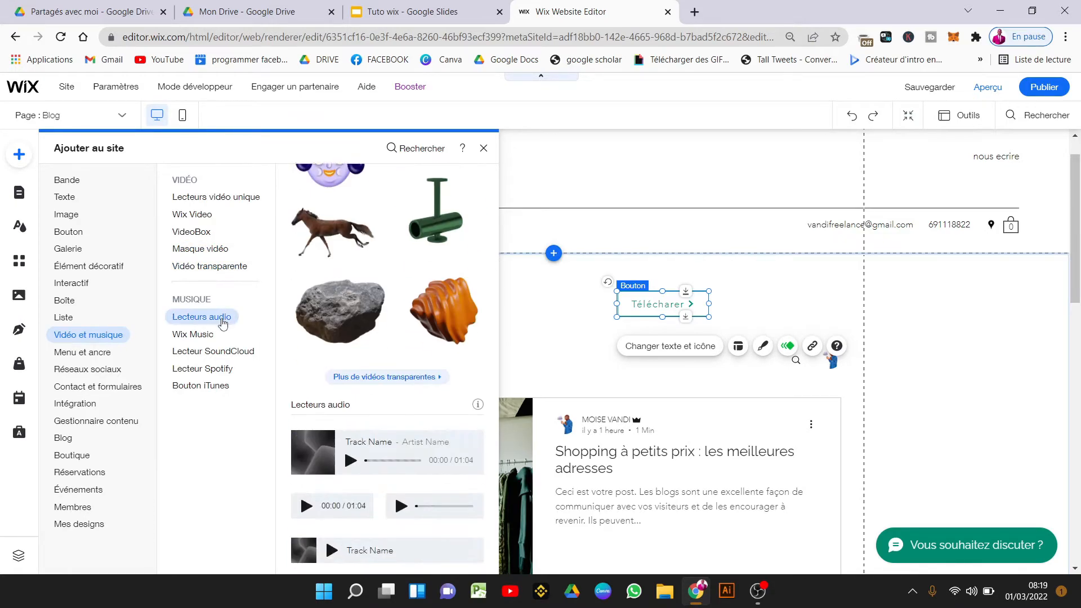
Check the Facebook and Pinterest social widgets and content manager, then open the Blog elements.
click(107, 370)
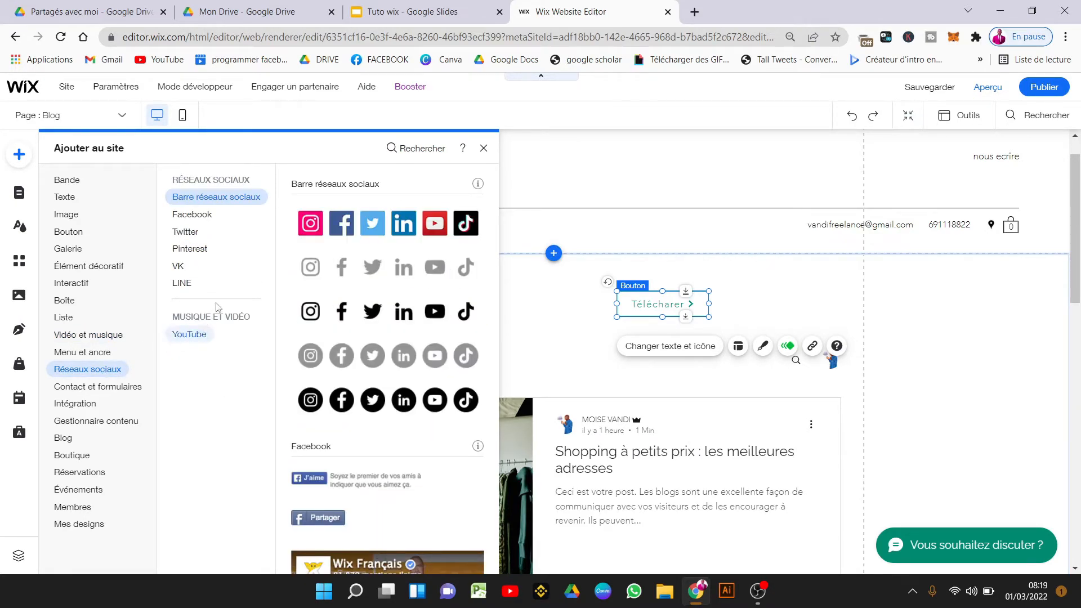
click(216, 218)
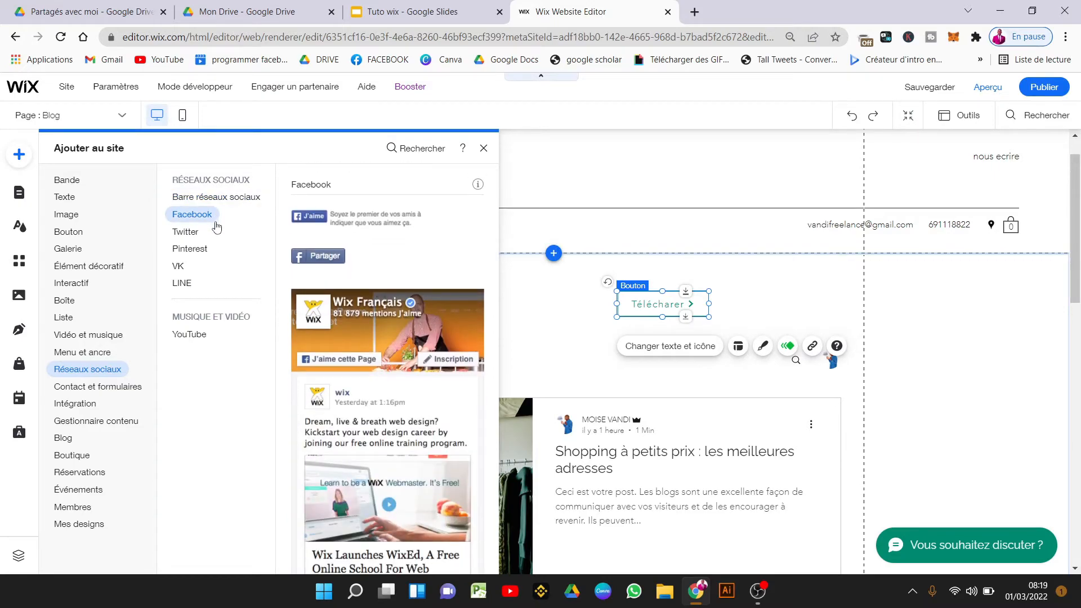
click(191, 248)
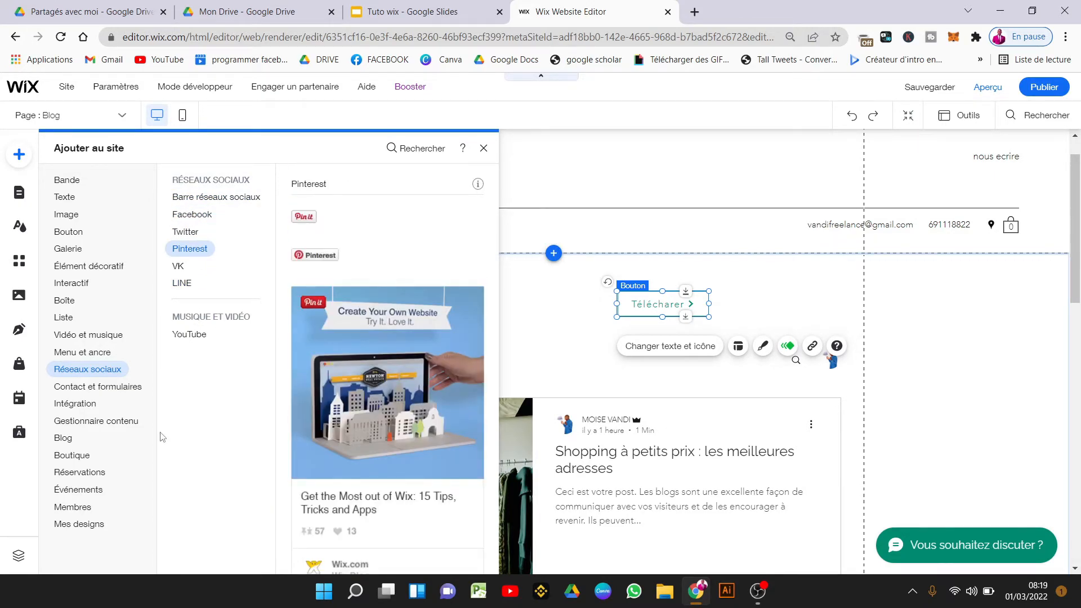
click(109, 420)
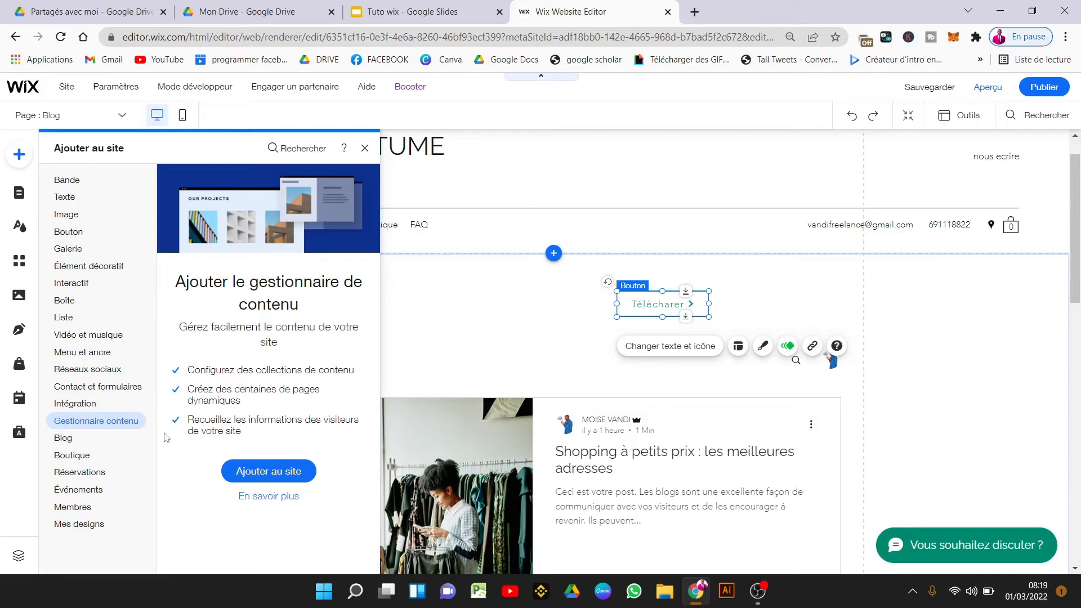
click(62, 441)
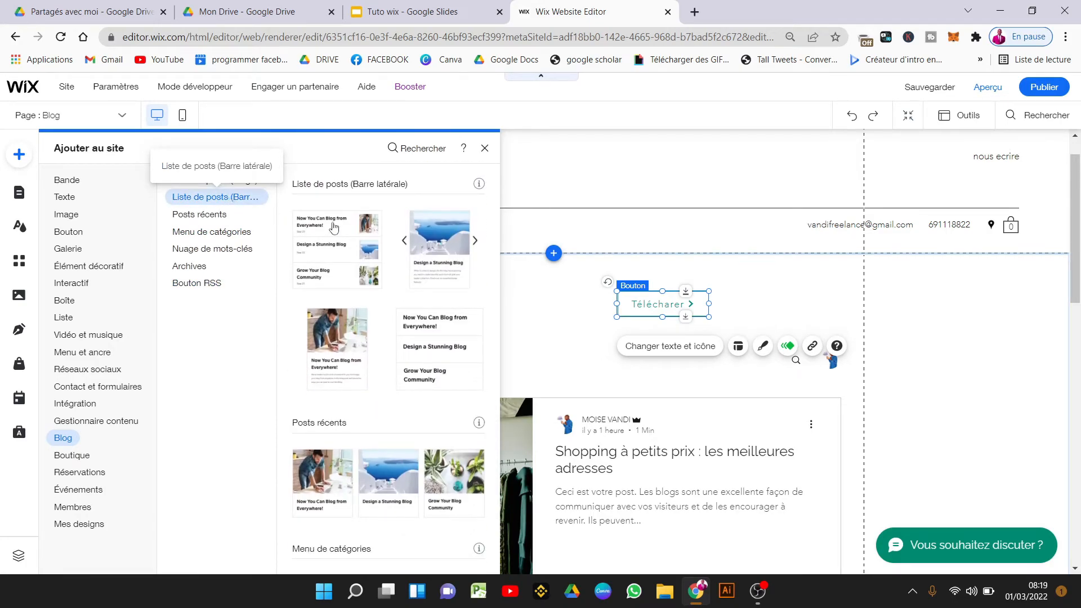
Add the Liste de posts (Barre latérale) widget and save the changes.
click(347, 232)
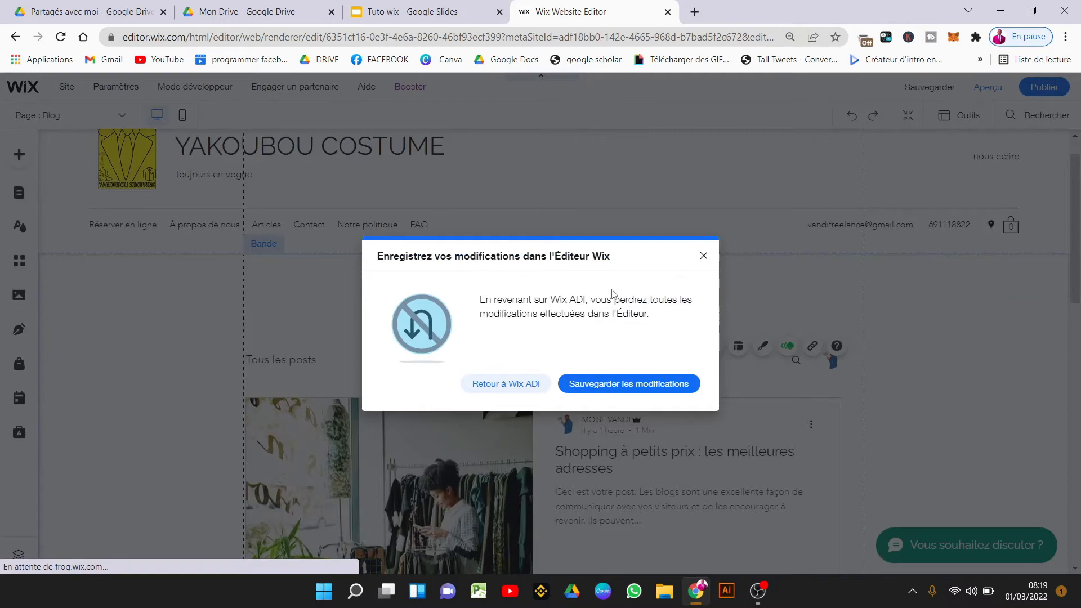
click(629, 384)
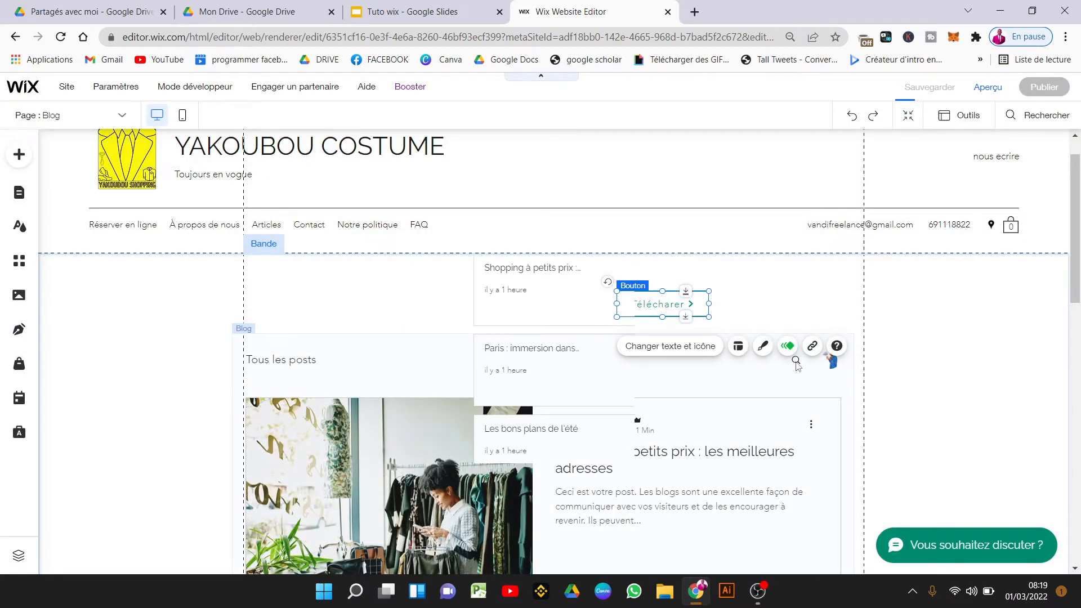
click(541, 336)
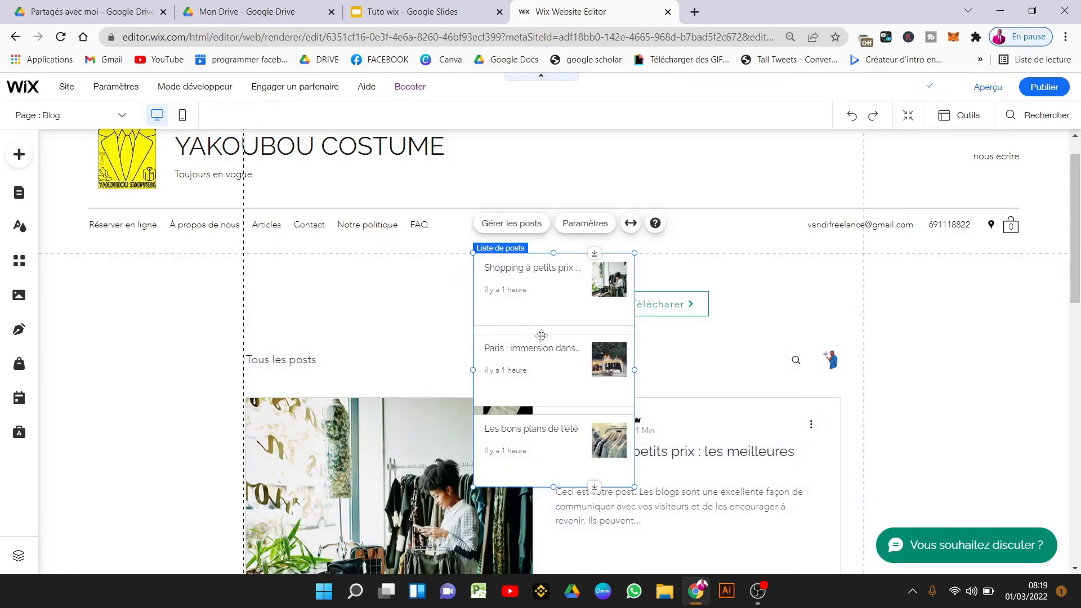
Place the post list at the strip's left side and move the blog feed below it.
drag(541, 335, 475, 347)
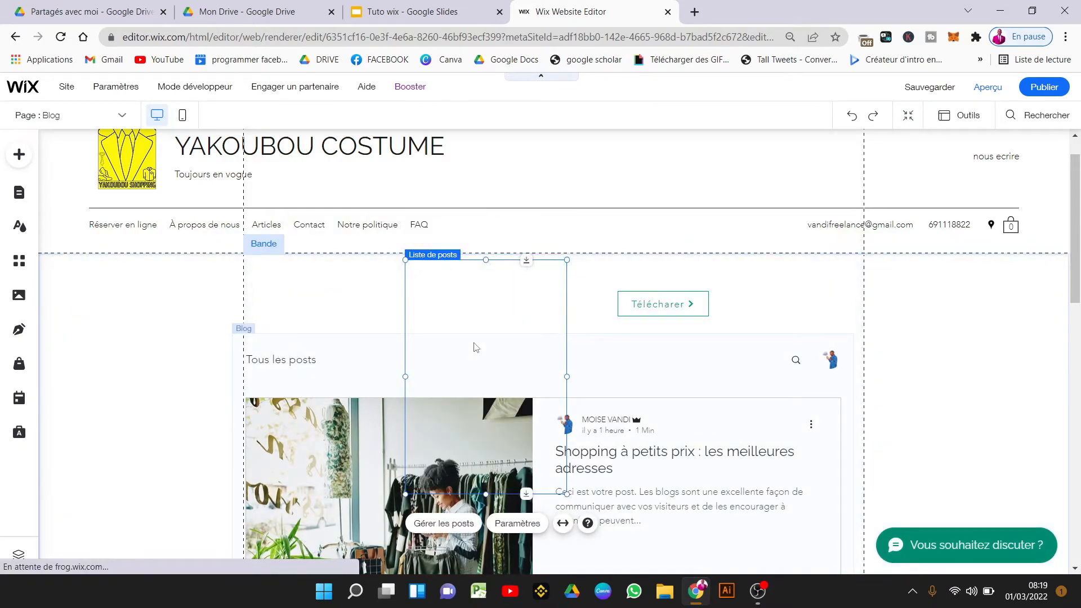
drag(494, 345, 506, 508)
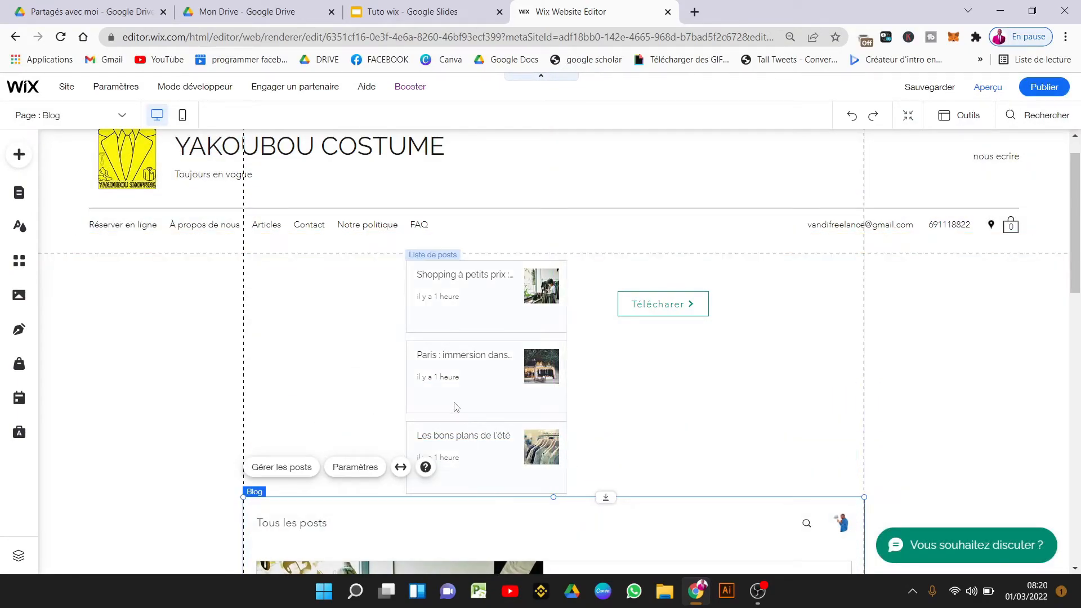
click(512, 336)
drag(512, 336, 387, 336)
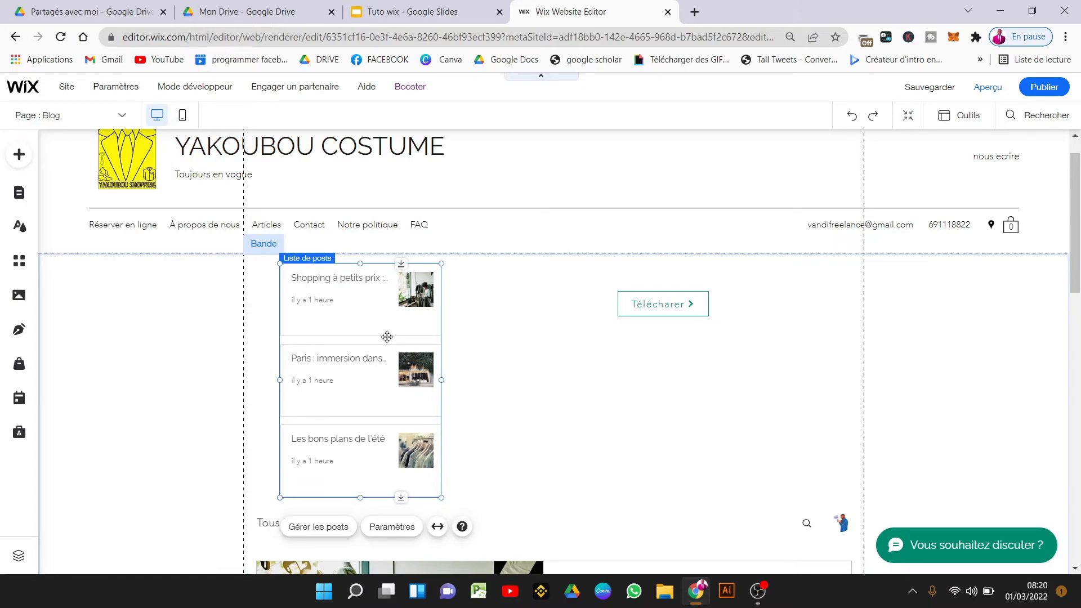
click(611, 343)
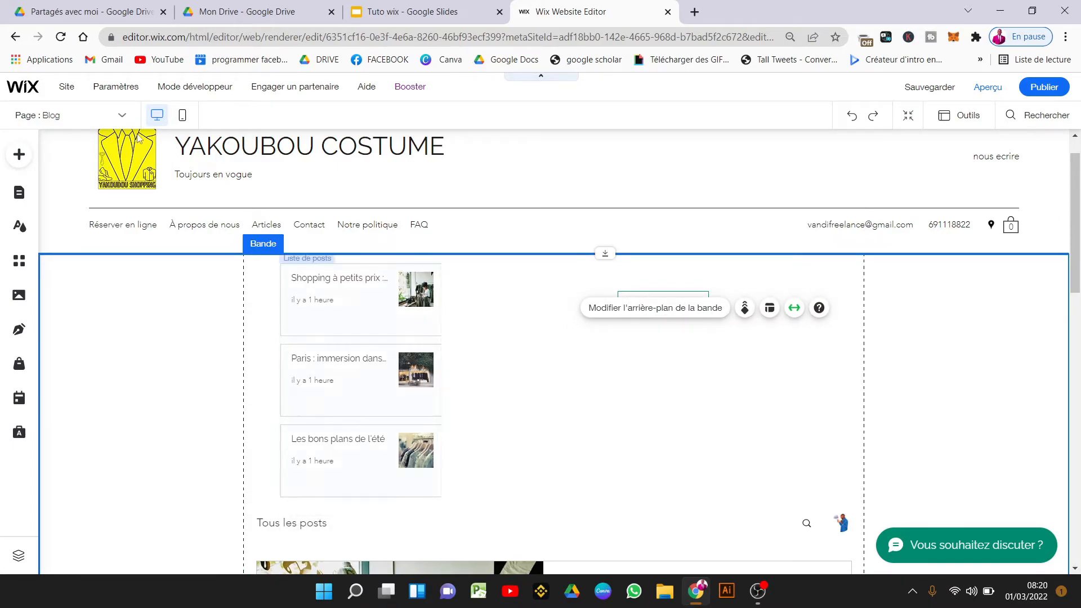
Browse the element categories of the Ajouter au site panel.
click(28, 162)
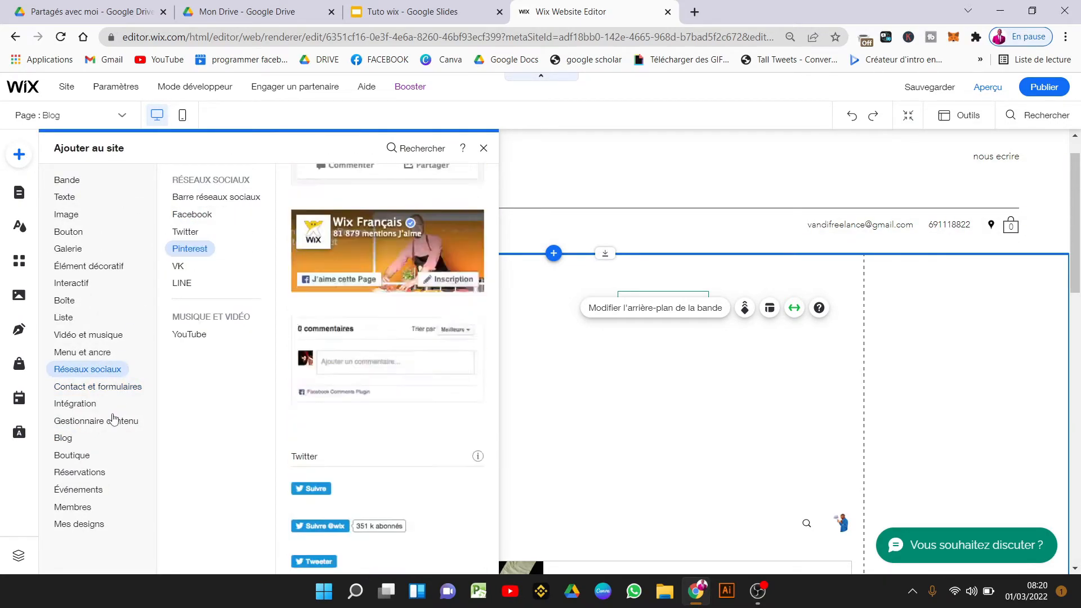
mouse_move(119, 384)
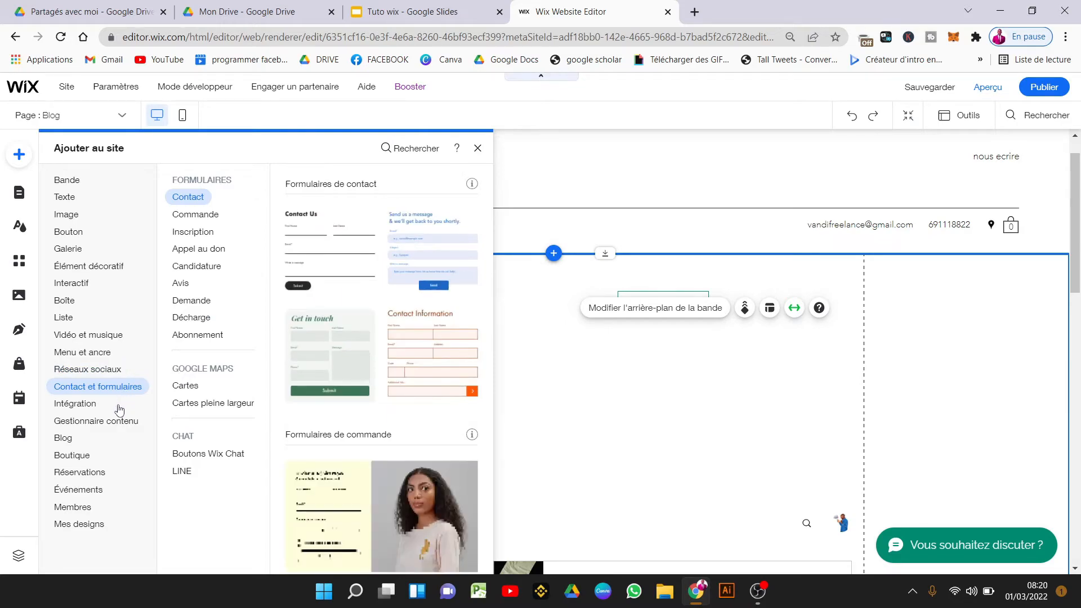
mouse_move(83, 410)
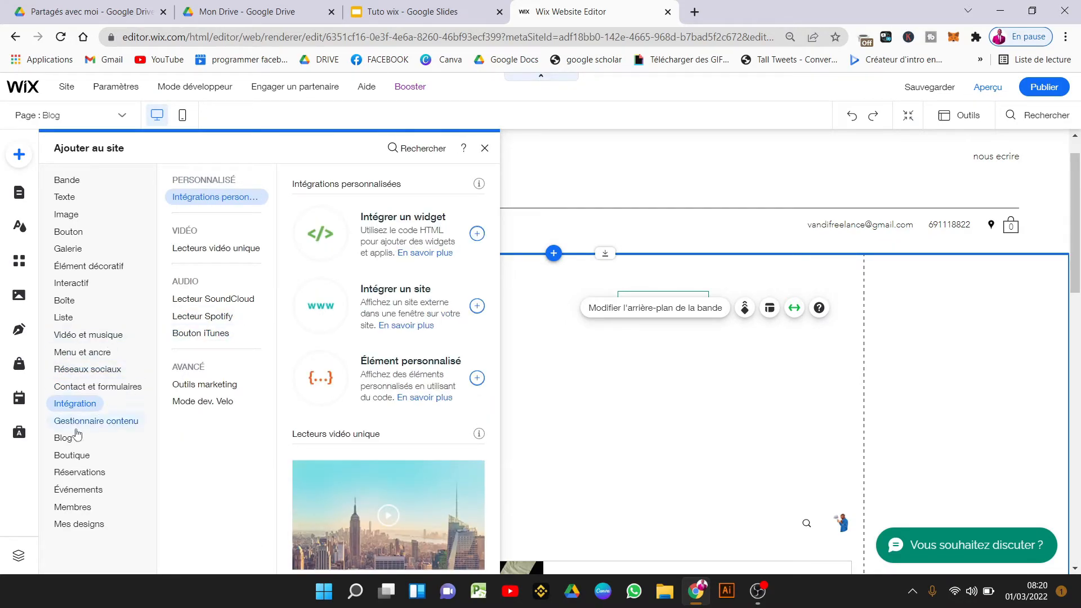
mouse_move(96, 491)
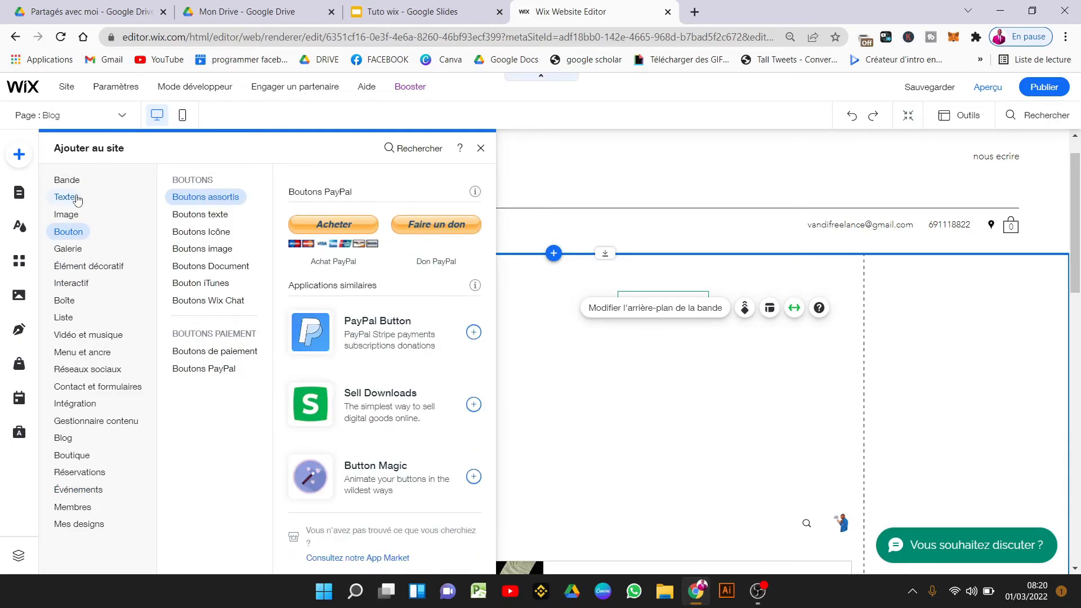
mouse_move(78, 199)
mouse_move(196, 199)
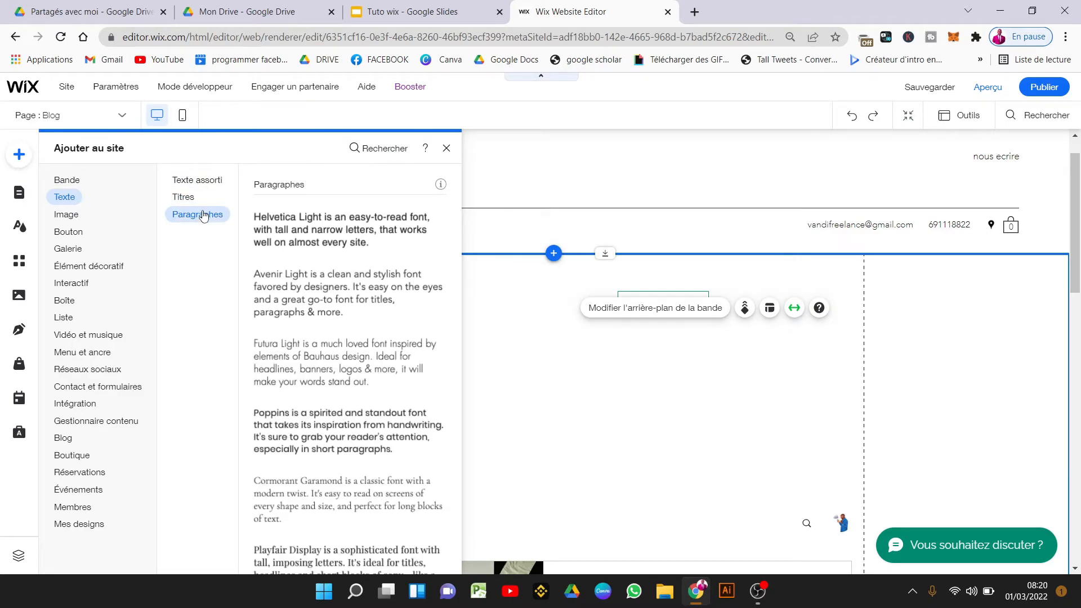
mouse_move(188, 188)
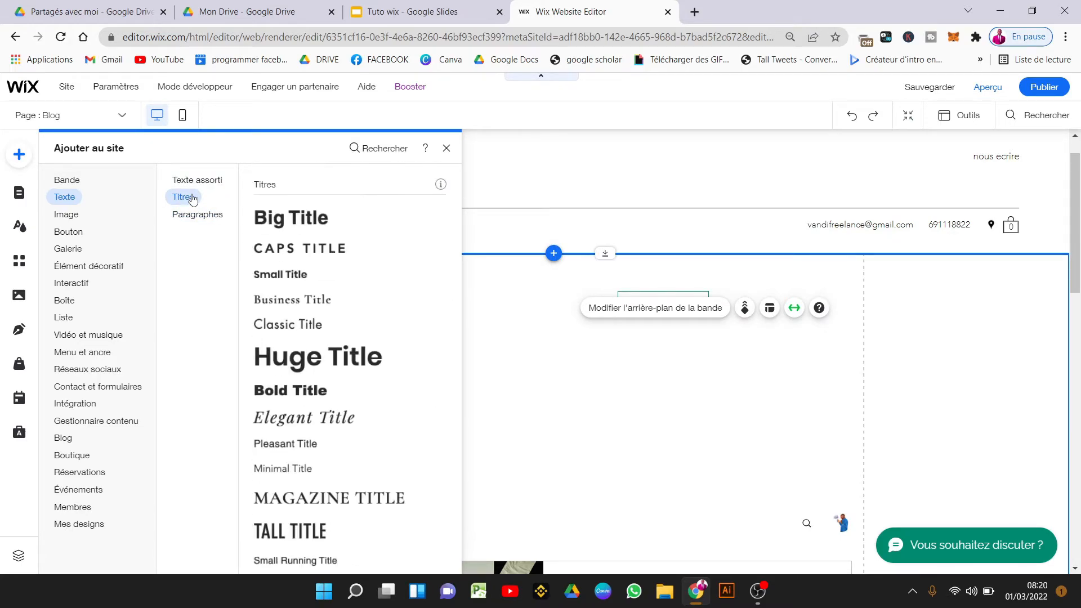
mouse_move(221, 220)
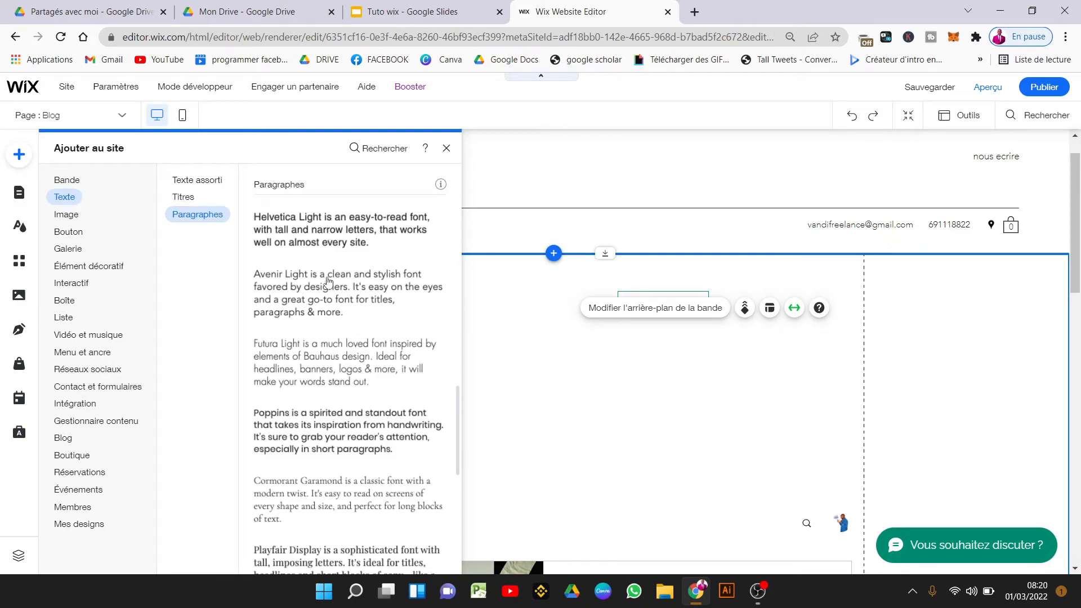
Compare the Boîte and Galerie designs — Pro, Grid, Slider, others — ending on Galeries Pro.
click(68, 302)
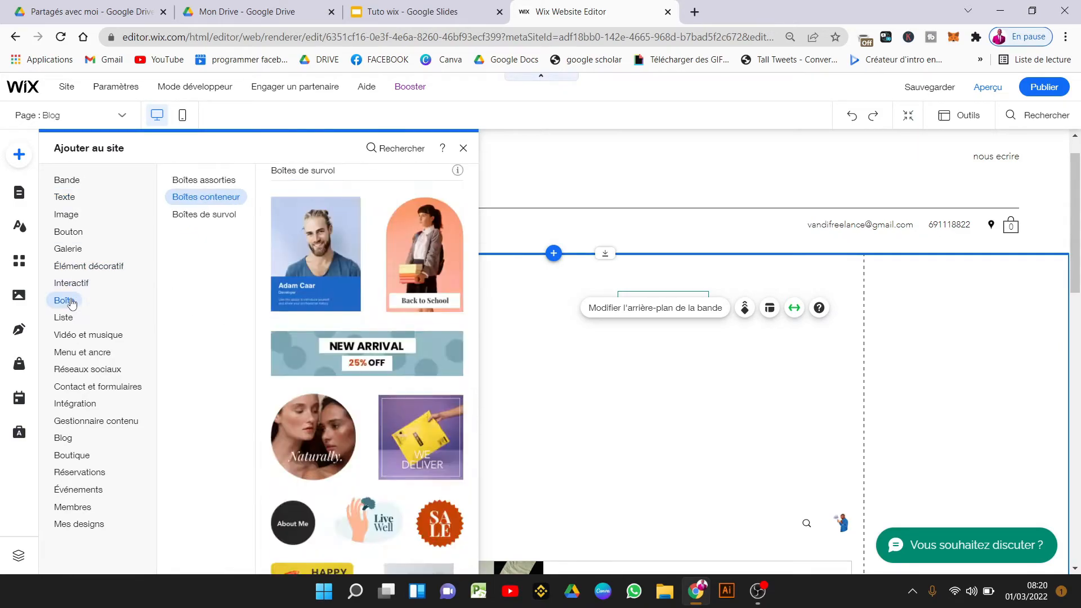
click(79, 248)
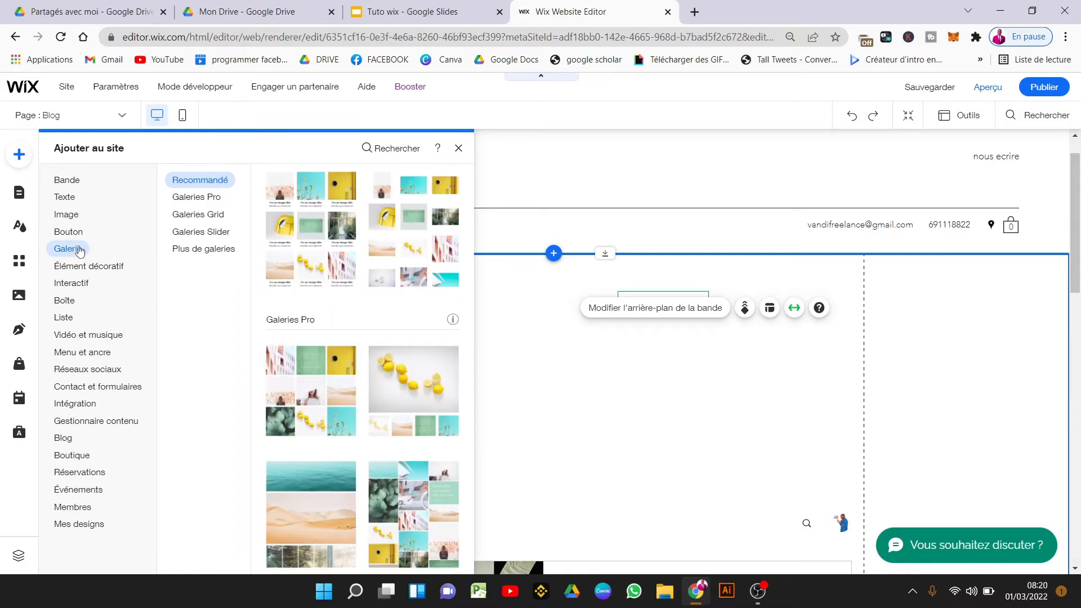
click(201, 204)
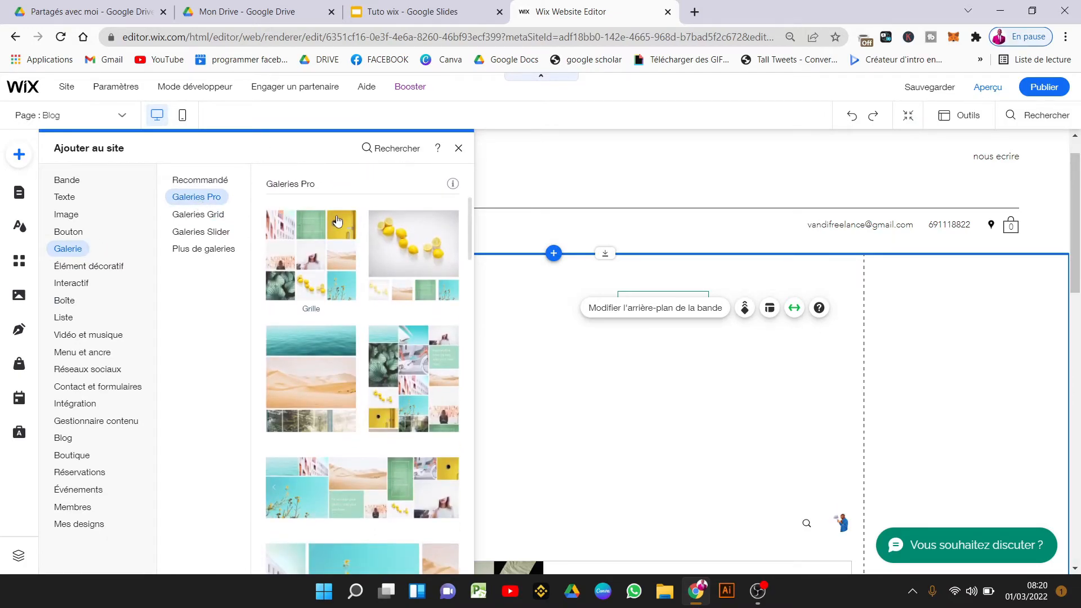
click(210, 214)
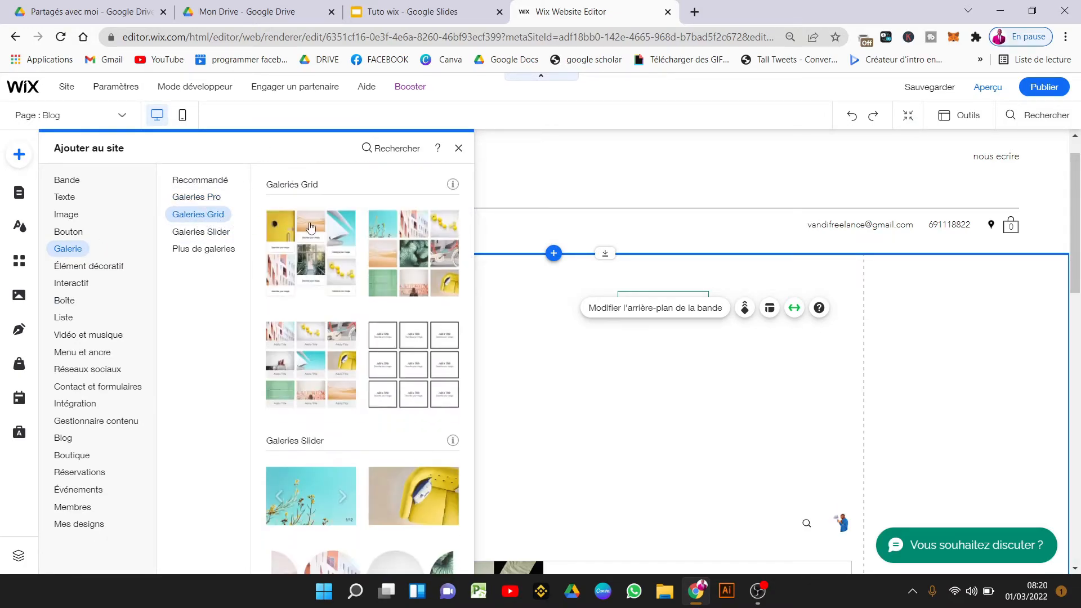
click(211, 234)
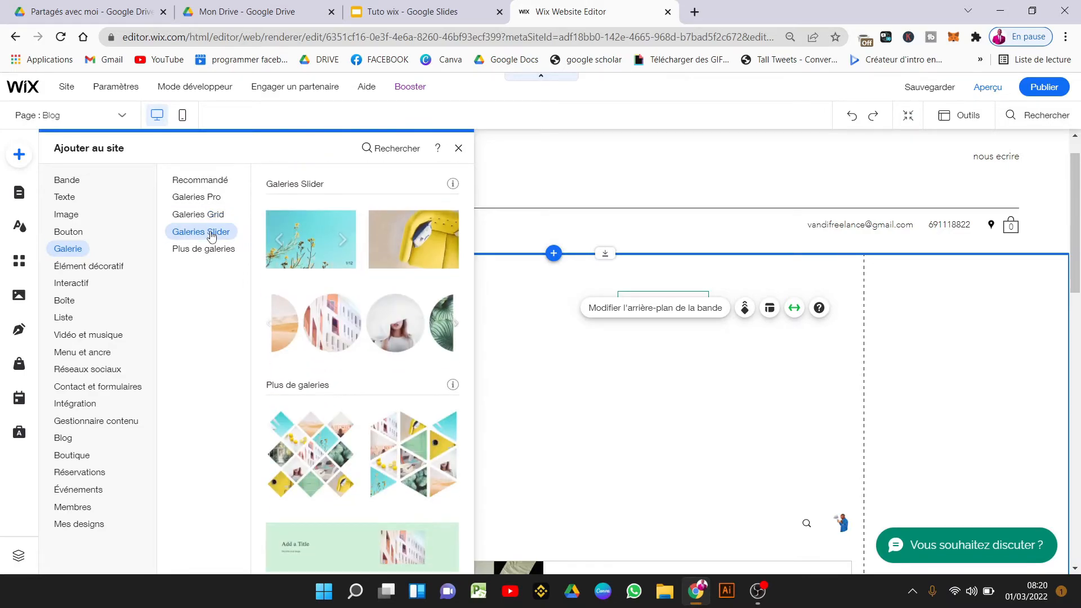
click(225, 251)
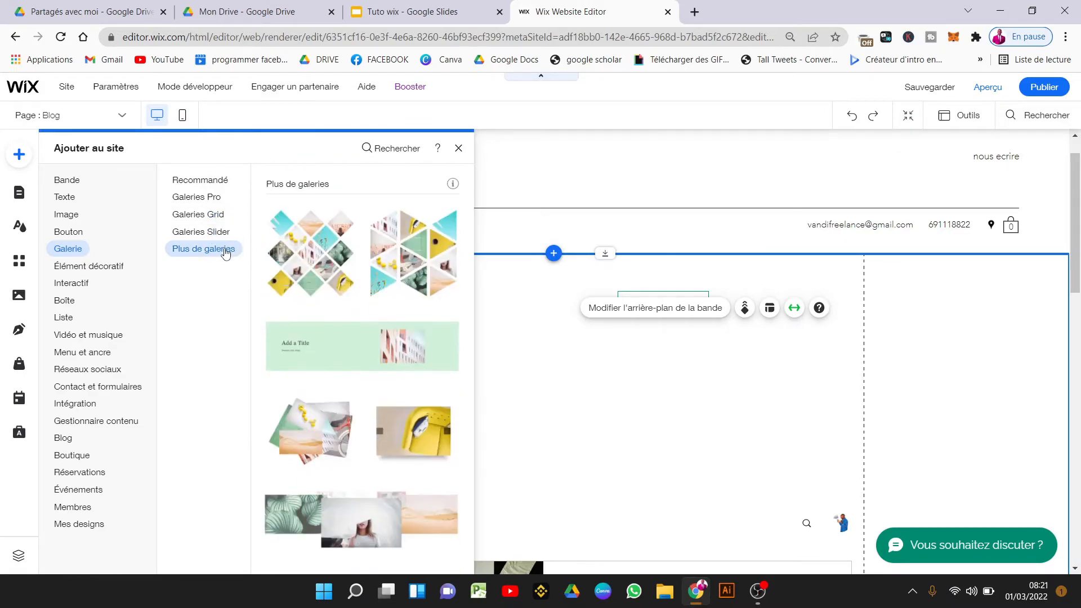
click(205, 197)
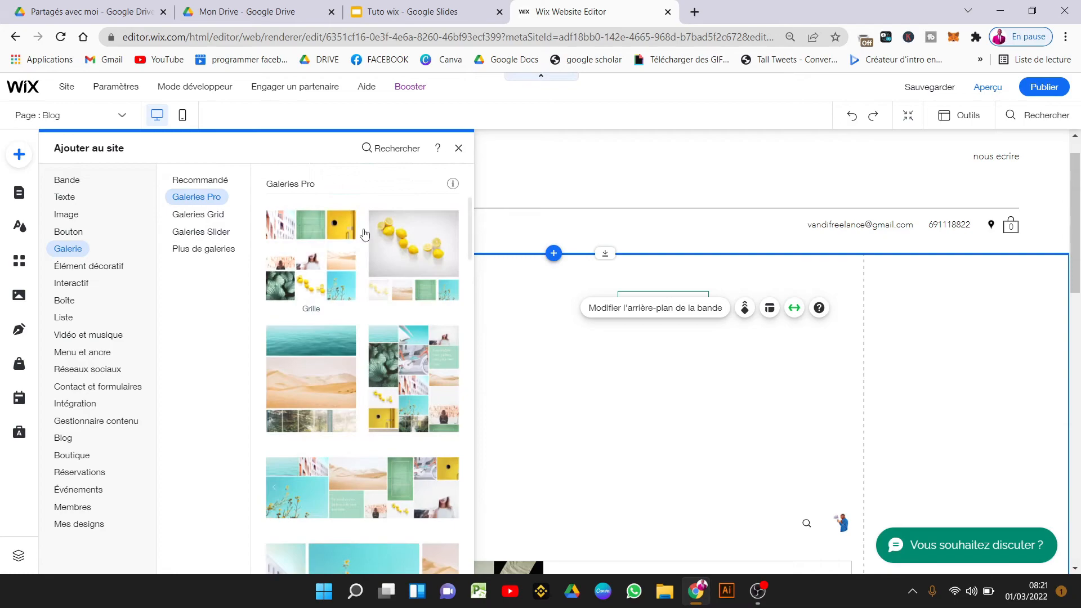
click(331, 239)
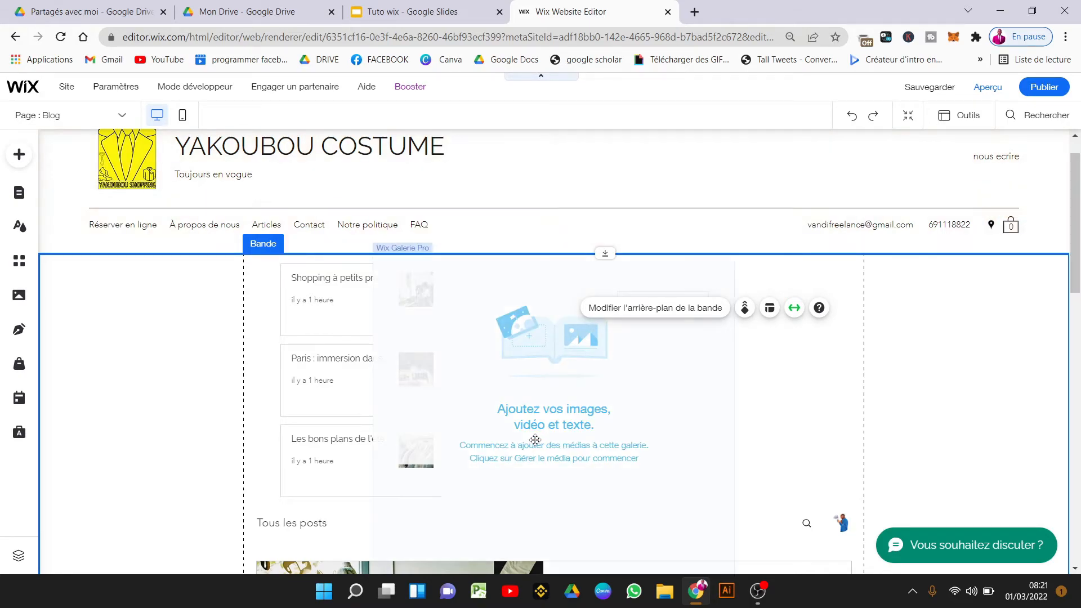
drag(554, 420, 642, 432)
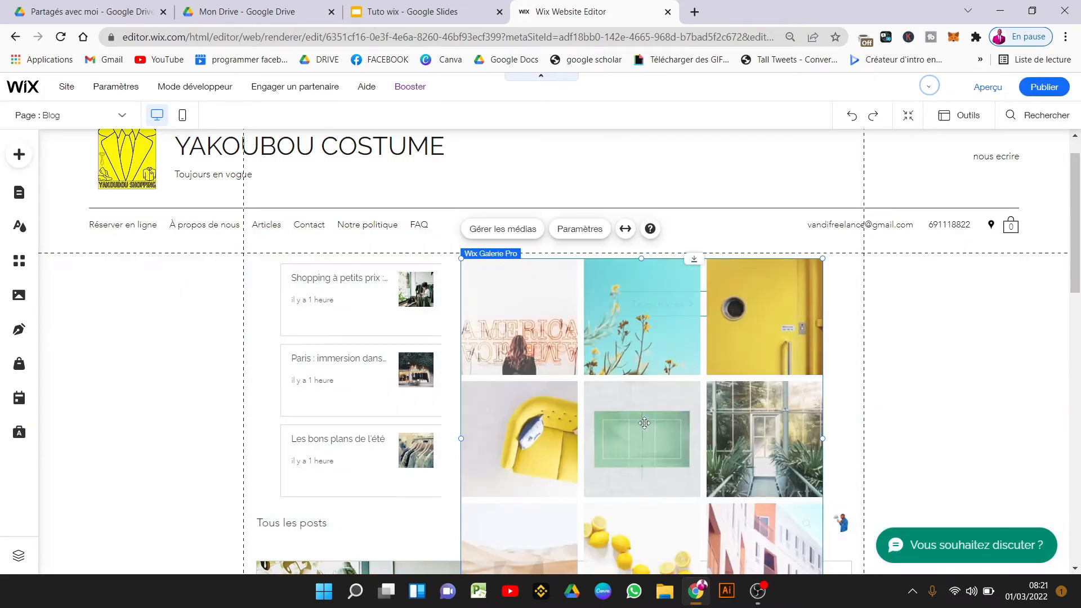
drag(1071, 260, 1079, 349)
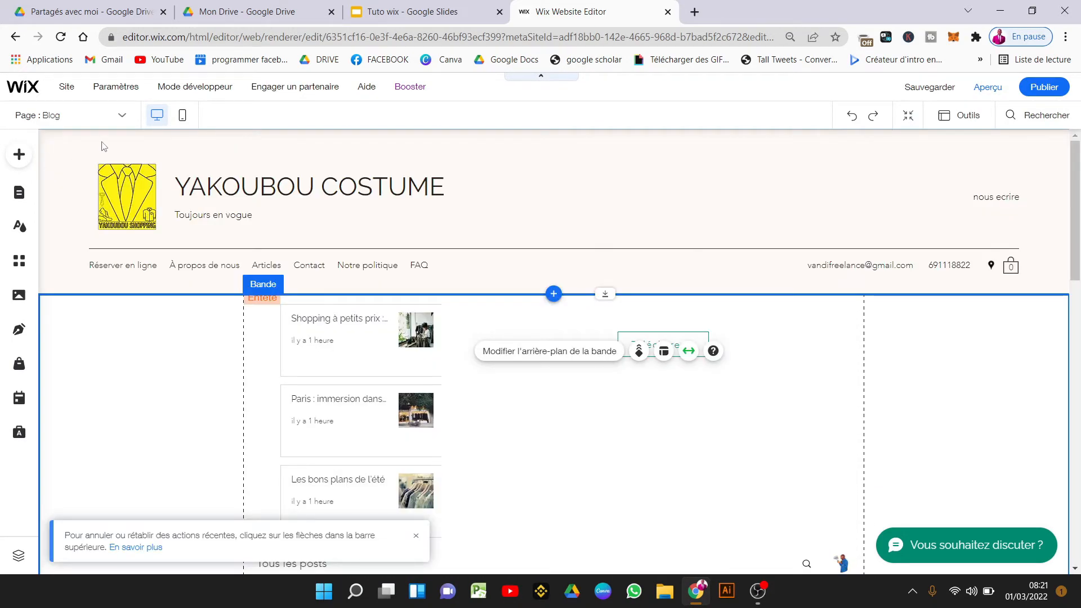
click(181, 121)
Start the mobile setup wizard and set the header to Défiler avec la page.
click(181, 118)
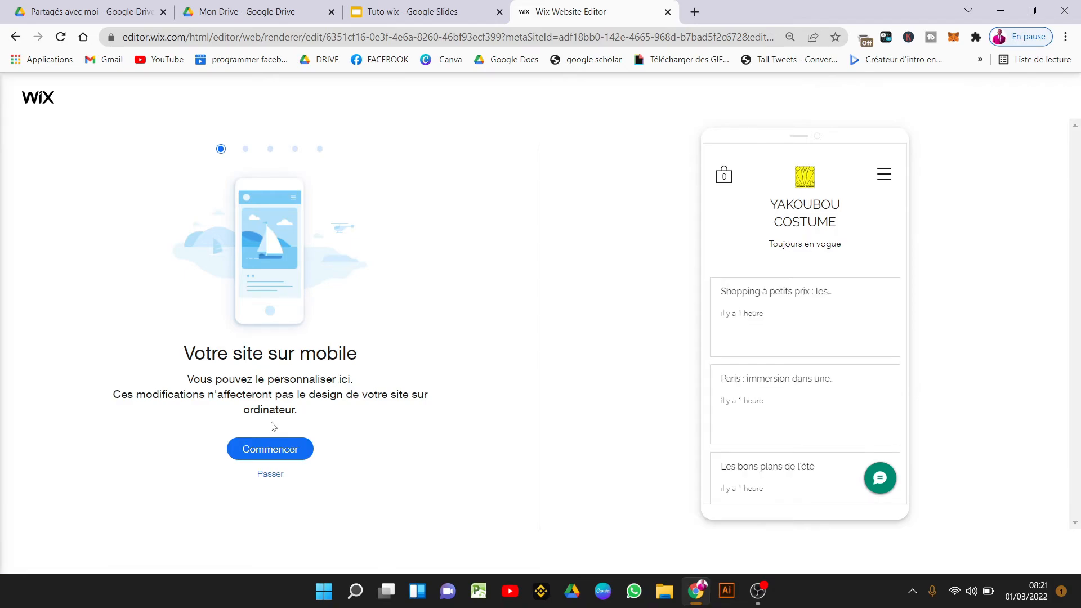
click(259, 450)
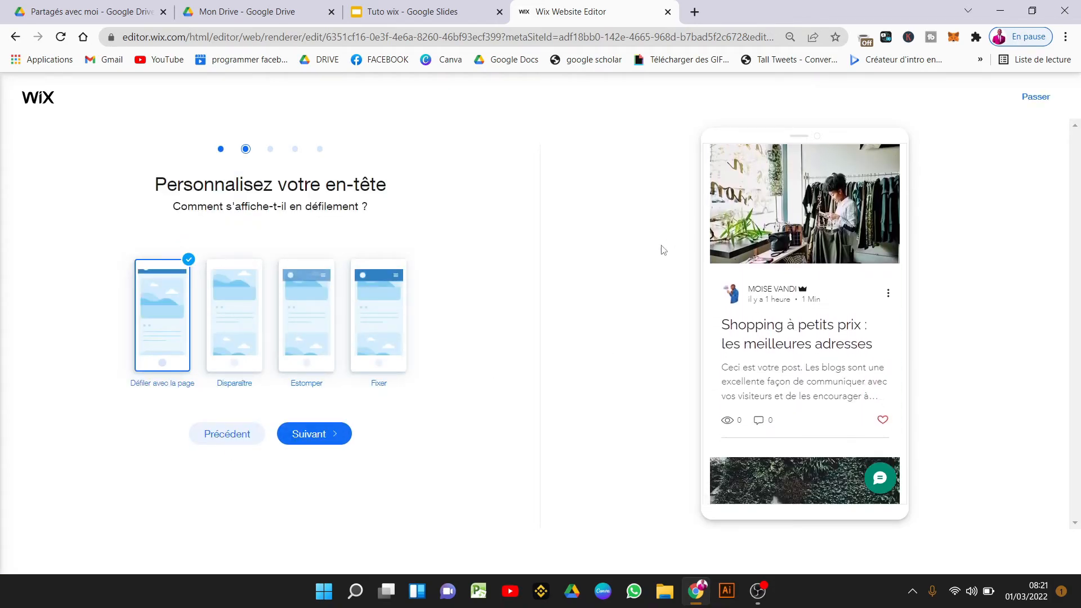
click(240, 346)
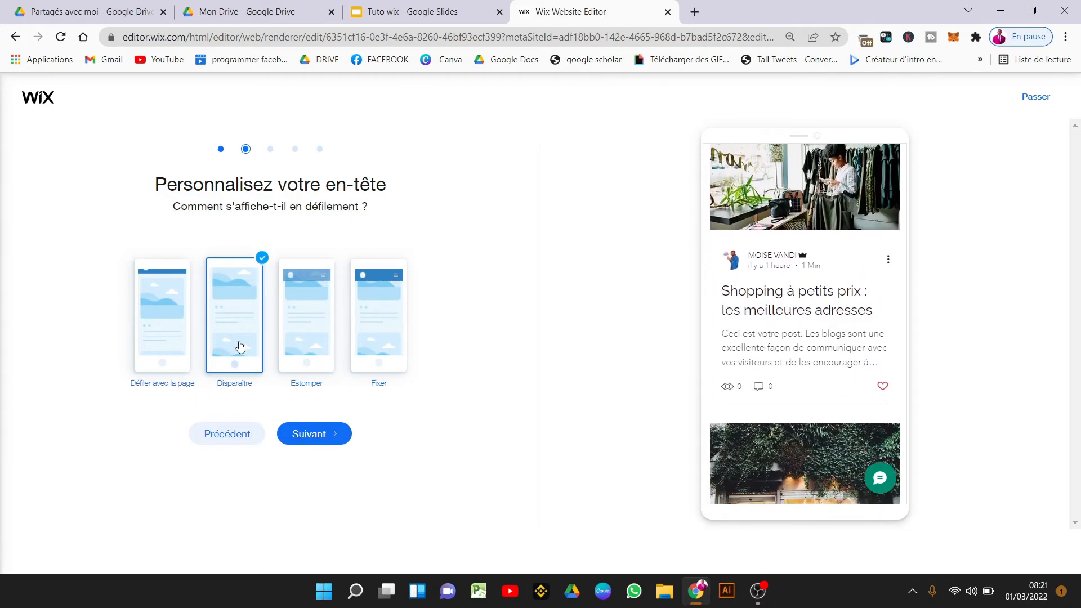
click(313, 342)
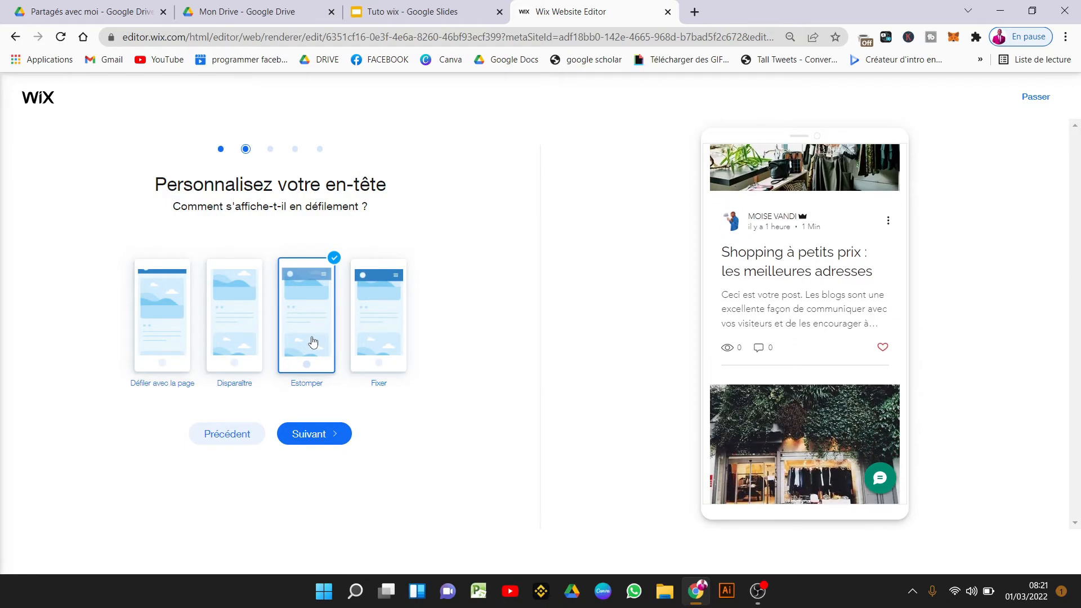
click(381, 343)
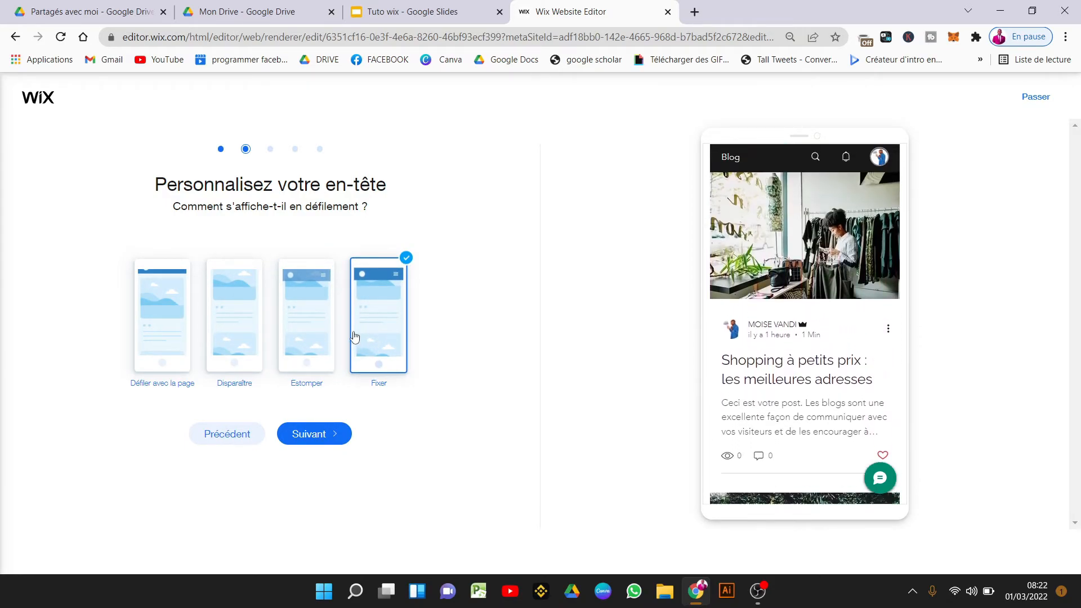
click(180, 328)
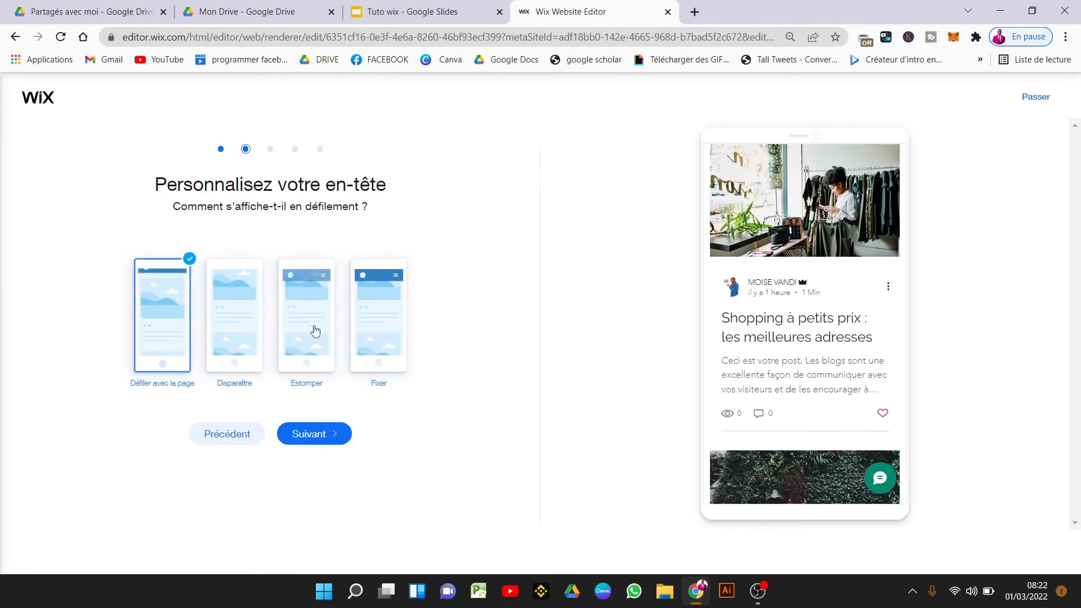
click(336, 438)
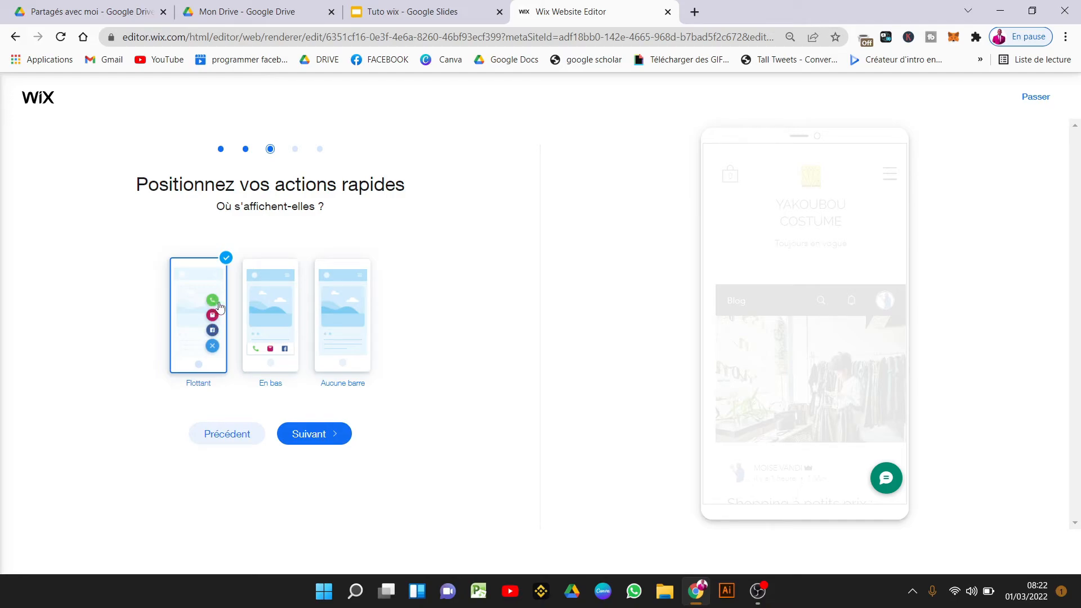
Place the quick actions in a bottom bar with no back-to-top button, then enter the mobile editor.
click(269, 334)
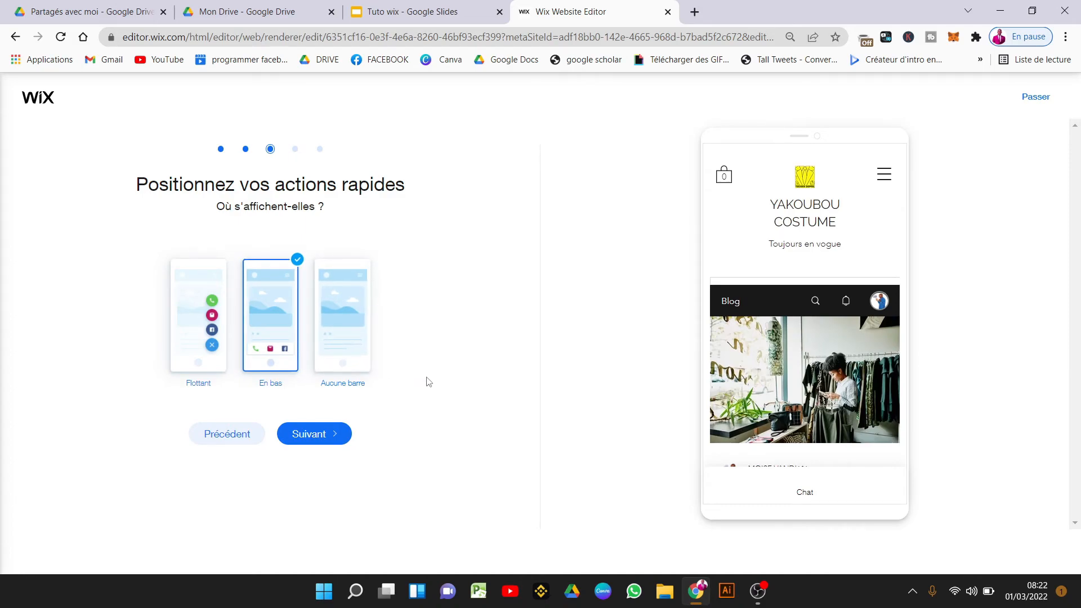
click(320, 353)
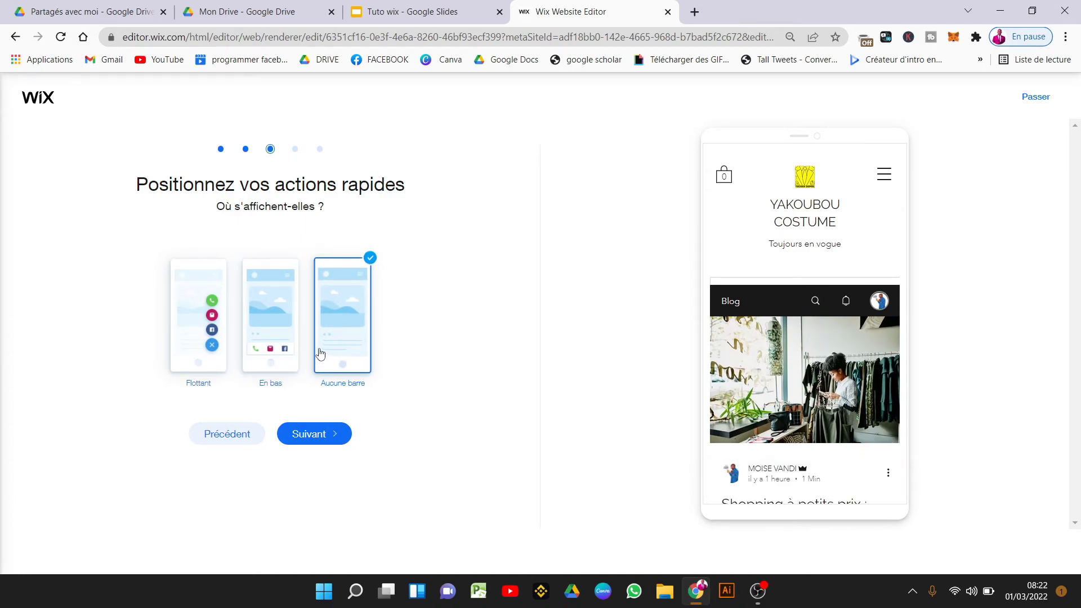
click(270, 332)
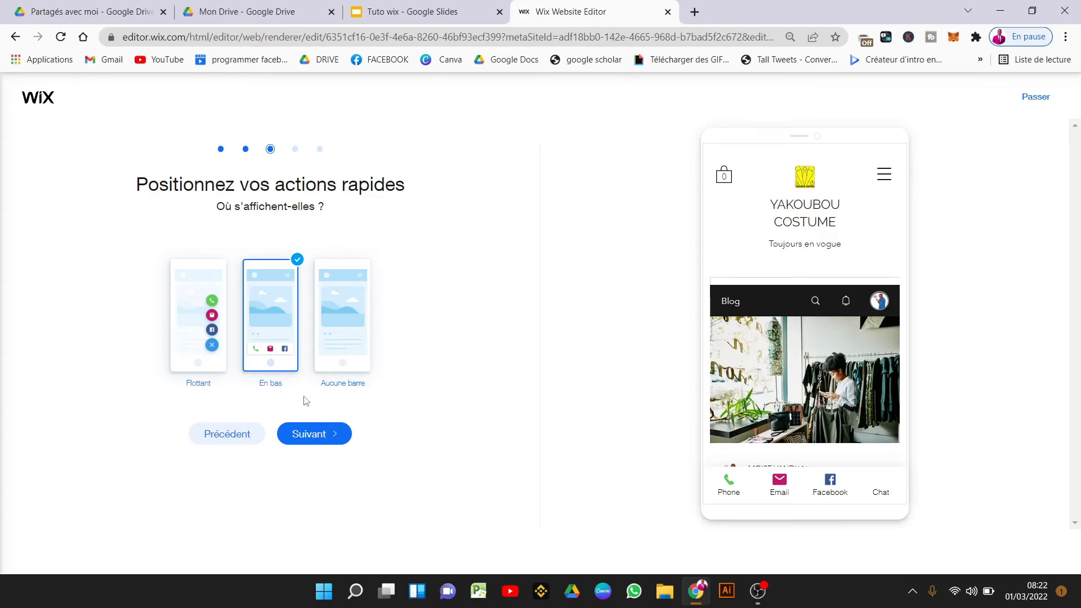
click(336, 434)
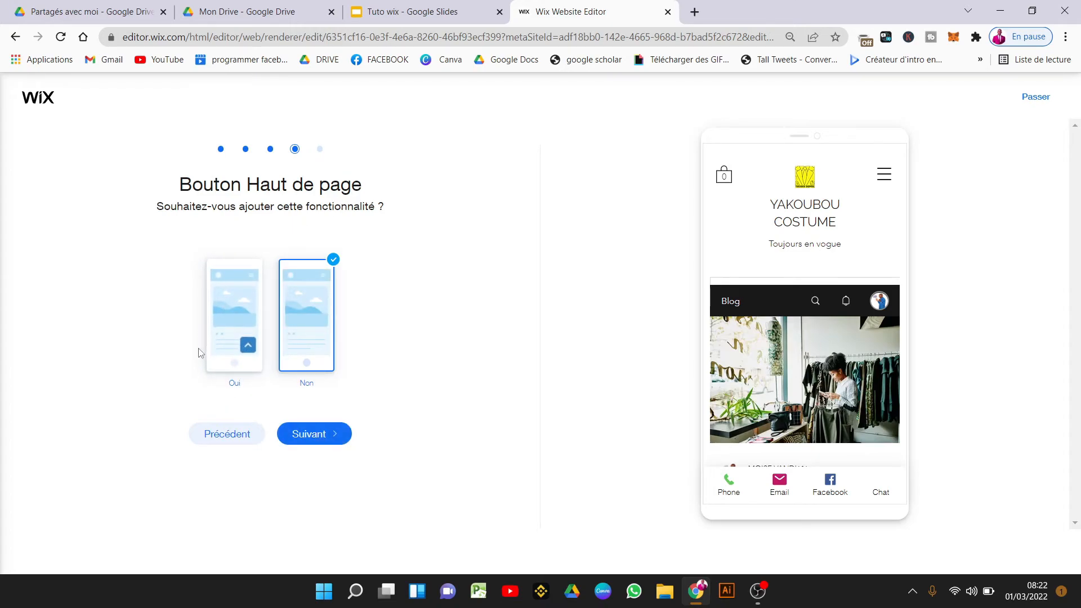
click(321, 434)
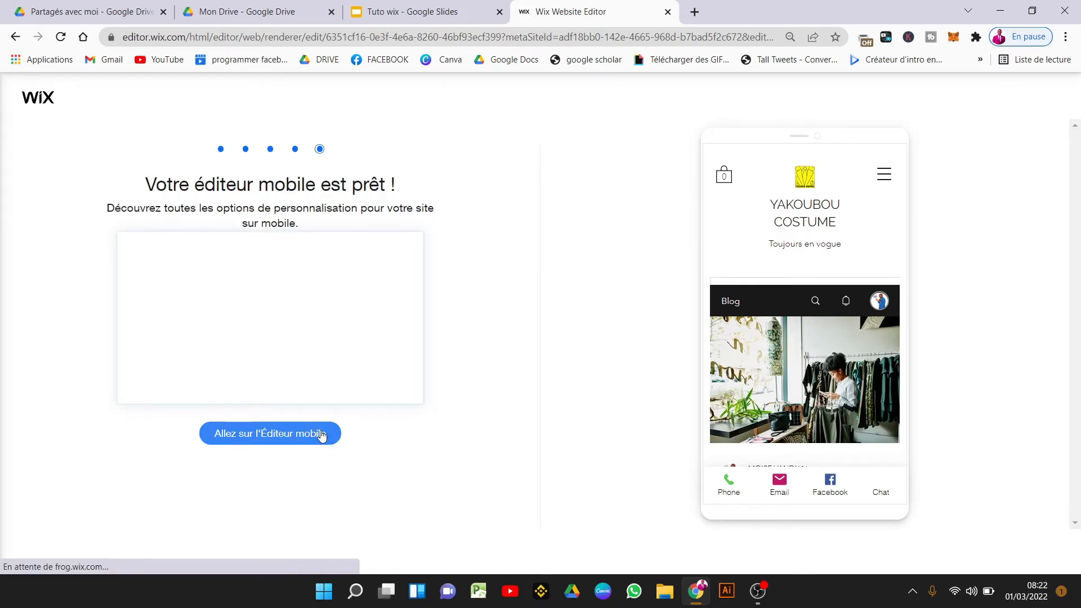
click(322, 435)
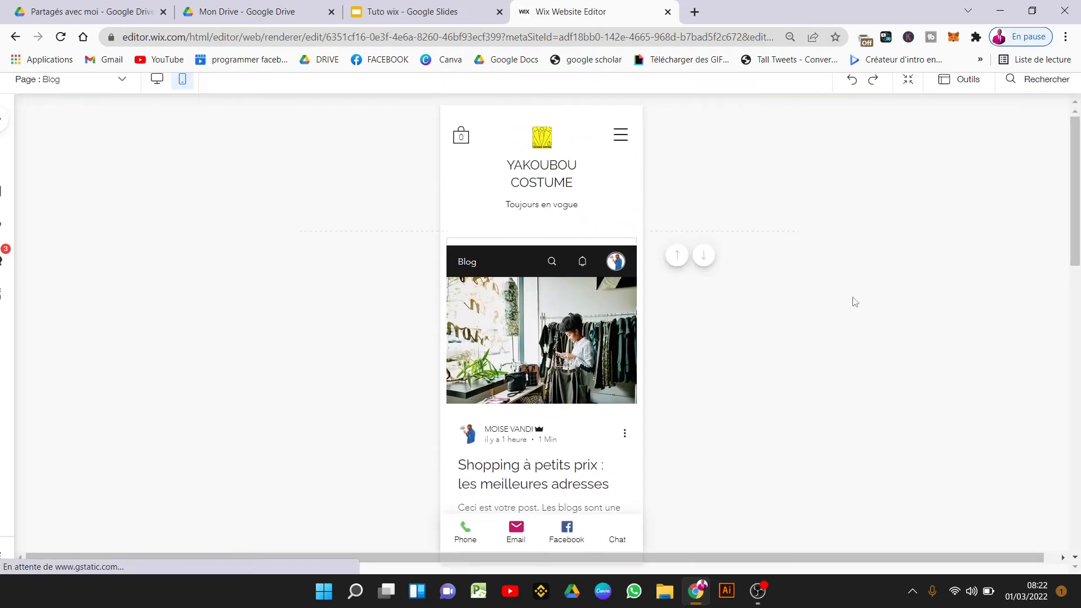
Inspect the mobile menu icon's settings and animation options.
click(559, 388)
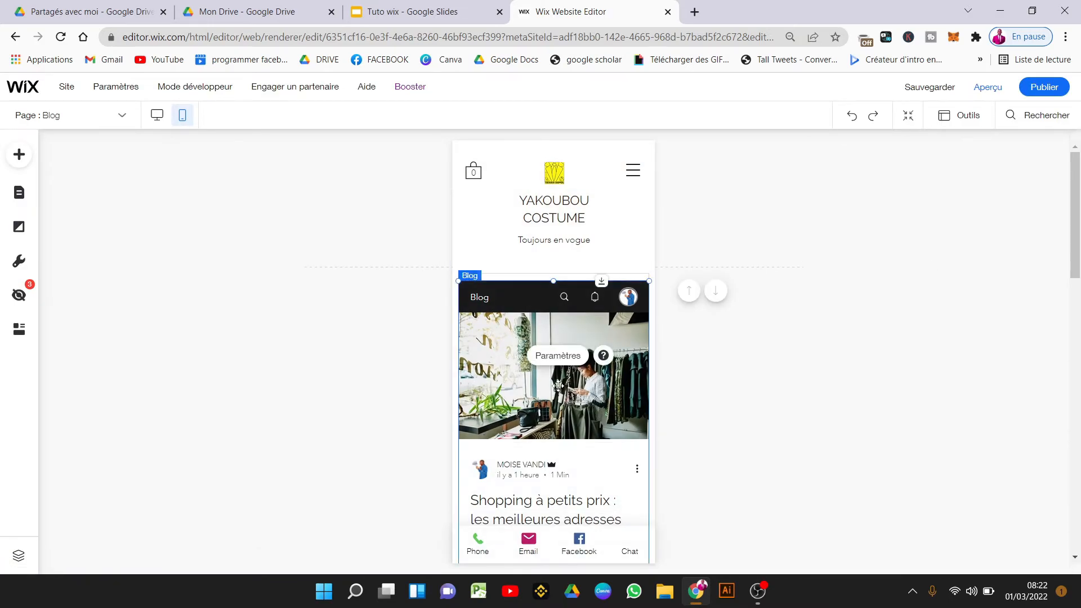
click(637, 179)
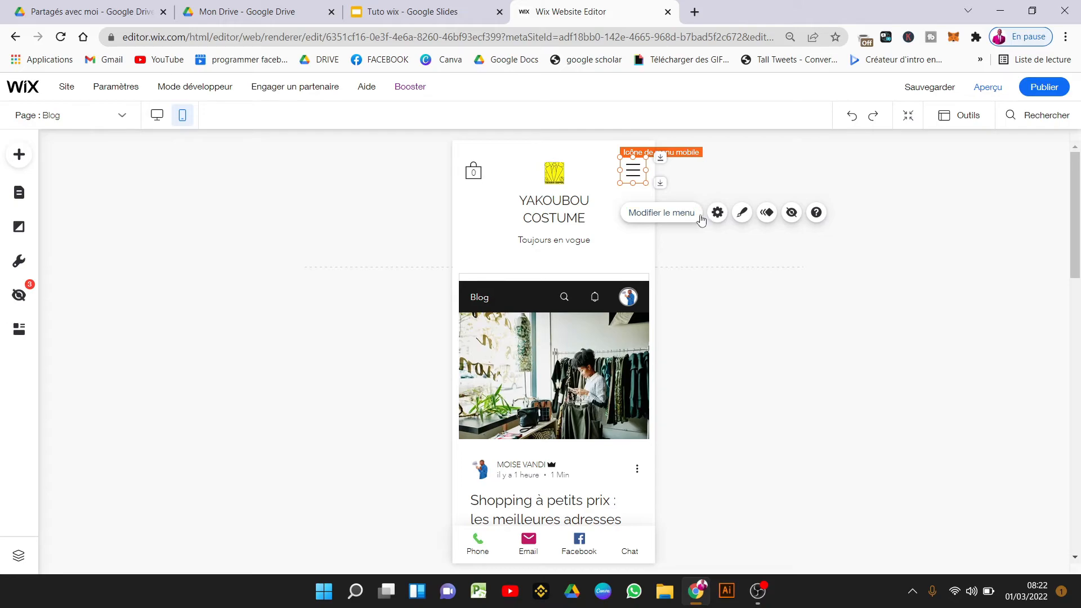
click(717, 212)
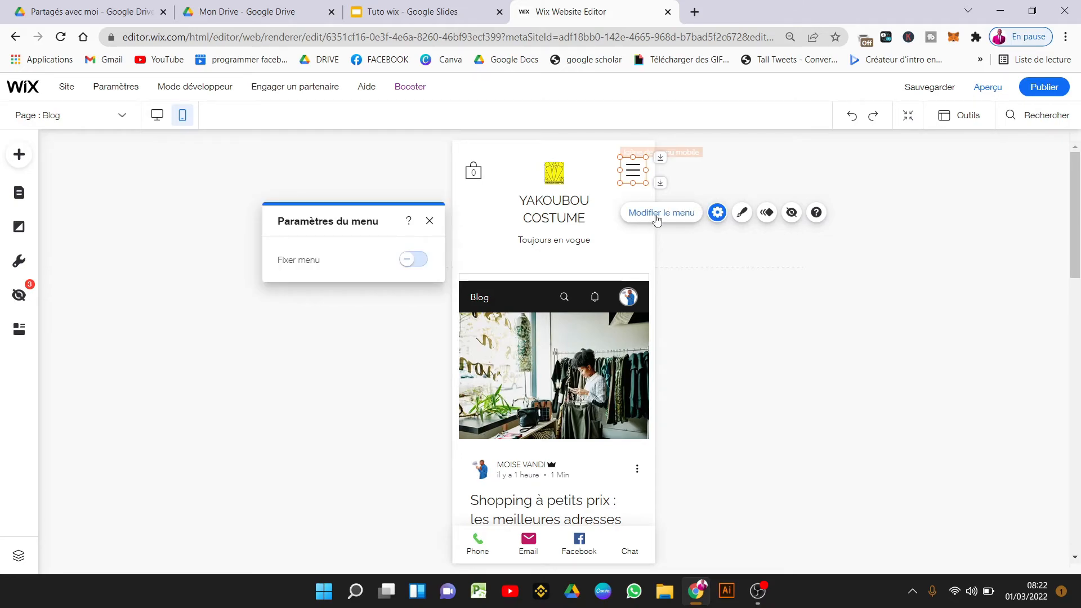
click(766, 214)
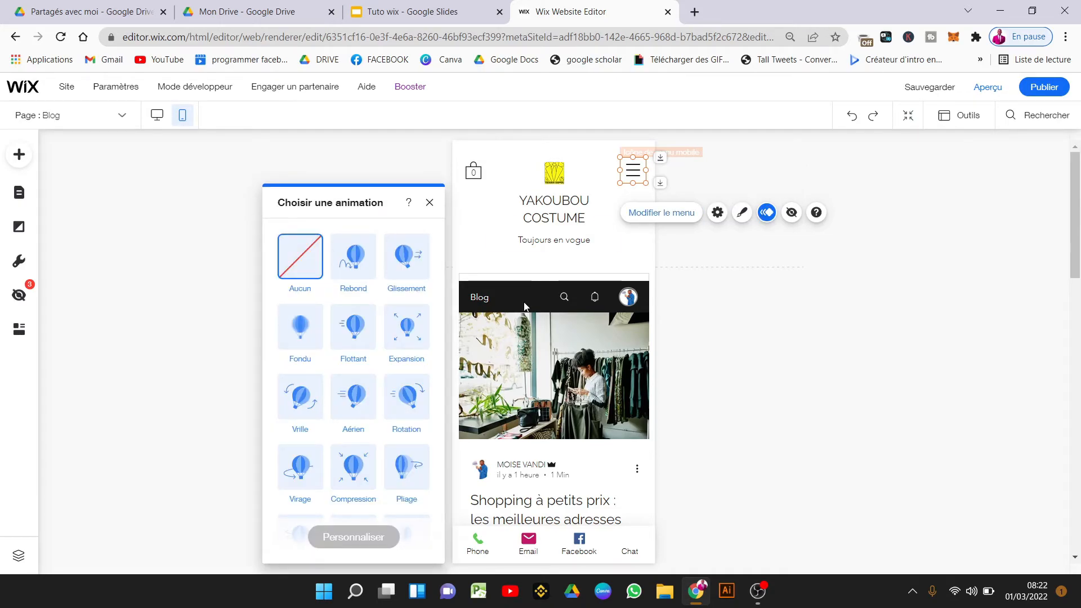
click(553, 353)
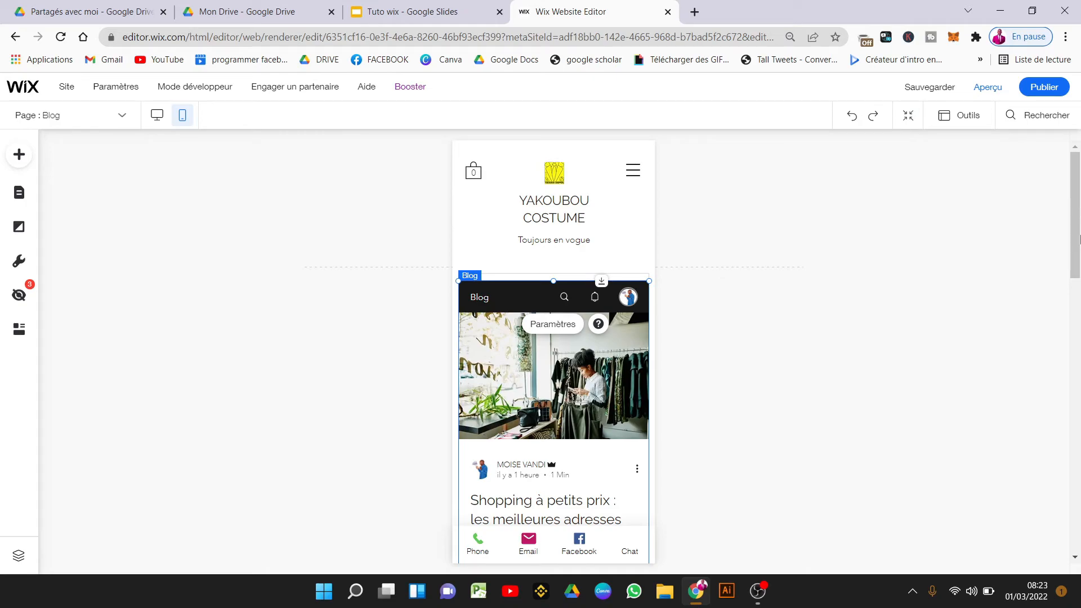
Restyle the bottom quick-action bar as icons only, without labels.
scroll(1078, 239, down, 5)
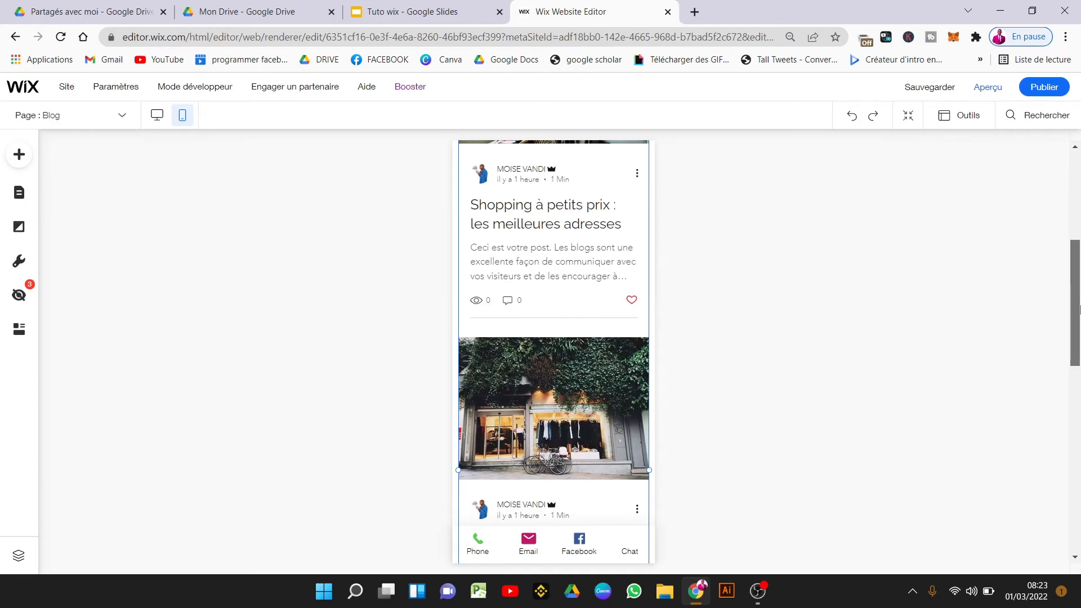
click(571, 550)
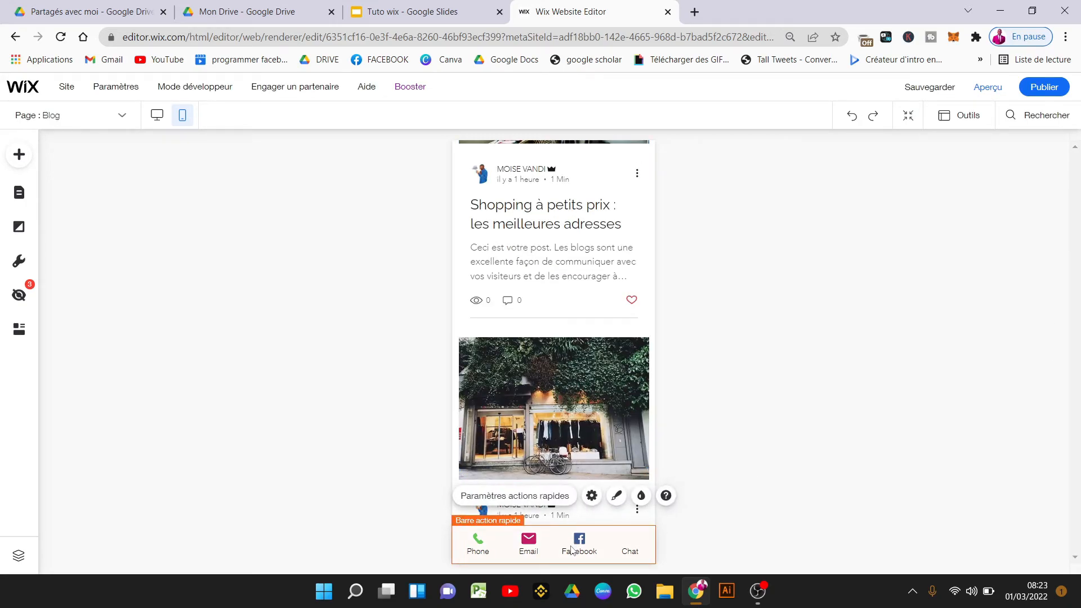
click(590, 496)
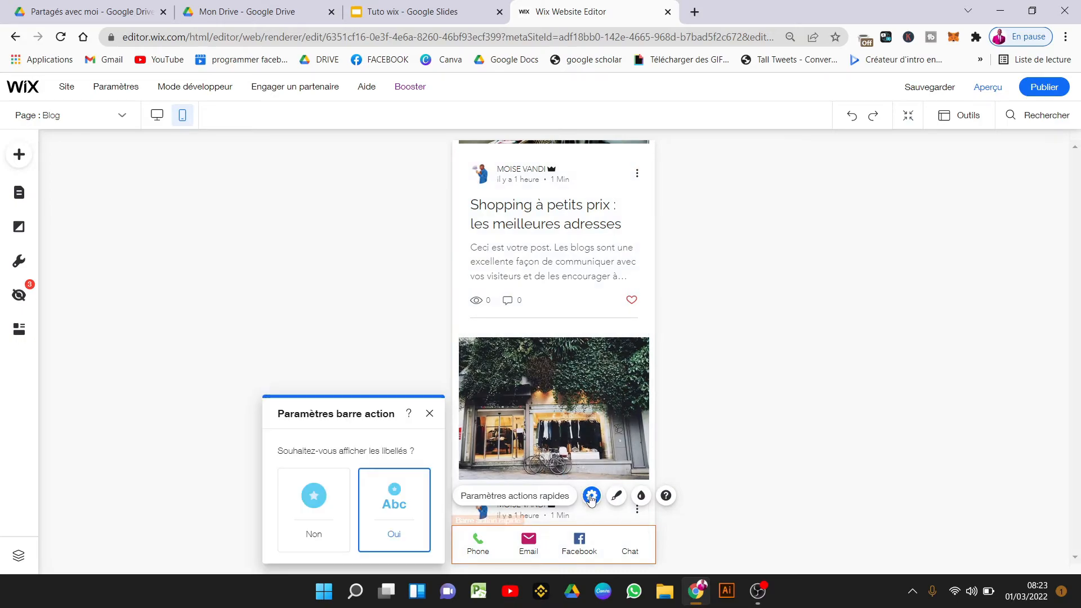
click(617, 496)
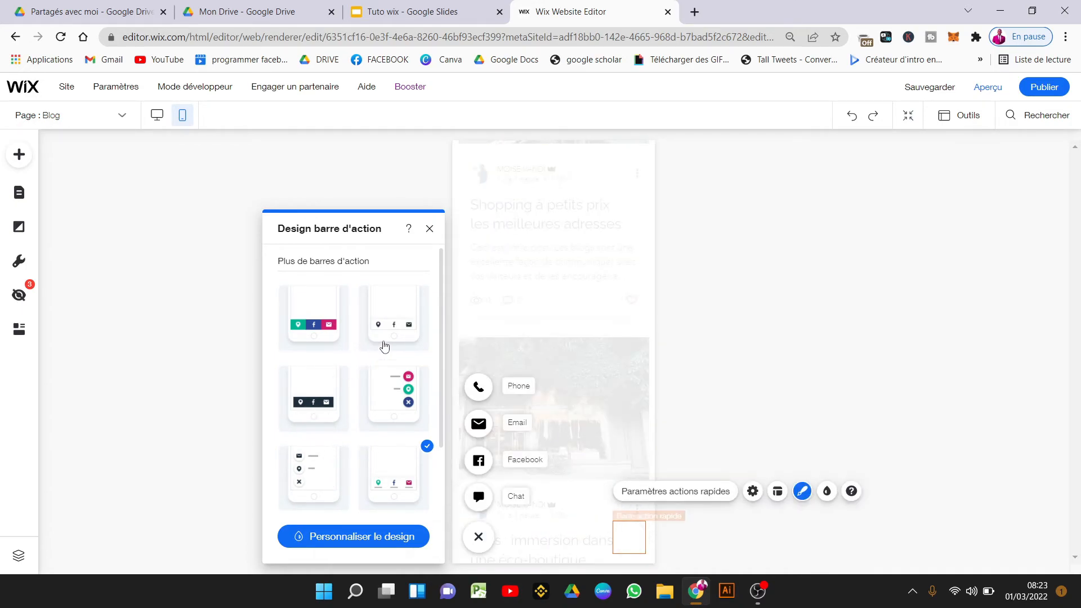
drag(441, 329, 442, 504)
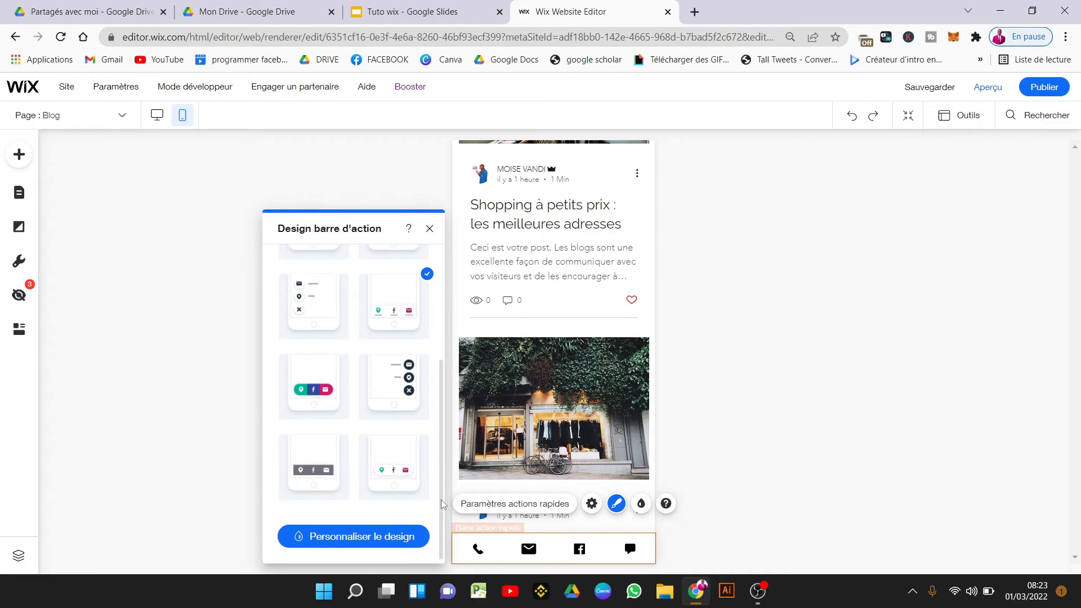
click(759, 422)
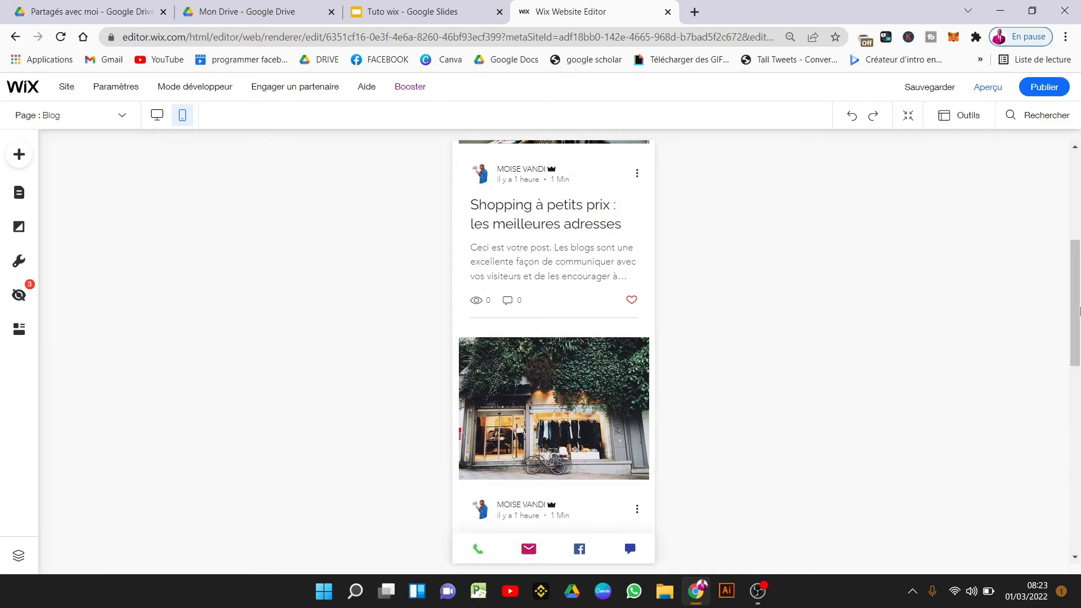
Select the footer's phone number text on the mobile page.
scroll(1079, 388, down, 5)
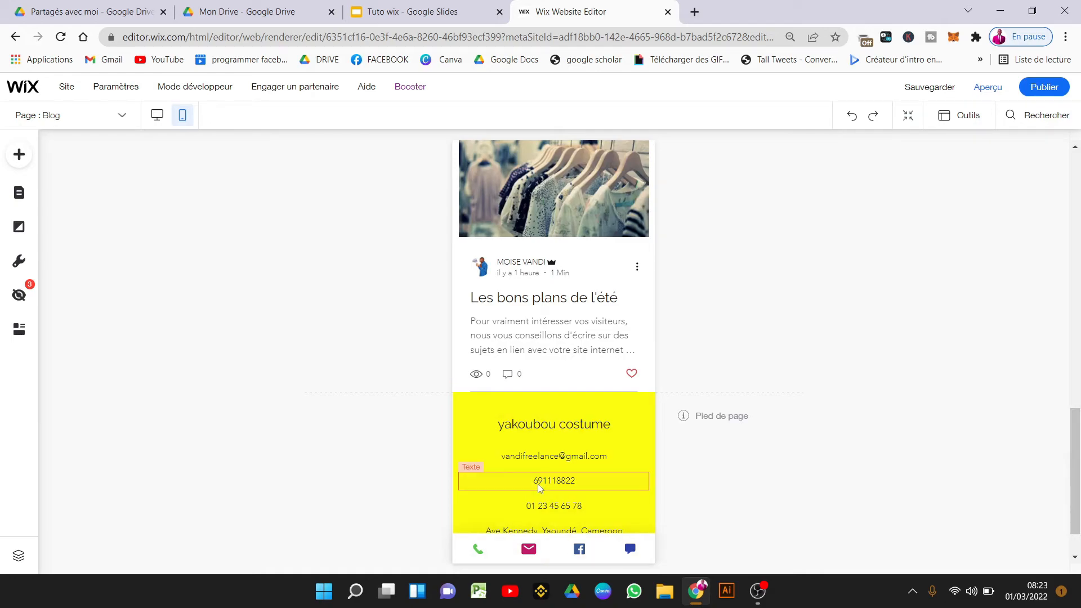
click(488, 480)
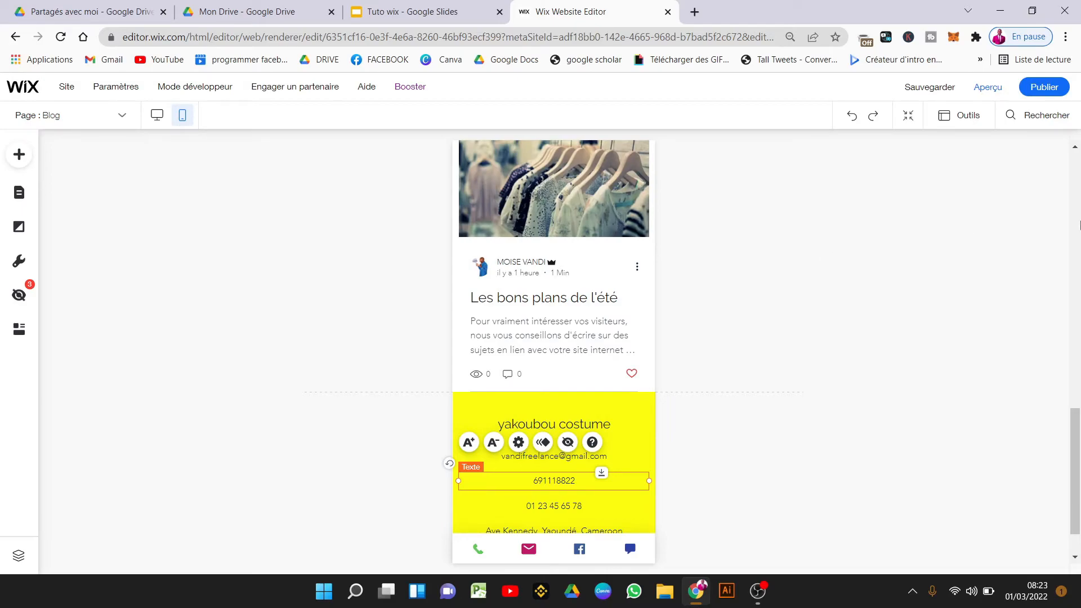
scroll(726, 416, up, 10)
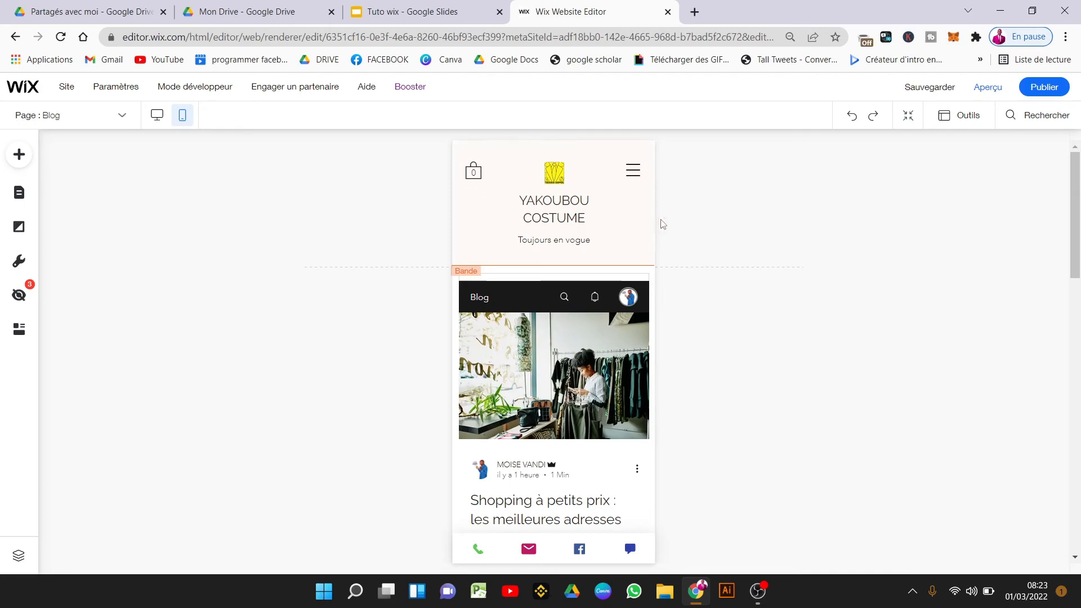
Return the editor to desktop view and bring up the Tuto wix slides.
mouse_move(181, 95)
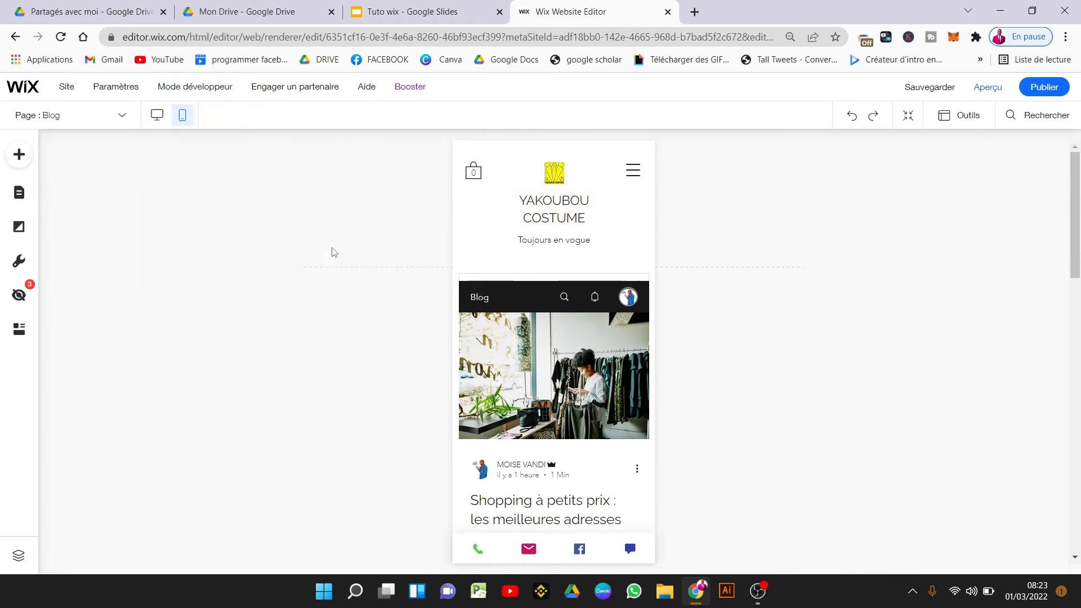
click(157, 114)
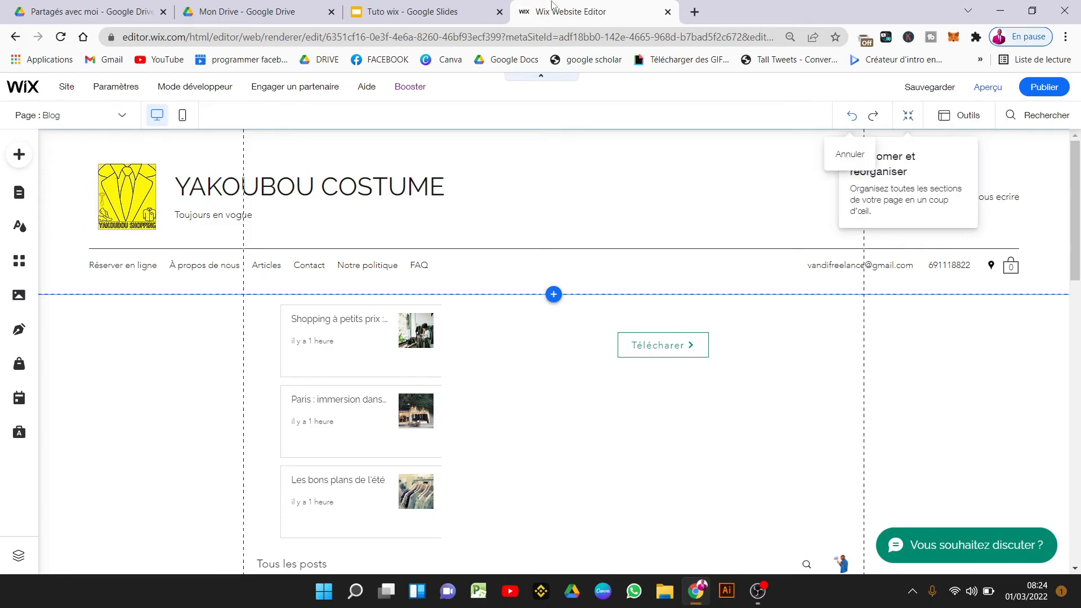
click(439, 7)
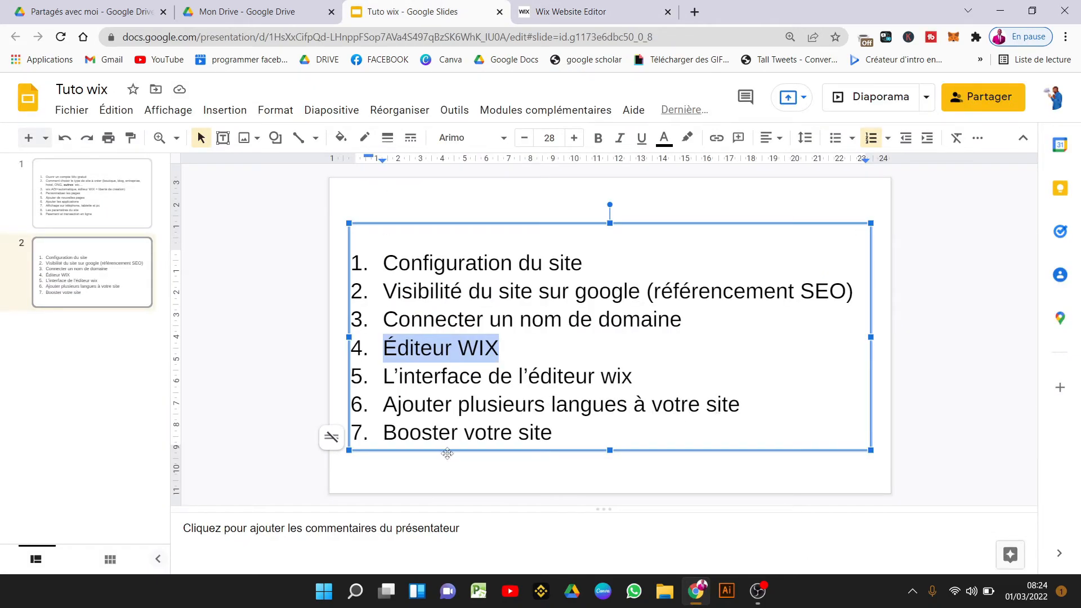
Deselect the Éditeur WIX outline line and return to the Wix editor.
click(554, 426)
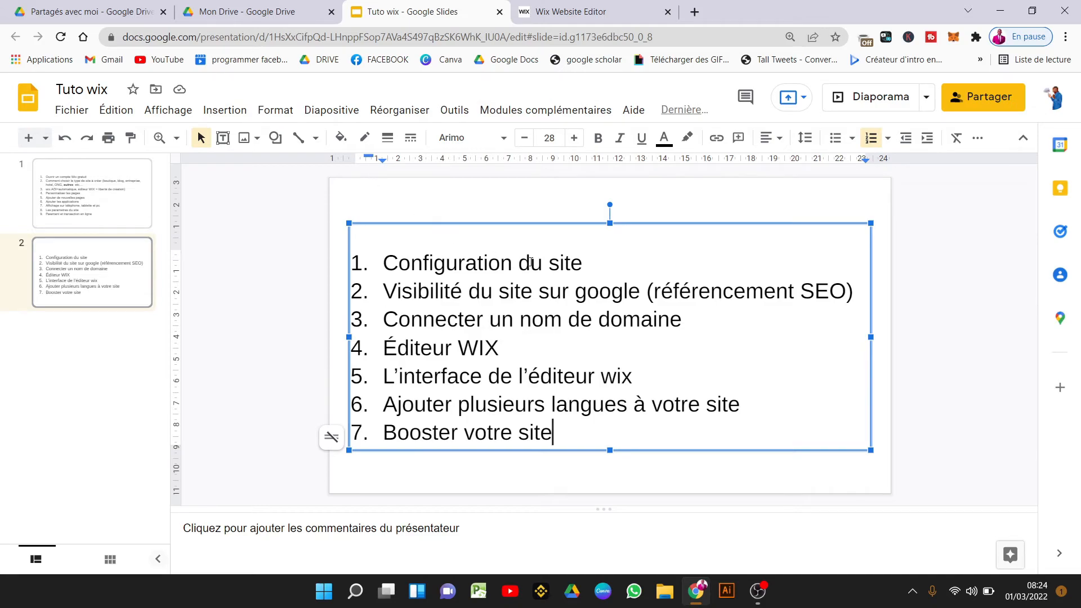
click(575, 8)
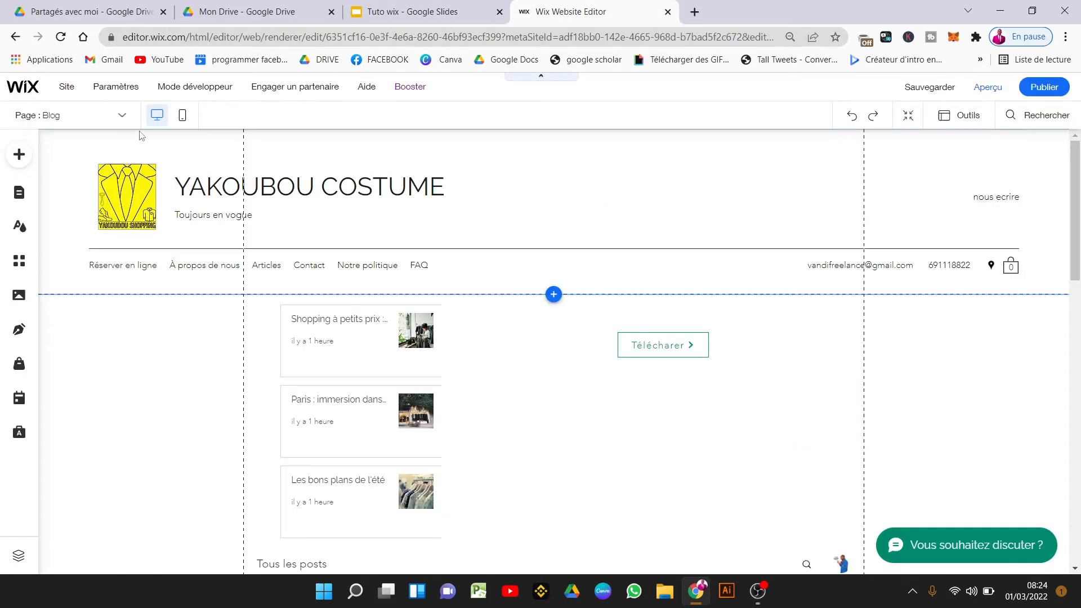
Search the App Market for 'langue' and add the Wix Multilingue app.
click(18, 262)
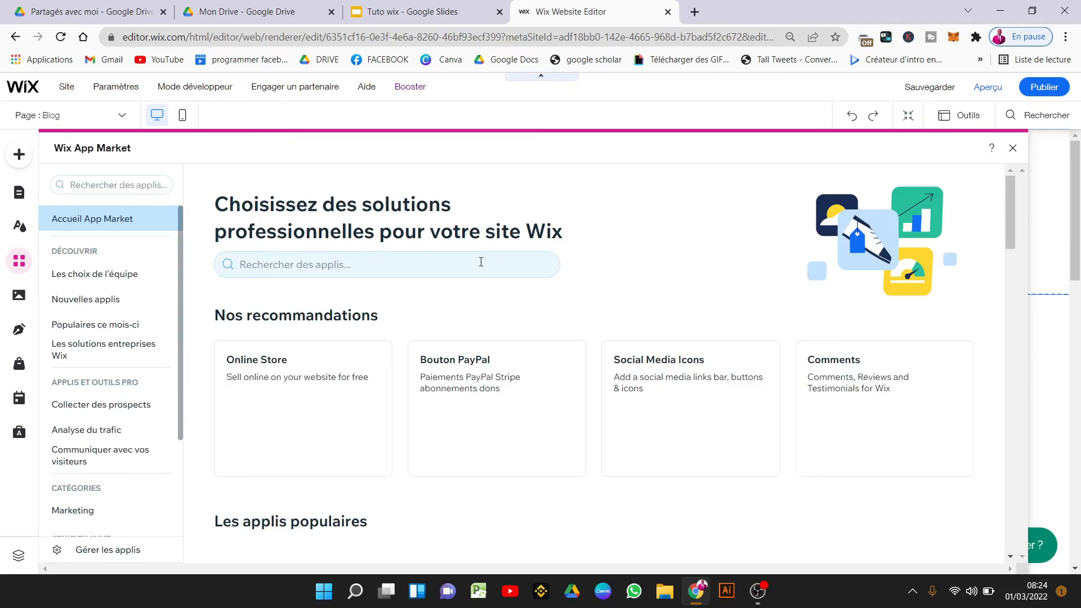
click(480, 262)
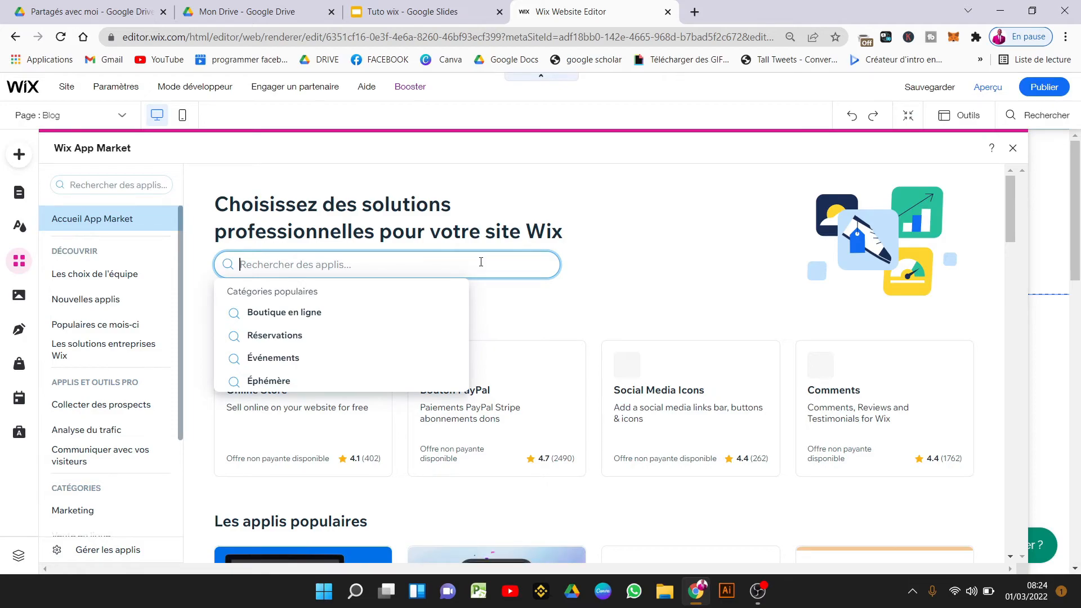
text(langue)
key(Return)
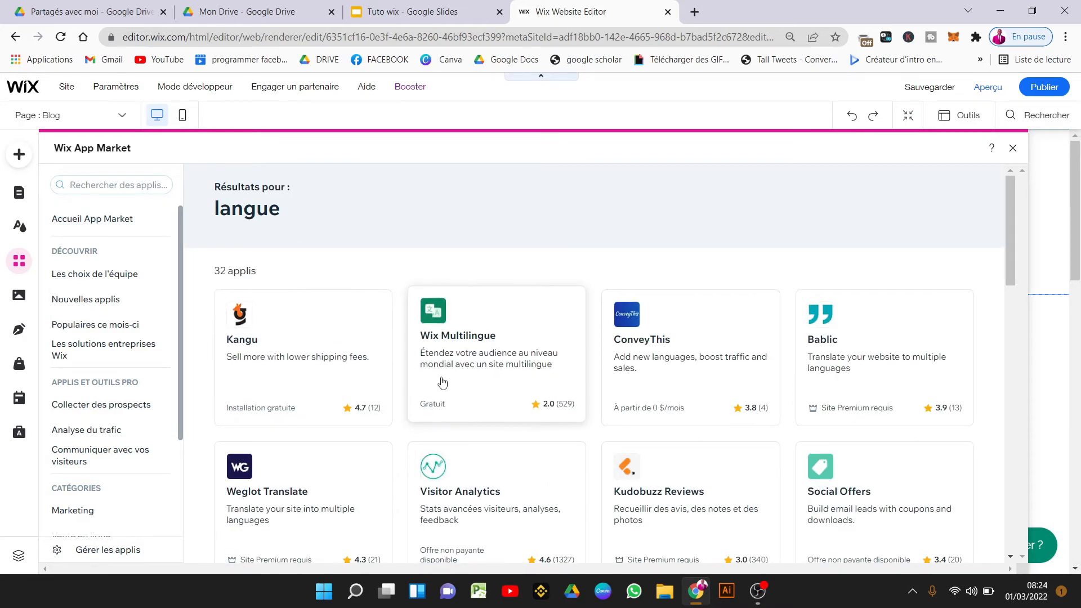
click(537, 373)
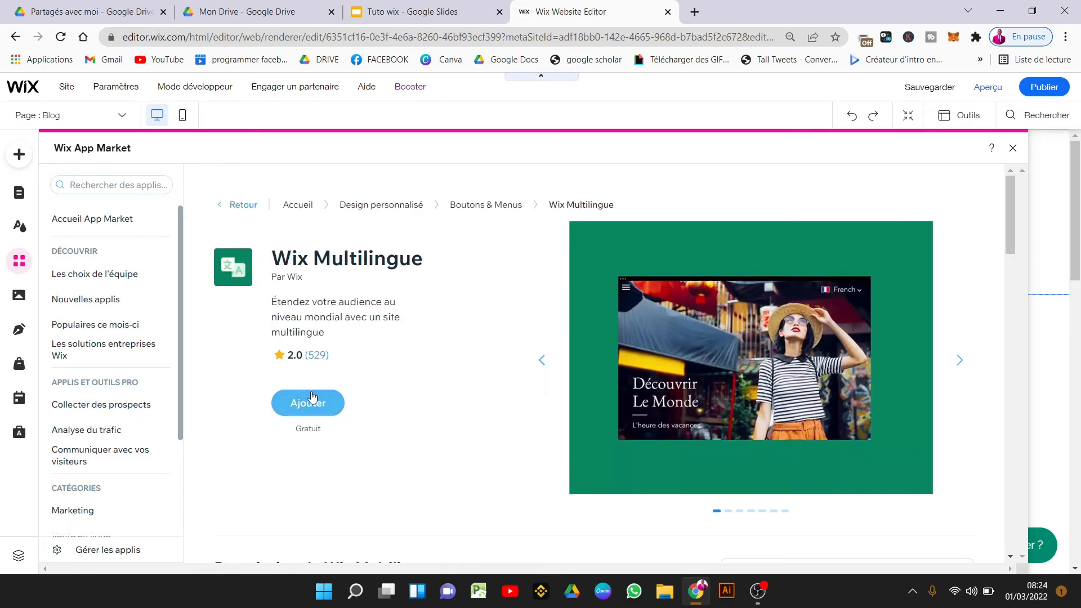
click(308, 401)
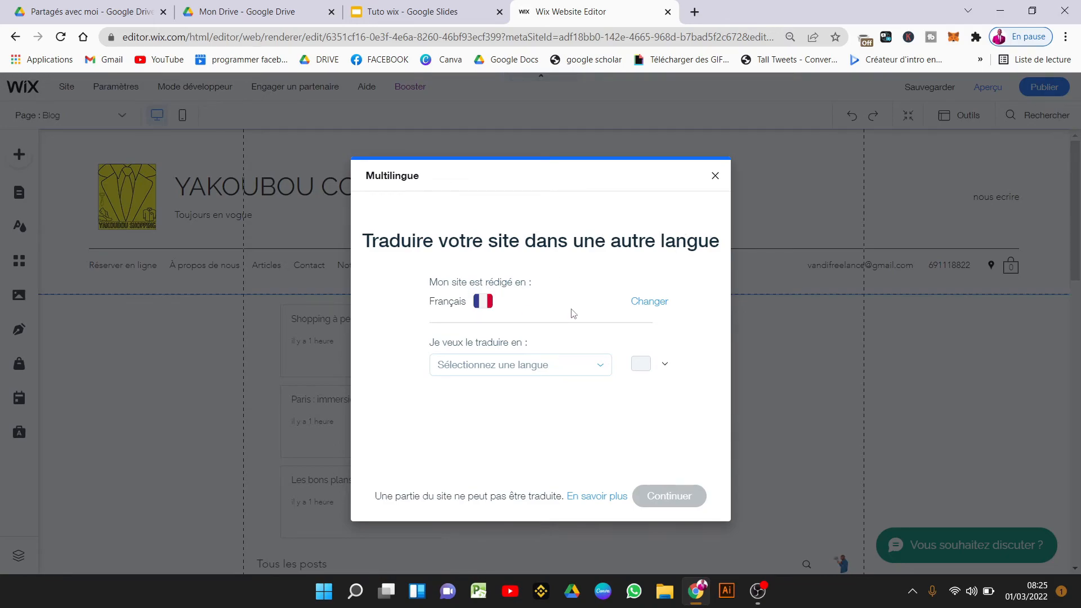
Pick Anglais as the second language and launch the automatic translation.
click(544, 370)
text(angla)
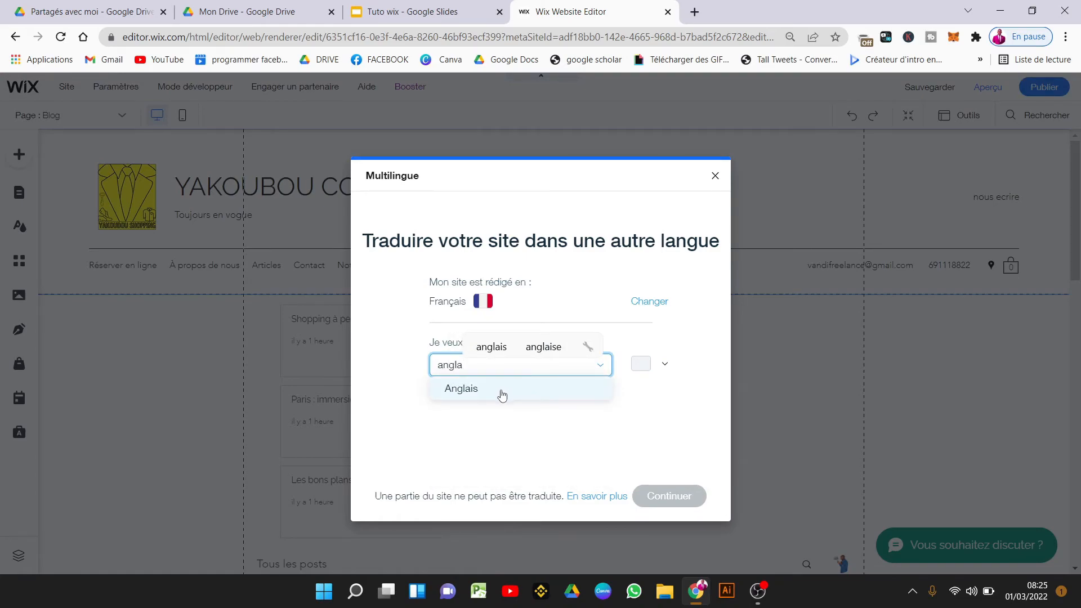
click(502, 396)
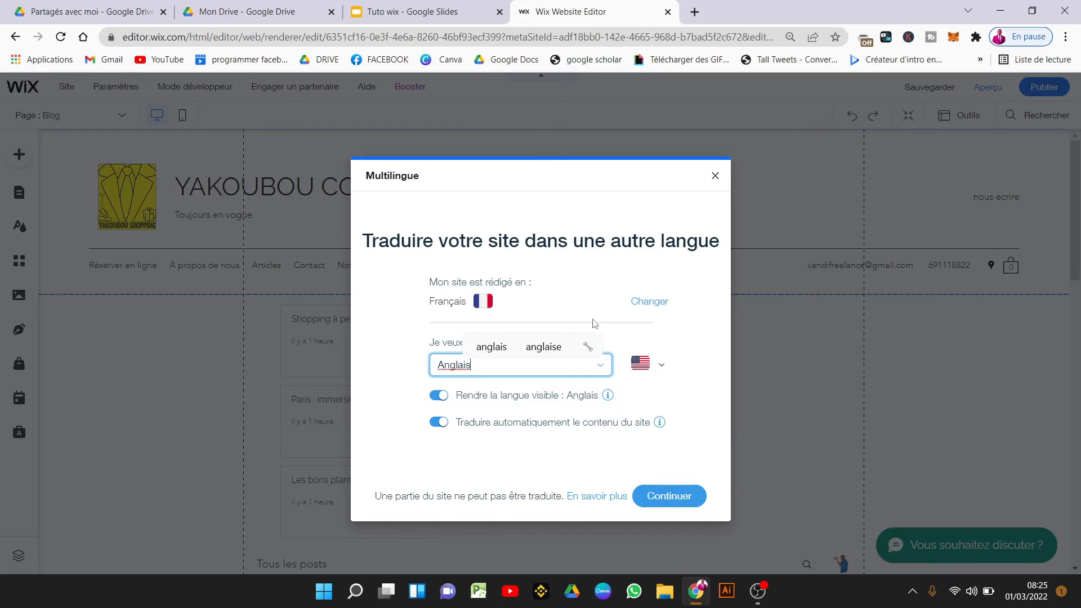
mouse_move(608, 396)
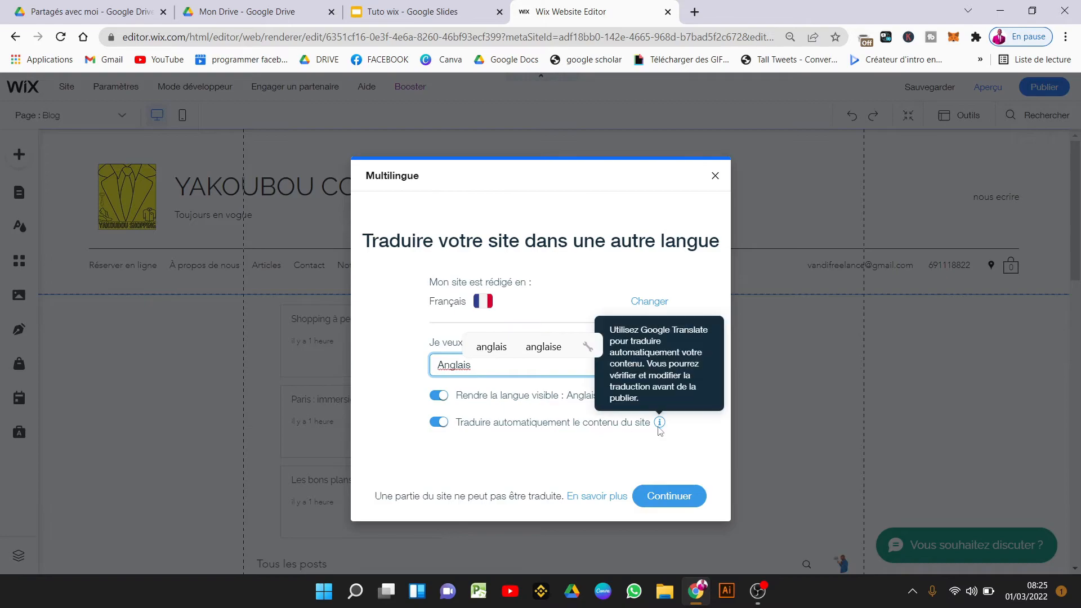
click(669, 499)
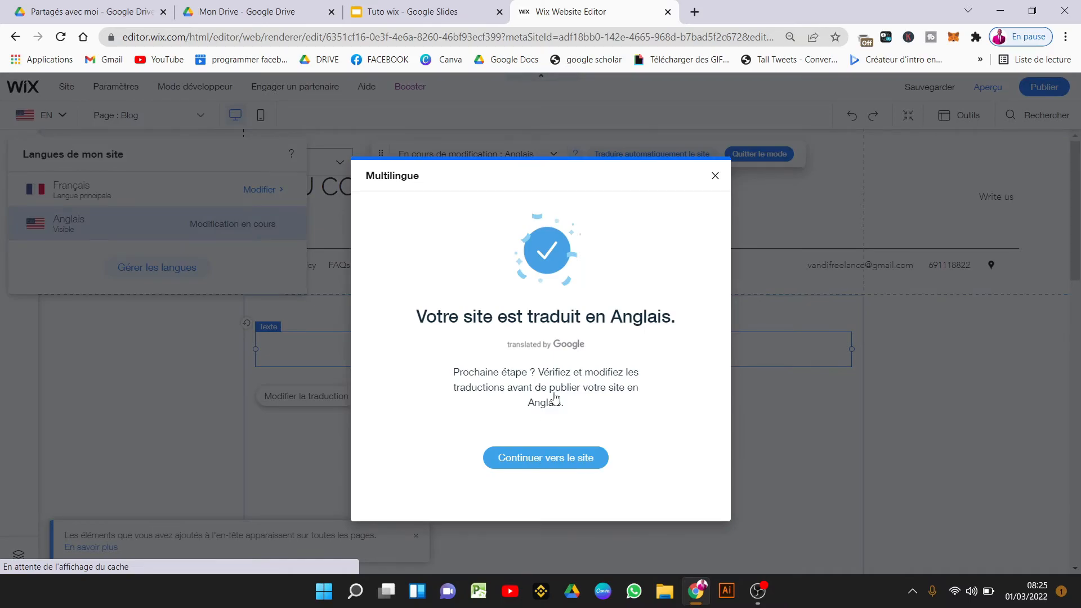
Close the translation notice, select the header language menu, and preview the site in English.
click(714, 179)
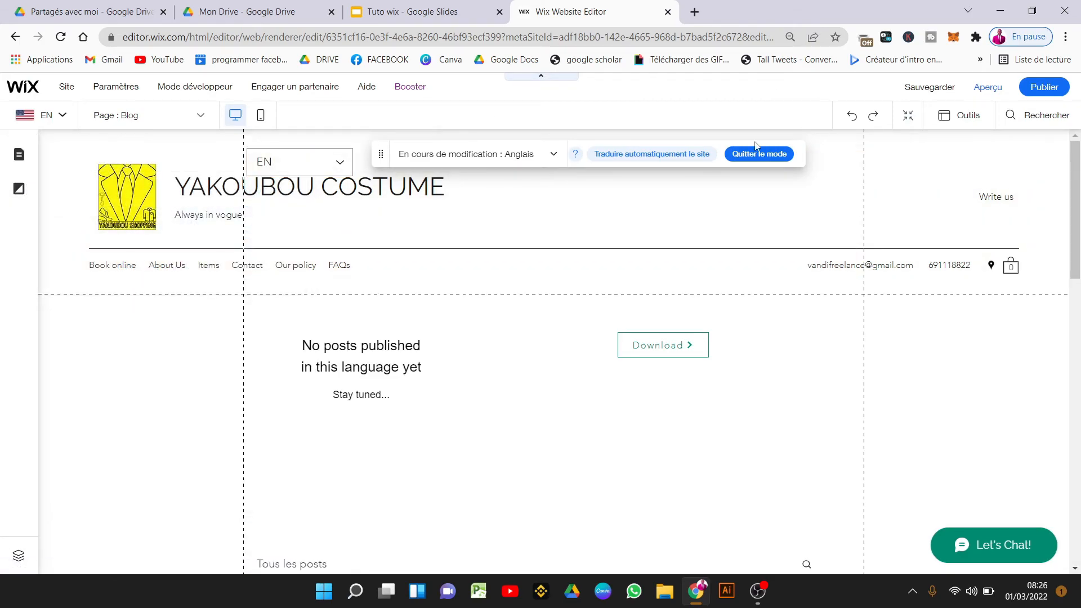
click(673, 215)
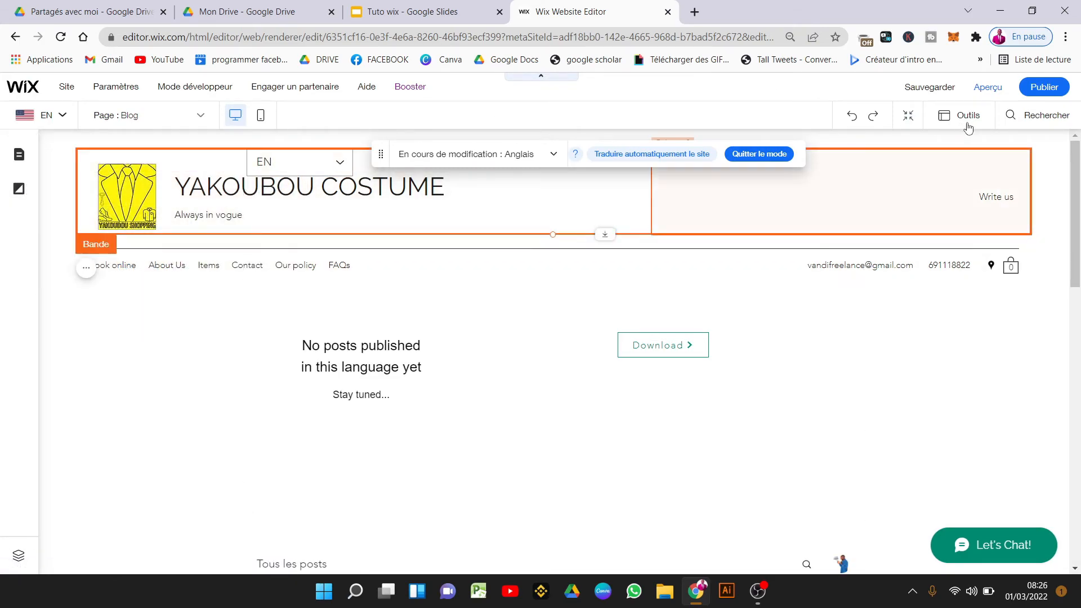
click(335, 163)
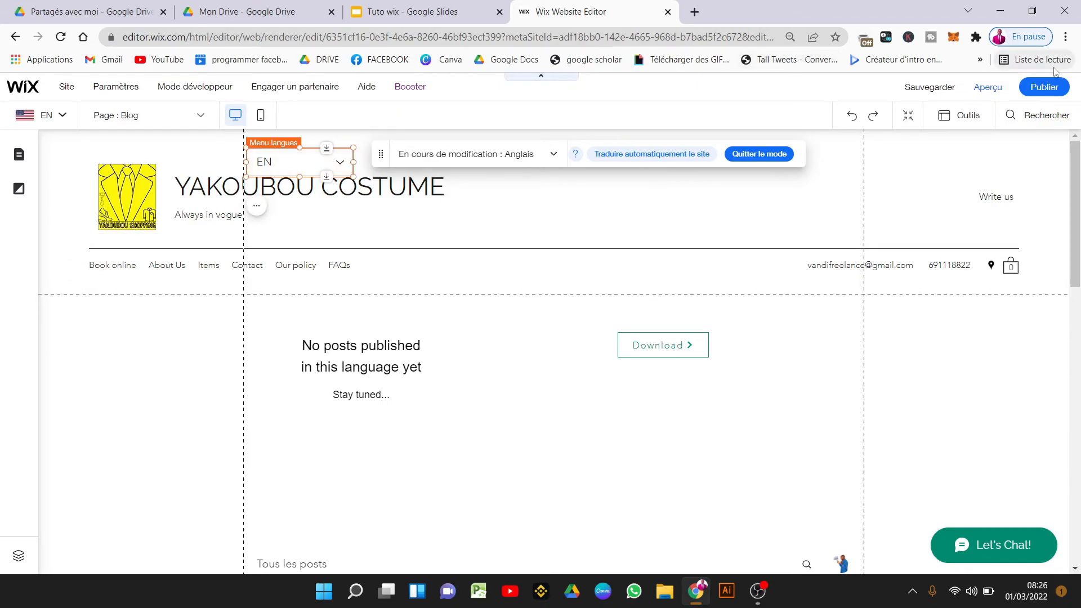
click(986, 89)
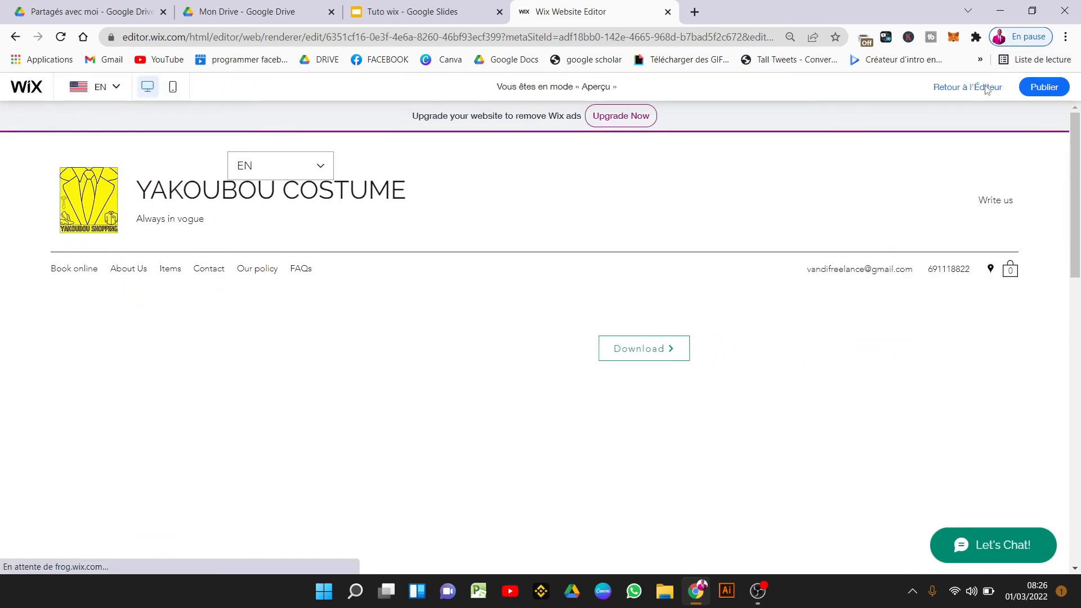
click(324, 169)
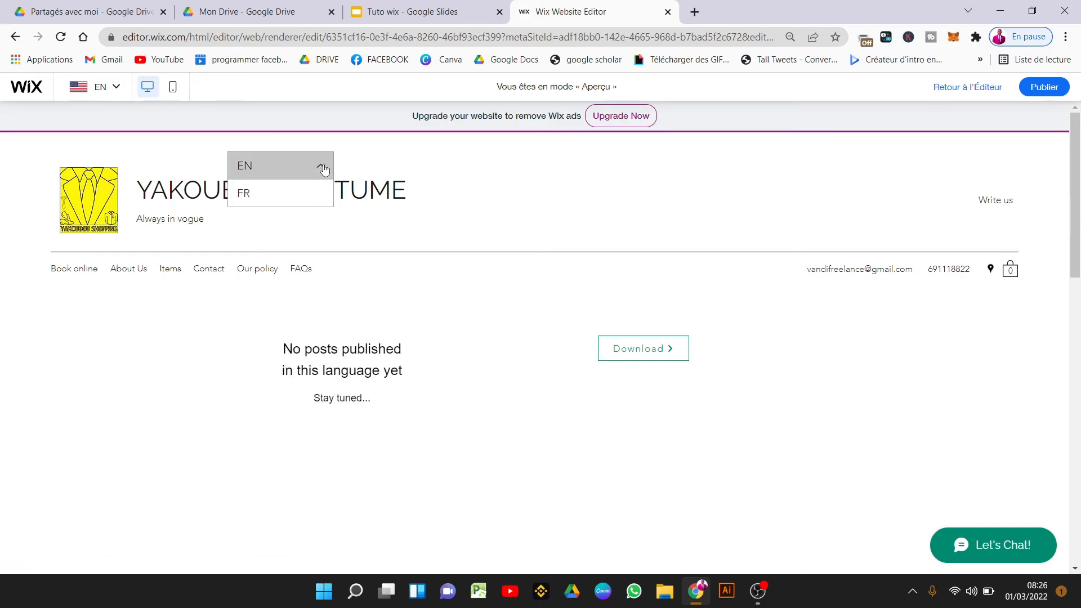
click(301, 199)
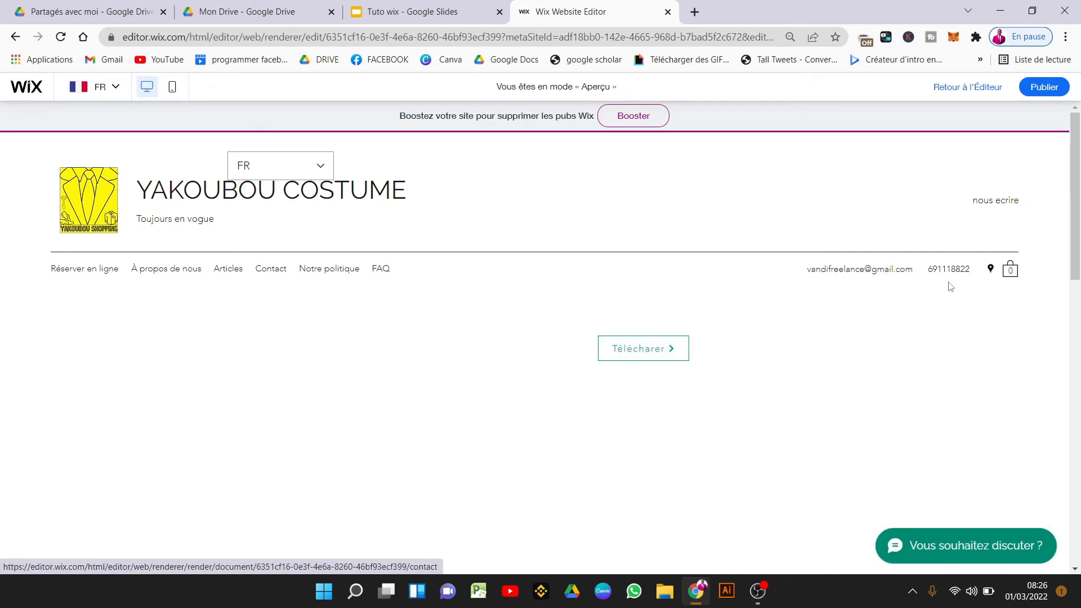
drag(1079, 172, 1079, 346)
scroll(672, 231, up, 8)
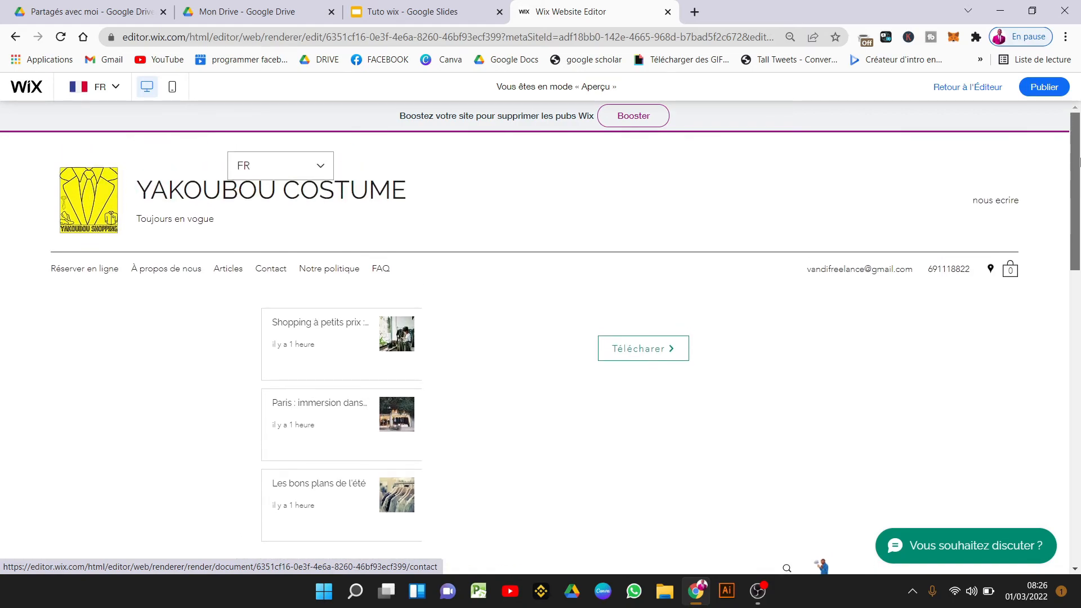
click(314, 165)
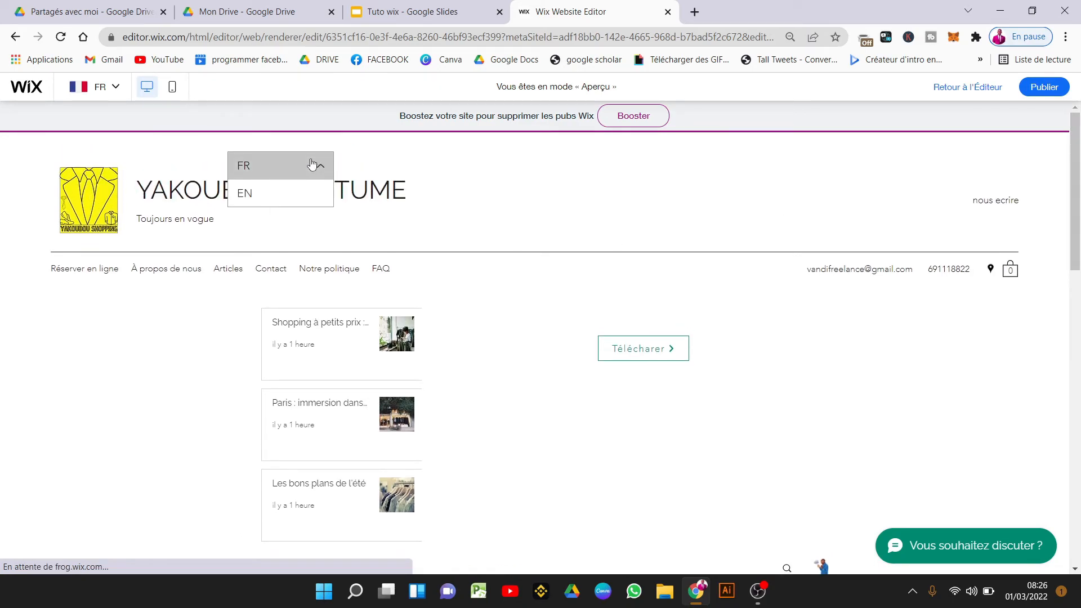
click(303, 195)
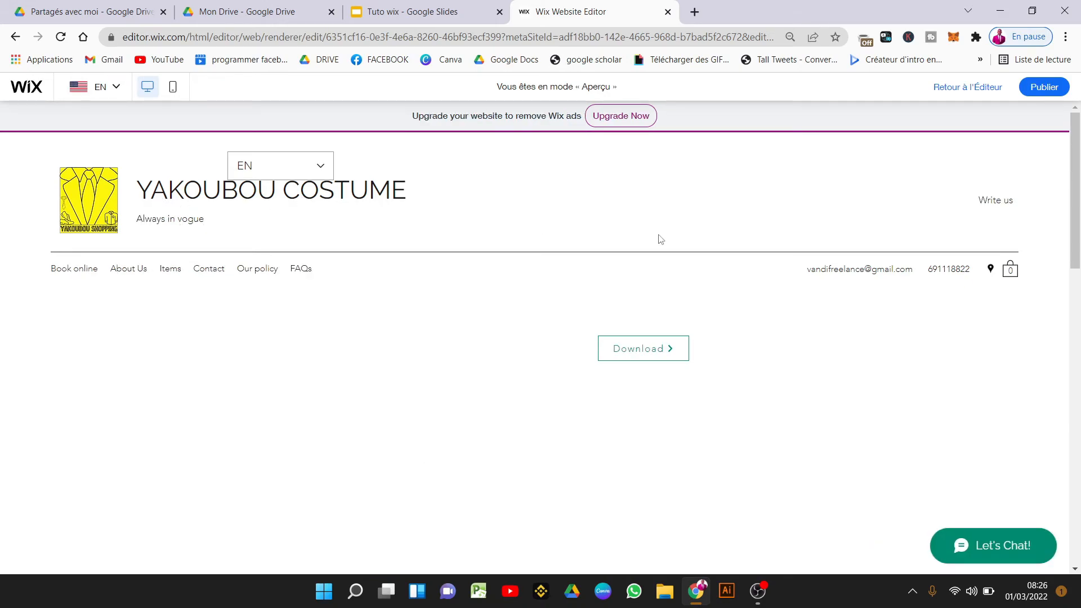
click(116, 90)
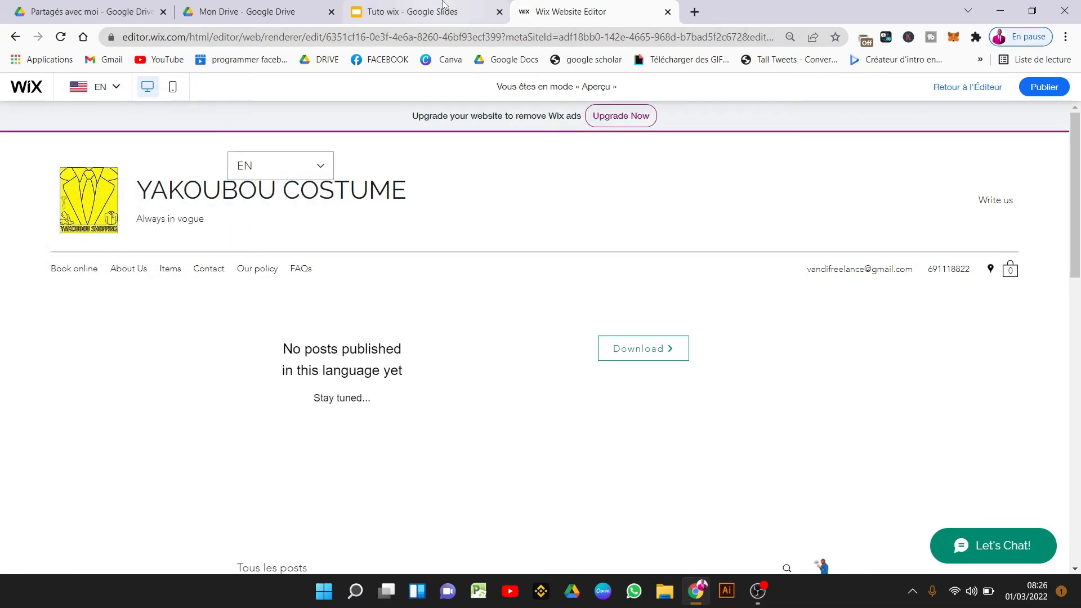
Glance at the Tuto wix outline, then exit preview back to the Wix editor.
click(473, 7)
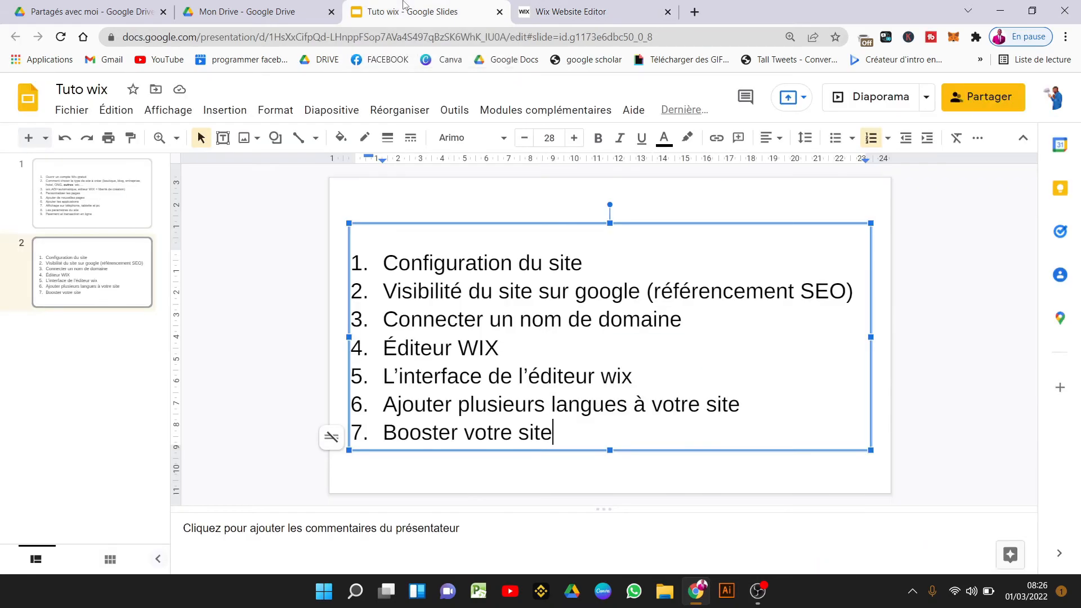
click(610, 6)
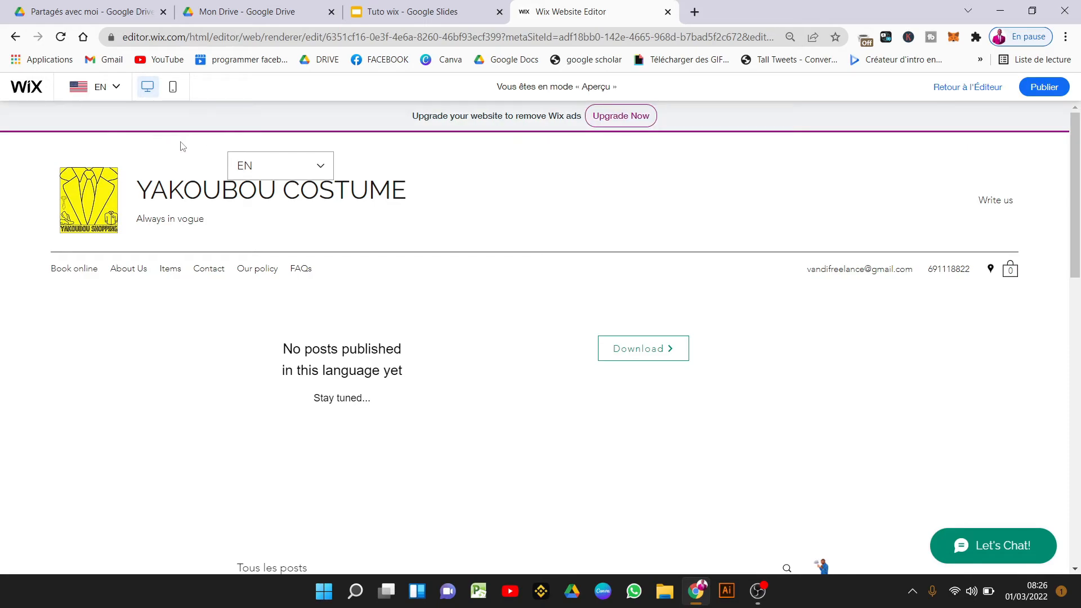
click(984, 87)
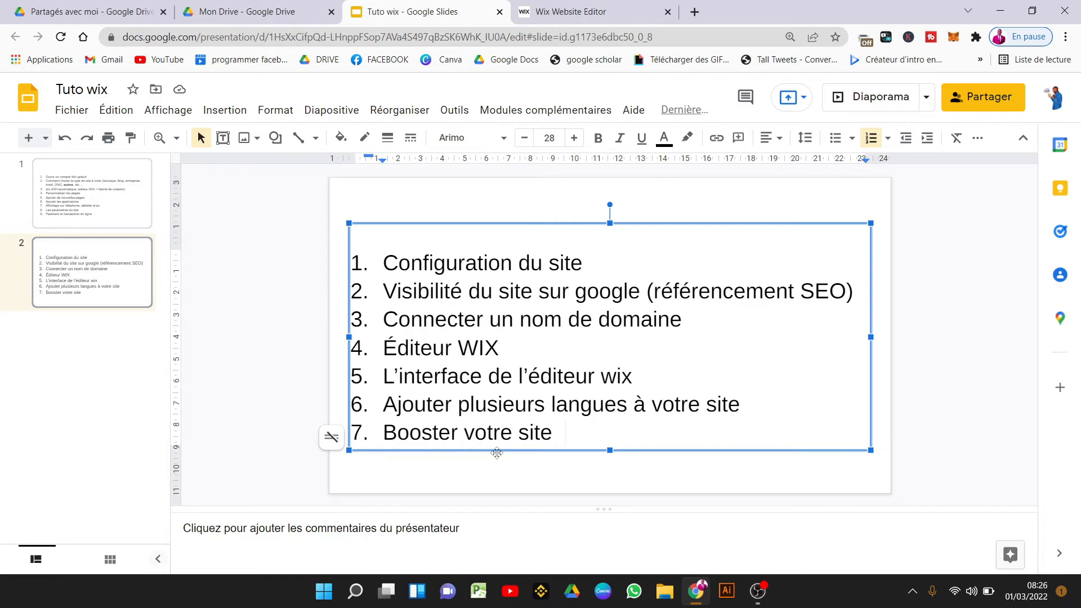
click(555, 5)
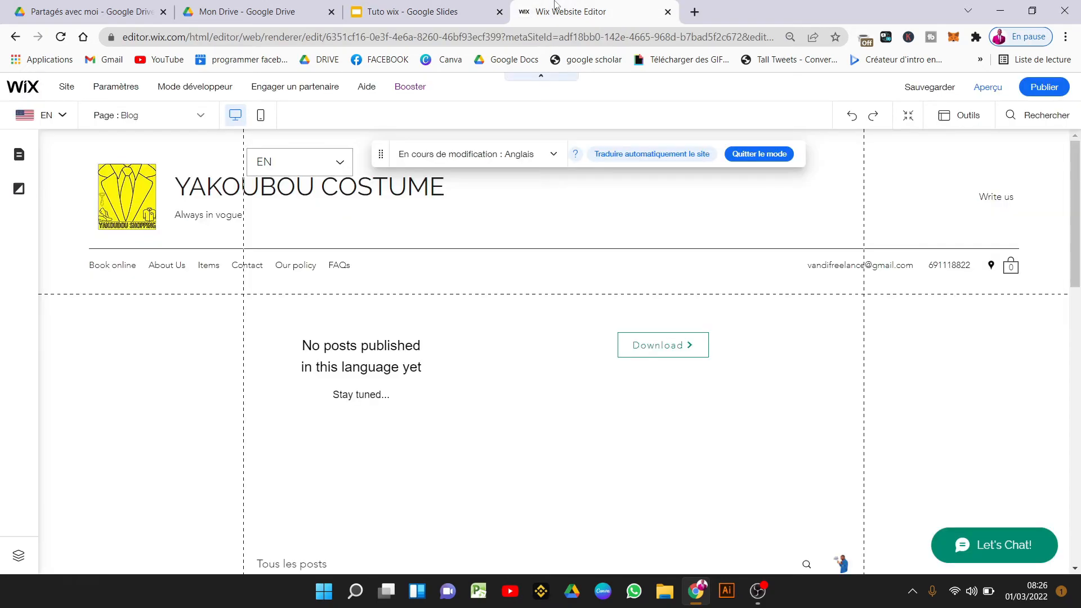
Open Wix's Premium upgrade offers from the Booster menu.
mouse_move(919, 115)
mouse_move(414, 90)
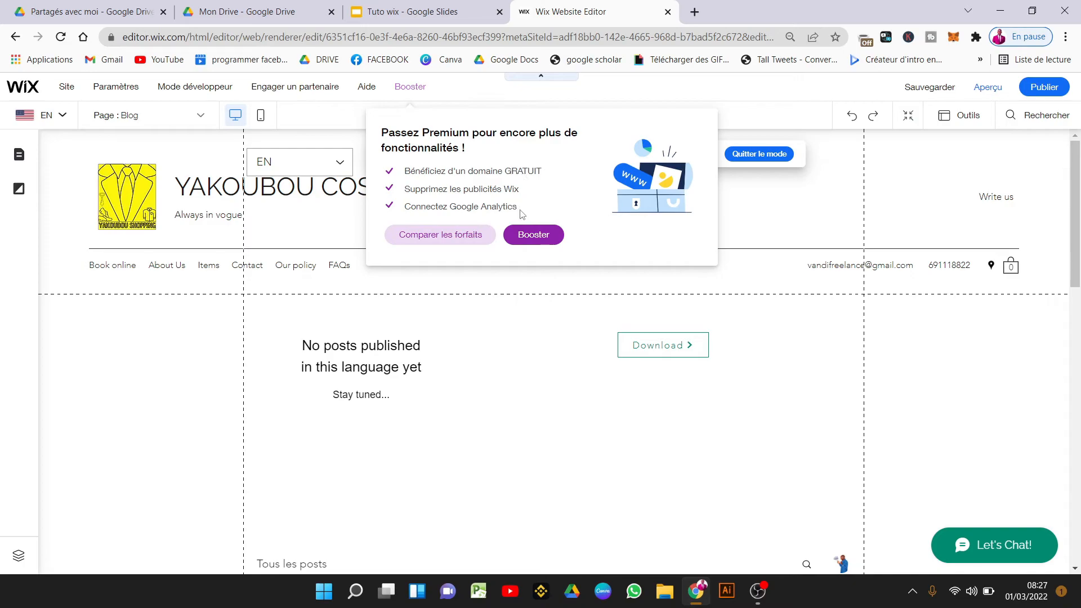
click(524, 240)
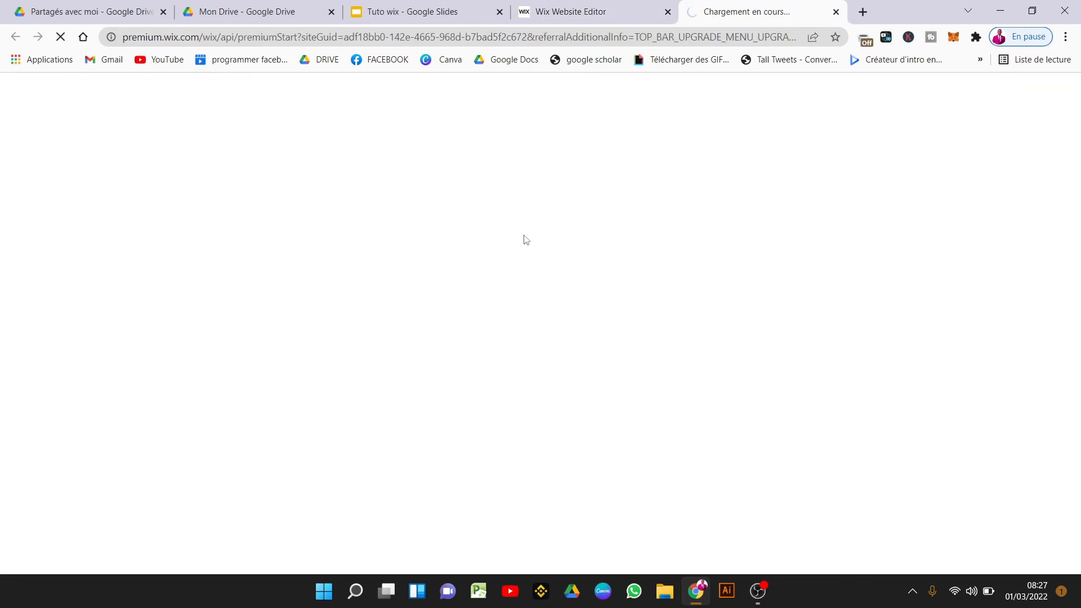
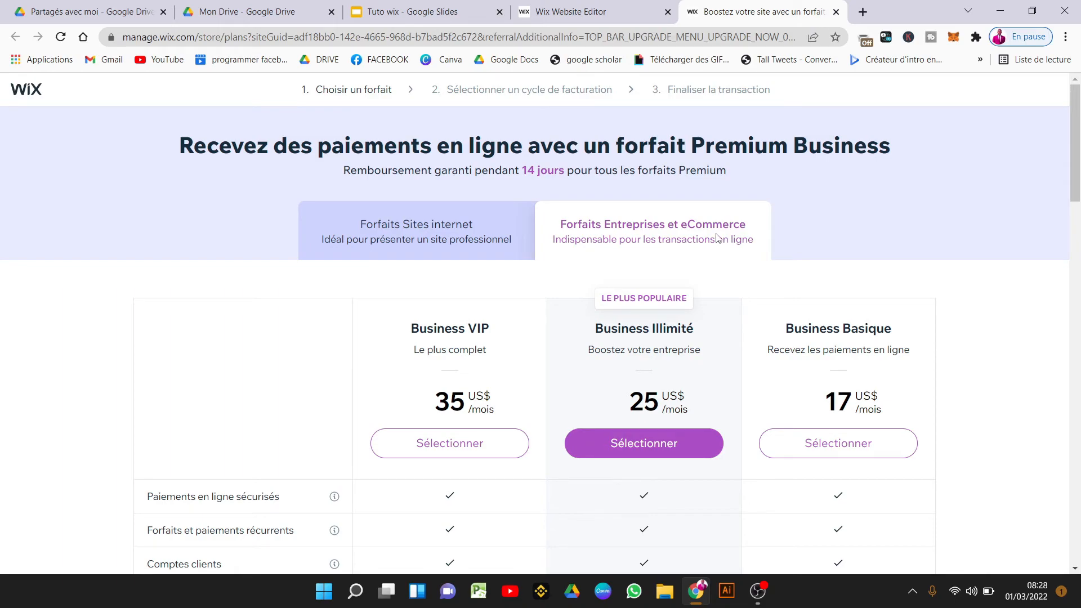
Compare the prices of the Sites internet premium plans.
click(457, 232)
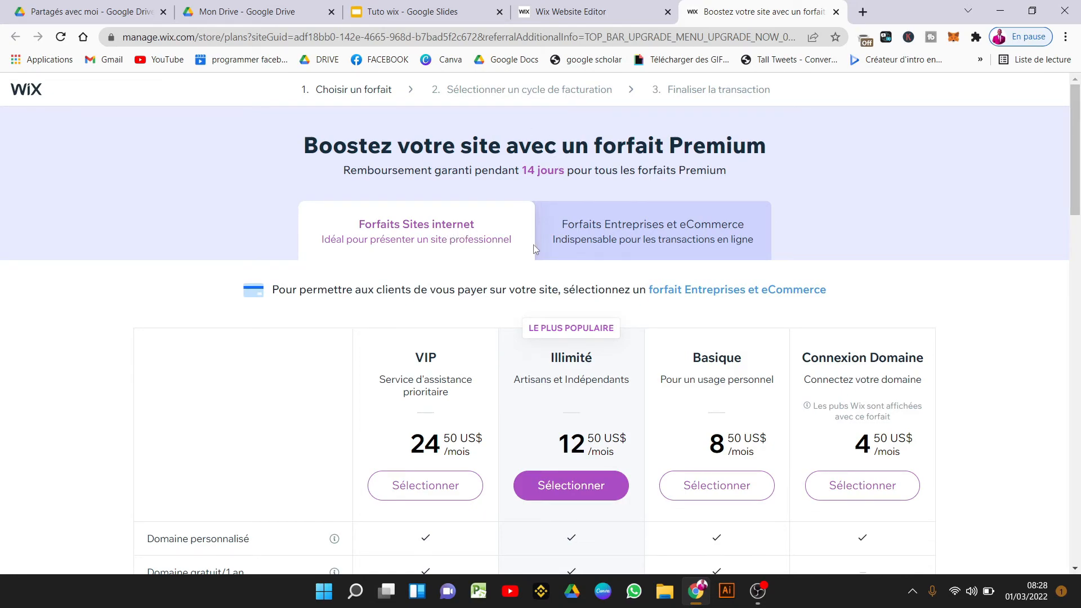
drag(1079, 187, 1079, 222)
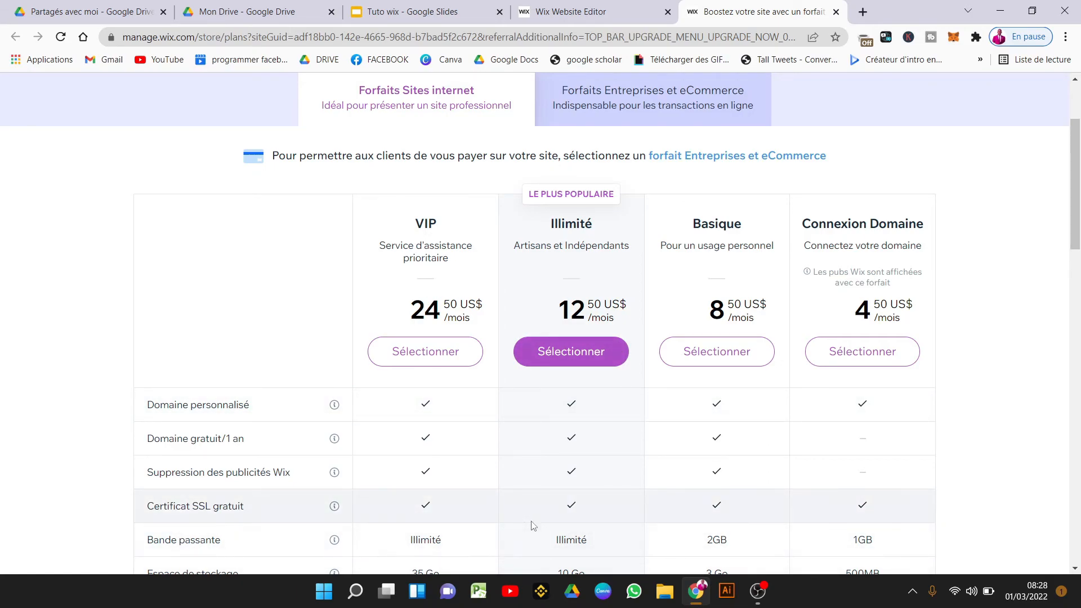
drag(1078, 212, 1079, 235)
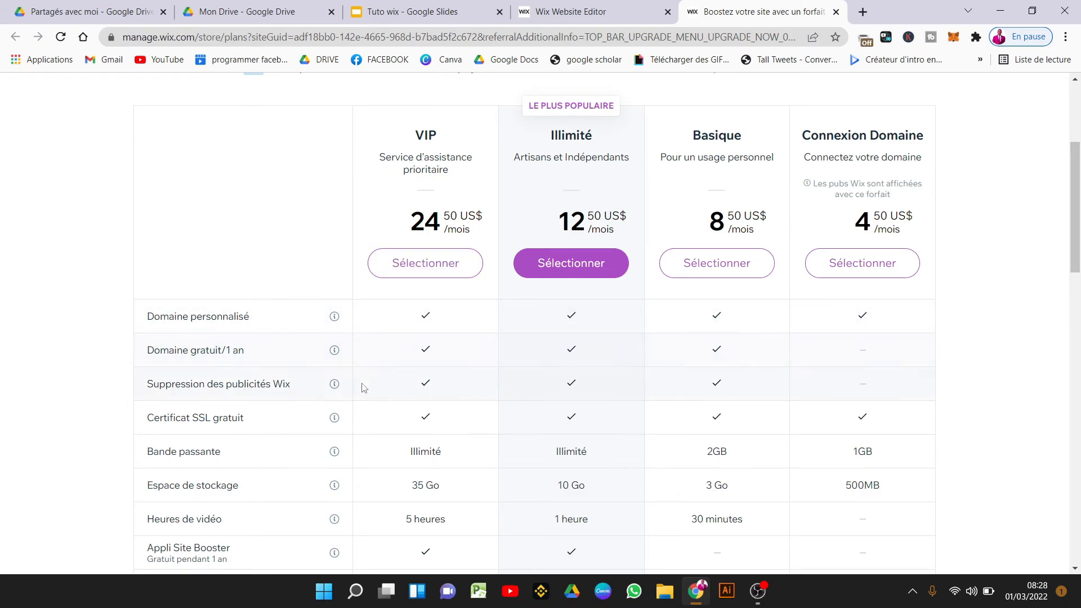
mouse_move(350, 419)
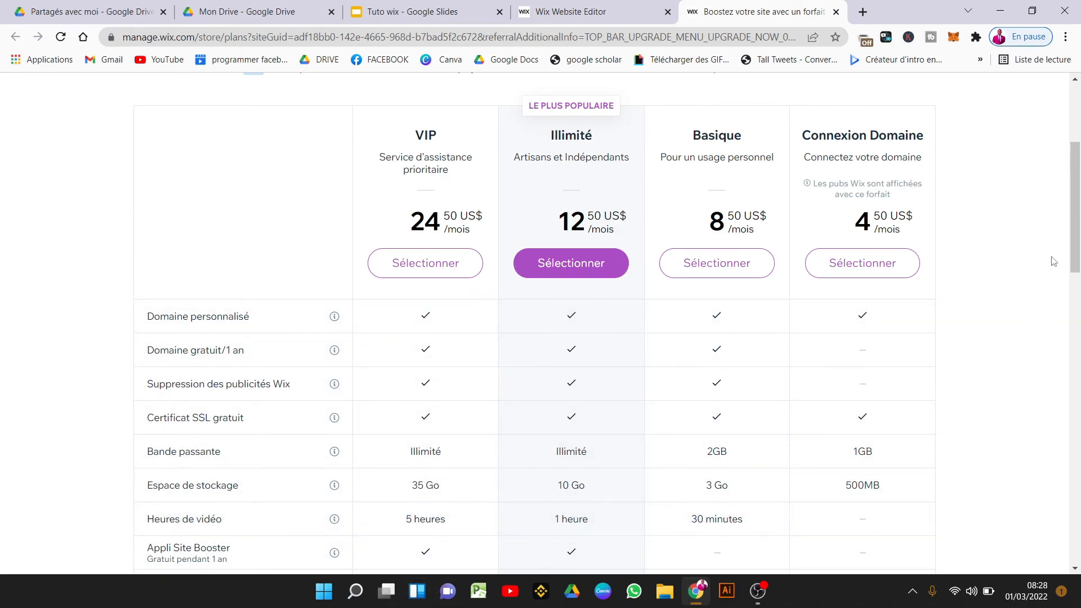
mouse_move(1073, 222)
mouse_down()
mouse_move(1077, 298)
mouse_move(1075, 191)
mouse_move(1074, 245)
mouse_move(1068, 214)
mouse_up()
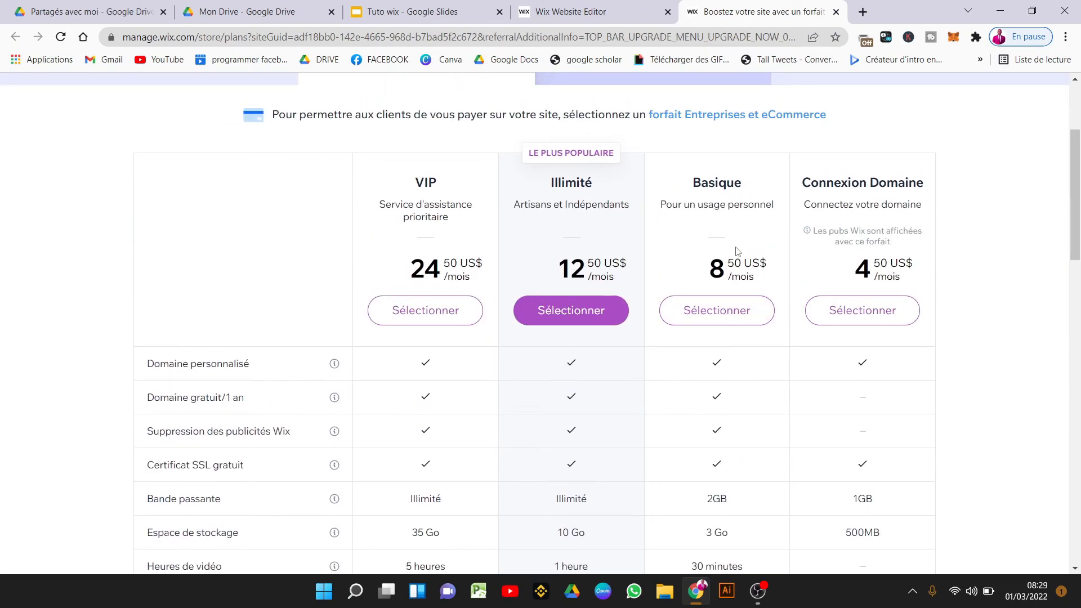
click(743, 324)
drag(1074, 196, 1076, 139)
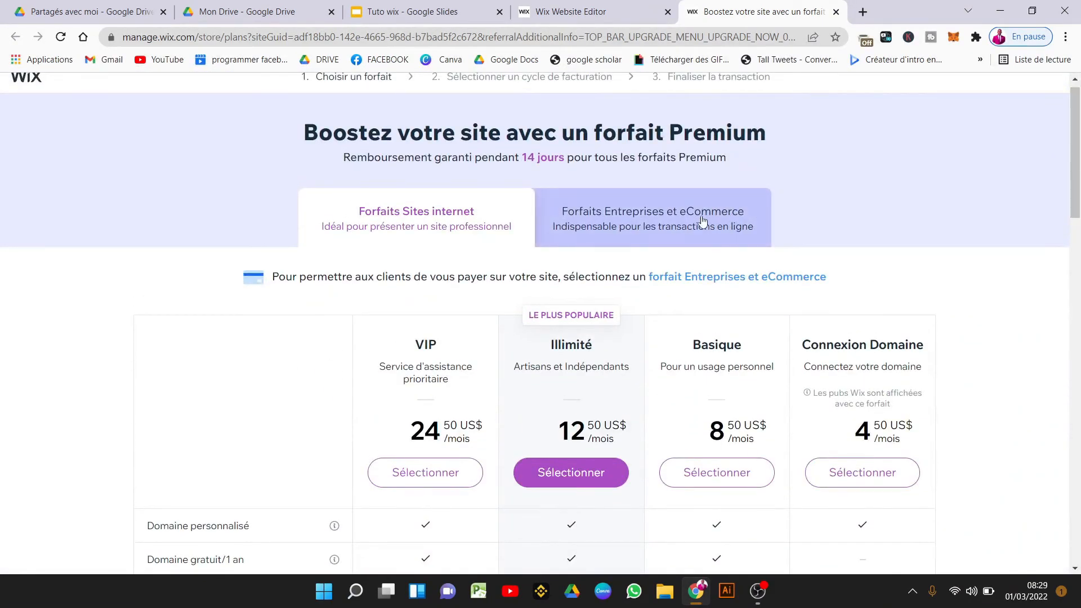
Return to the Entreprises plans and select Business Illimité.
click(667, 221)
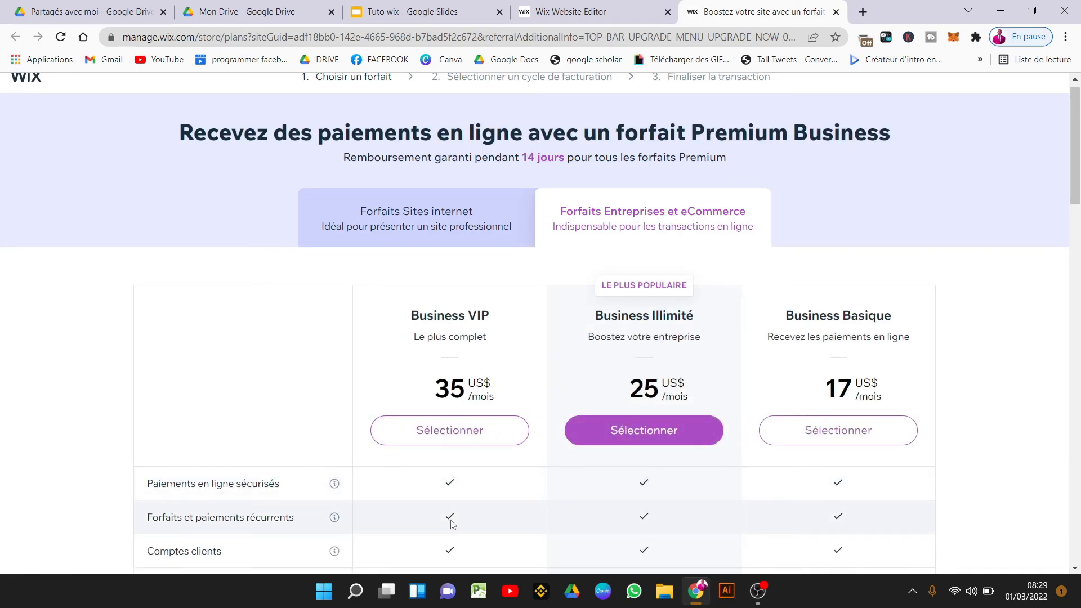
drag(1076, 176, 1078, 229)
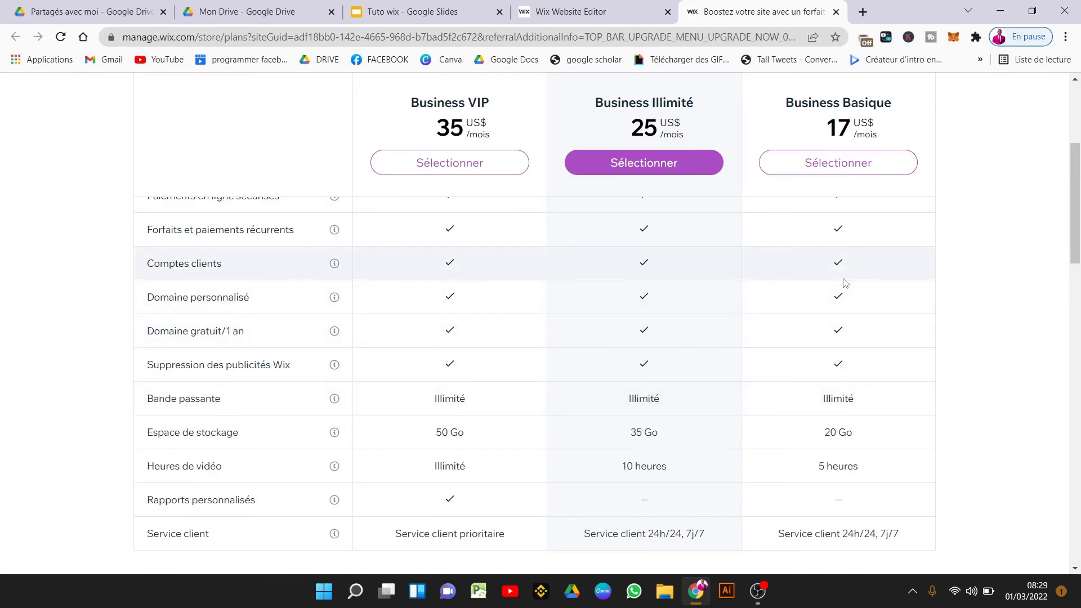
scroll(645, 389, up, 5)
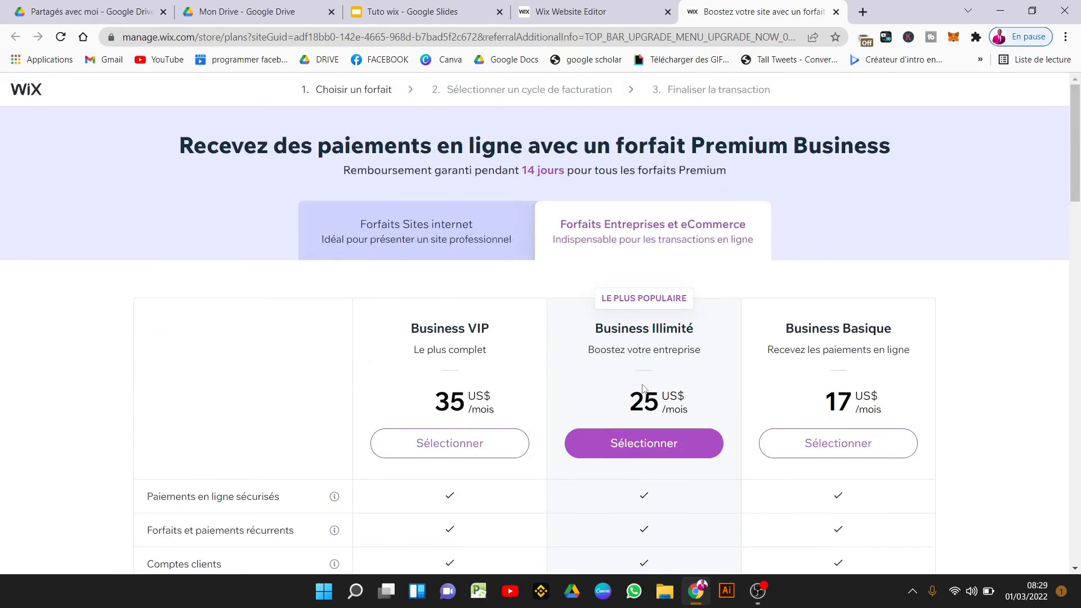
click(638, 452)
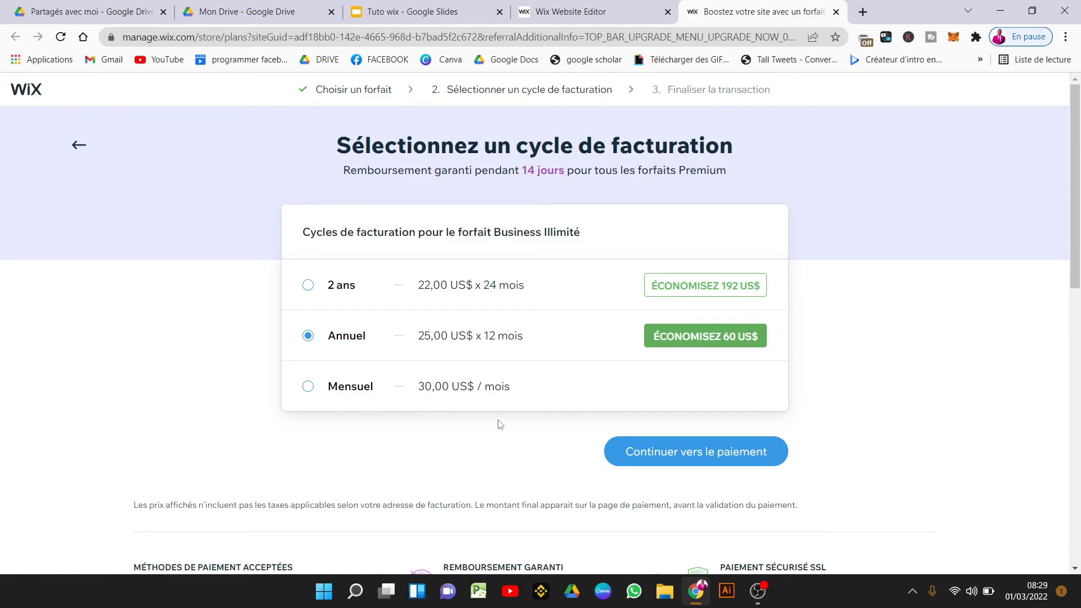
Compare the 2-year and annual cycles, then pick monthly billing at 30,00 US$ and continue to payment.
click(446, 278)
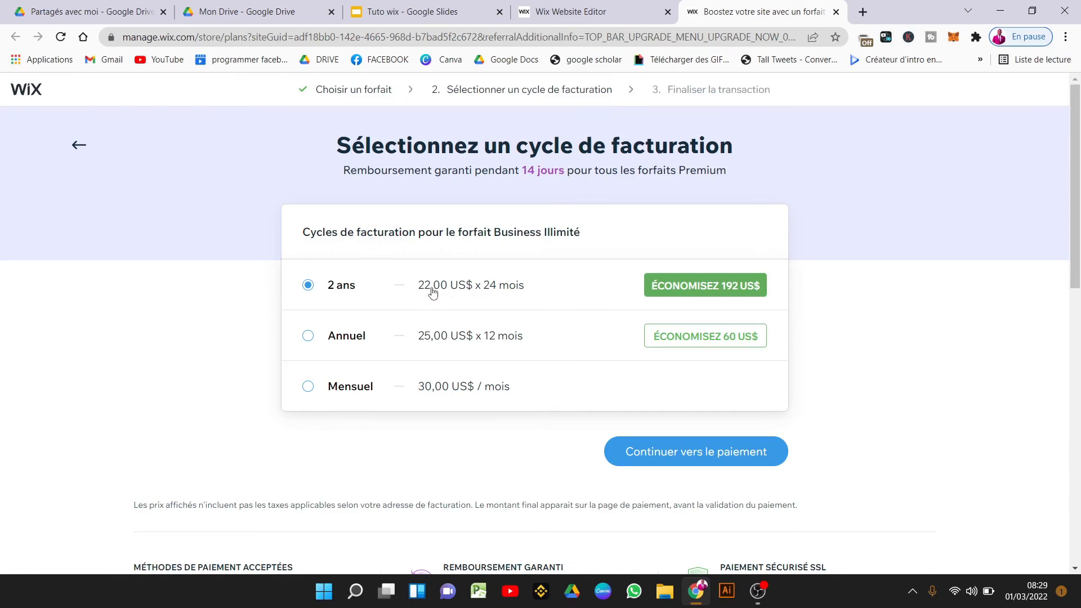
click(421, 340)
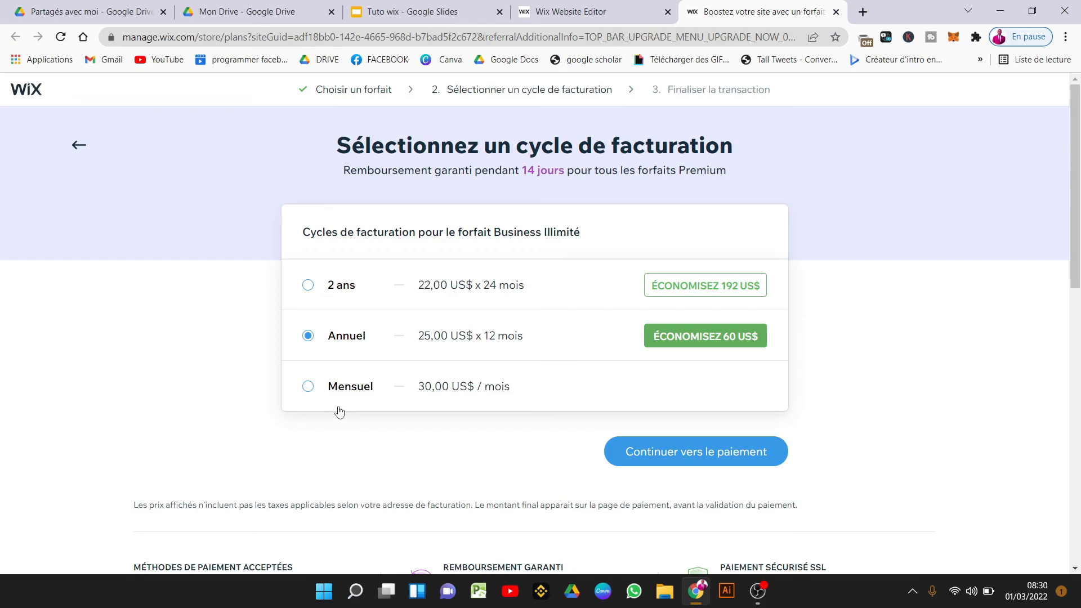
click(421, 389)
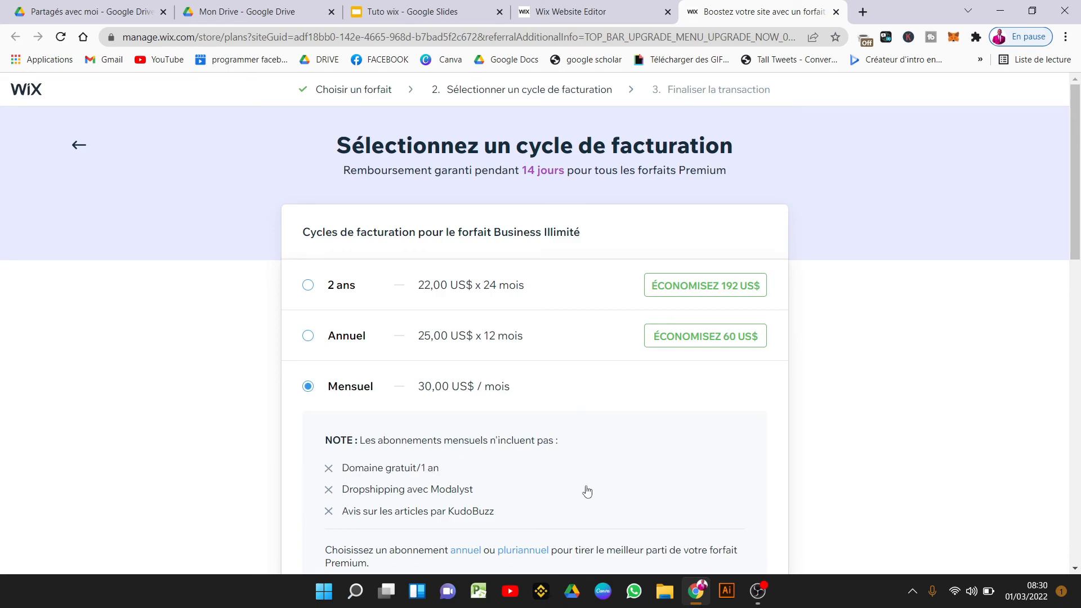
drag(1075, 247, 1060, 296)
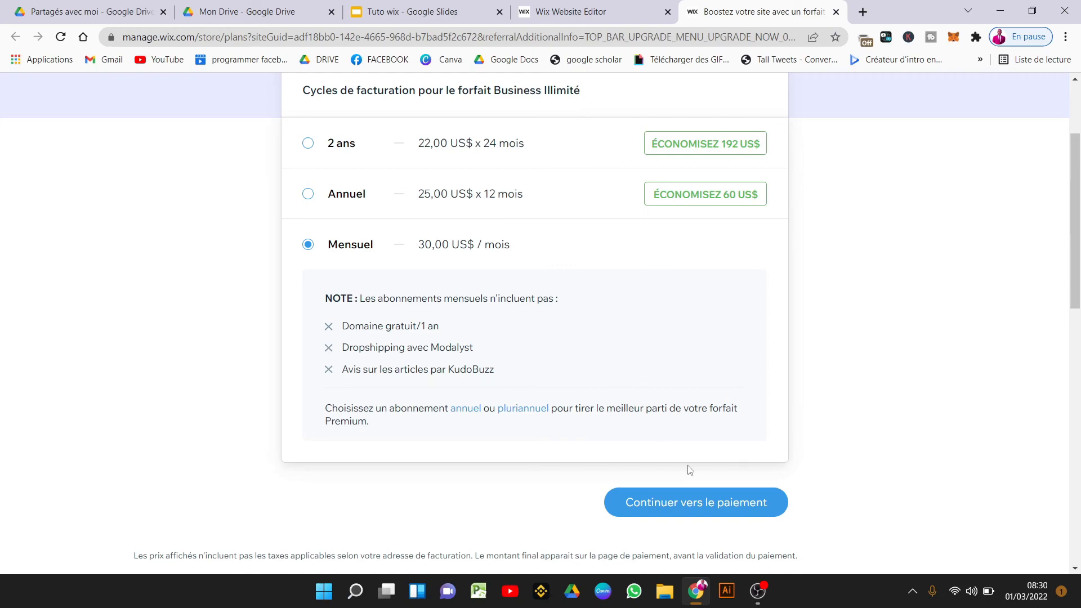
click(694, 502)
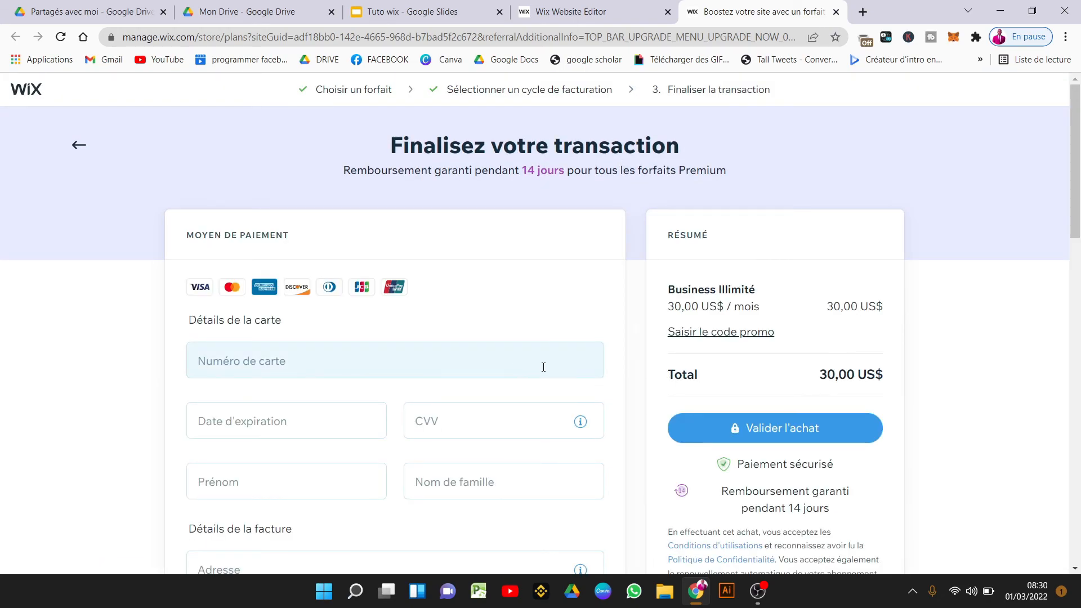
click(546, 367)
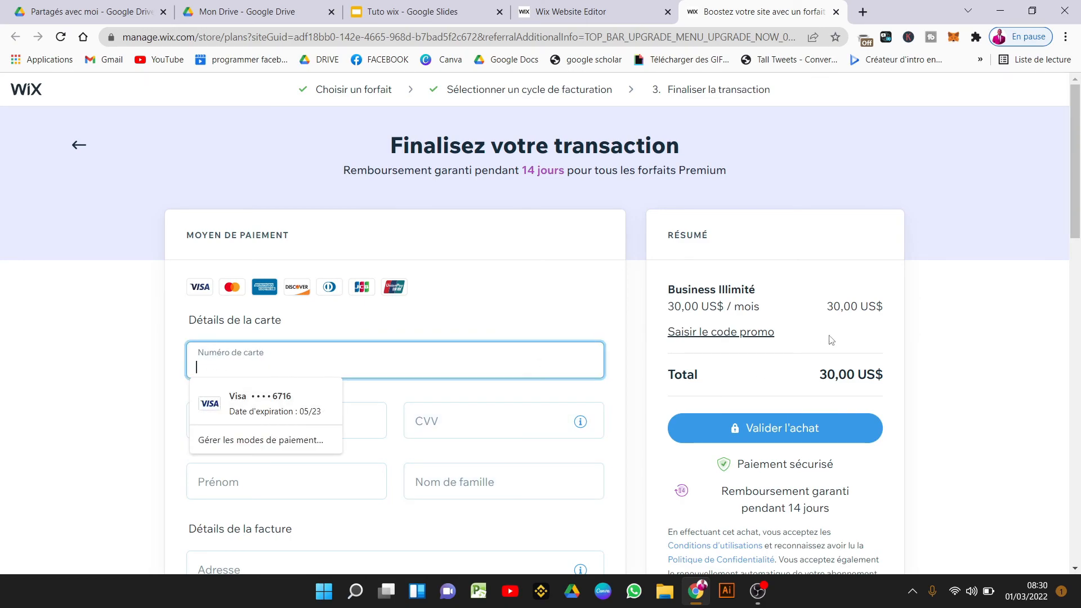
drag(1076, 214, 1078, 174)
Return to the editor, dismiss the Premium offer, select the chat widget and preview the site.
click(639, 5)
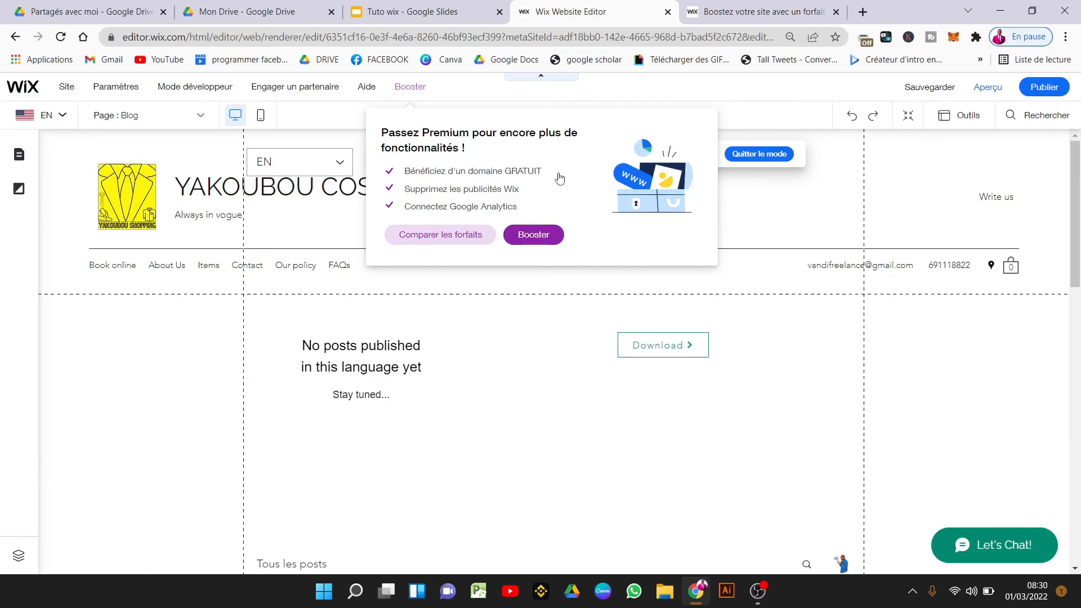
click(788, 336)
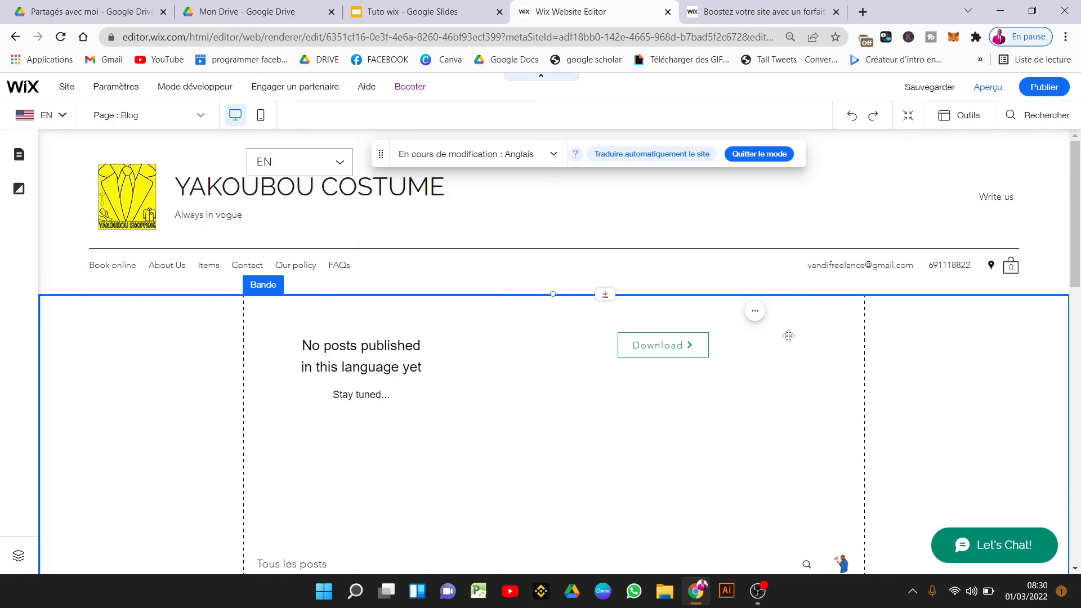
click(982, 539)
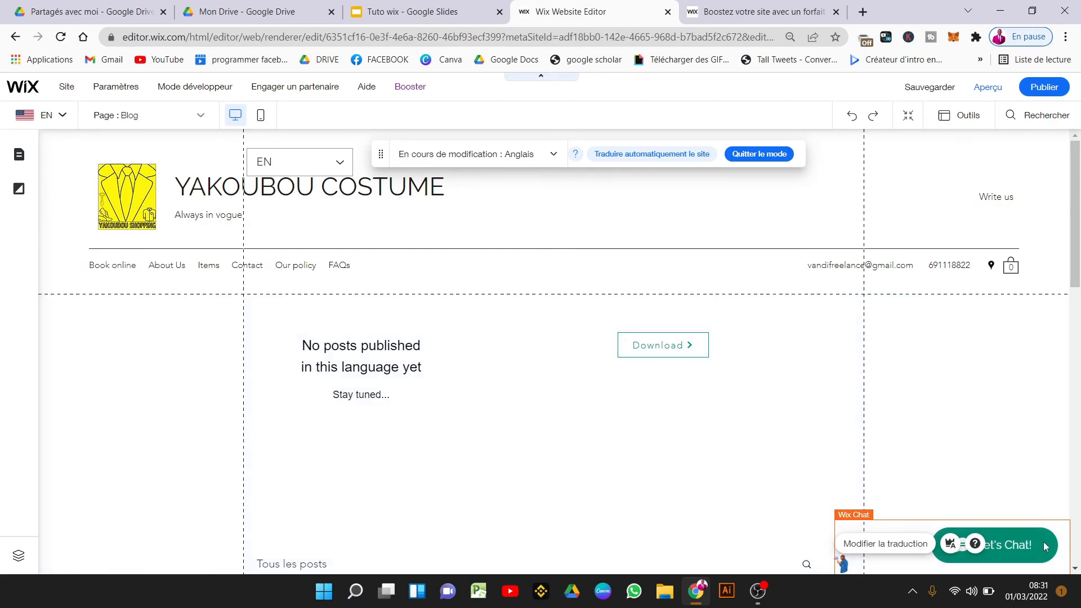
click(987, 87)
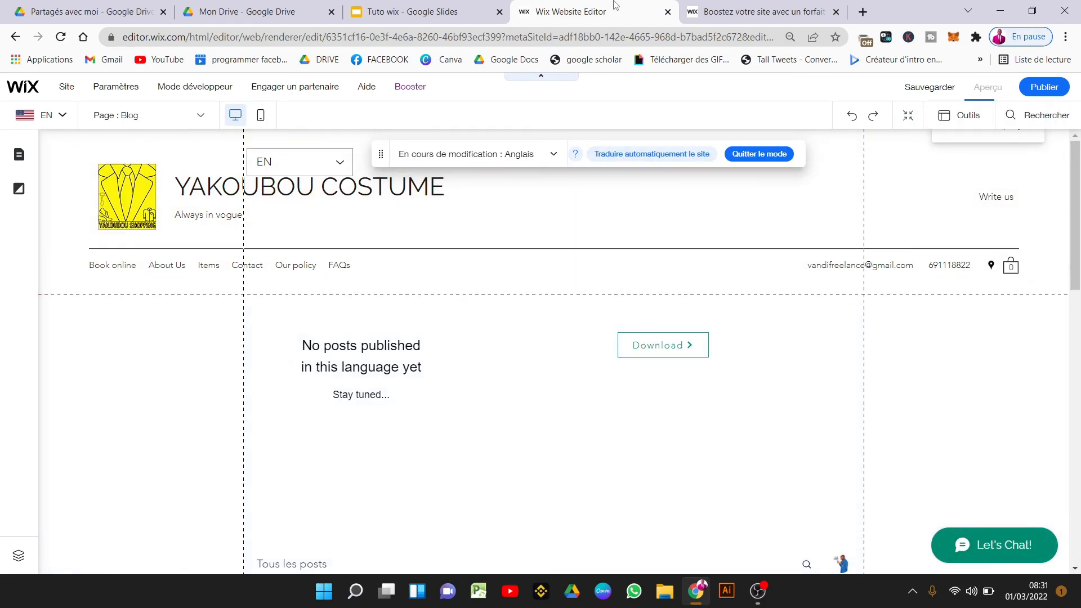
Send 'bonjour' and 'besoin de costume' through the previewed site's Let's Chat widget.
click(995, 546)
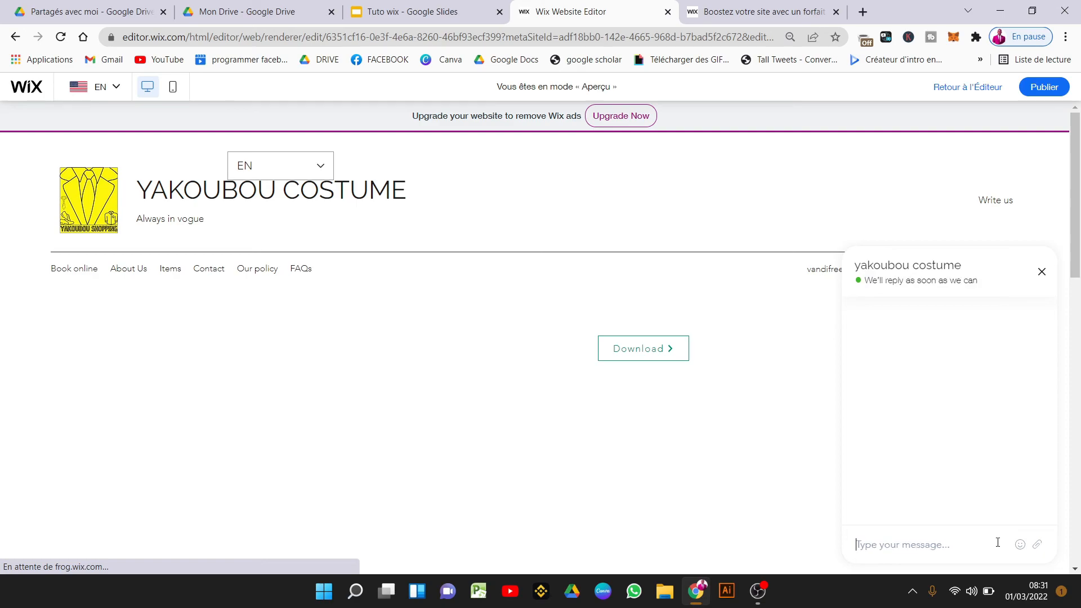
text(b)
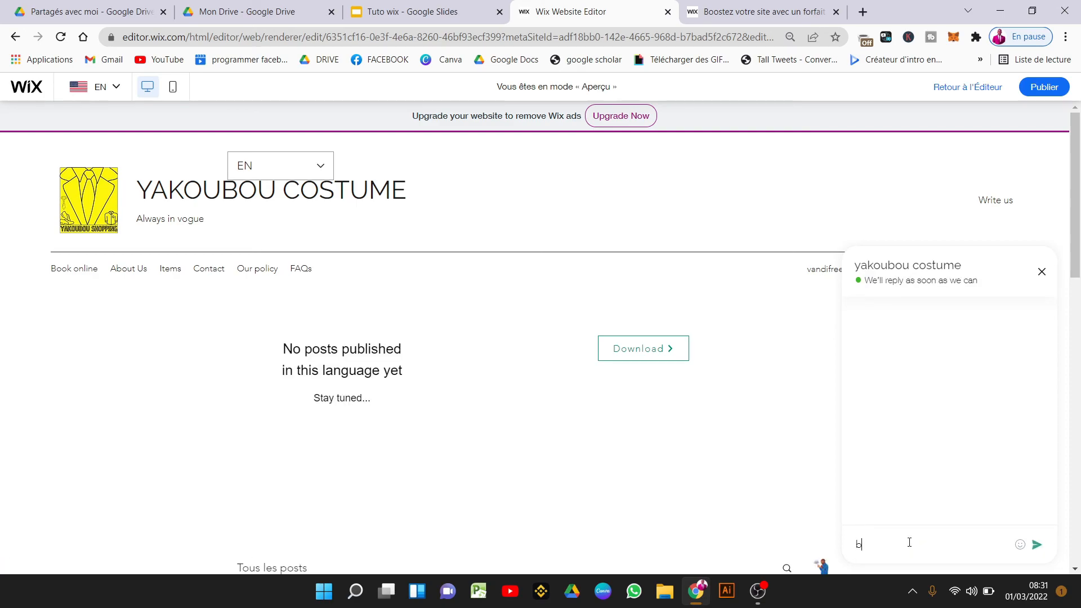
text(onjour)
key(Return)
text(besoin de costume)
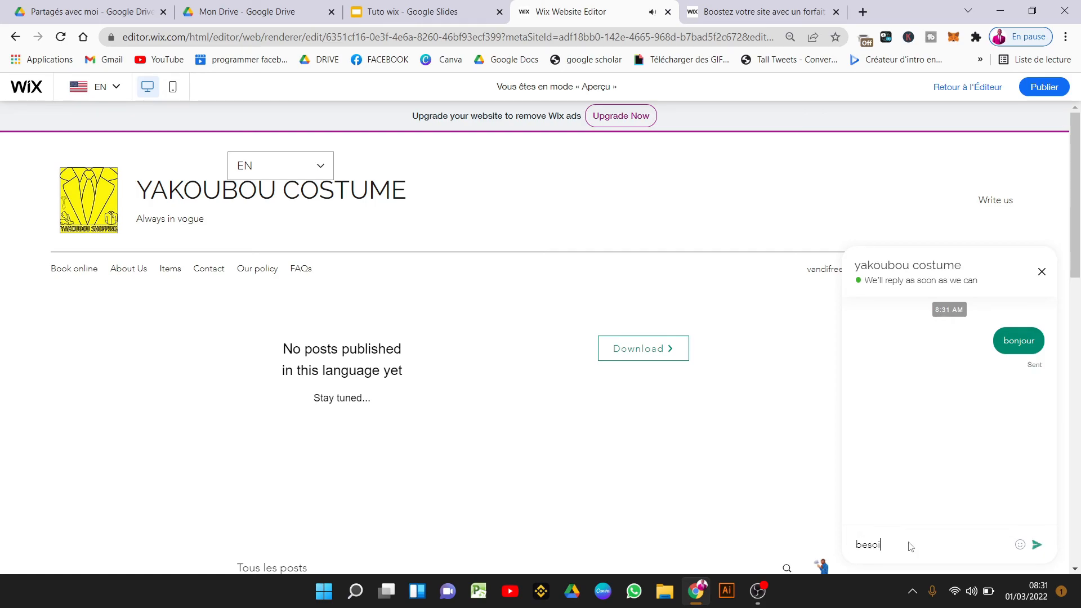
key(Return)
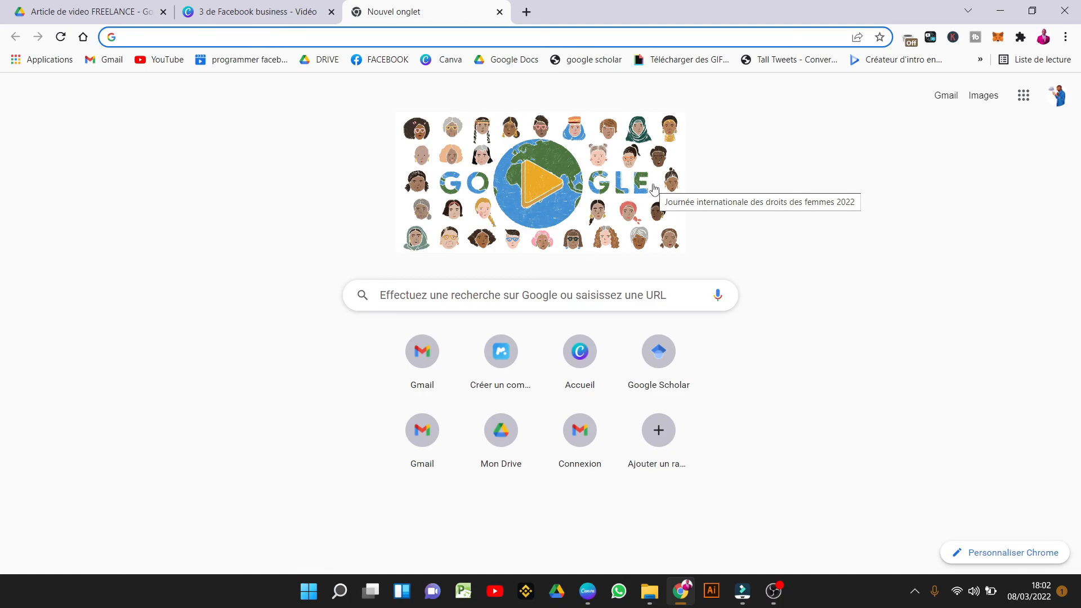
Load 5euros.com from the Chrome address bar via autocomplete.
click(412, 35)
text(()
key(BackSpace)
text(5)
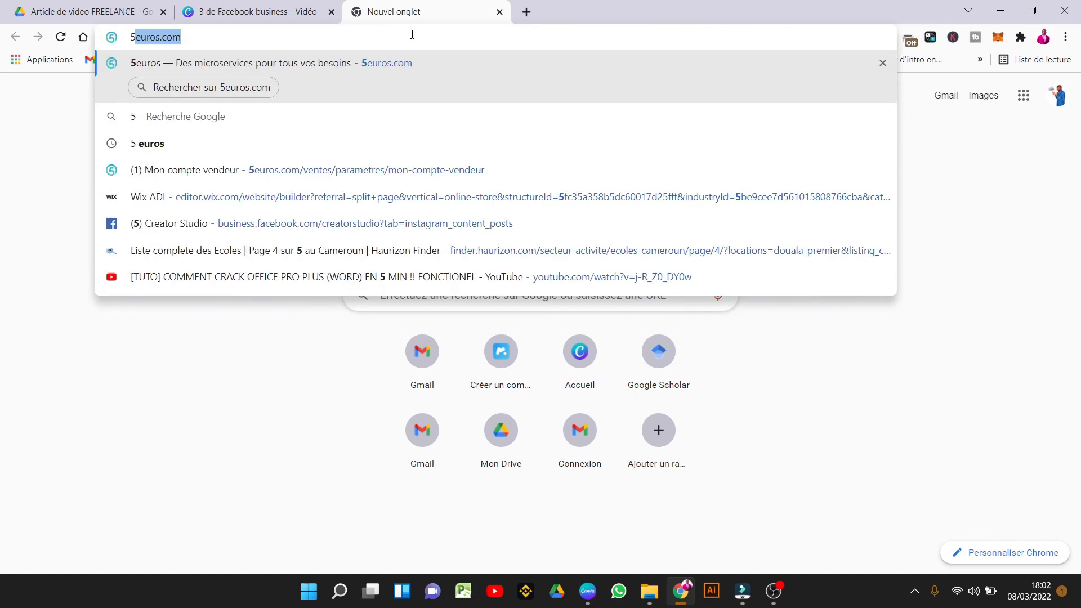
key(Return)
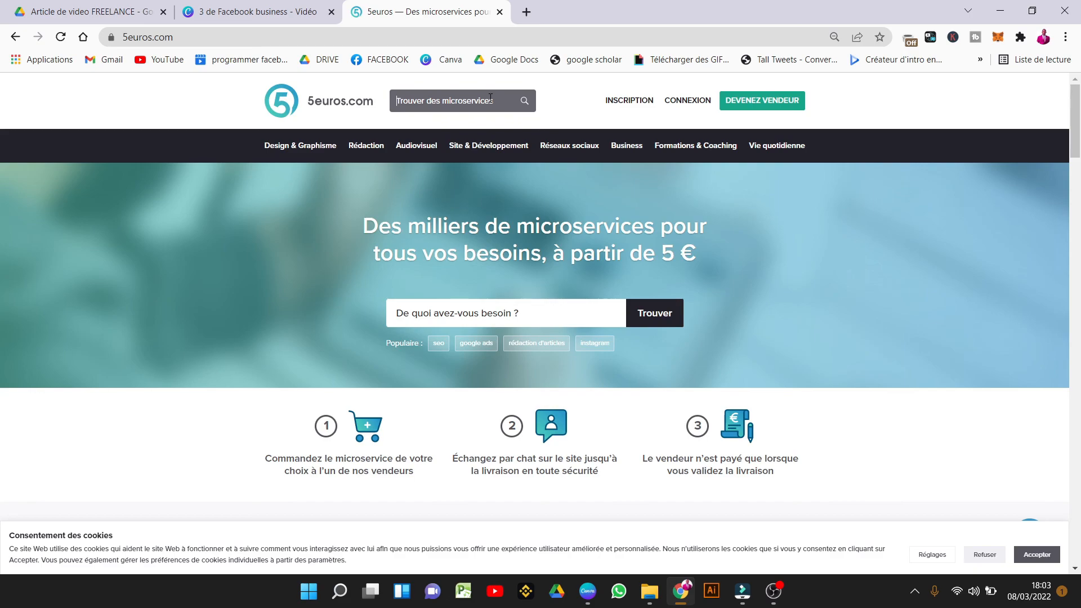
Search 'site internet', open the top SEO optimisation service and check the seller's join year and sales.
text(site internet)
key(Return)
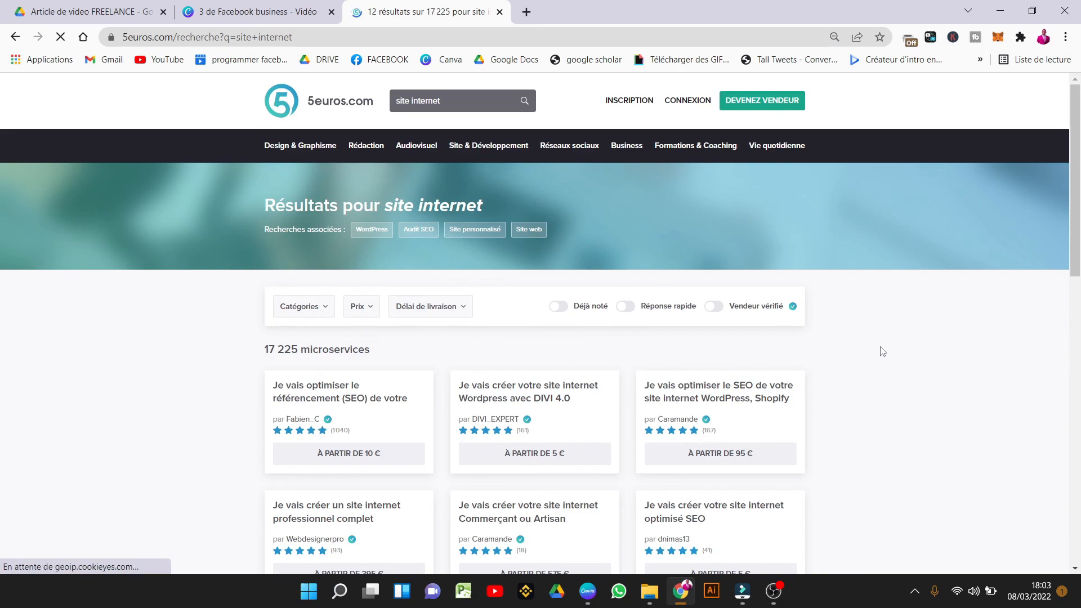
click(354, 416)
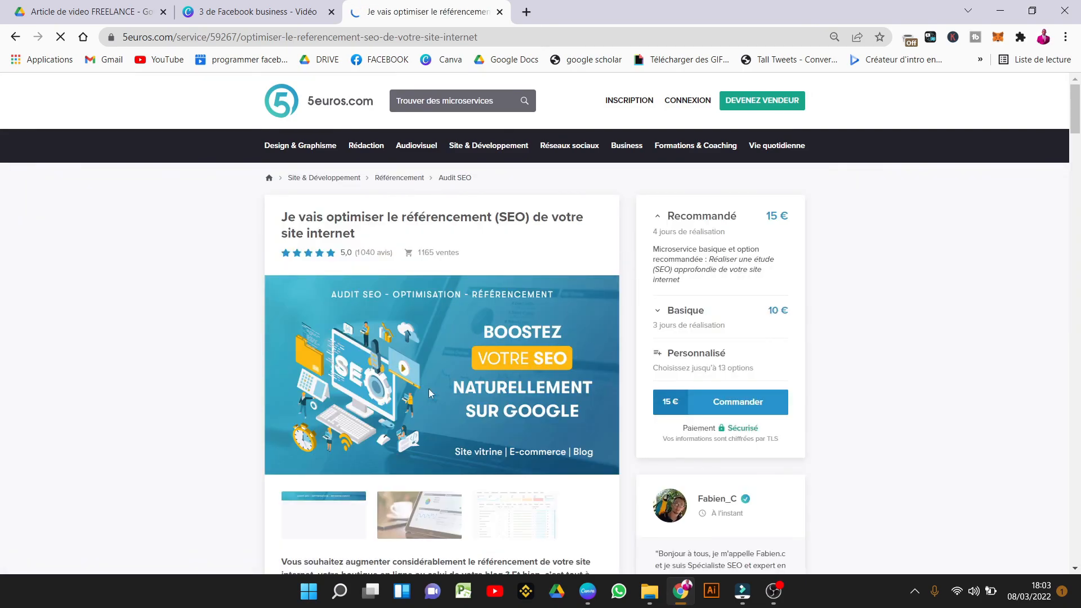
drag(1079, 105, 1078, 153)
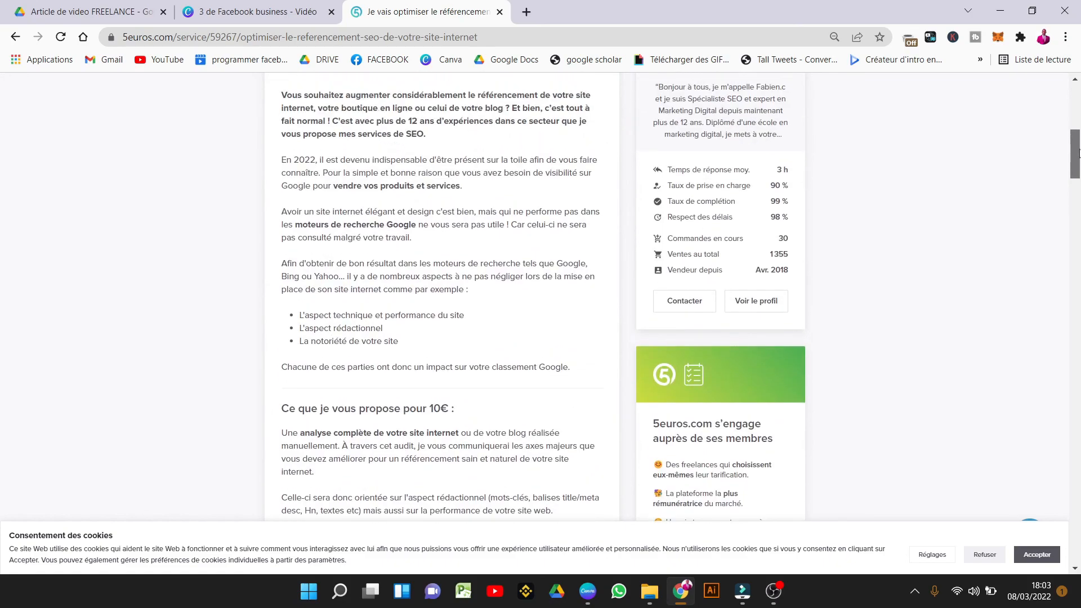
double_click(782, 271)
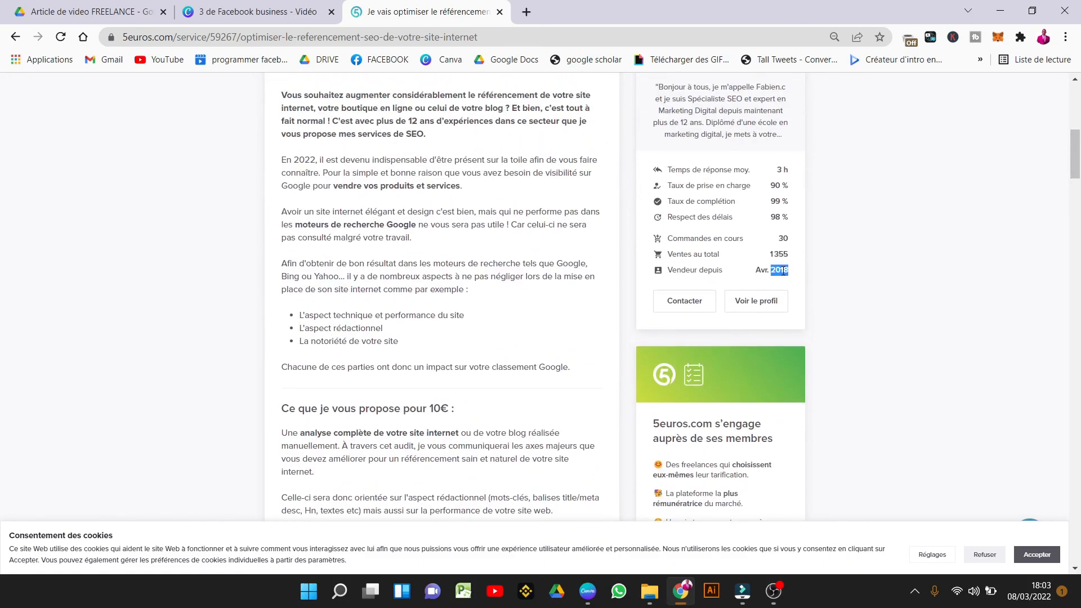
double_click(779, 255)
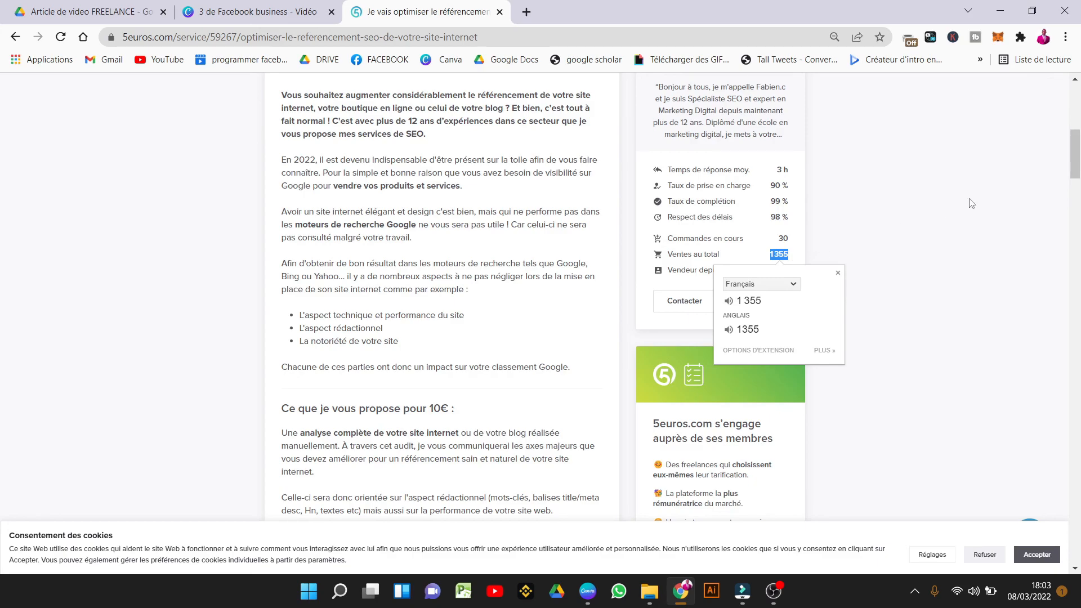
drag(1075, 156, 1077, 412)
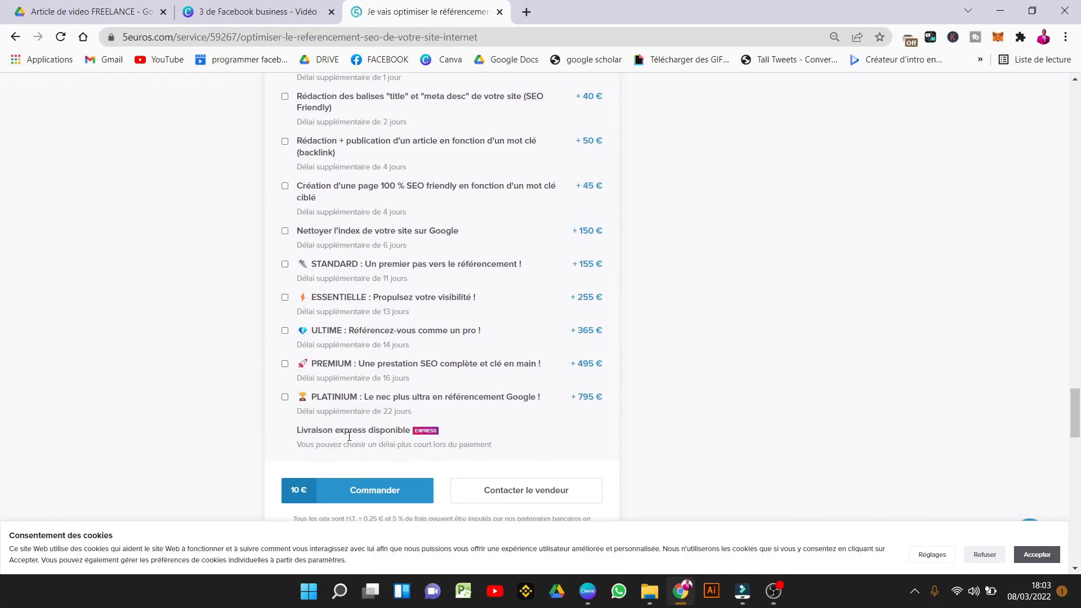
Add the PLATINIUM option and review the service page, including the seller's 1355 sales.
click(285, 397)
drag(1075, 421, 1076, 148)
double_click(783, 409)
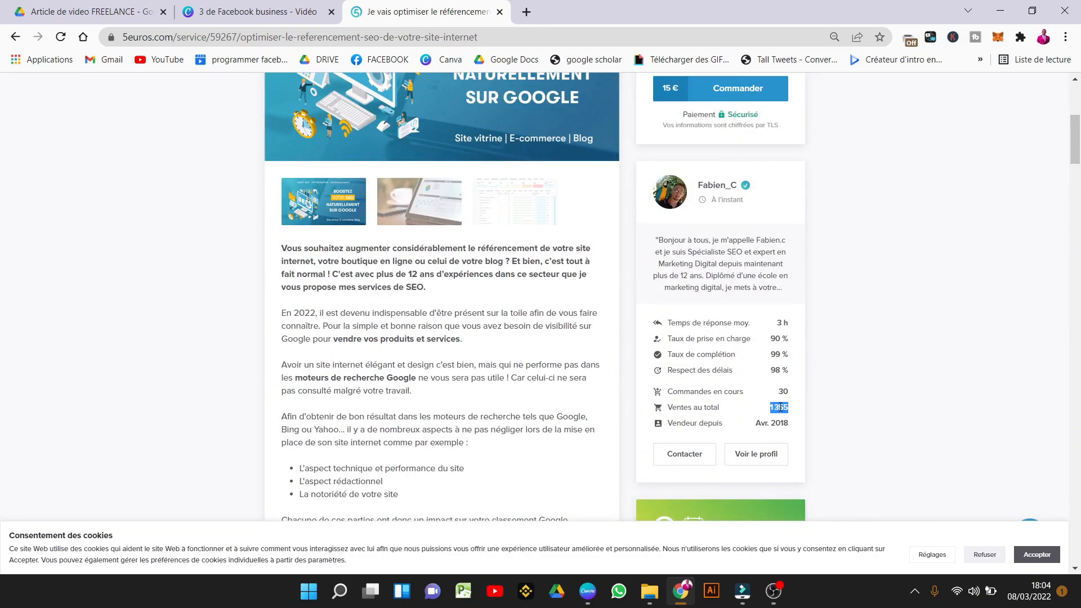
drag(1076, 158, 1076, 361)
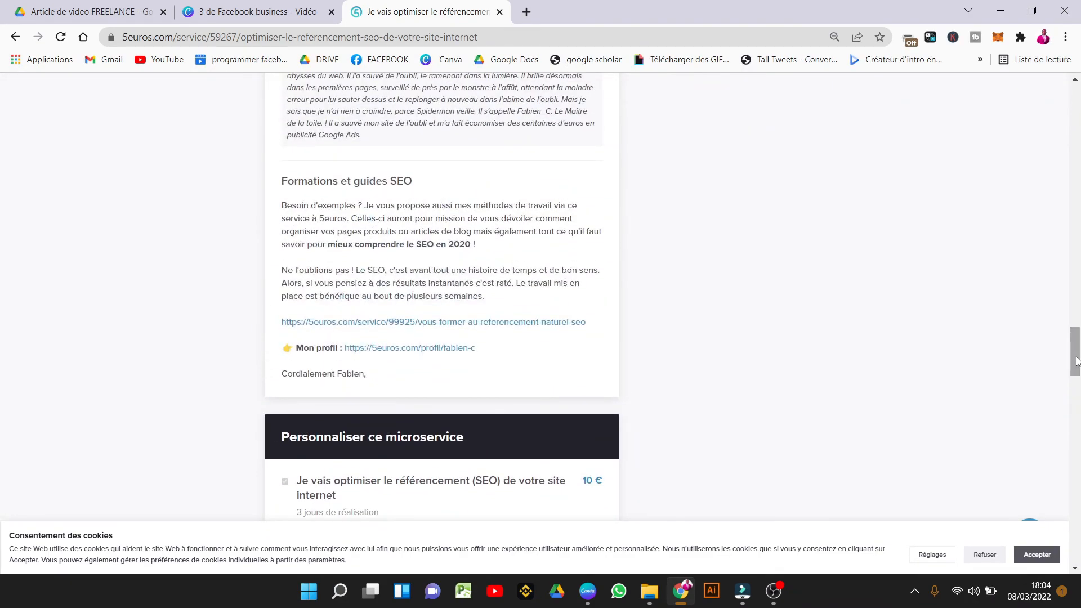
drag(1077, 361, 1076, 120)
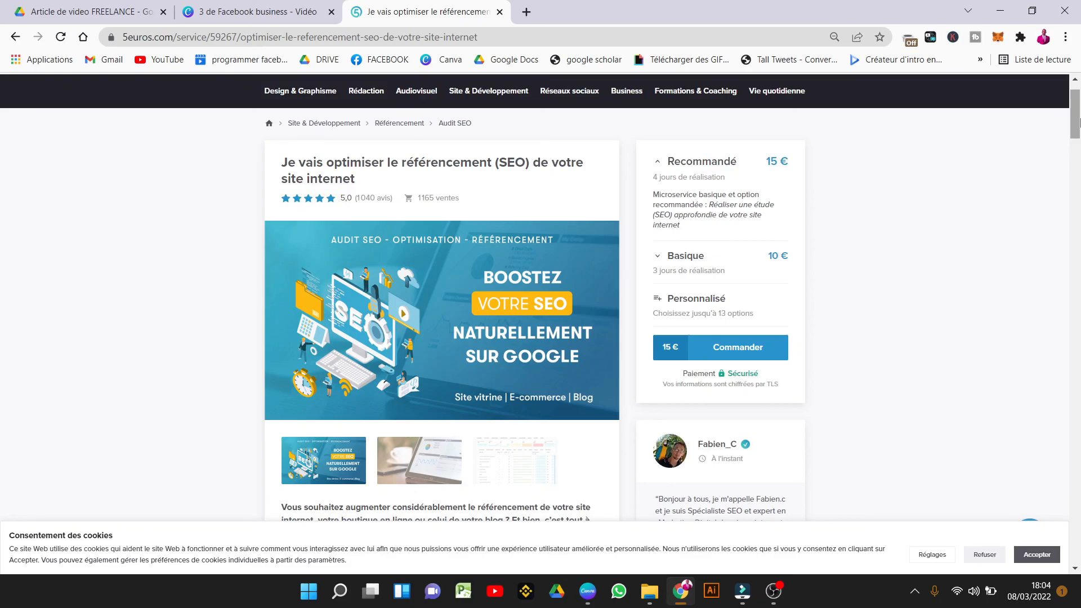
mouse_move(1076, 120)
mouse_down()
mouse_move(1077, 438)
mouse_move(1077, 120)
mouse_up()
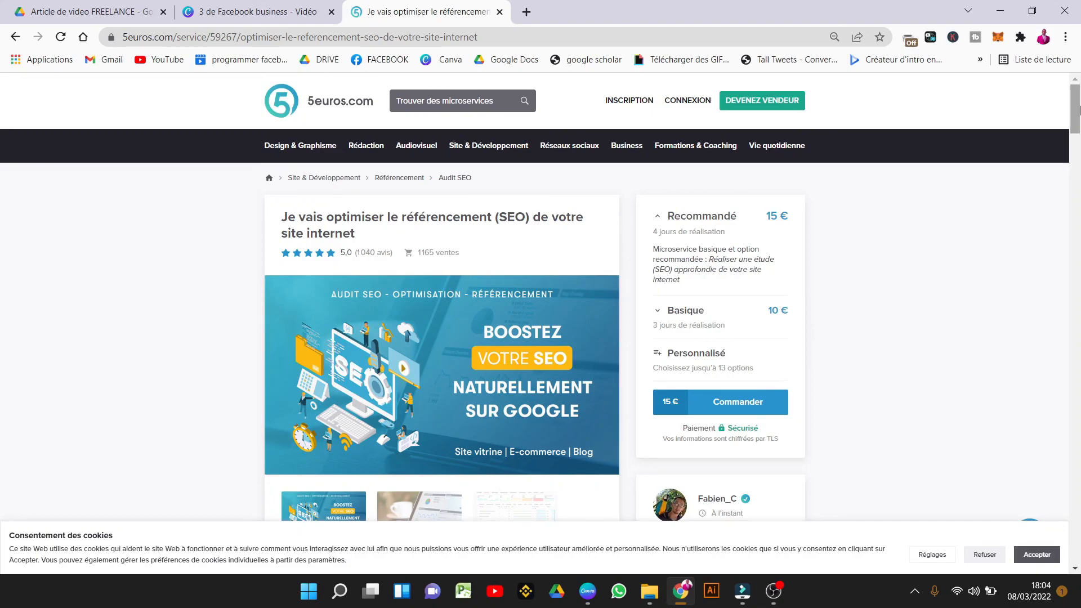
scroll(1079, 110, down, 5)
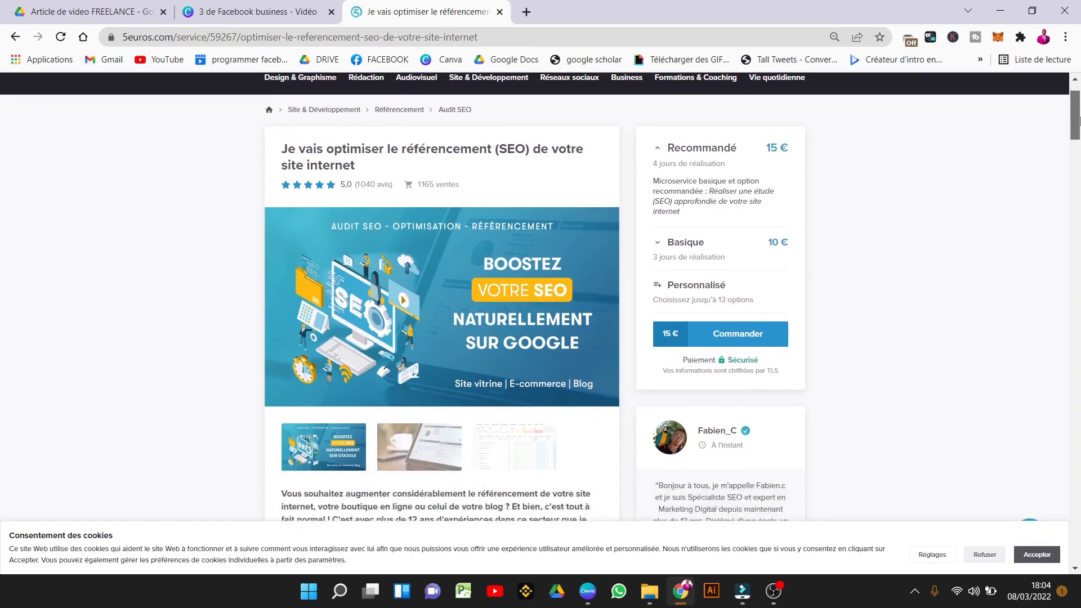